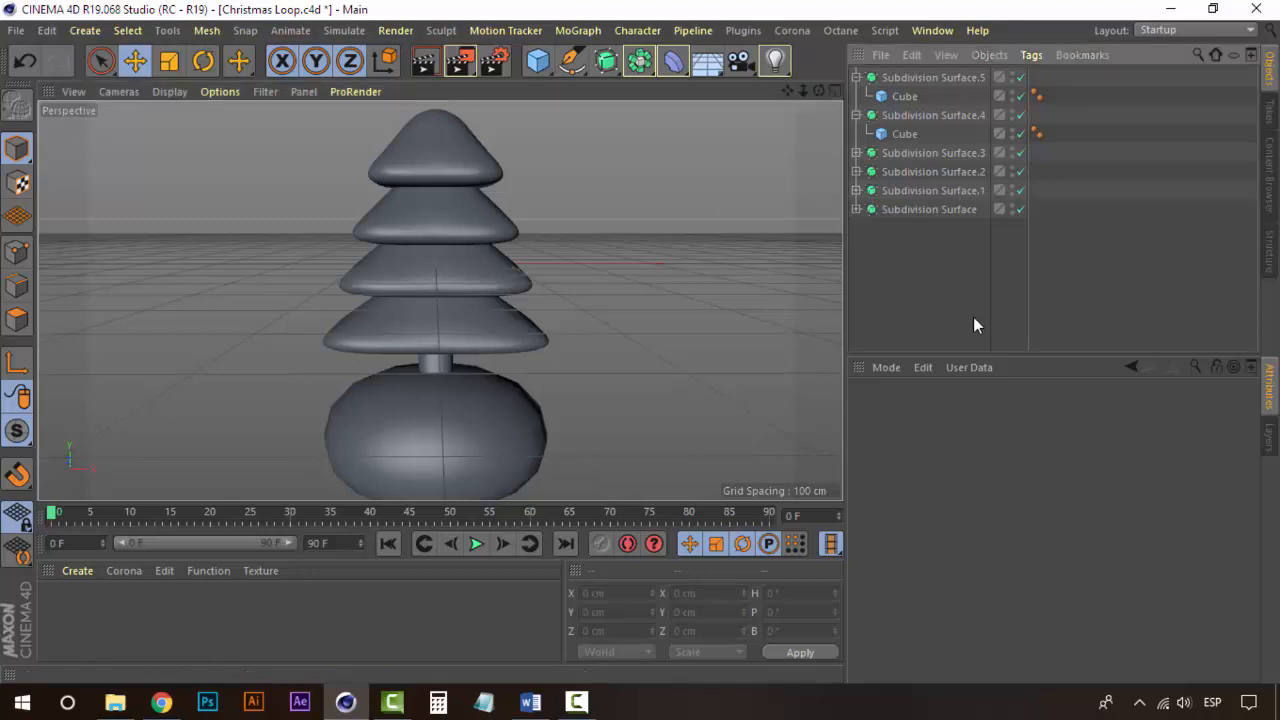
Collapse the open hierarchies and group all six Subdivision Surface objects of the tree under one null
left_click(856, 115)
left_click(856, 77)
left_click(920, 78)
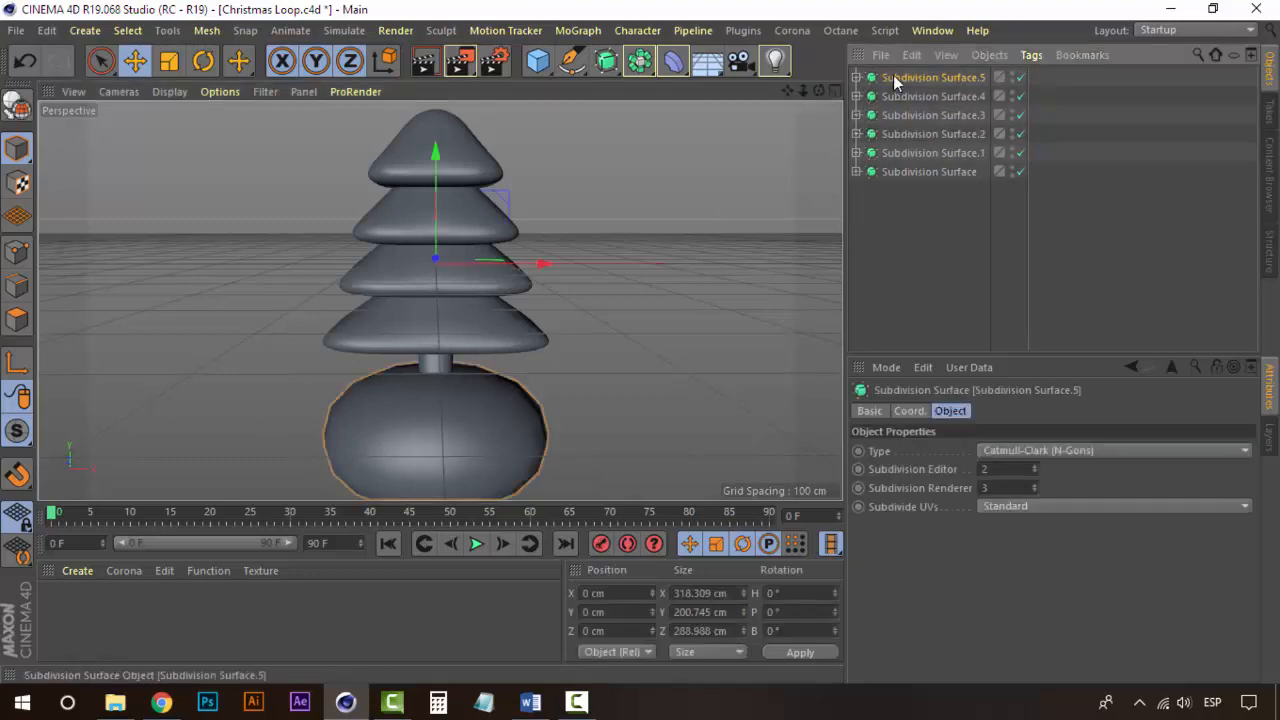
left_click_drag(904, 188, 909, 80)
right_click(918, 172)
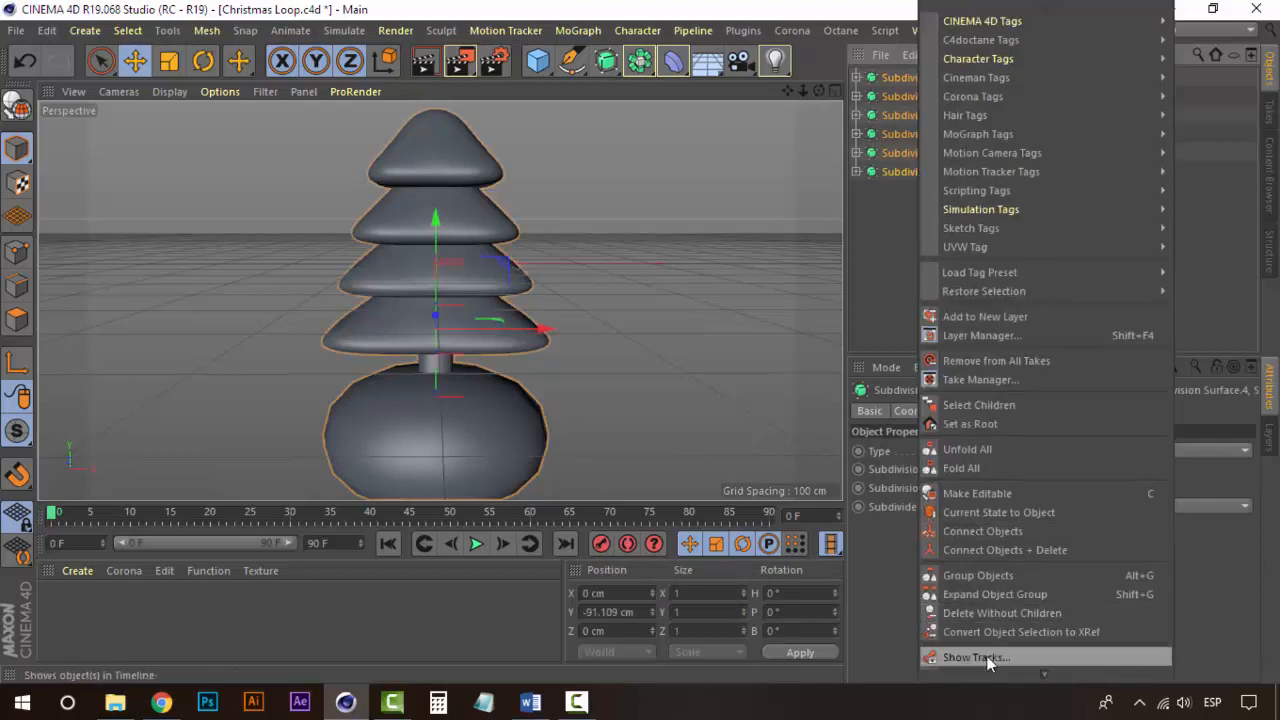
left_click(1029, 575)
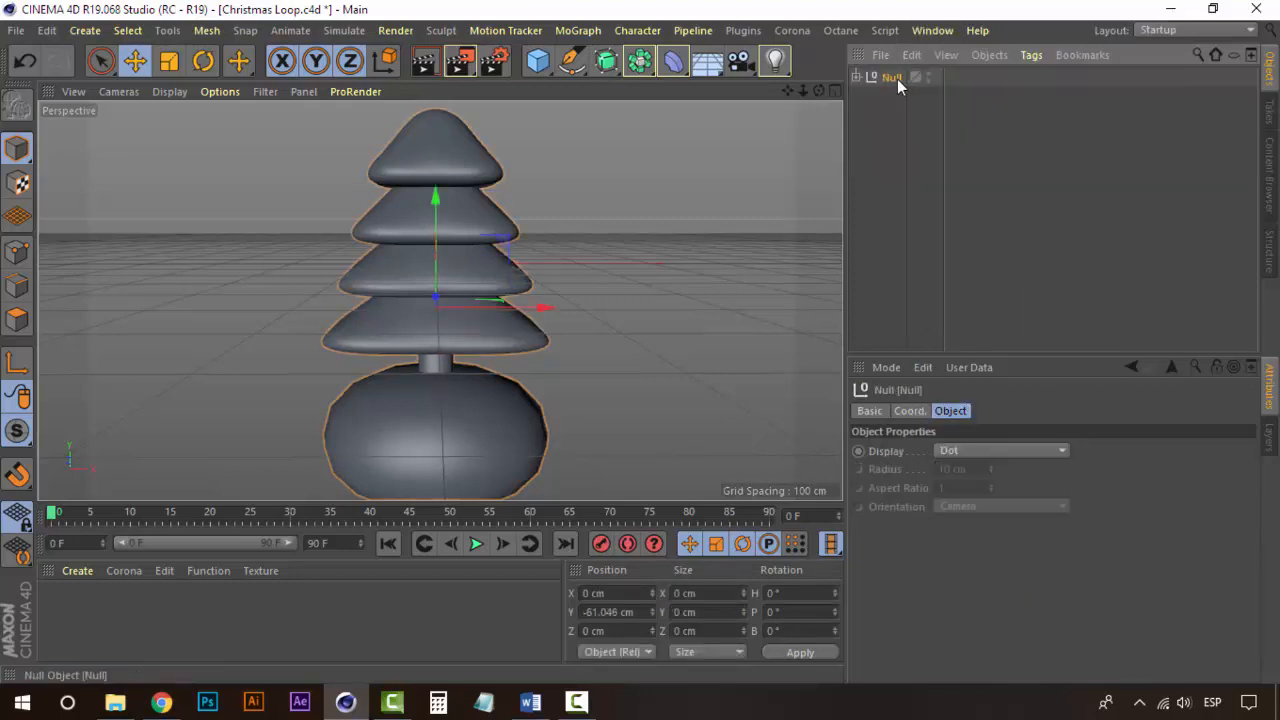
Rename the null that holds the tree parts as Tree
double_click(893, 77)
type("Tree")
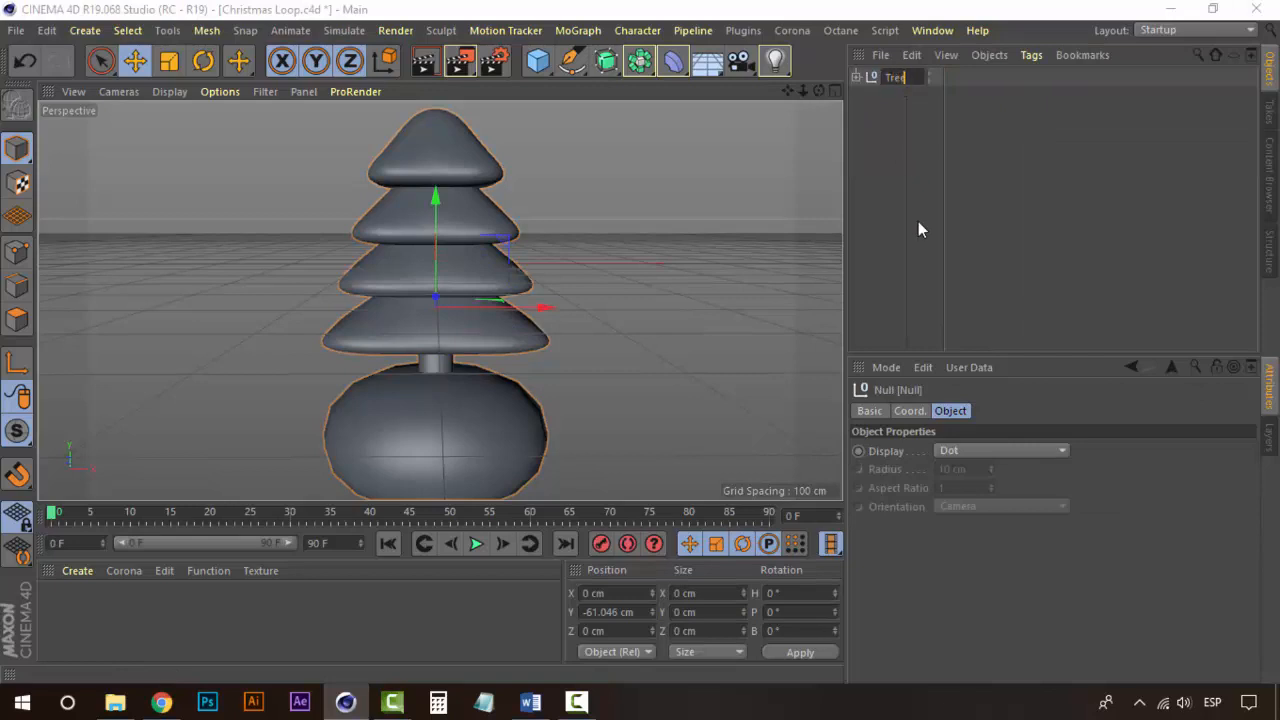
key("Return")
left_click(875, 112)
key("t")
left_click(893, 78)
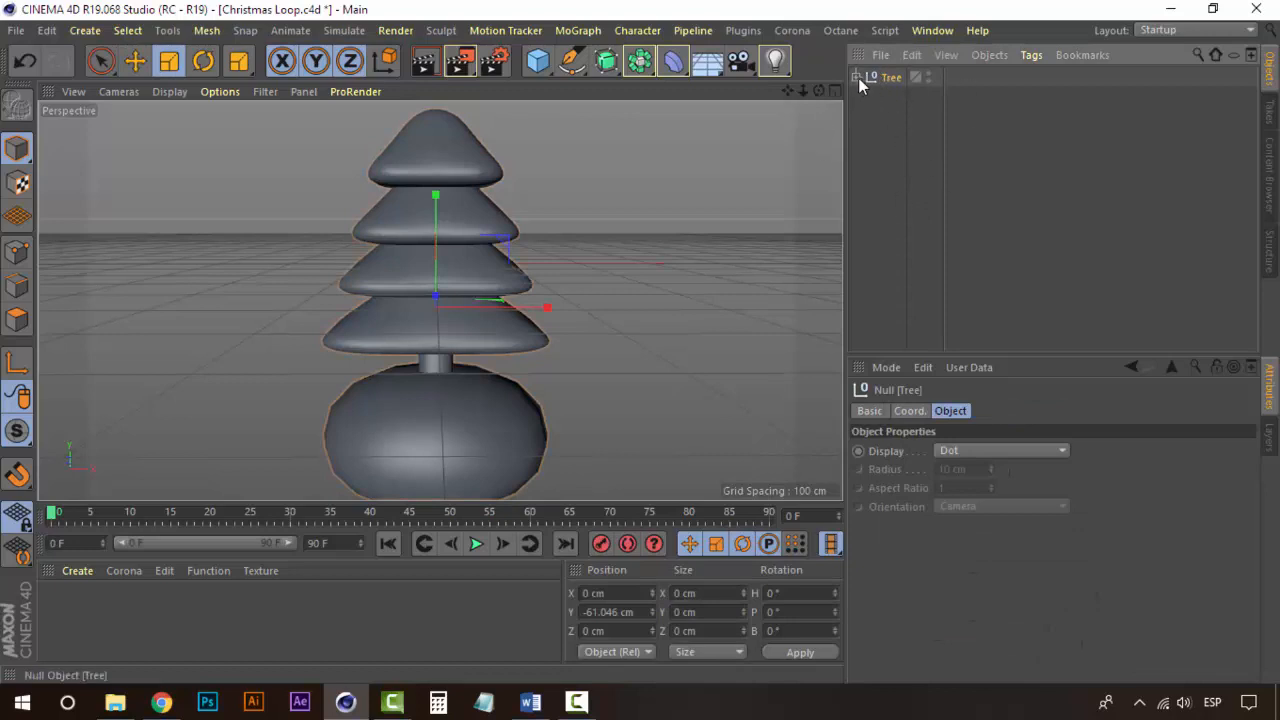
left_click(855, 77)
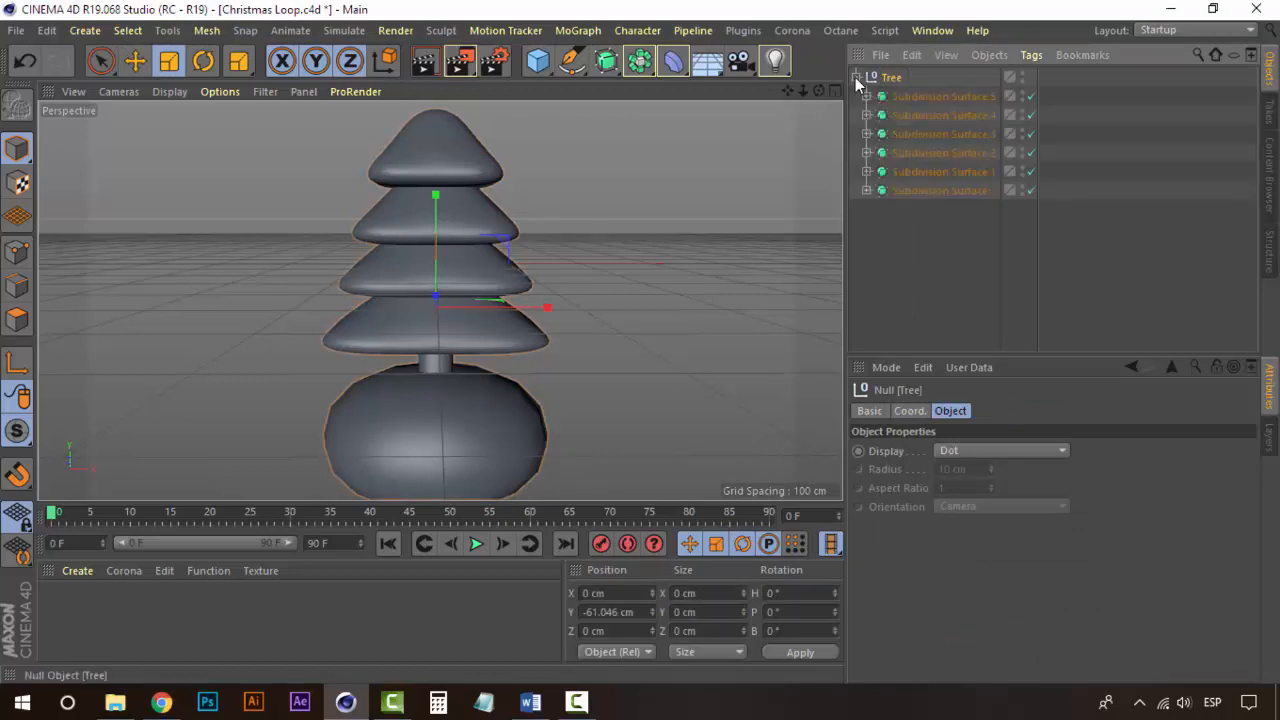
left_click(856, 77)
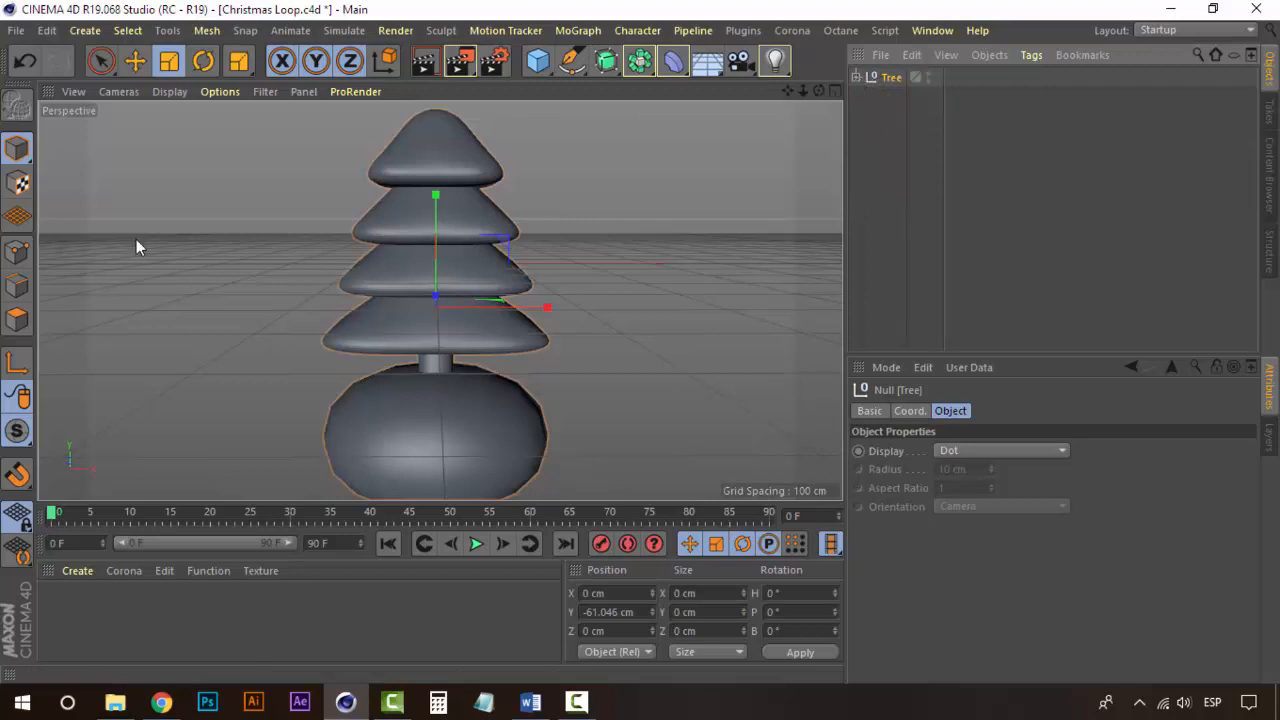
left_click(910, 135)
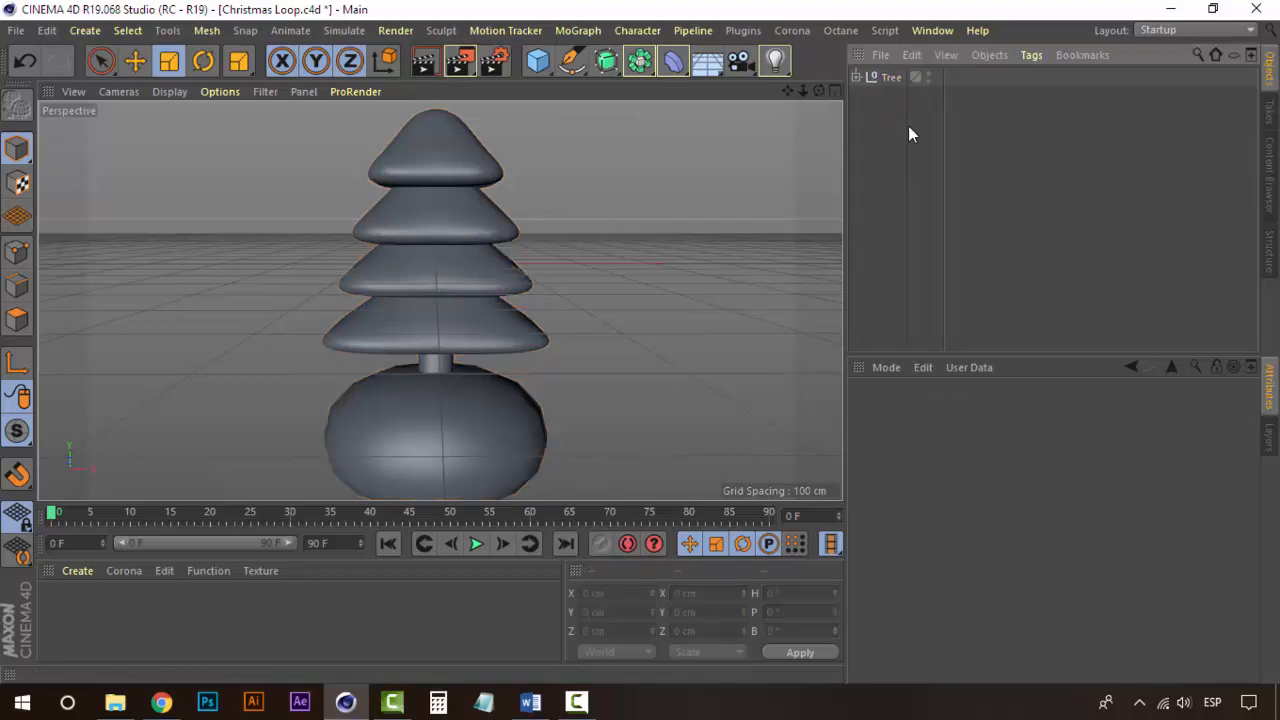
left_click(889, 76)
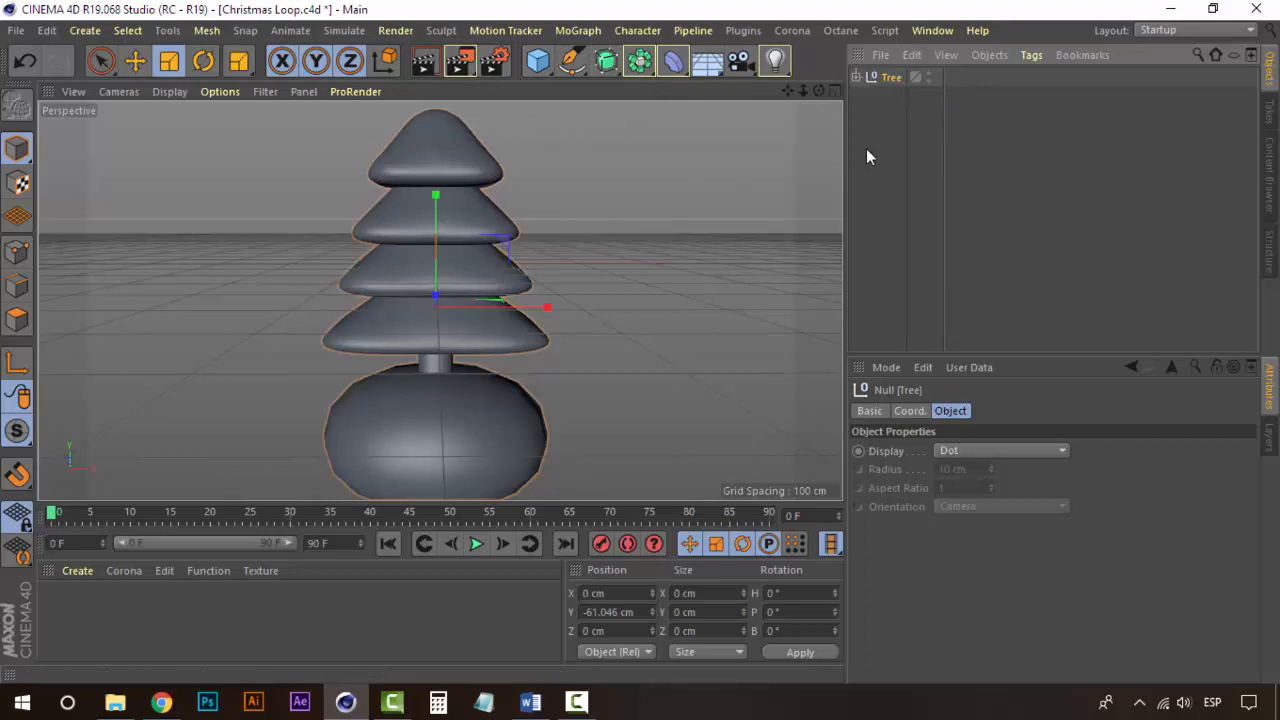
Add a sphere and move it along X to about 407 cm, beside the tree
left_click(537, 66)
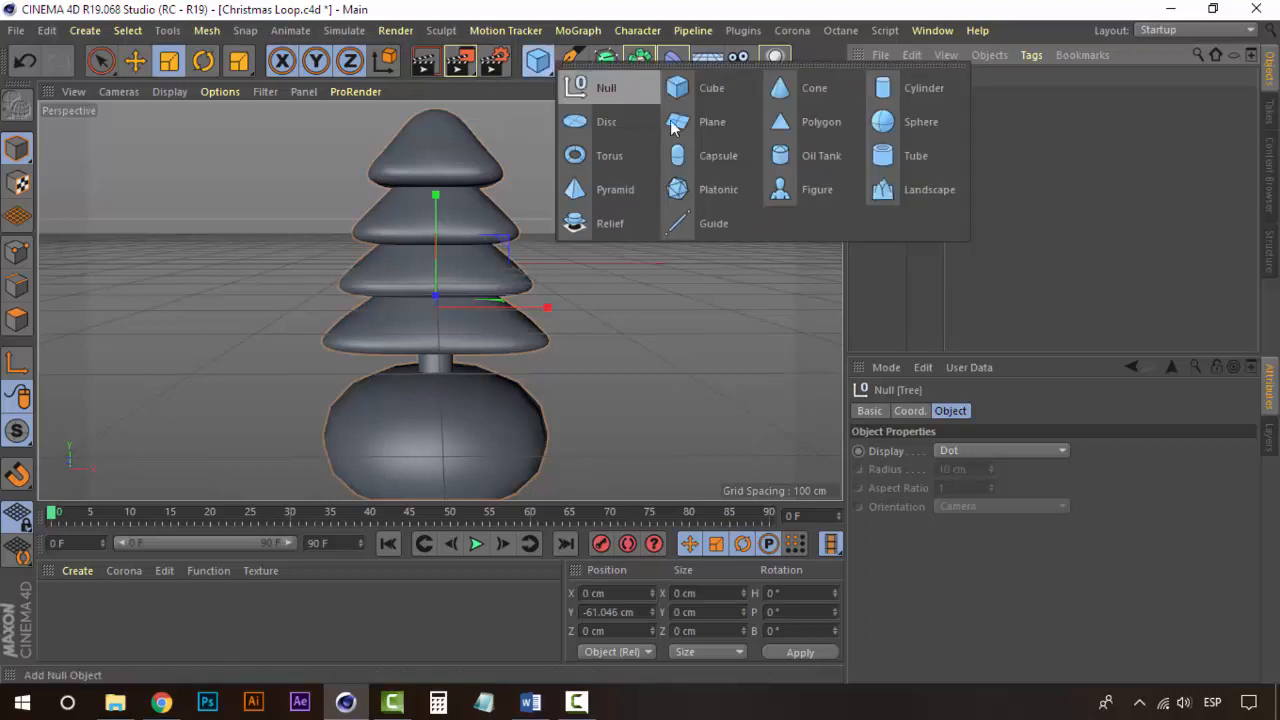
left_click(929, 121)
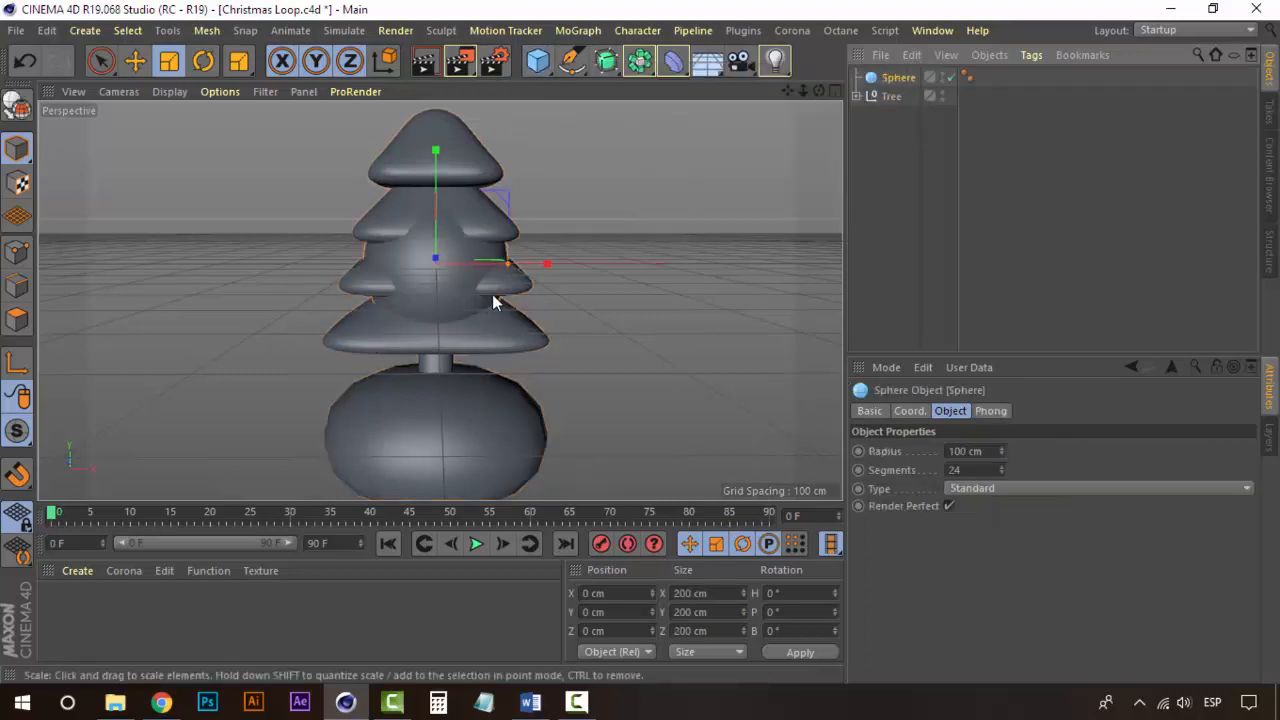
left_click_drag(494, 294, 825, 249)
middle_click_drag(702, 305, 449, 323, "alt")
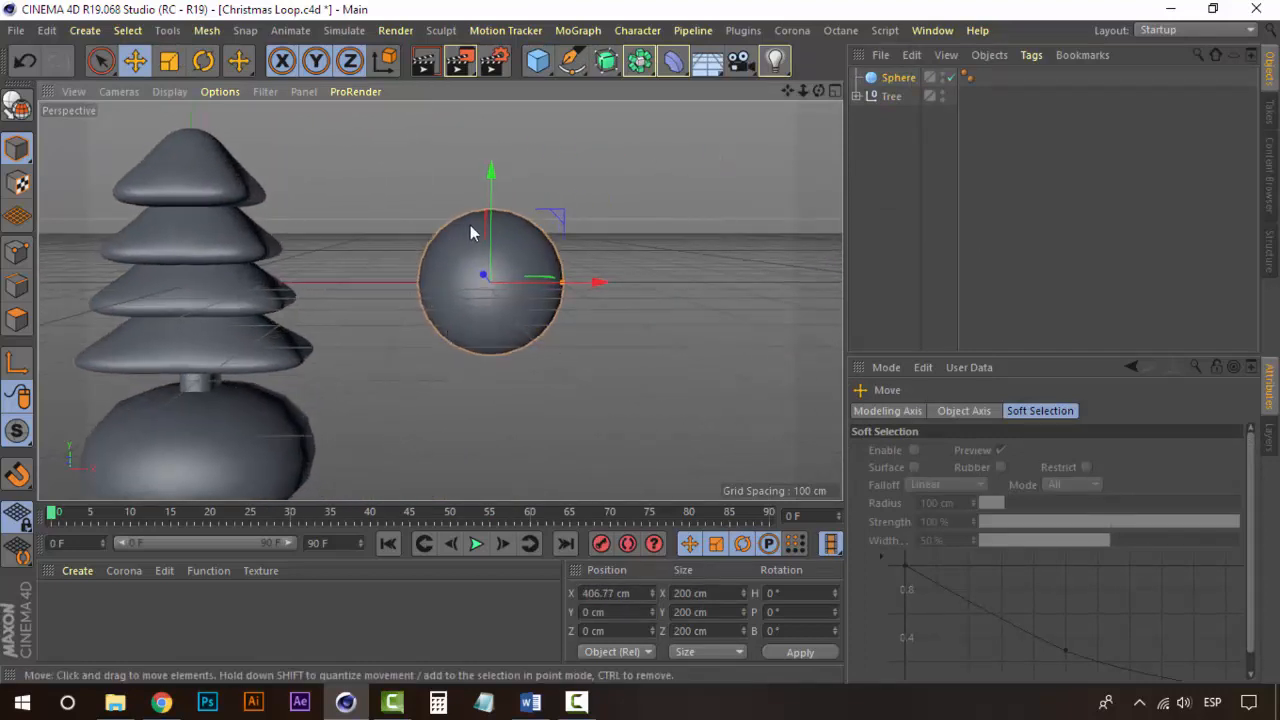
Add a cube and move it above the sphere, at about X 419 cm and Y 122 cm
scroll(511, 256, "up", 6)
scroll(510, 262, "down", 5)
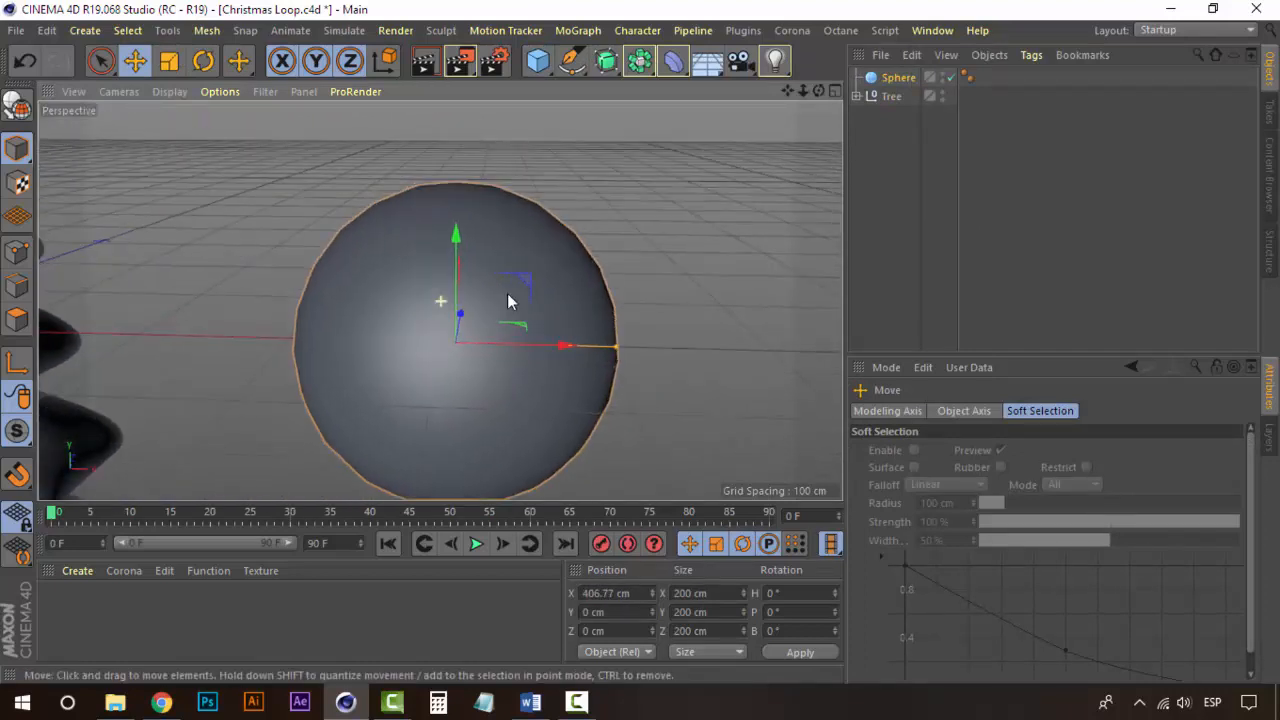
scroll(389, 305, "down", 3)
middle_click_drag(306, 286, 486, 246, "alt")
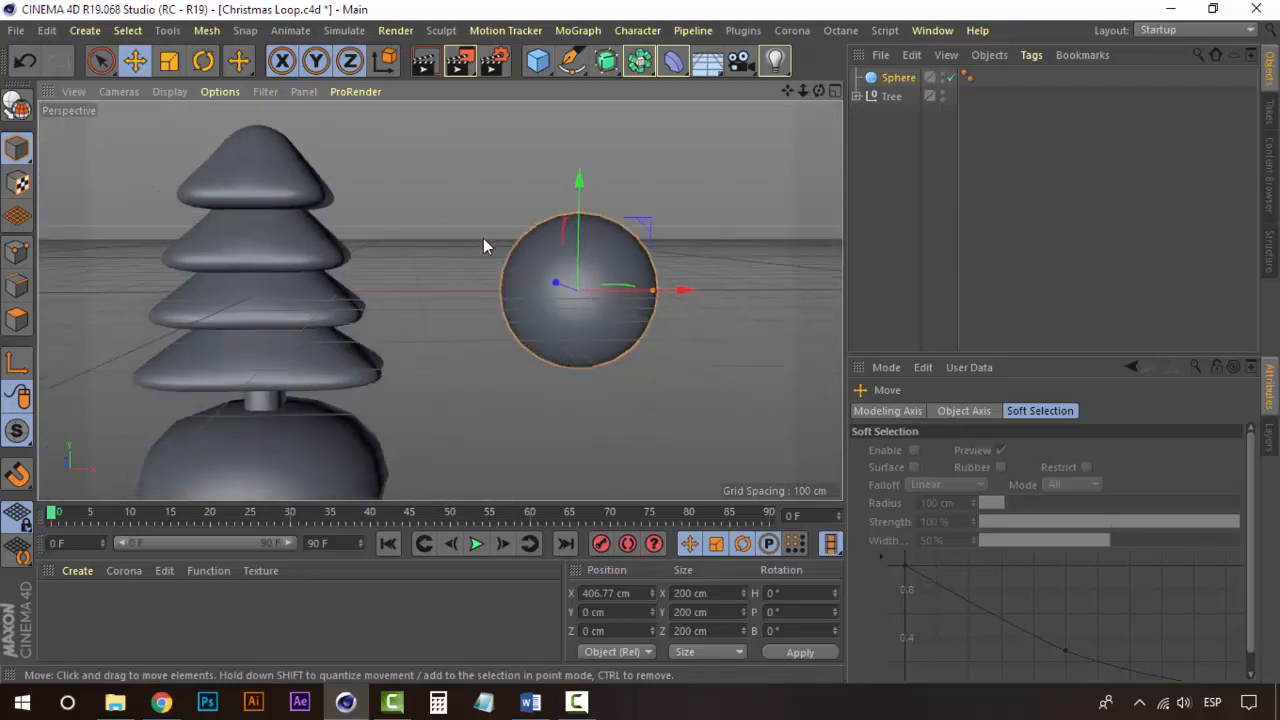
left_click(529, 74)
left_click_drag(342, 300, 688, 296)
left_click_drag(588, 183, 590, 90)
Set the cube's X, Y and Z sizes to 50 cm each
left_click_drag(593, 275, 580, 264, "alt")
middle_click_drag(580, 264, 534, 412, "alt")
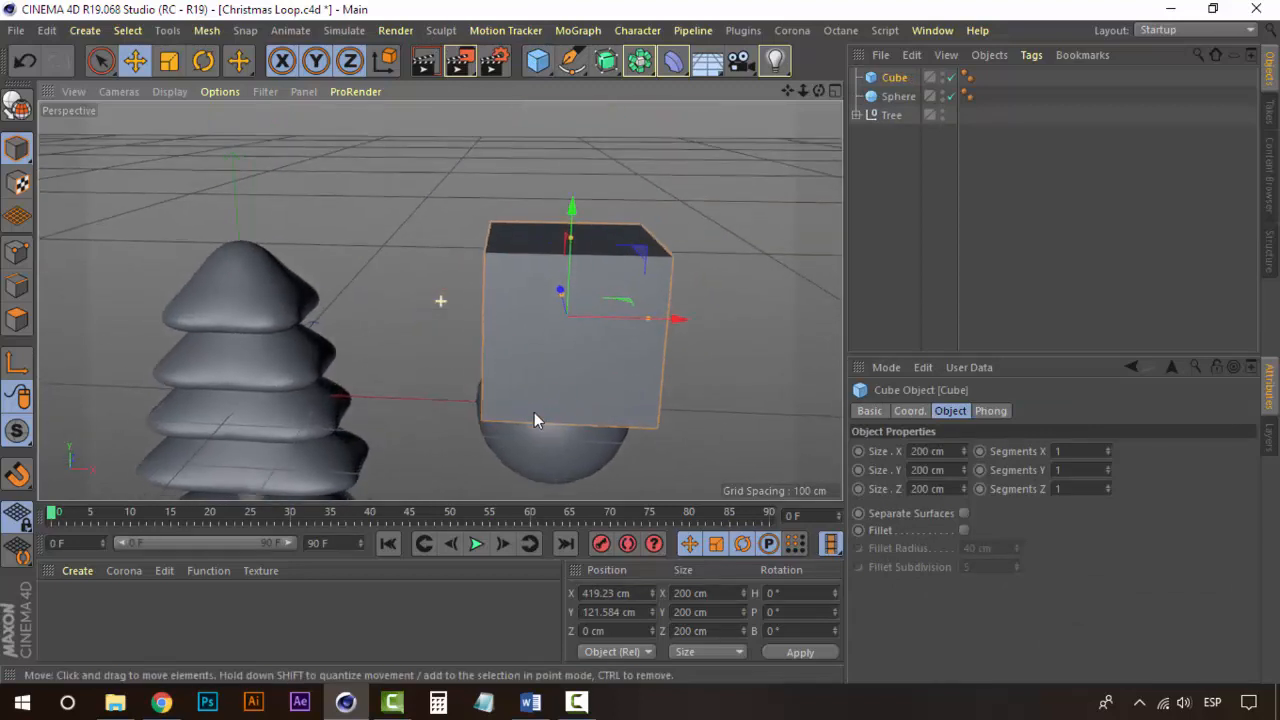
left_click_drag(534, 412, 605, 357, "alt")
scroll(605, 357, "up", 3)
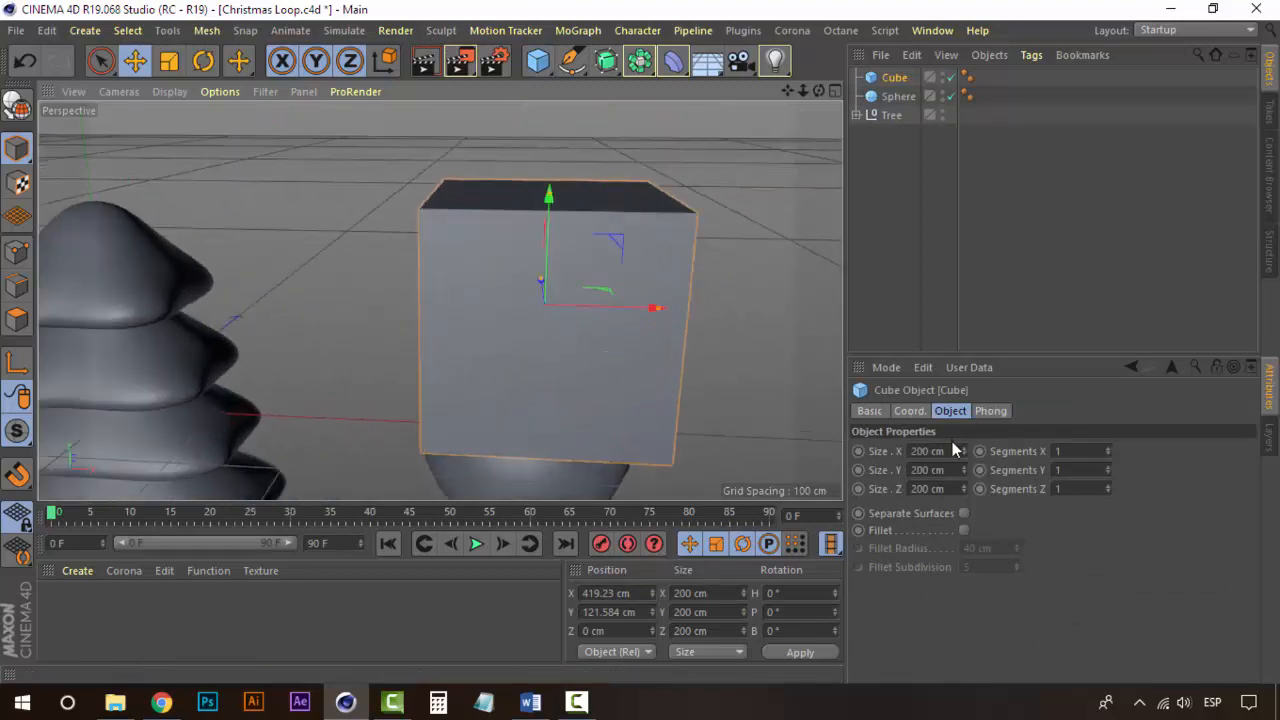
left_click_drag(965, 449, 803, 448)
type("50")
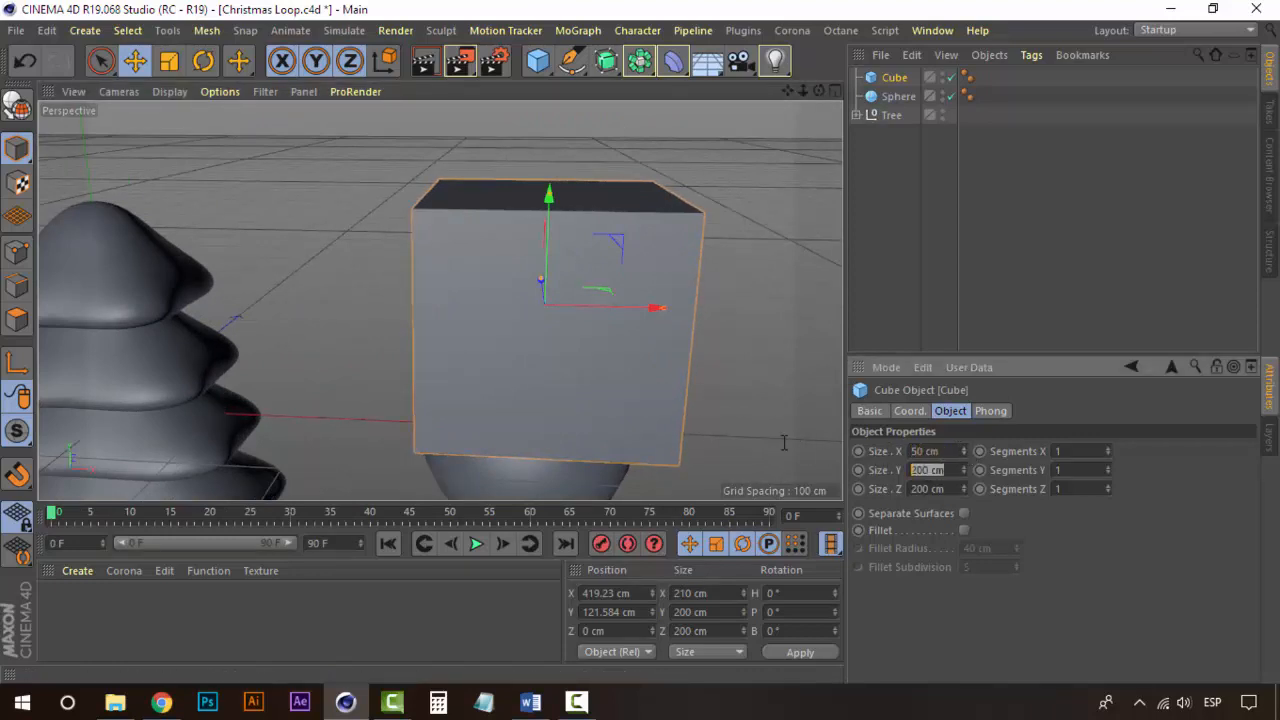
type("5050")
key("Return")
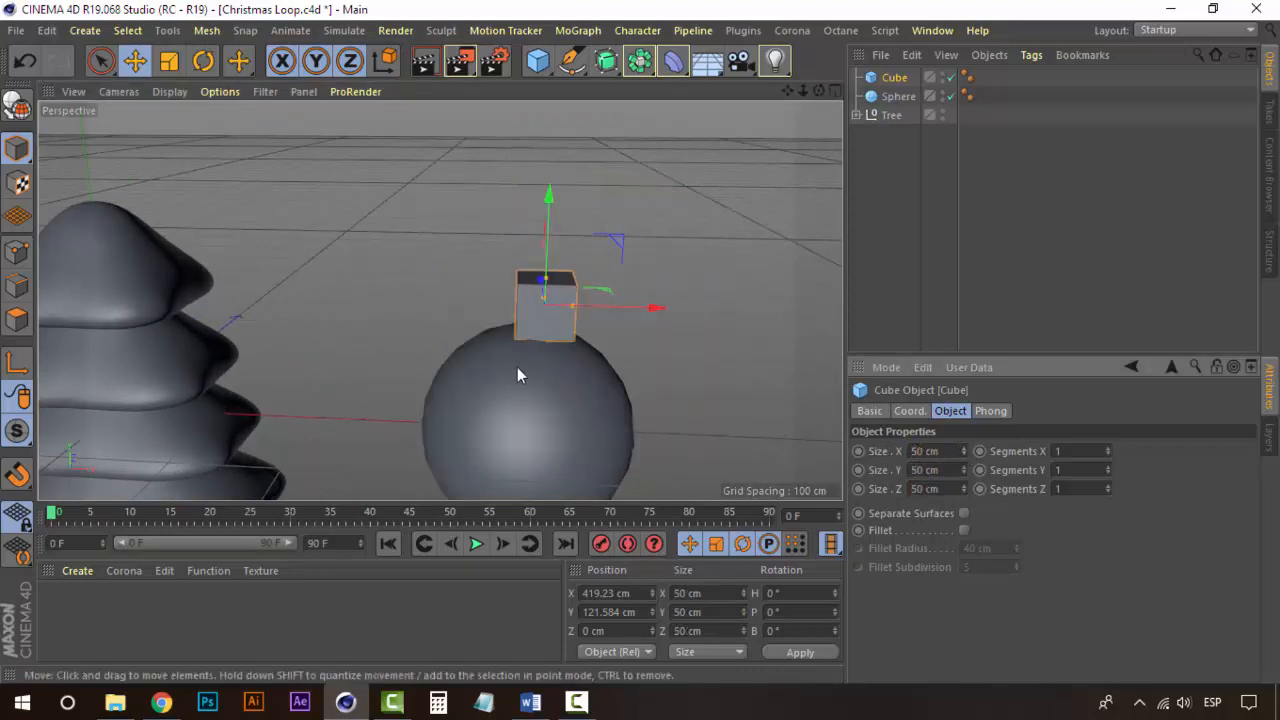
Lower the cube into the top of the sphere at about Y 92 cm and shift it to about X 413 cm
left_click_drag(615, 349, 422, 376, "alt")
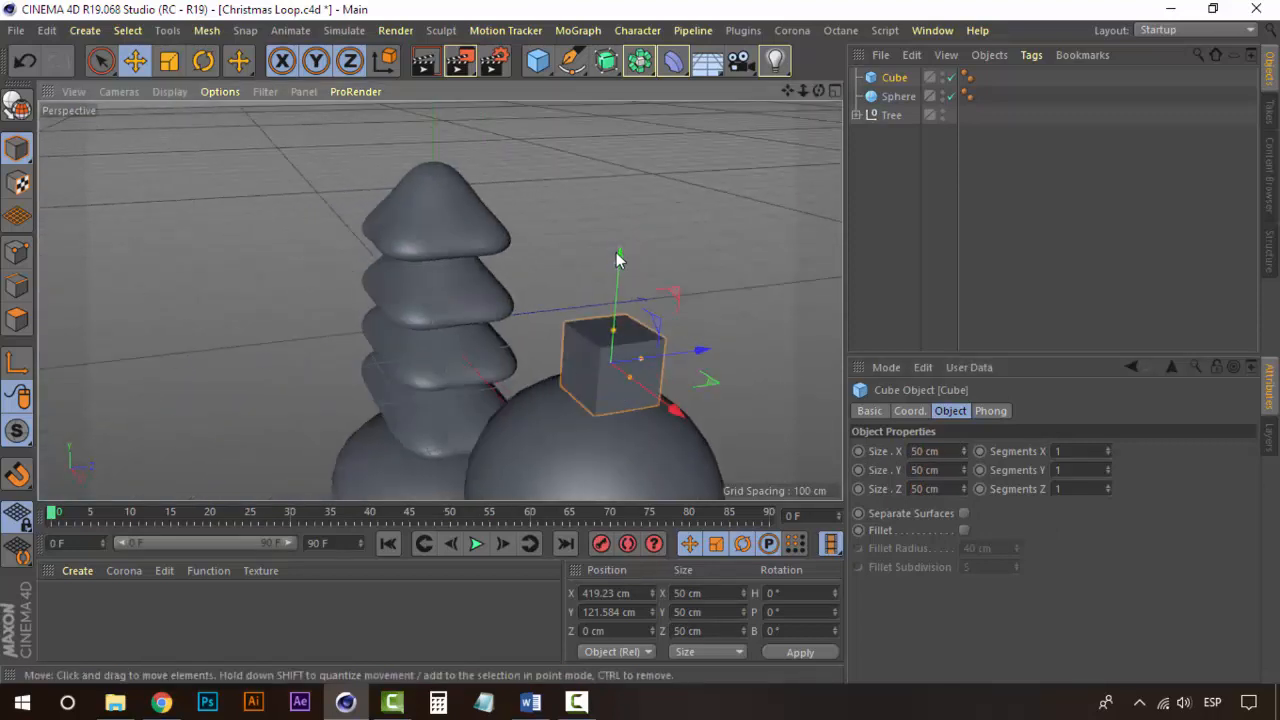
left_click_drag(616, 258, 648, 420)
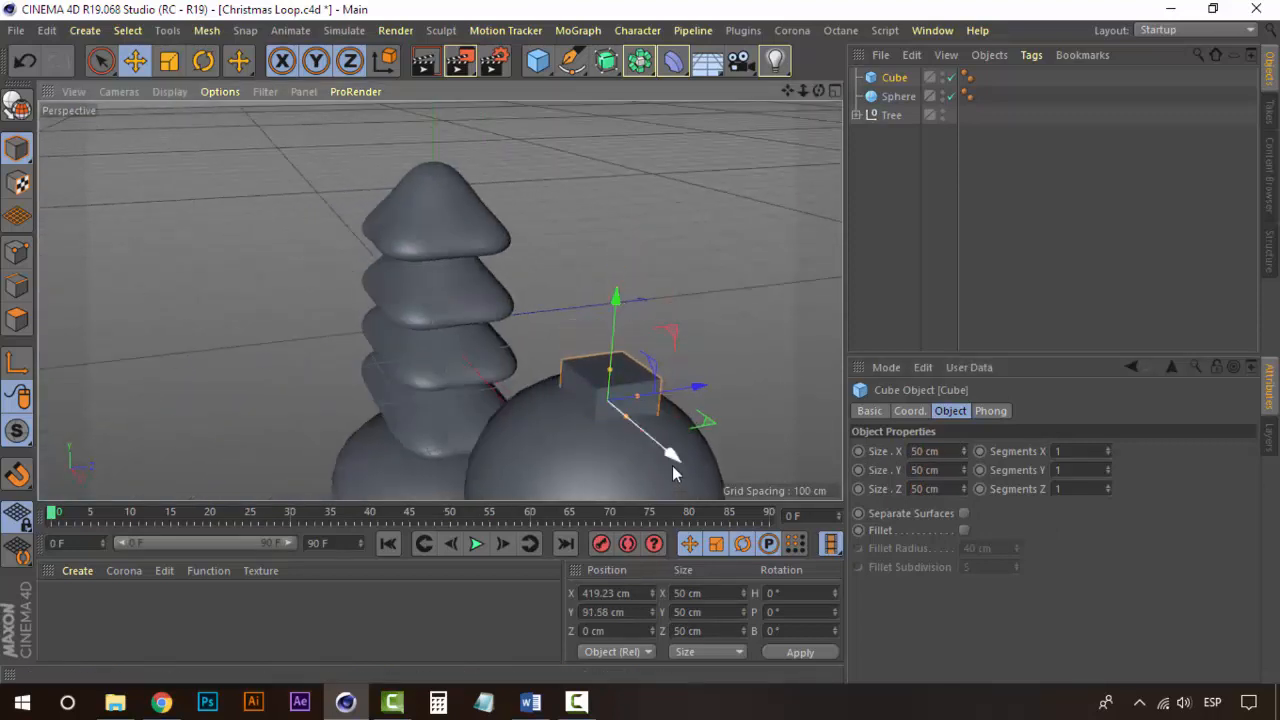
left_click_drag(673, 473, 662, 462)
In the Top view, centre the cube over the sphere by moving it to about X 406 cm
left_click_drag(576, 418, 741, 305, "alt")
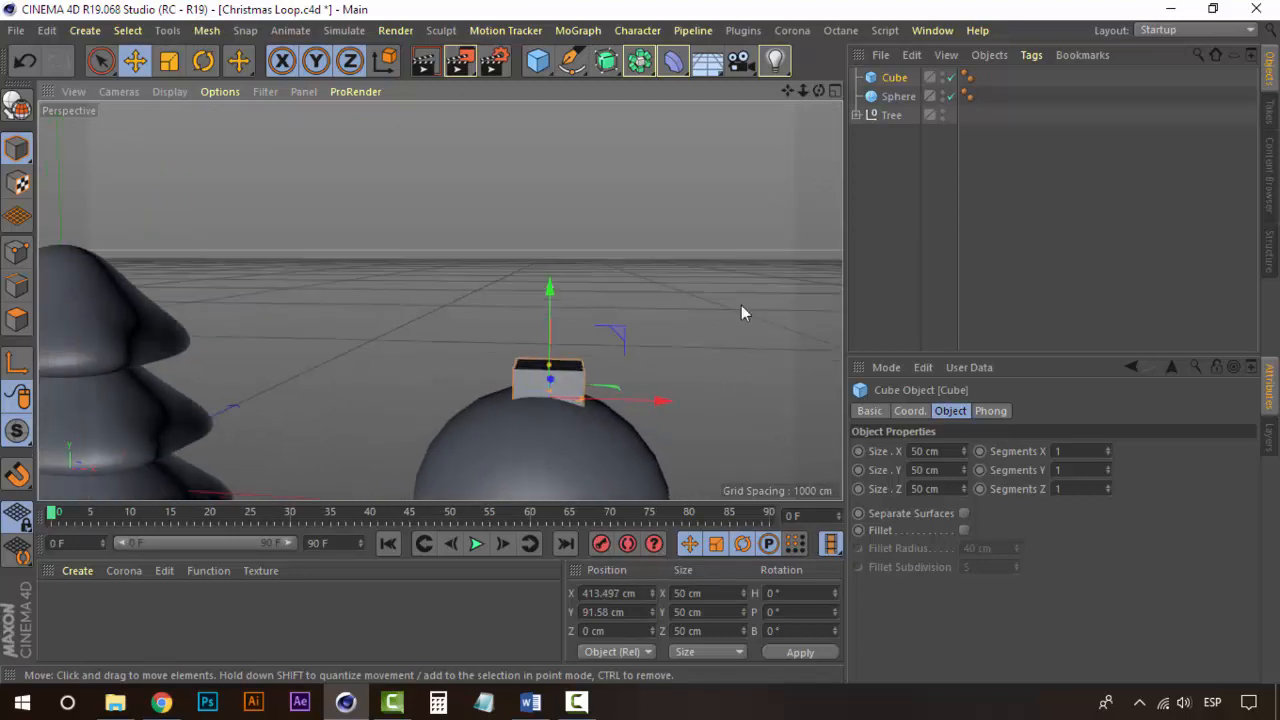
left_click(835, 91)
left_click(832, 92)
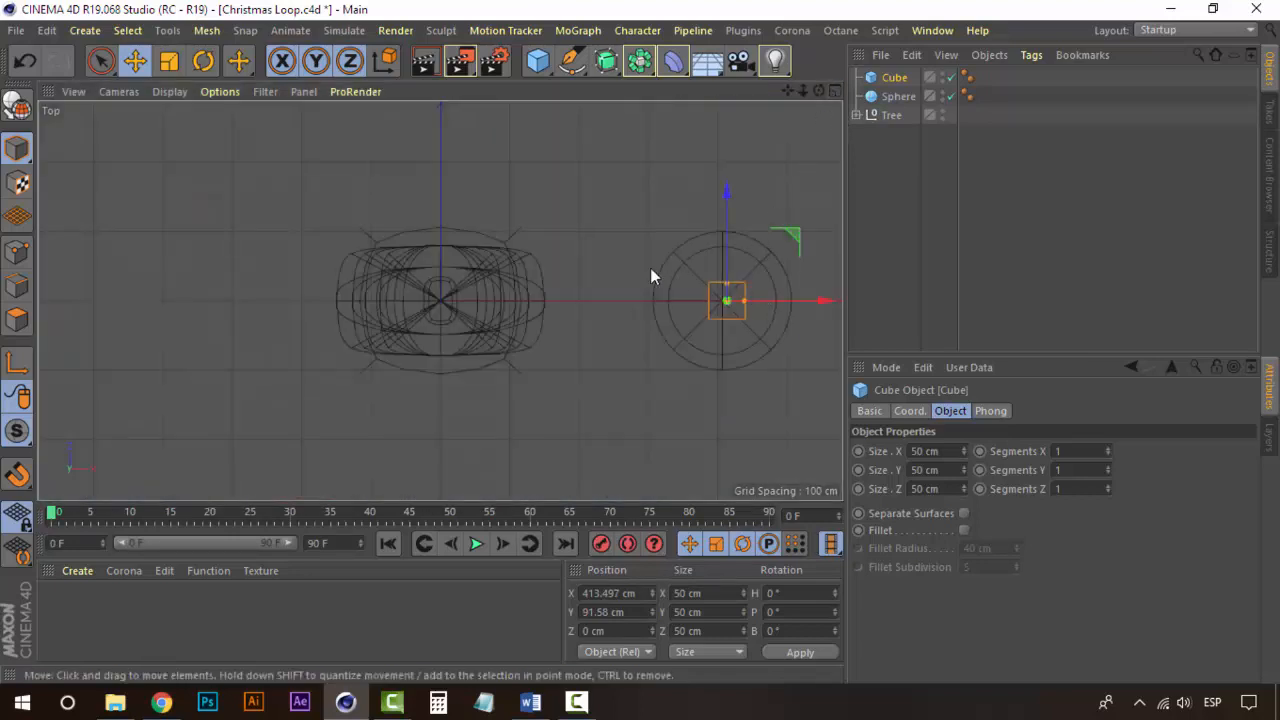
middle_click_drag(623, 256, 406, 251, "alt")
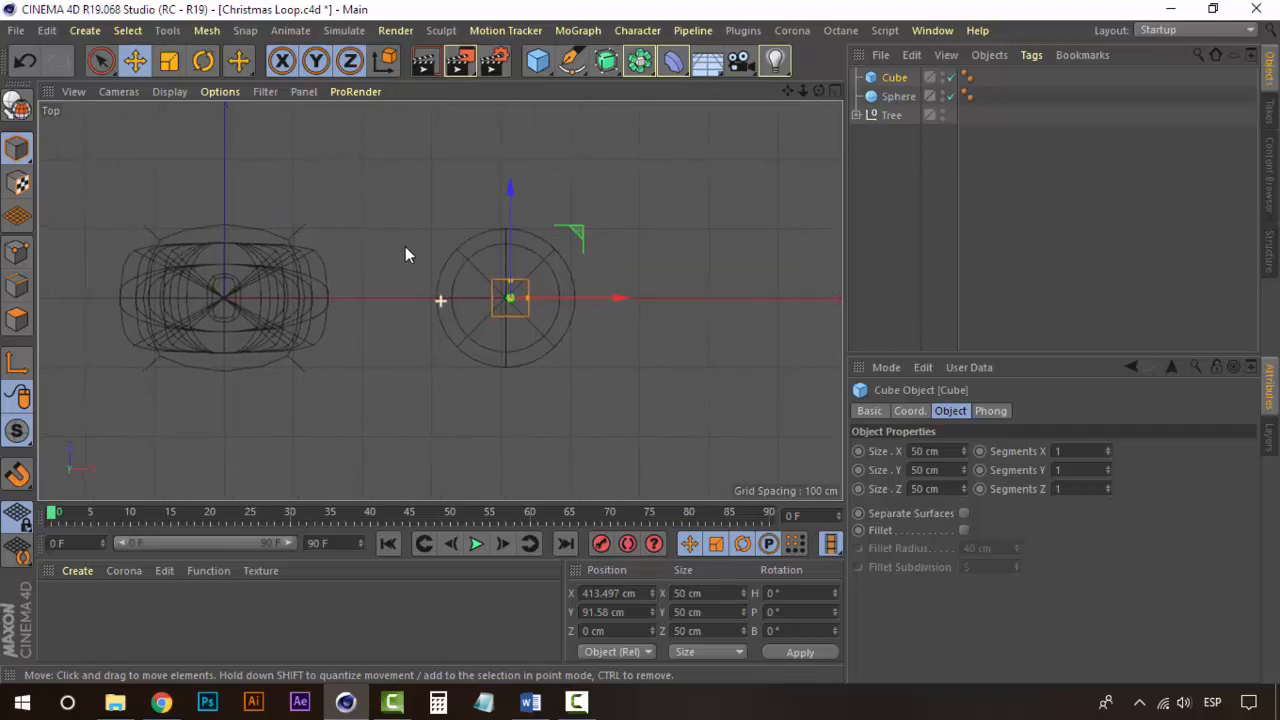
scroll(494, 309, "up", 4)
left_click_drag(628, 296, 617, 297)
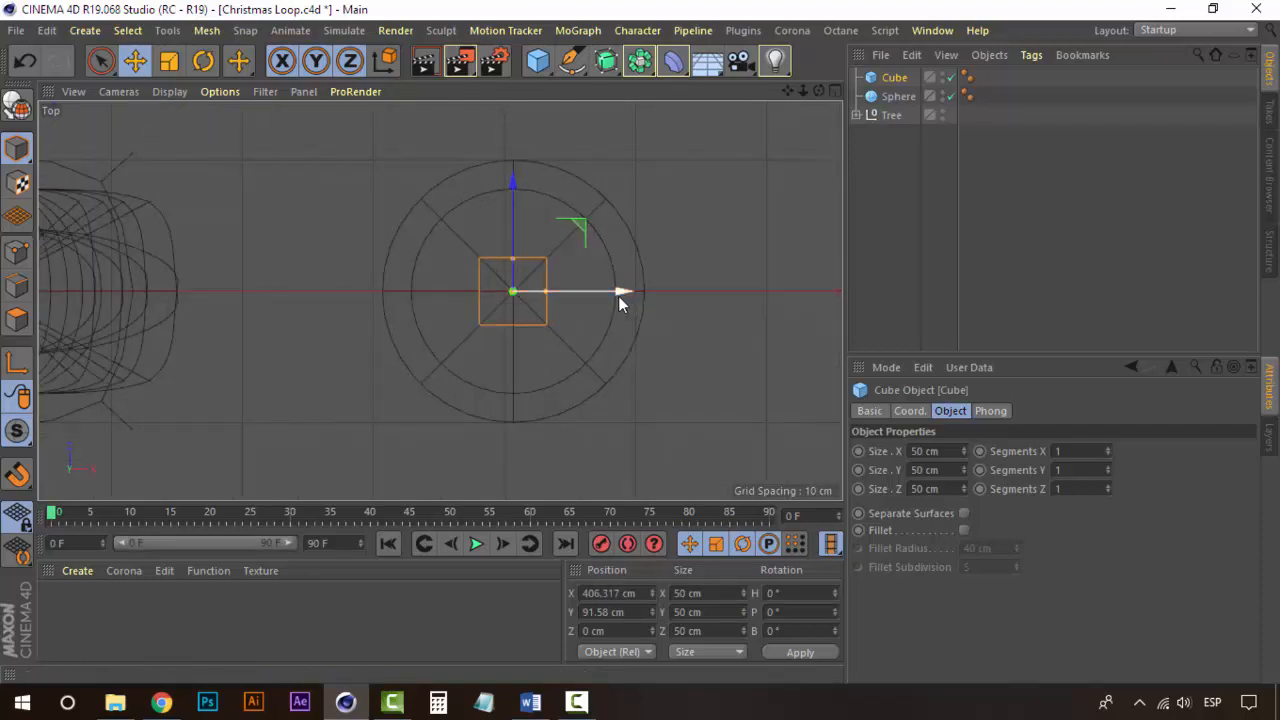
Set the cube's X, Y and Z sizes to 35 cm each
left_click_drag(942, 452, 615, 403)
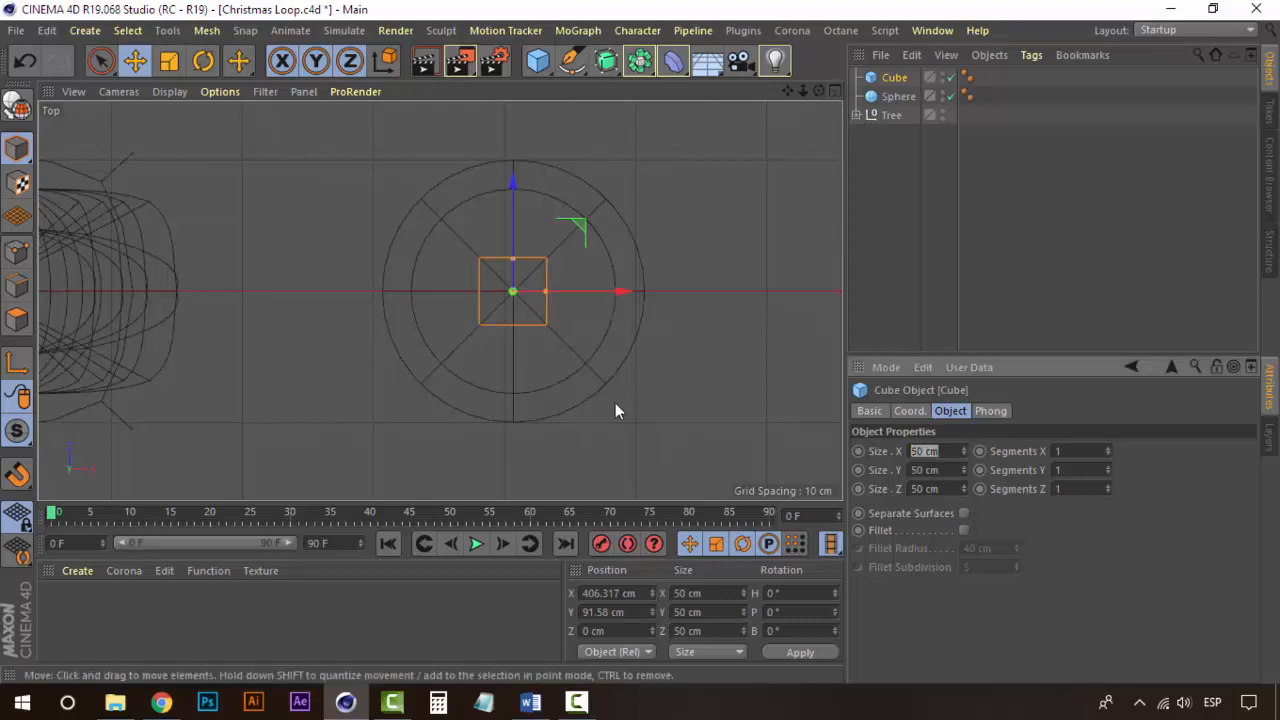
type("35")
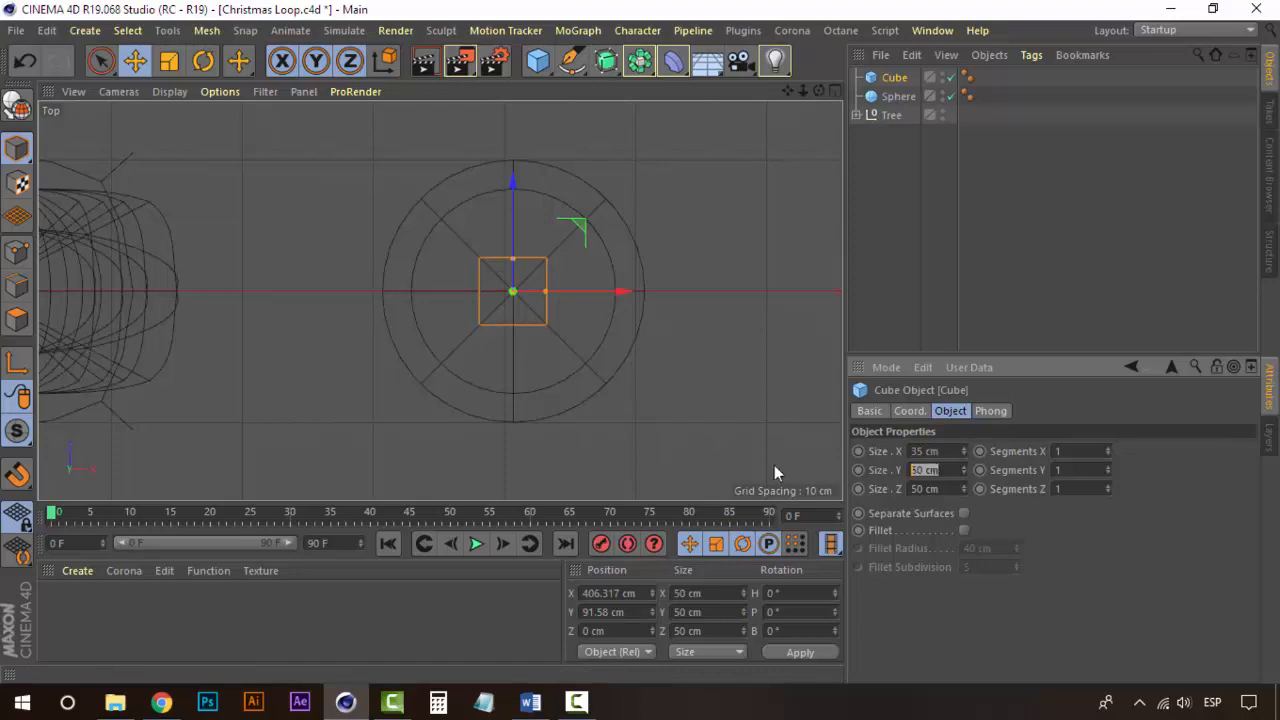
type("35")
key("Tab")
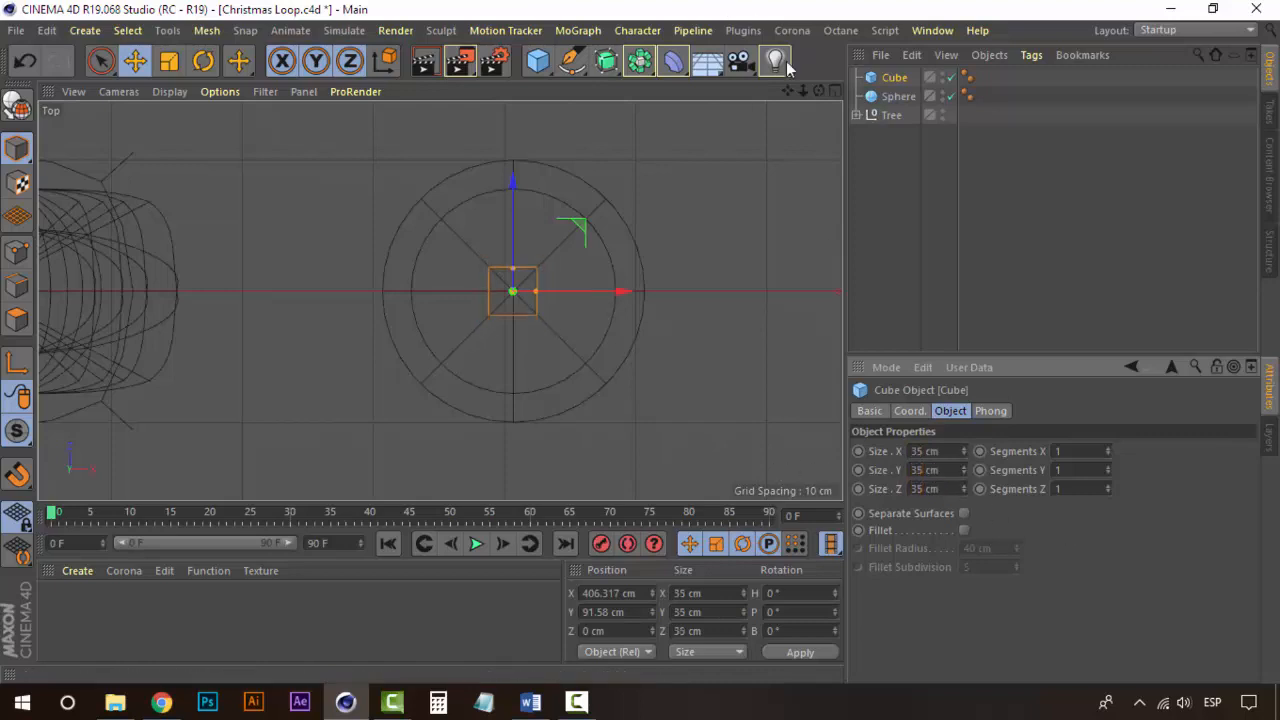
Return to the Perspective view and raise the cube slightly to about Y 94 cm
left_click(834, 92)
left_click(434, 92)
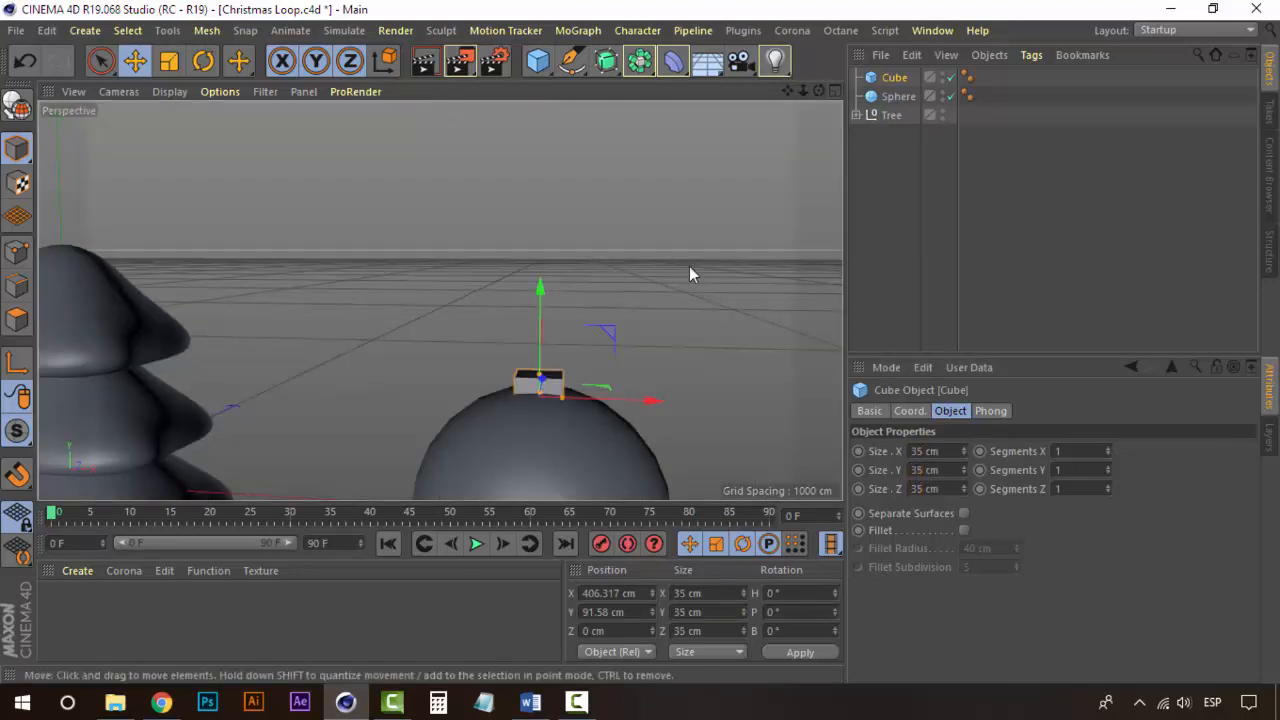
left_click_drag(538, 299, 539, 288)
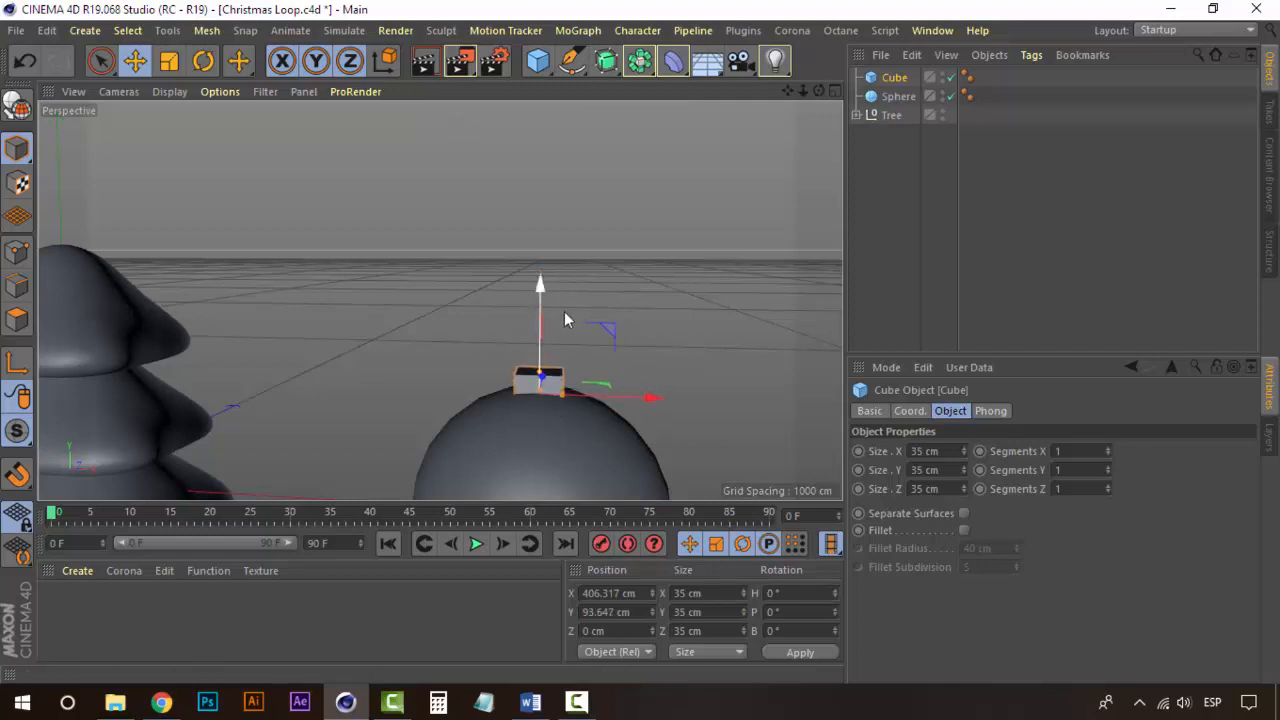
Add a torus and move it above the cube and sphere, at about X 399 cm and Y 202 cm
scroll(569, 372, "up", 1)
scroll(569, 377, "down", 2)
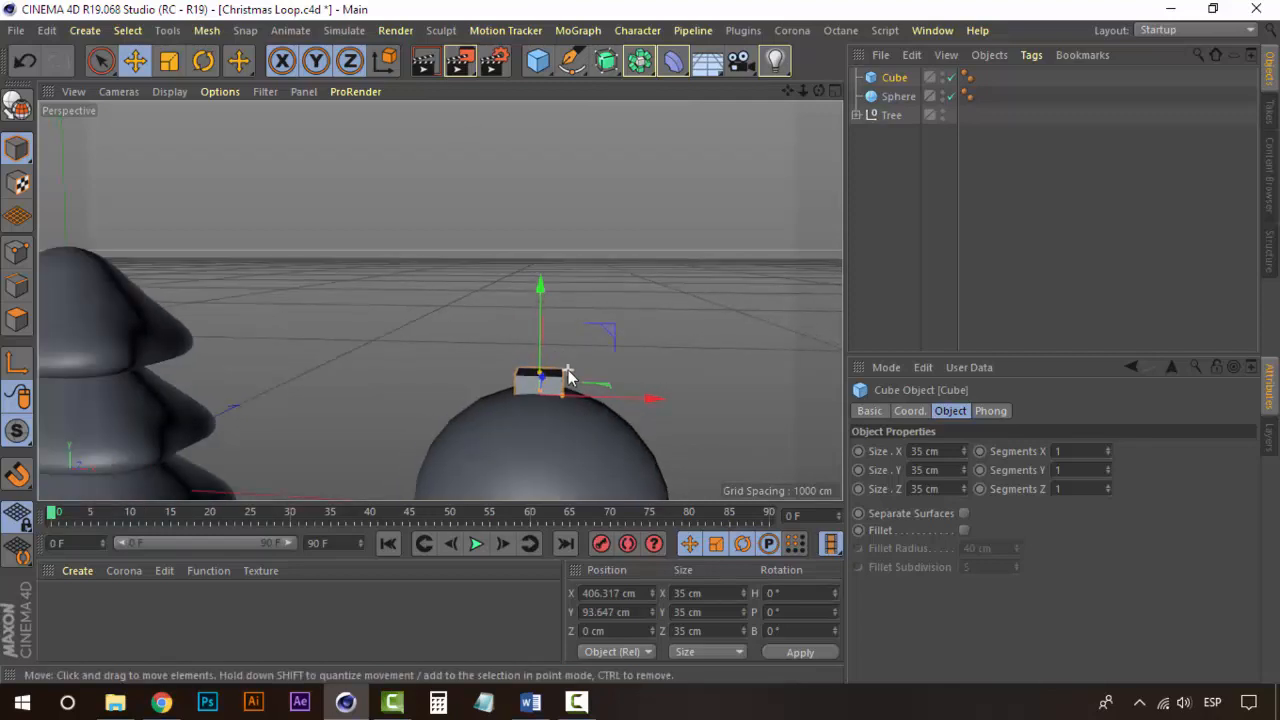
left_click(537, 63)
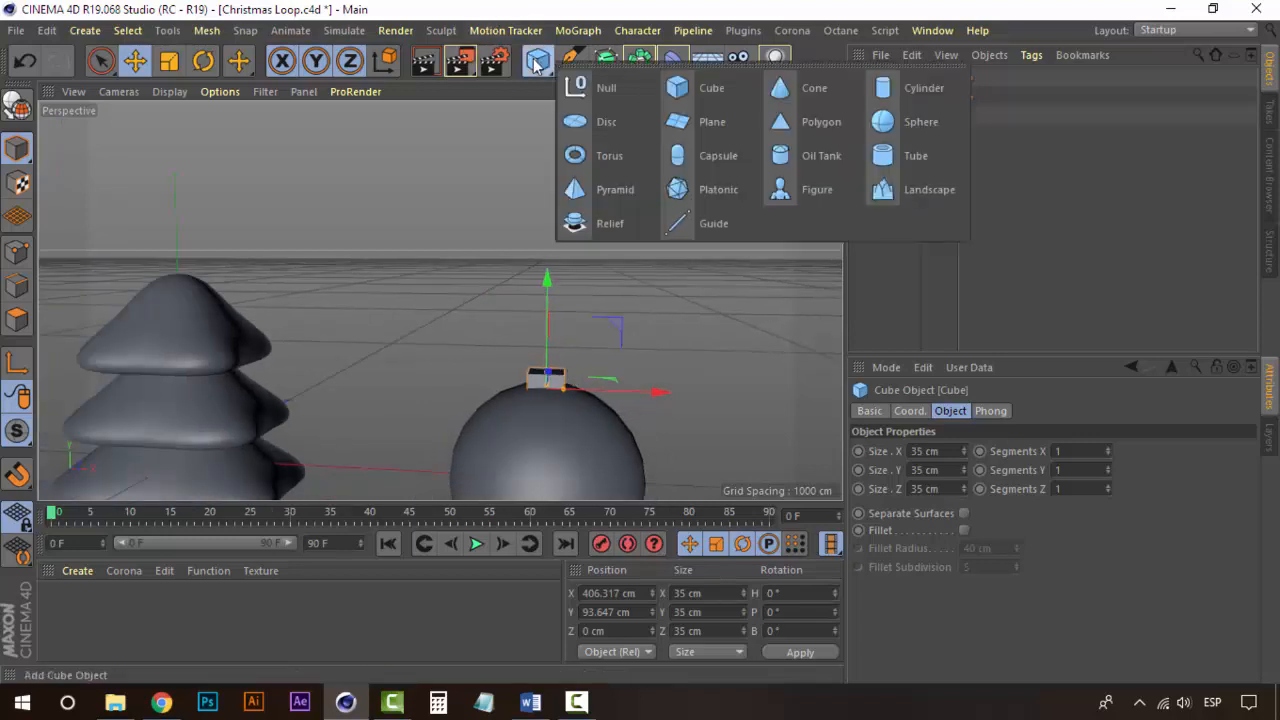
left_click(584, 157)
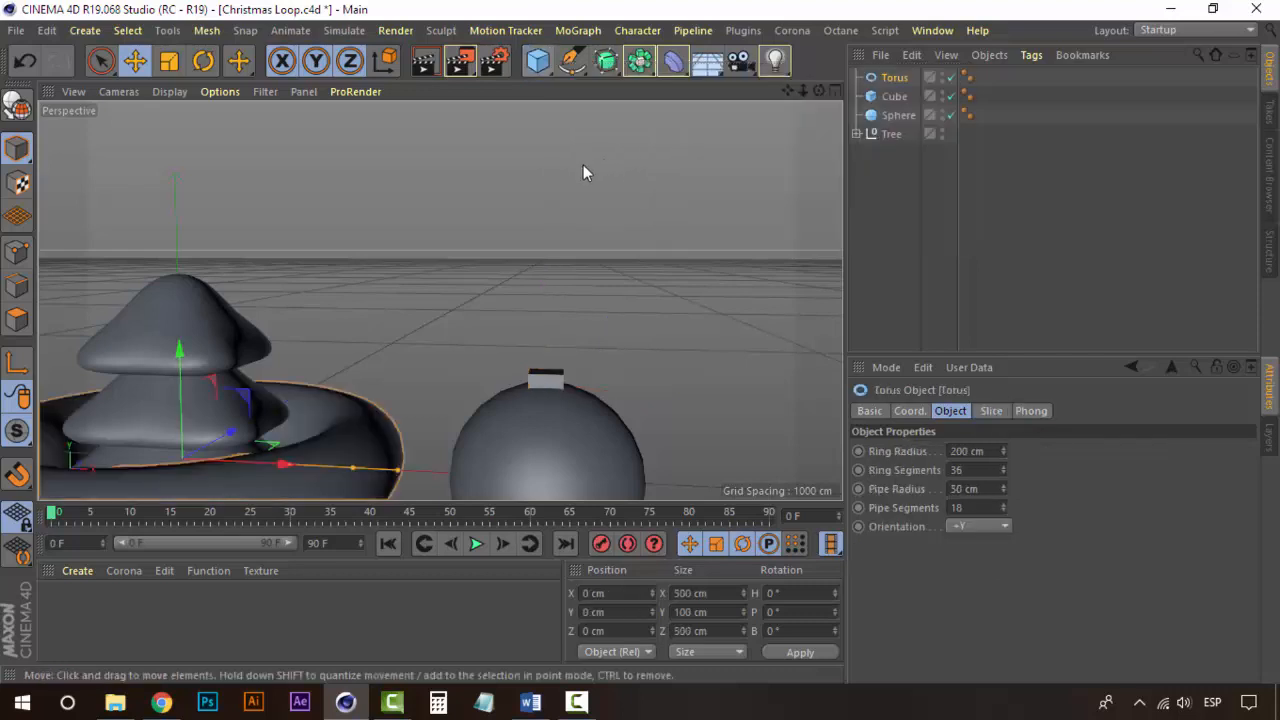
left_click_drag(172, 366, 186, 195)
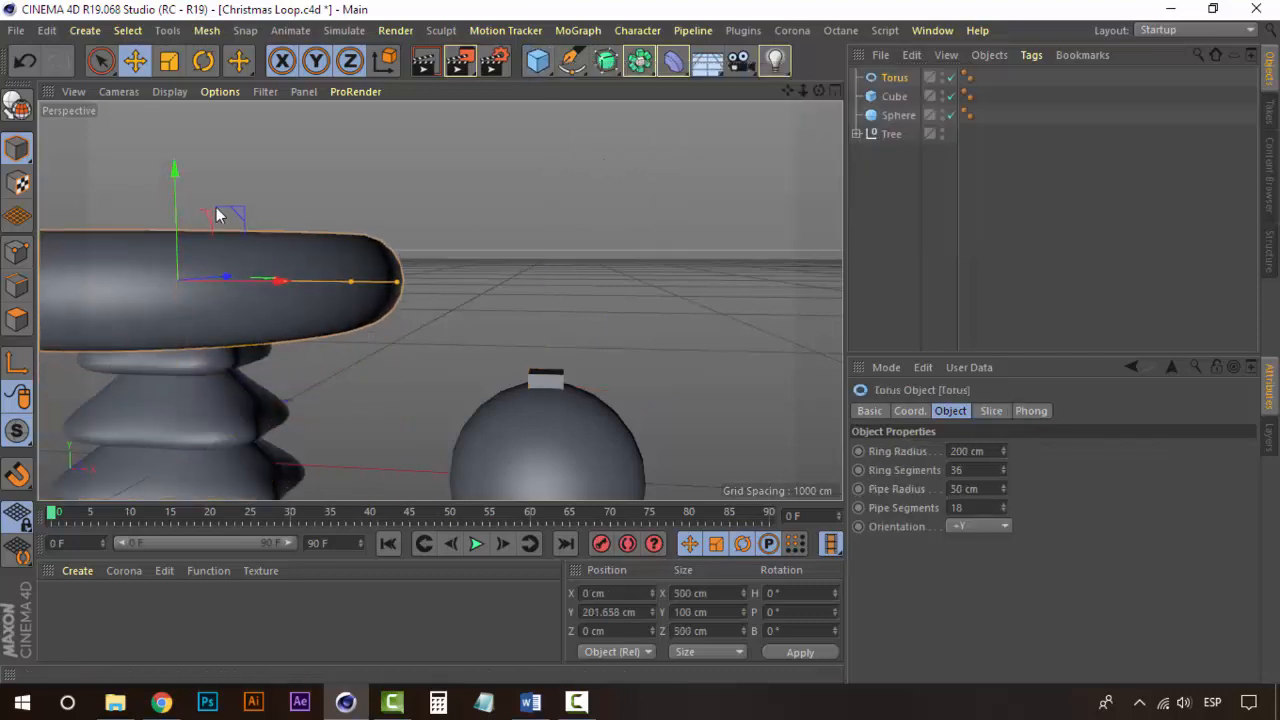
left_click_drag(264, 282, 635, 336)
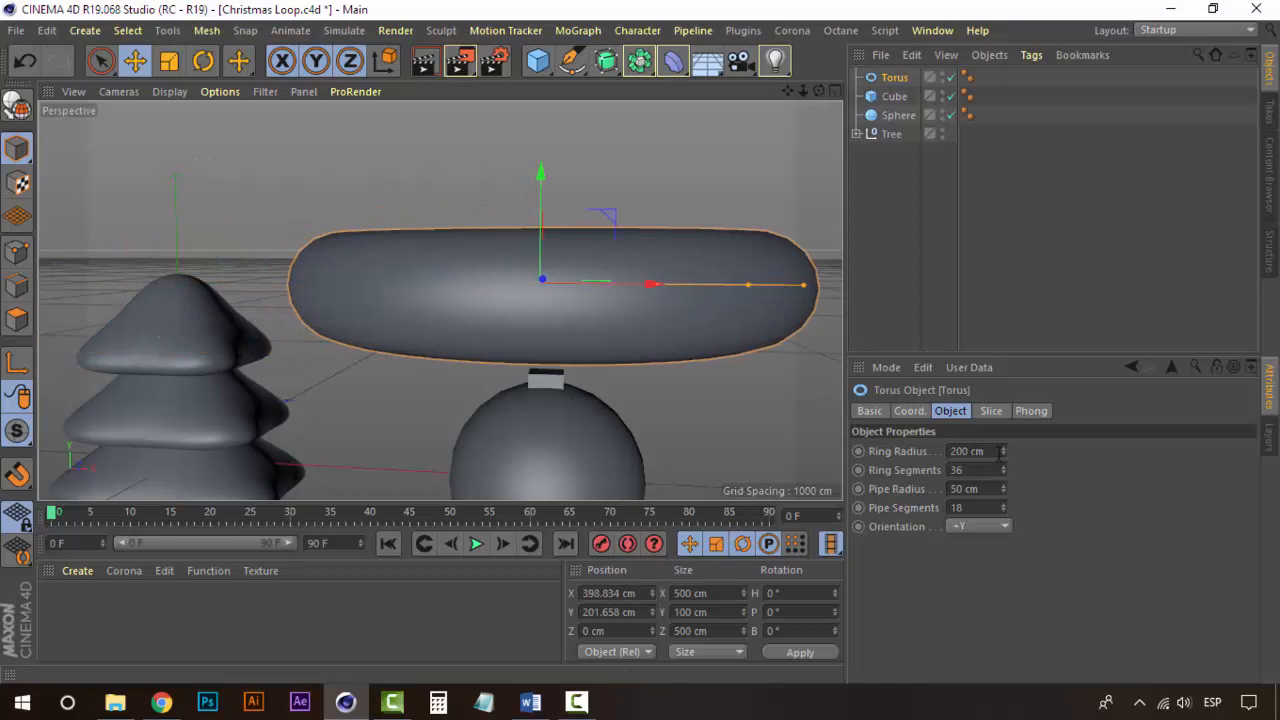
Set the torus's ring radius to 50 cm and its pipe radius to 25 cm
left_click_drag(999, 452, 885, 450)
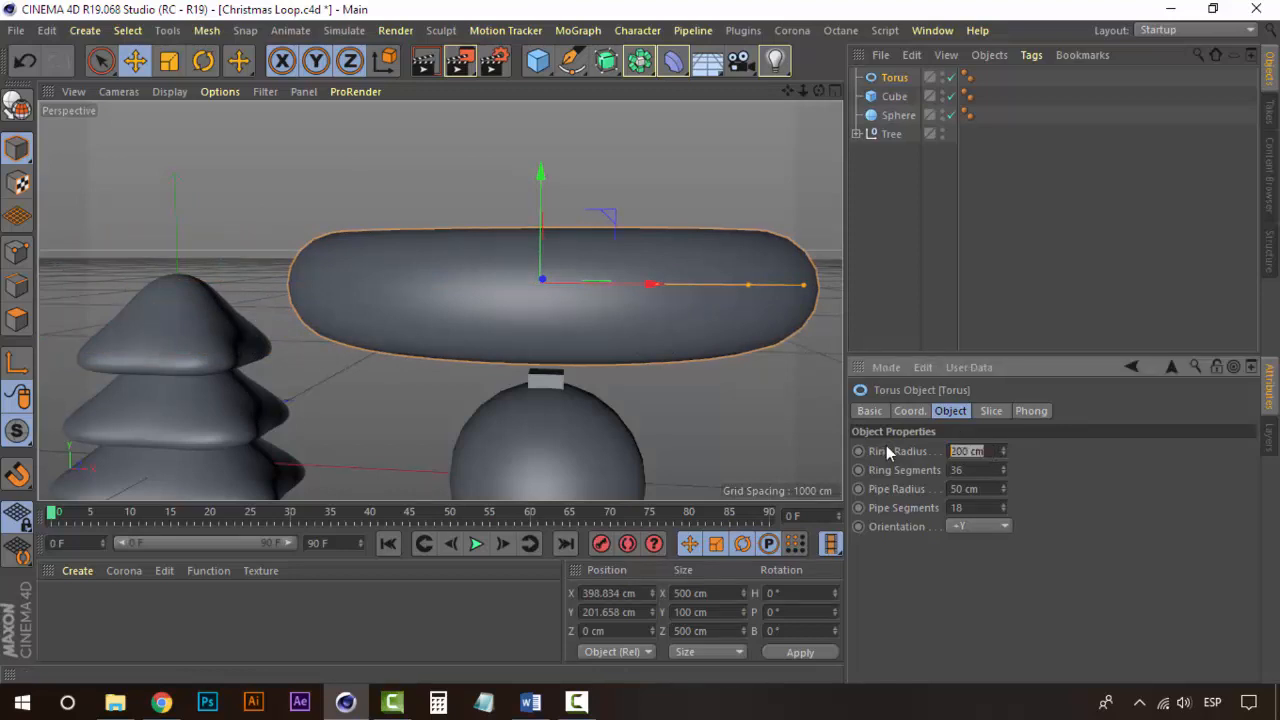
key("Return")
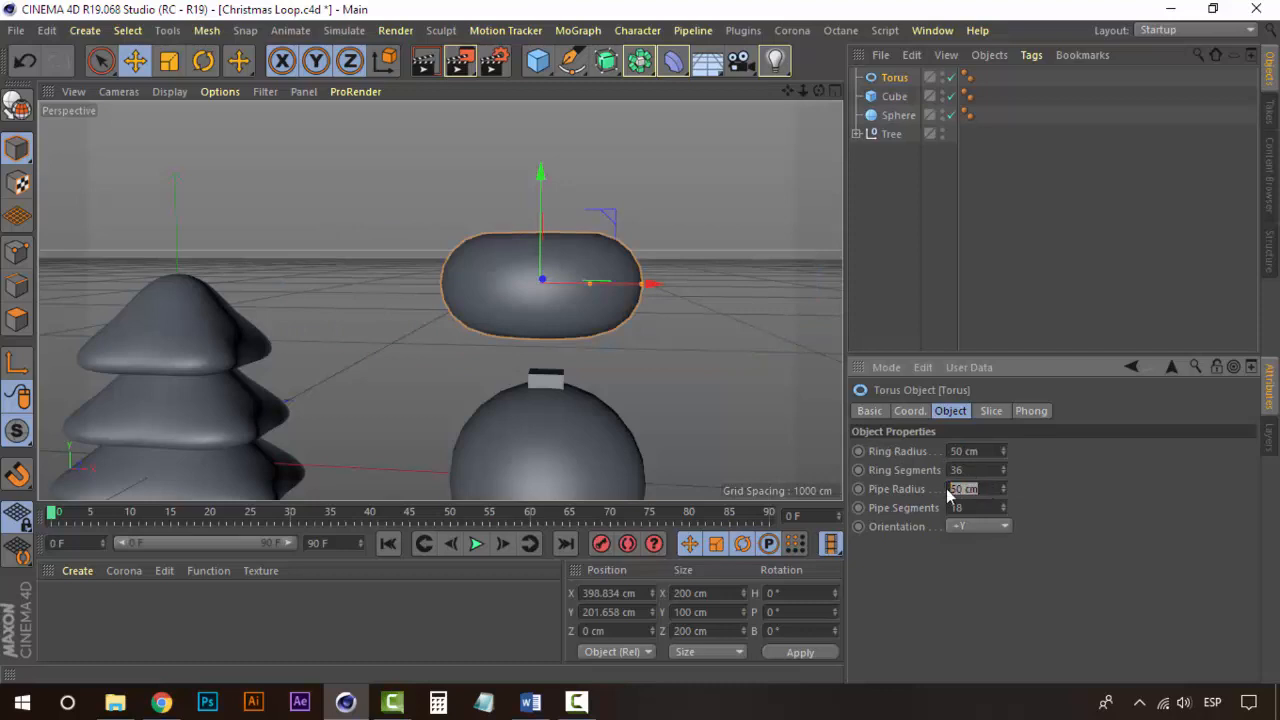
type("25")
key("Return")
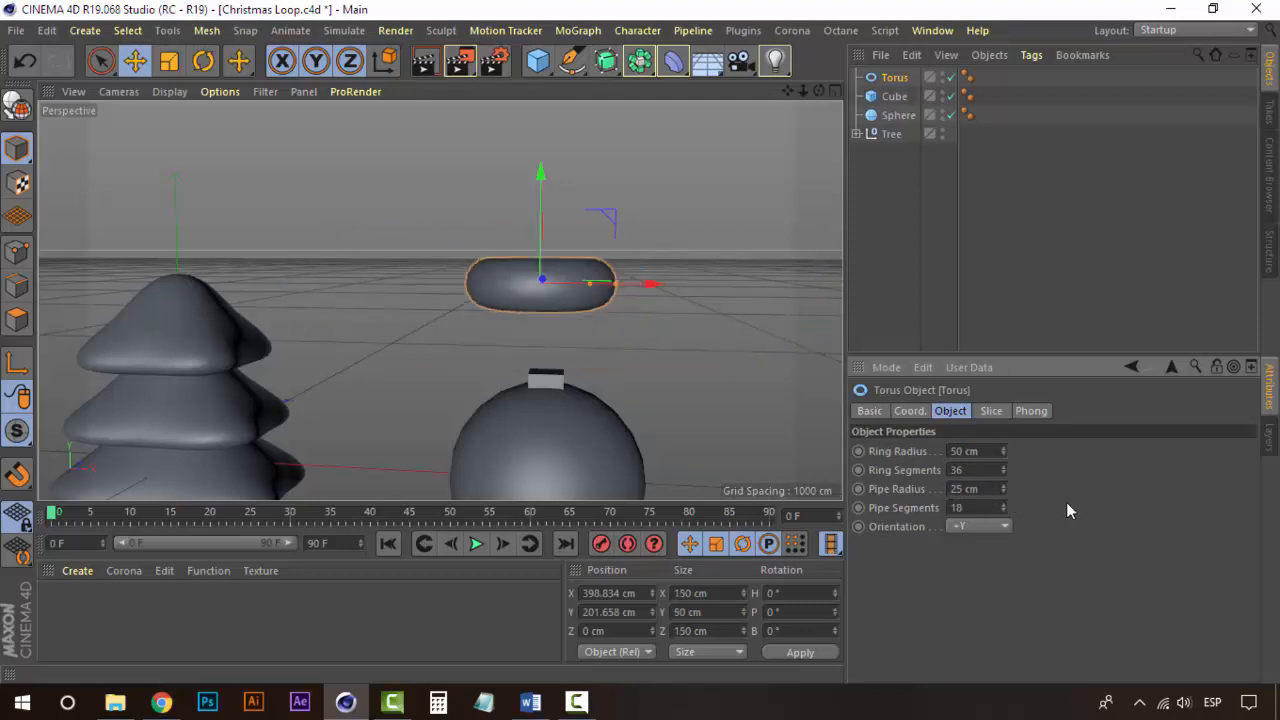
Lower the torus onto the top of the sphere at about Y 97 cm and set its orientation to +X
left_click_drag(540, 176, 540, 292)
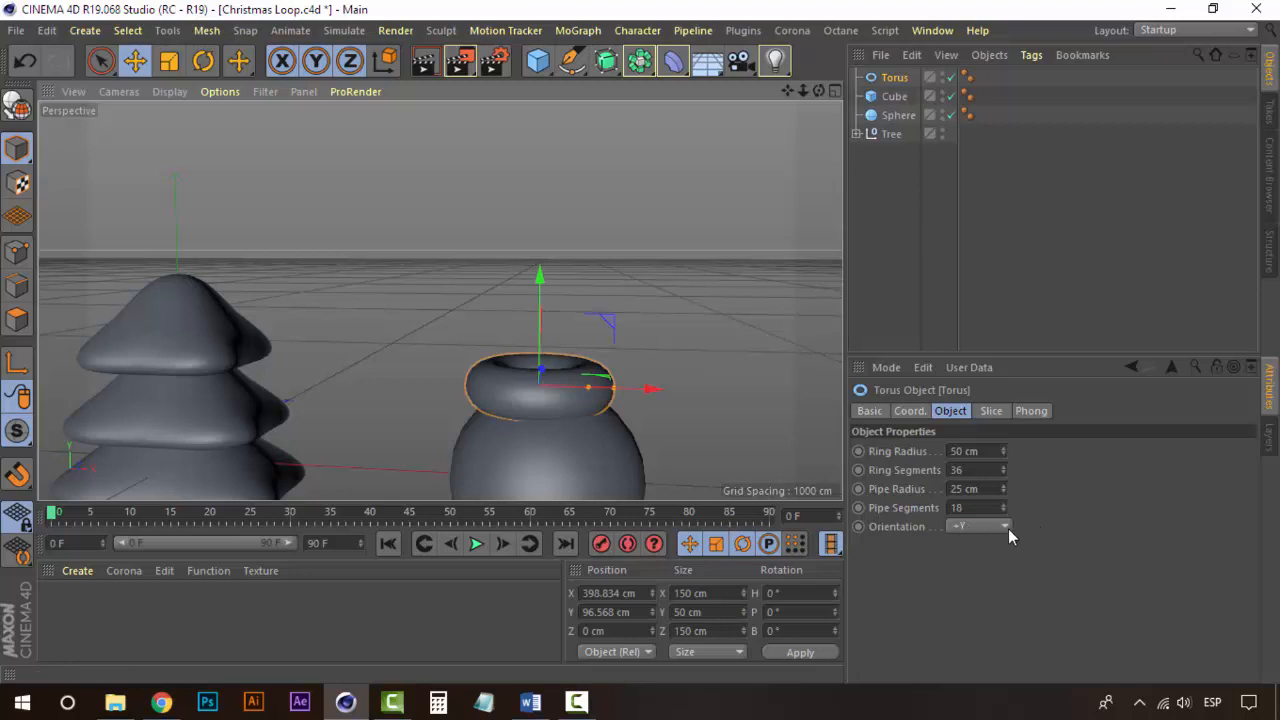
left_click(1008, 529)
left_click(982, 548)
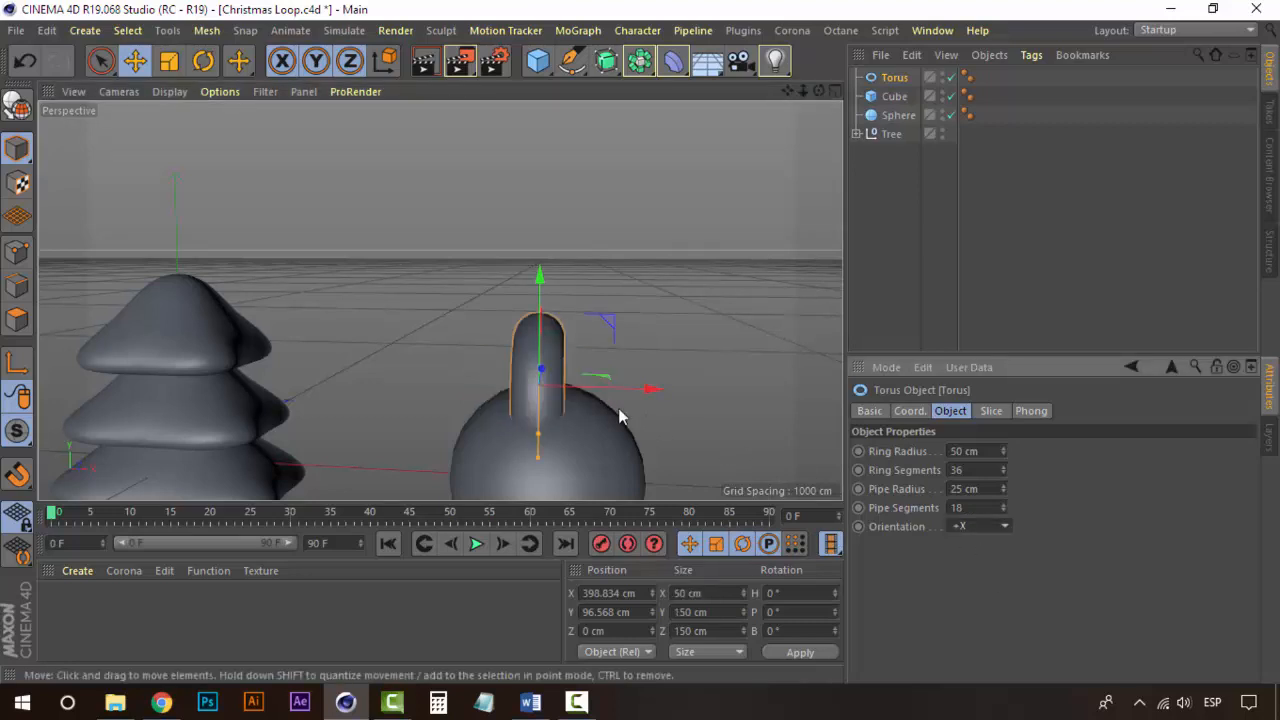
Reduce the torus's ring radius to 20 cm and its pipe radius to 10 cm
left_click_drag(618, 377, 405, 349, "alt")
scroll(498, 404, "up", 4)
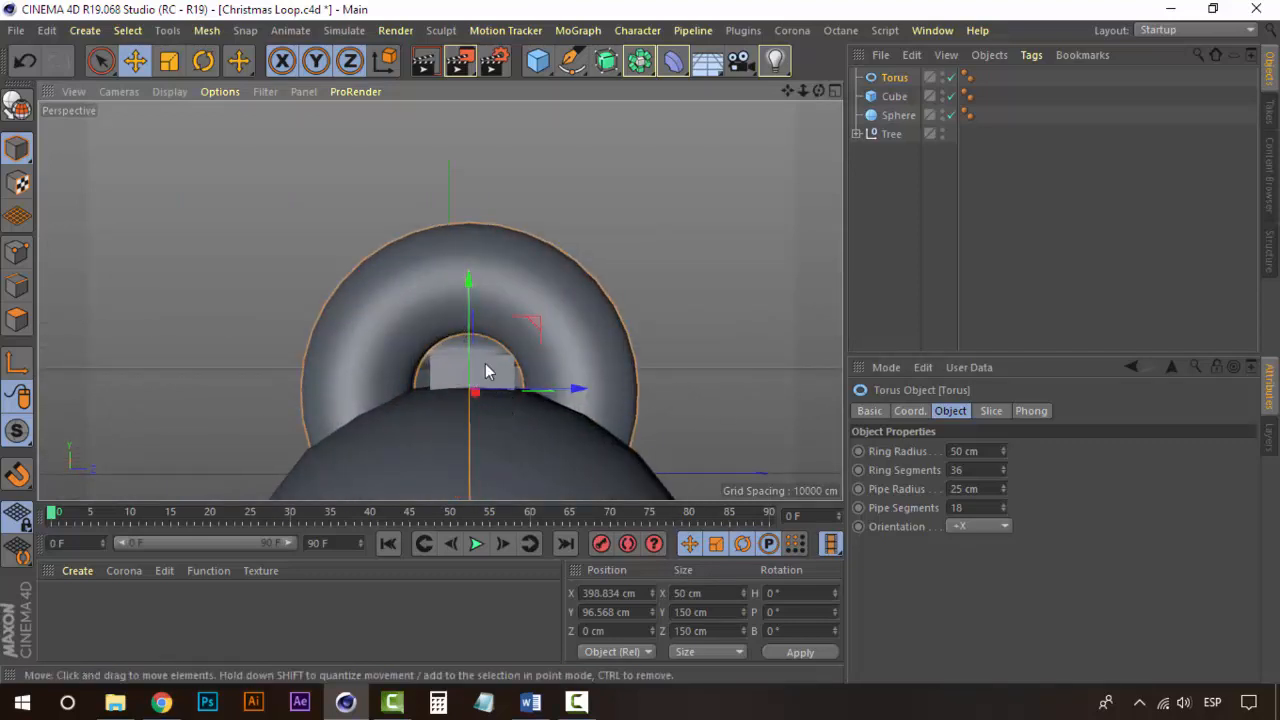
scroll(485, 372, "up", 1)
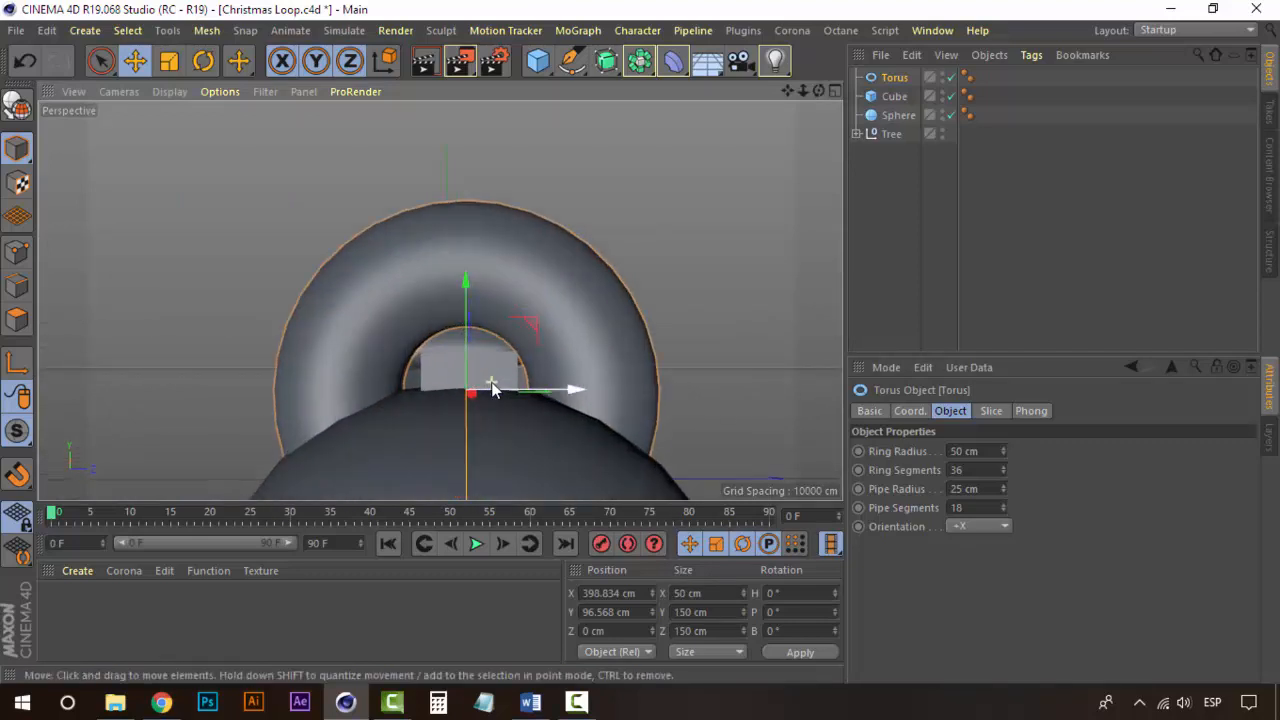
left_click(985, 452)
type("20")
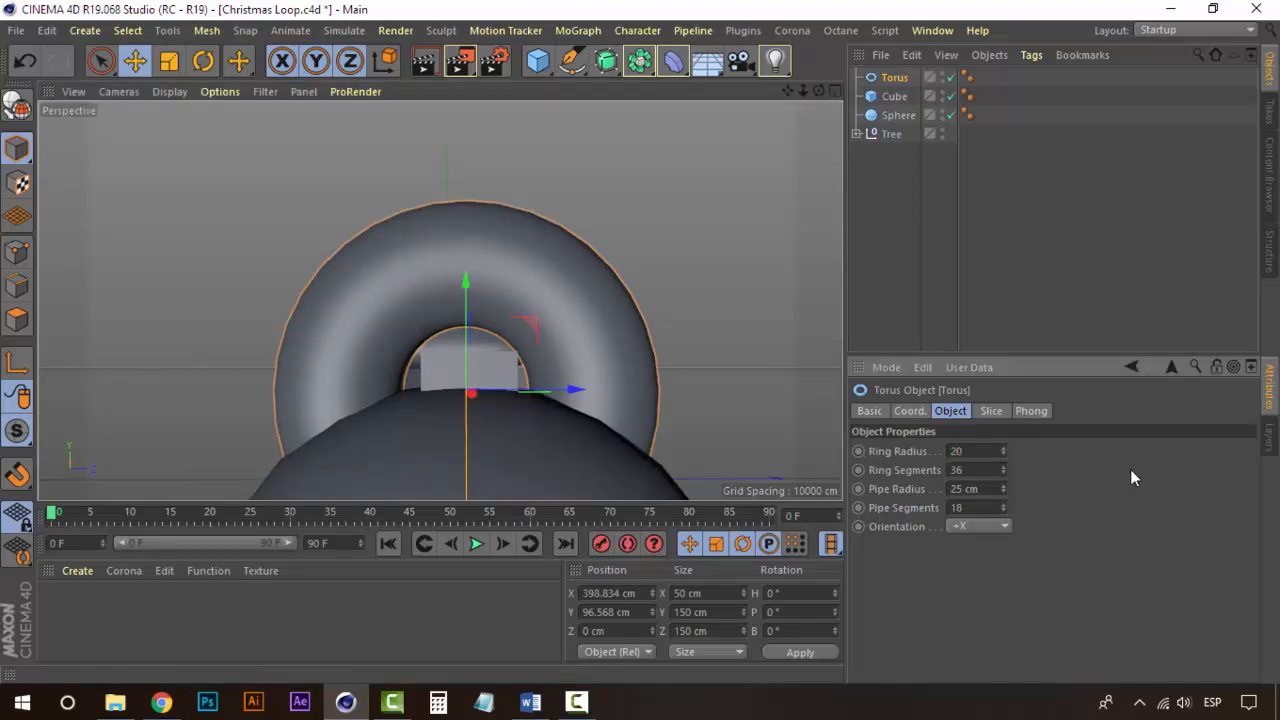
key("Return")
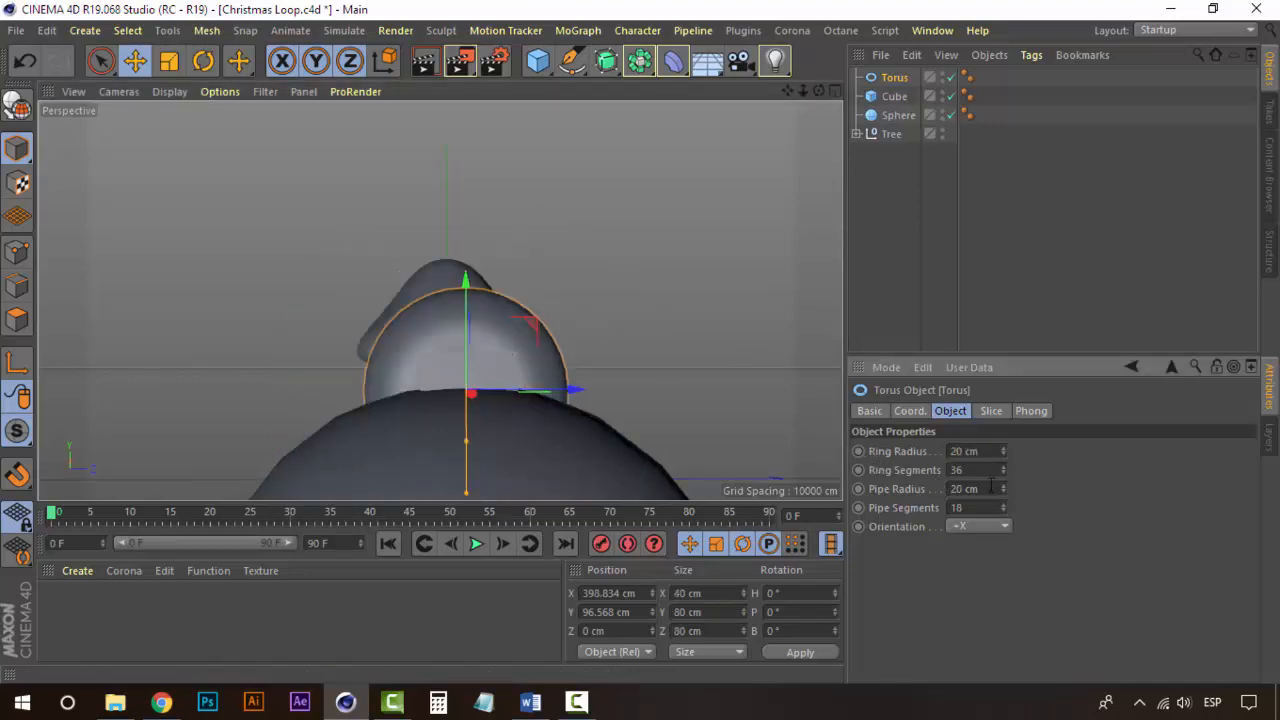
left_click(991, 488)
type("10")
key("Return")
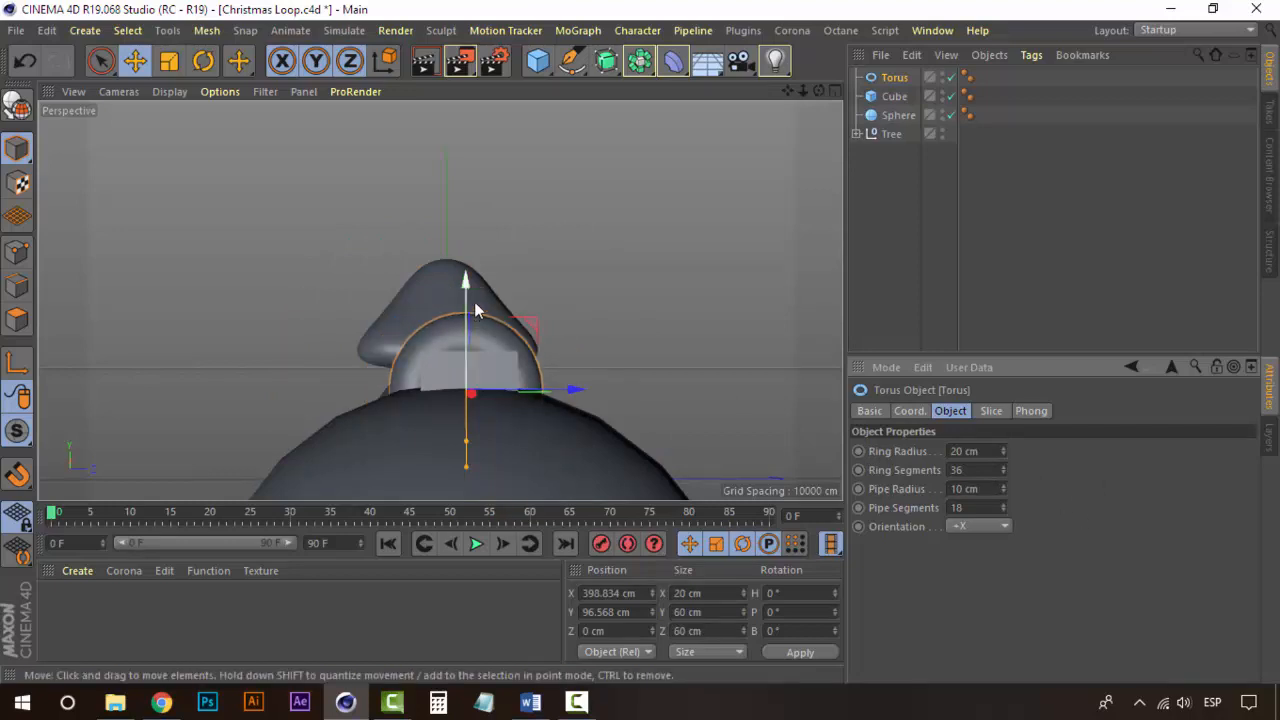
Raise the torus to about Y 114 cm, with a ring radius of 5 cm and a pipe radius of 2 cm
left_click_drag(467, 278, 467, 230)
scroll(482, 332, "up", 5)
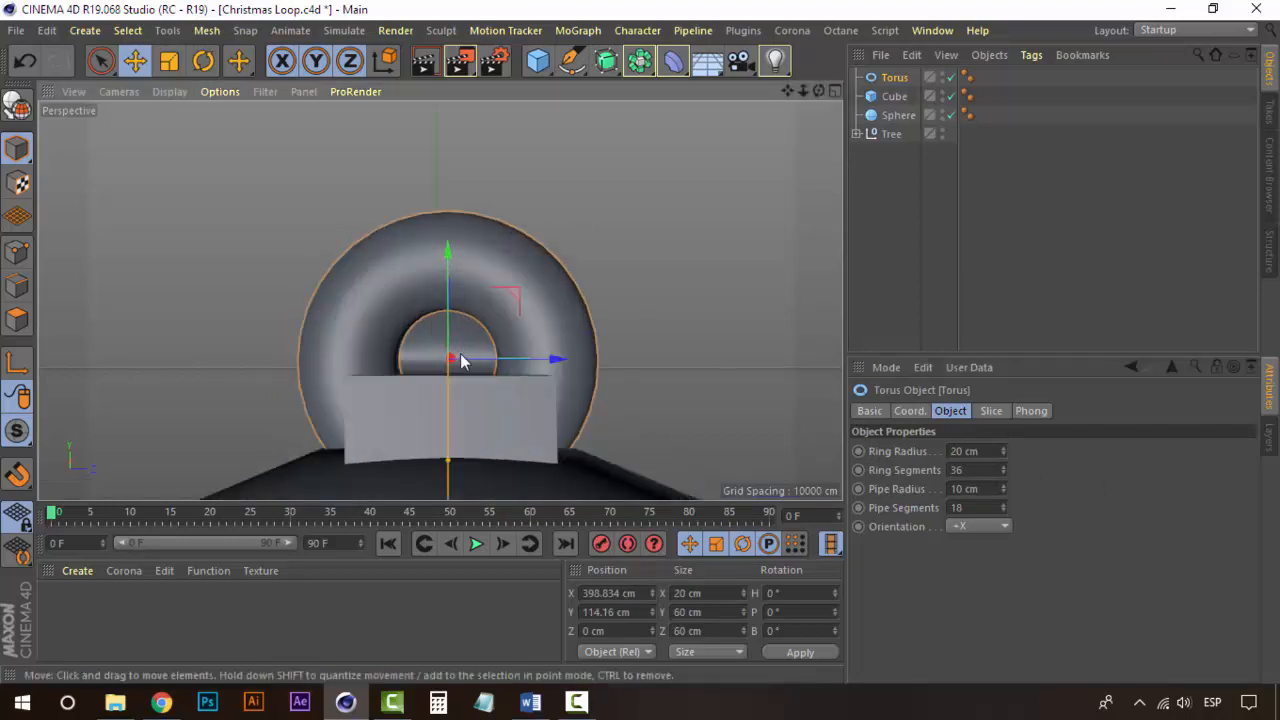
scroll(462, 362, "up", 10)
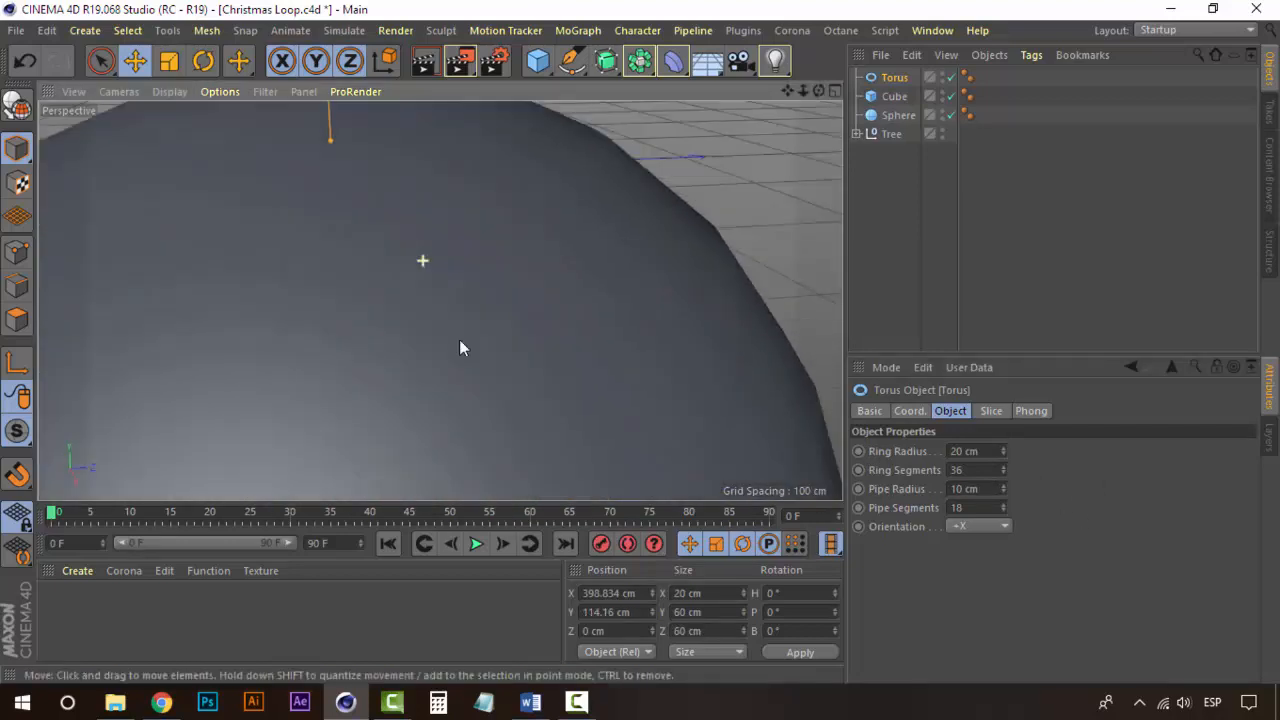
scroll(459, 340, "down", 10)
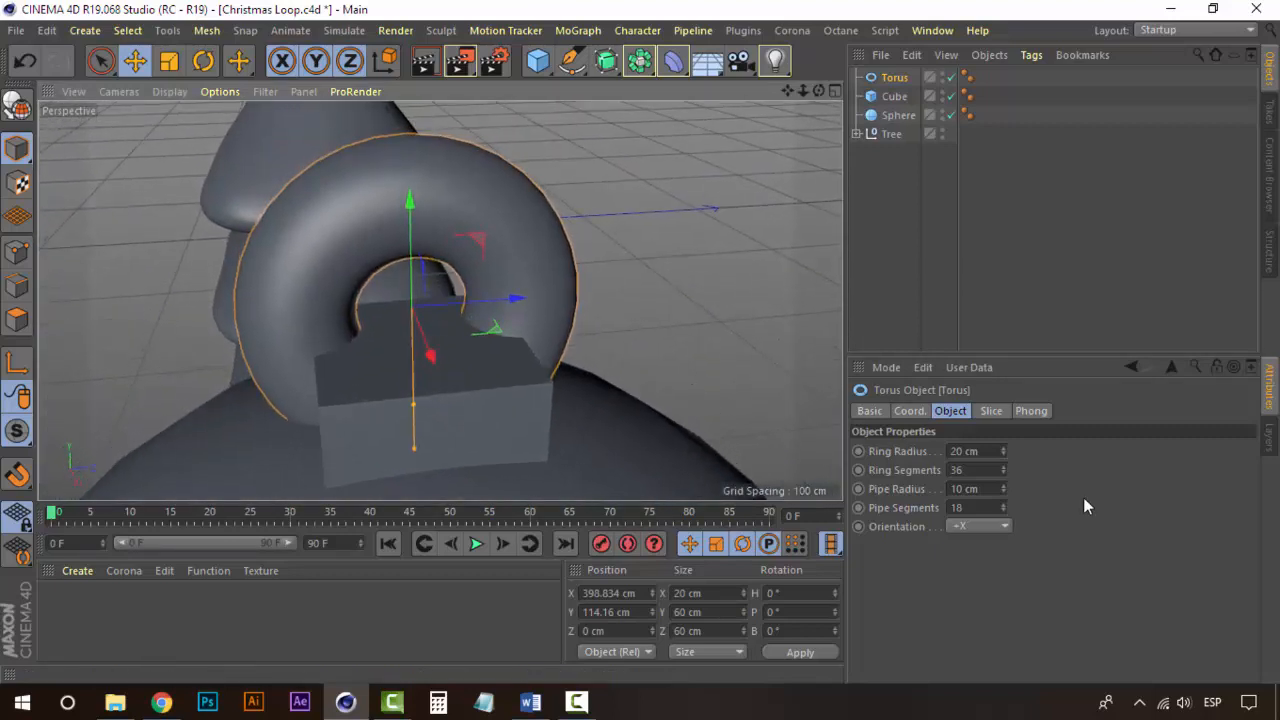
left_click_drag(1004, 451, 1004, 494)
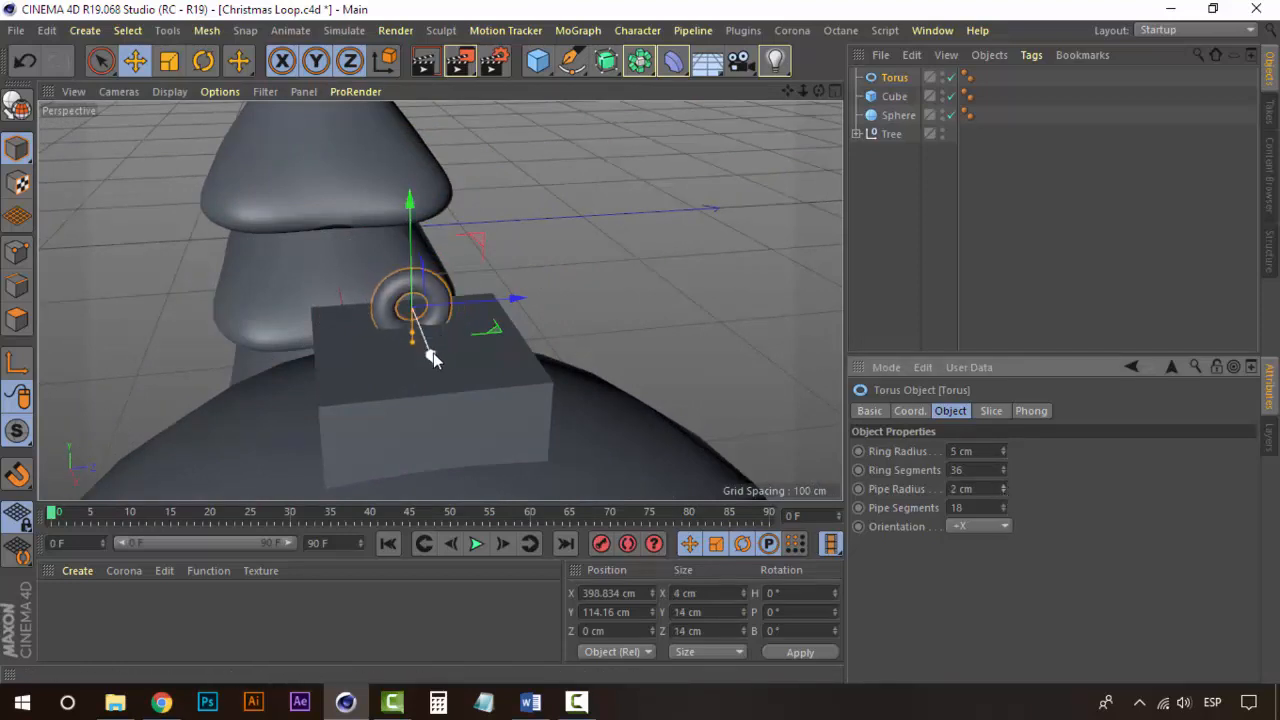
Centre the torus over the cube using the Top view, at about X 407 cm and Z 0 cm
left_click_drag(433, 352, 518, 344)
left_click(836, 91)
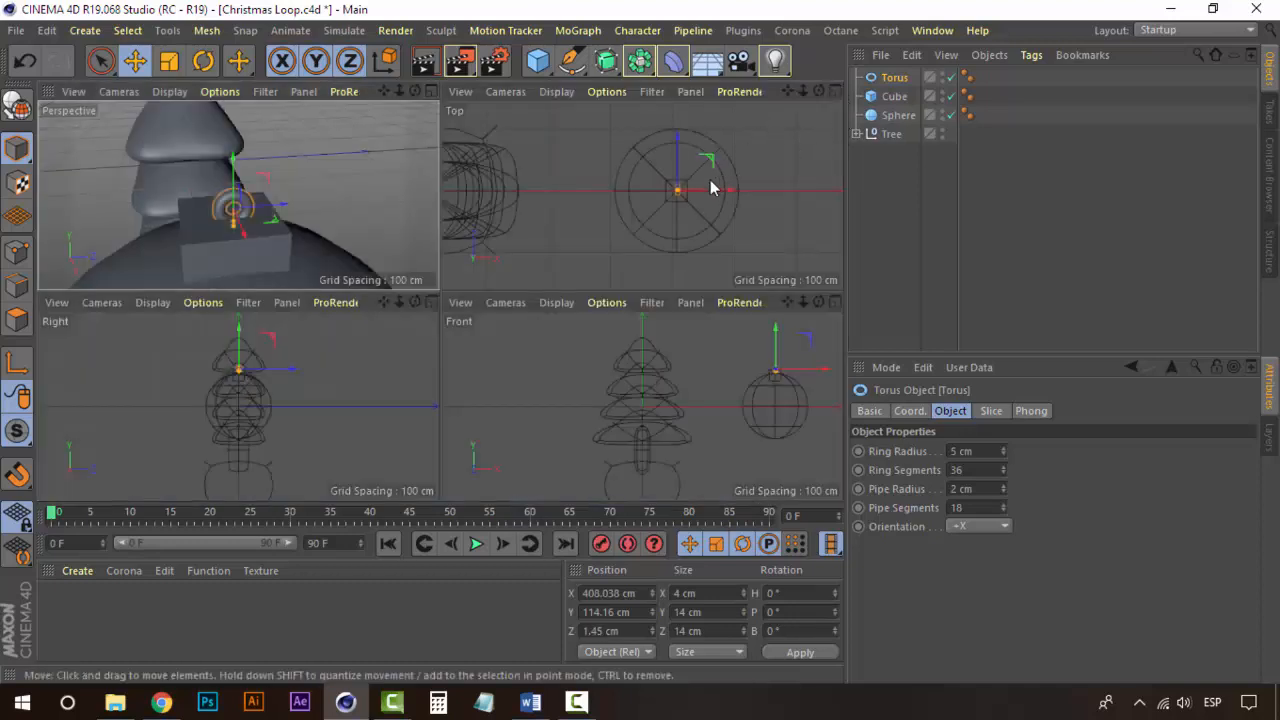
scroll(683, 195, "up", 10)
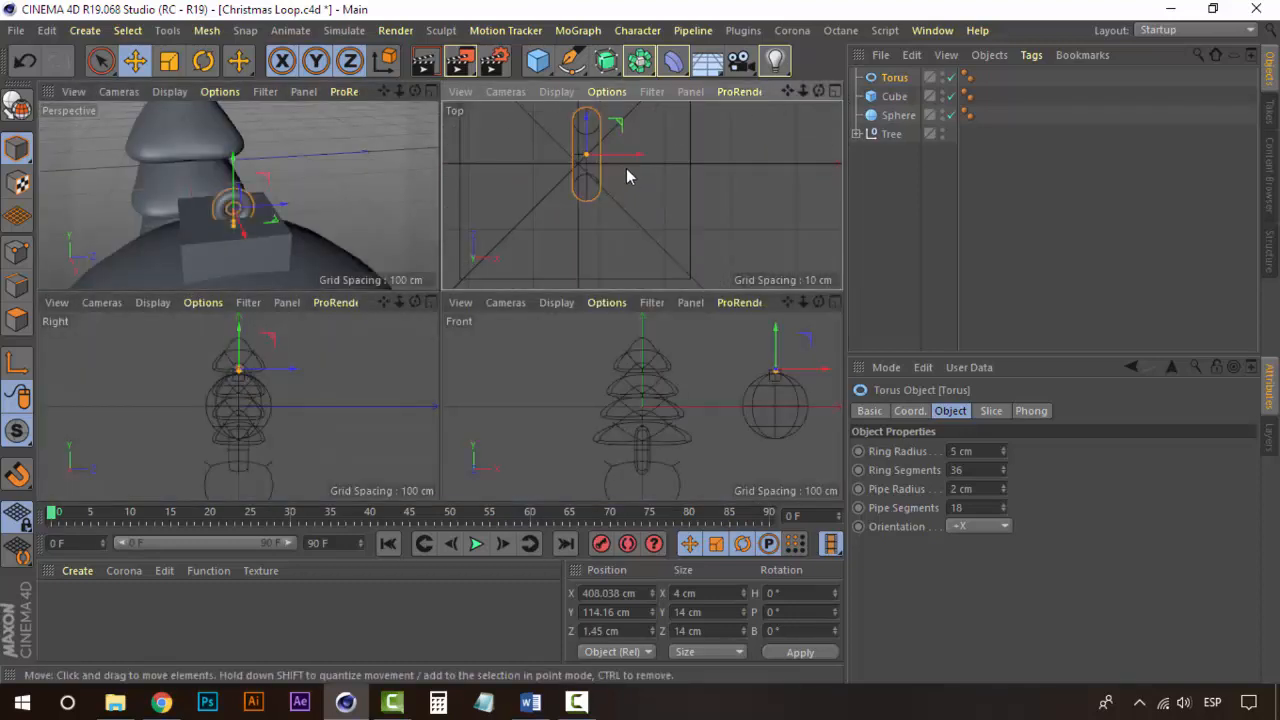
left_click_drag(634, 156, 585, 136)
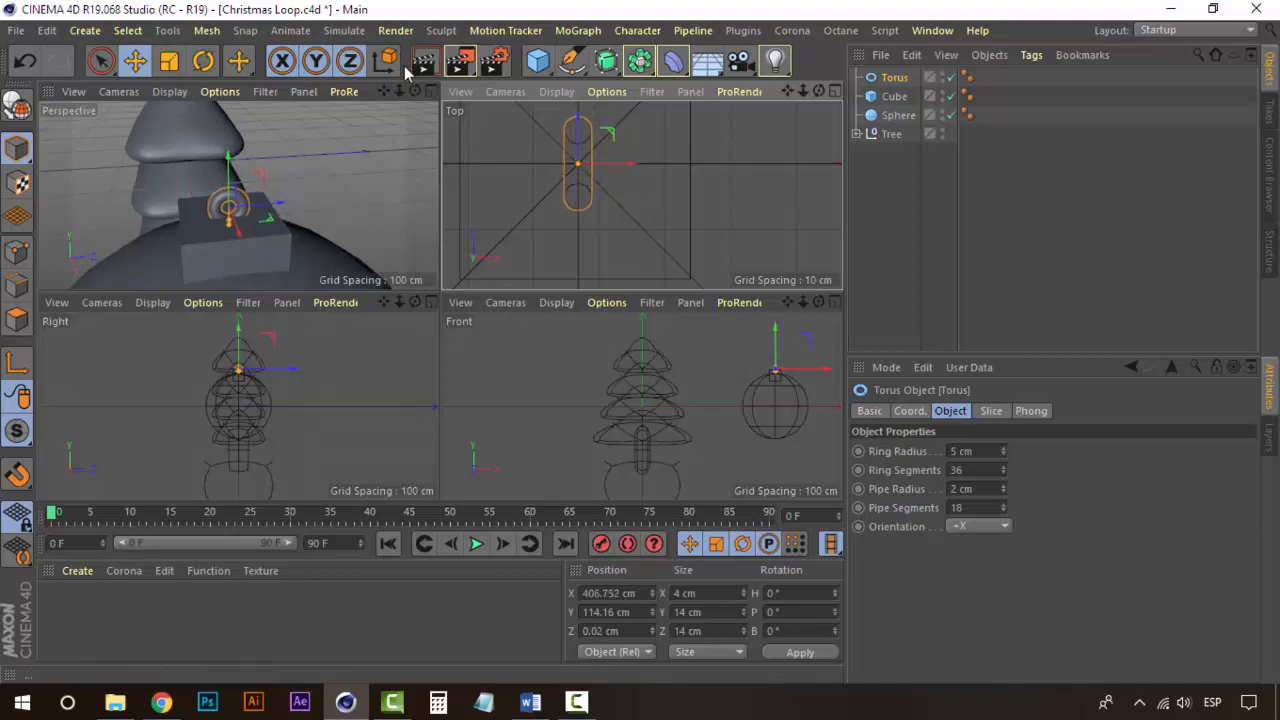
Return to the Perspective view and sink the torus halfway into the cube's top, at about Y 111 cm and Z 0.2 cm
left_click(430, 91)
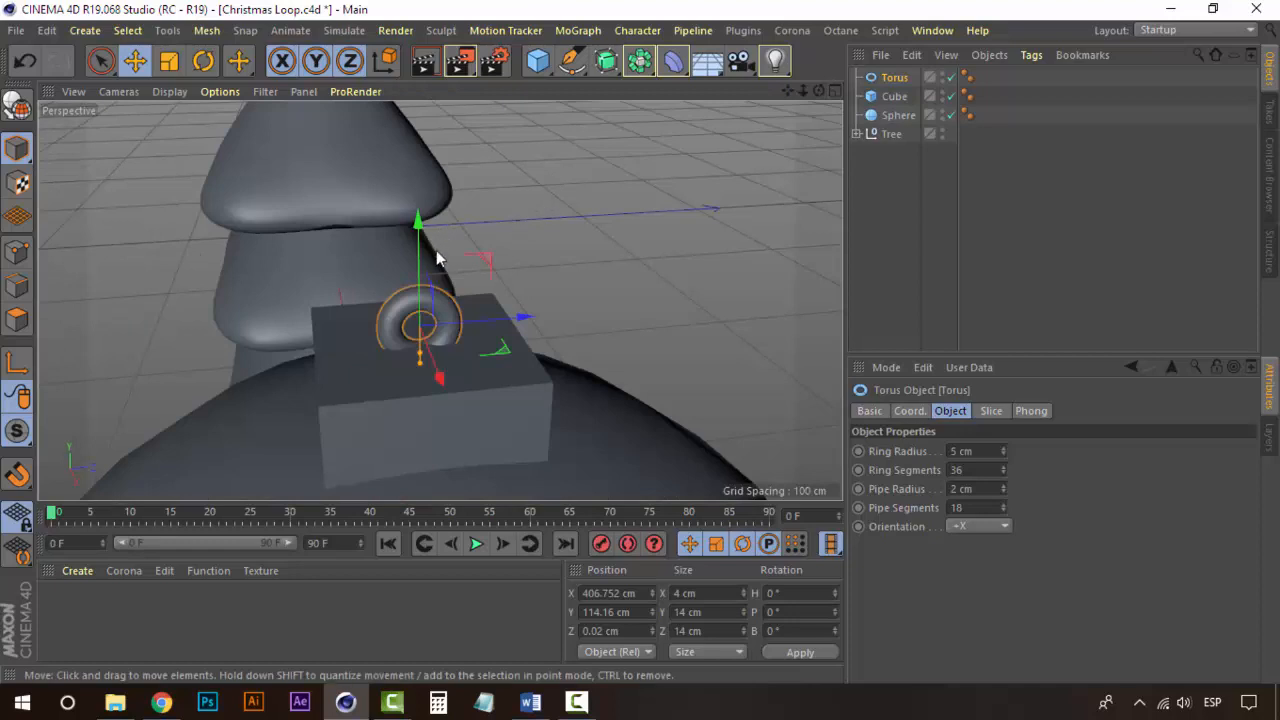
left_click_drag(440, 367, 383, 289, "alt")
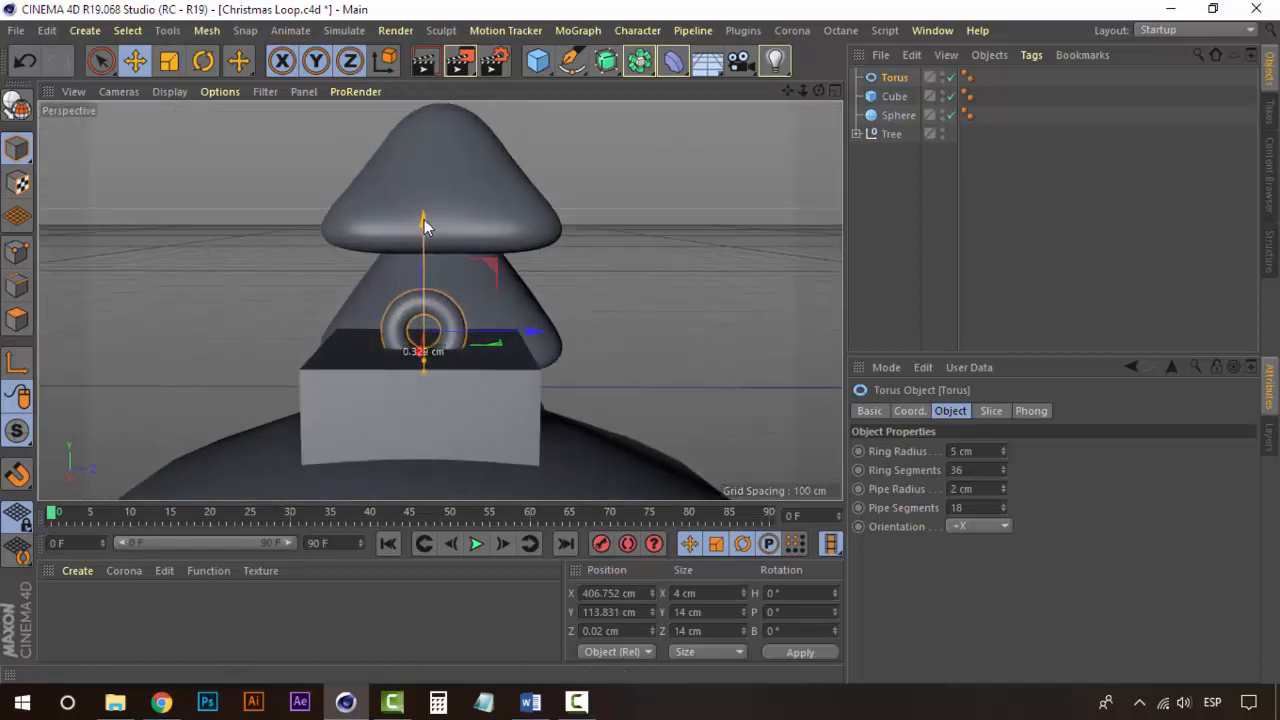
left_click_drag(424, 219, 427, 243)
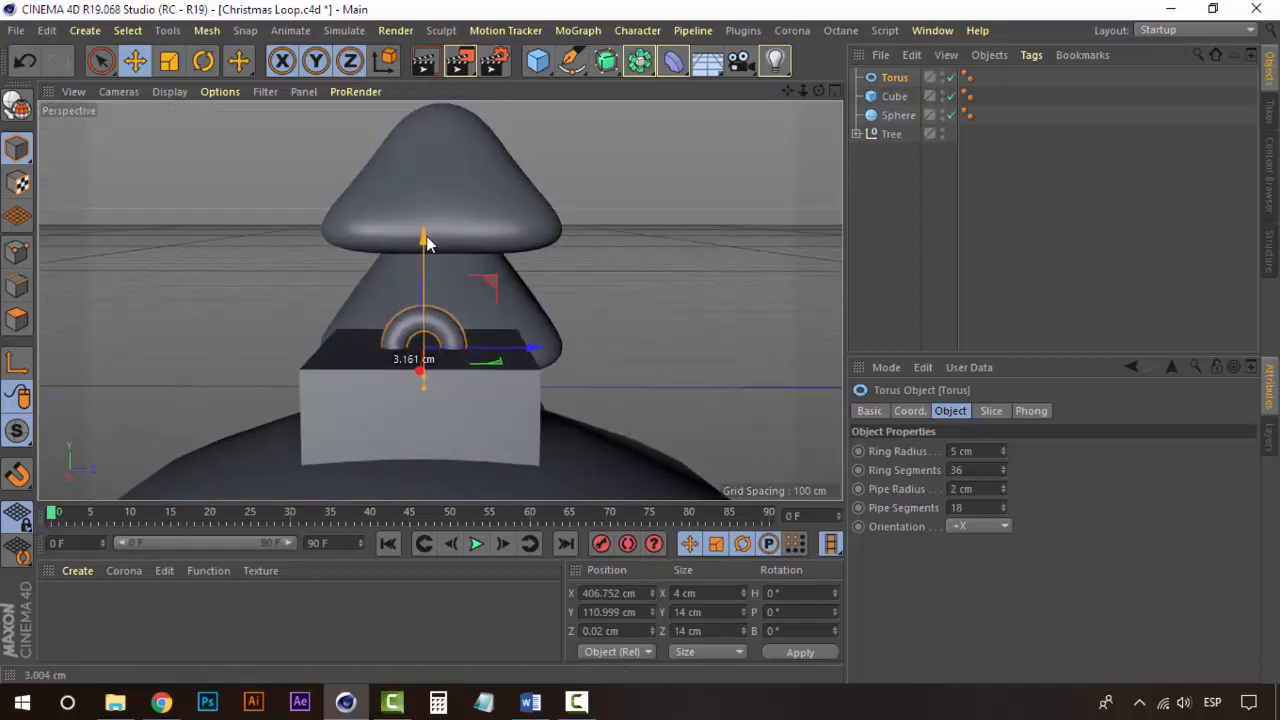
left_click_drag(506, 352, 498, 352)
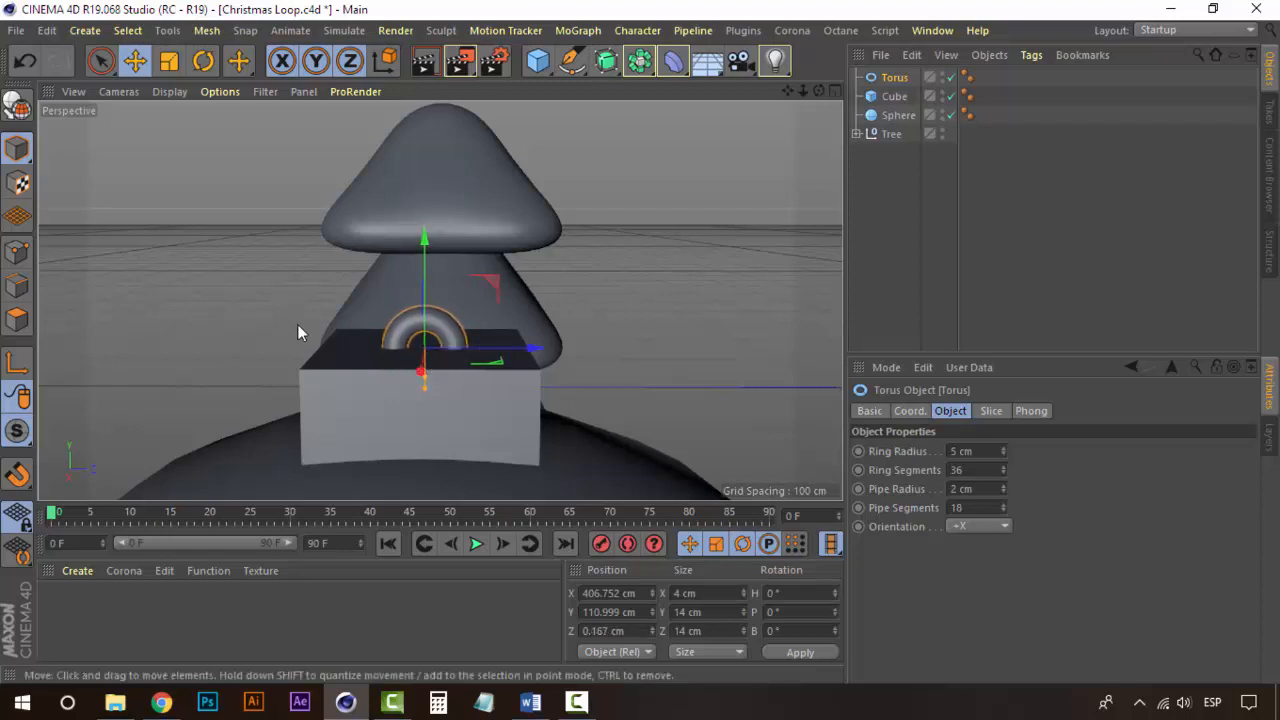
left_click_drag(297, 331, 632, 331, "alt")
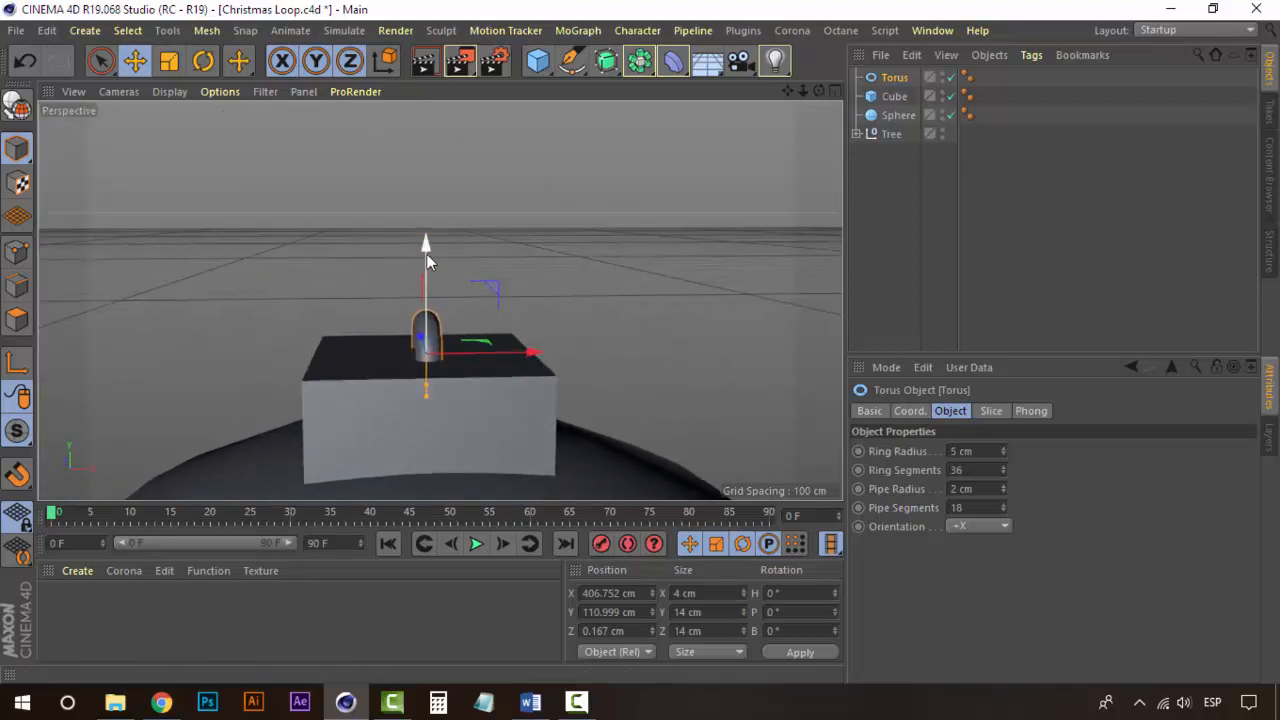
left_click_drag(762, 448, 370, 360, "alt")
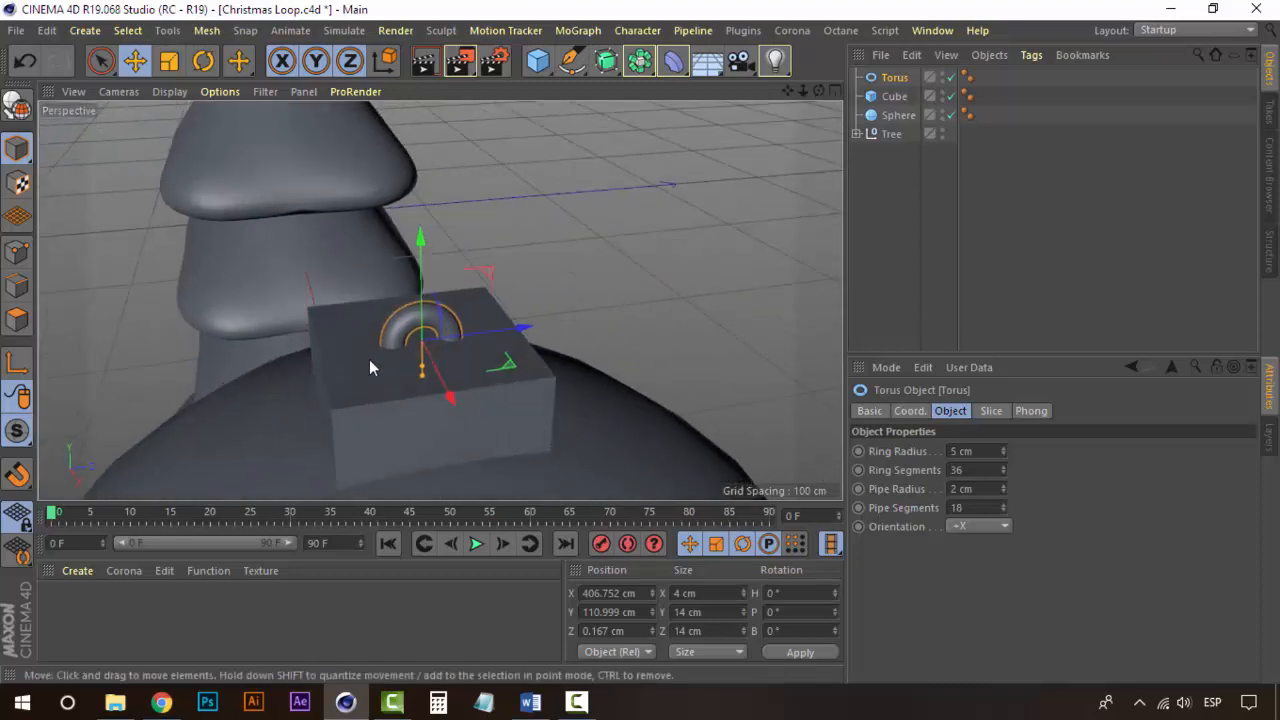
Enlarge the torus loop to a ring radius of 9 cm and a pipe radius of 4 cm
left_click(980, 451)
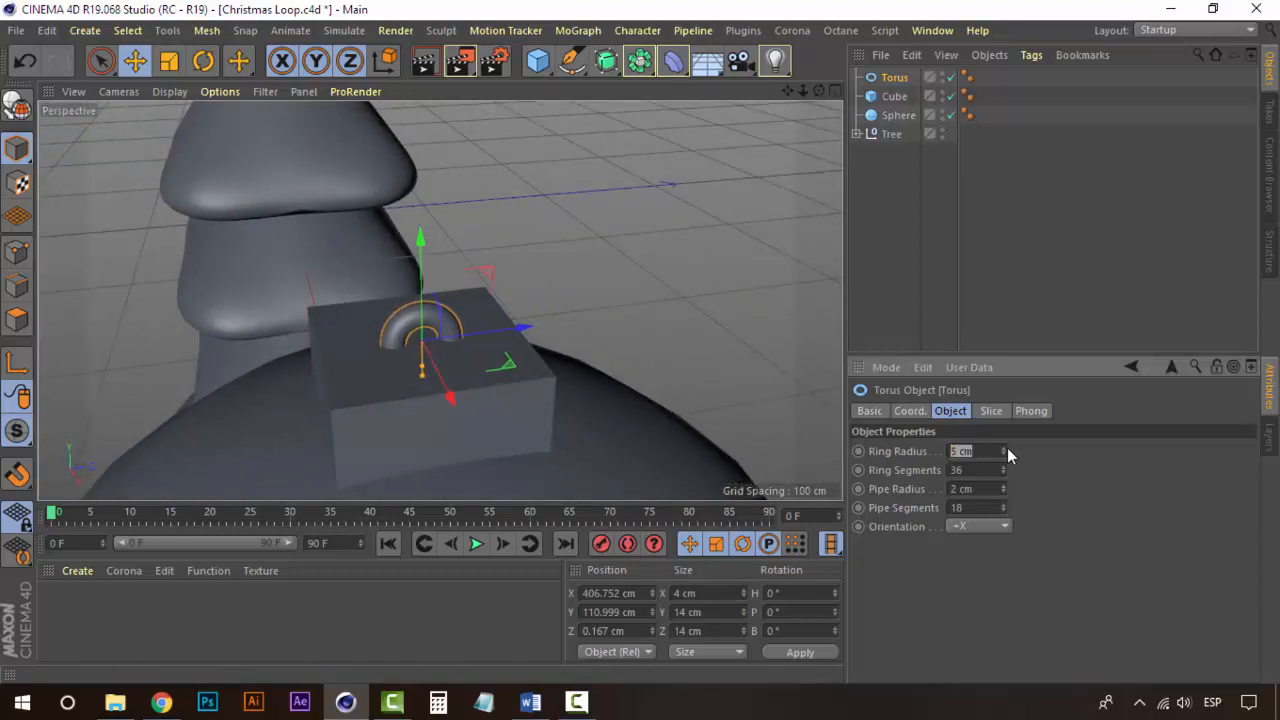
type("8")
key("Return")
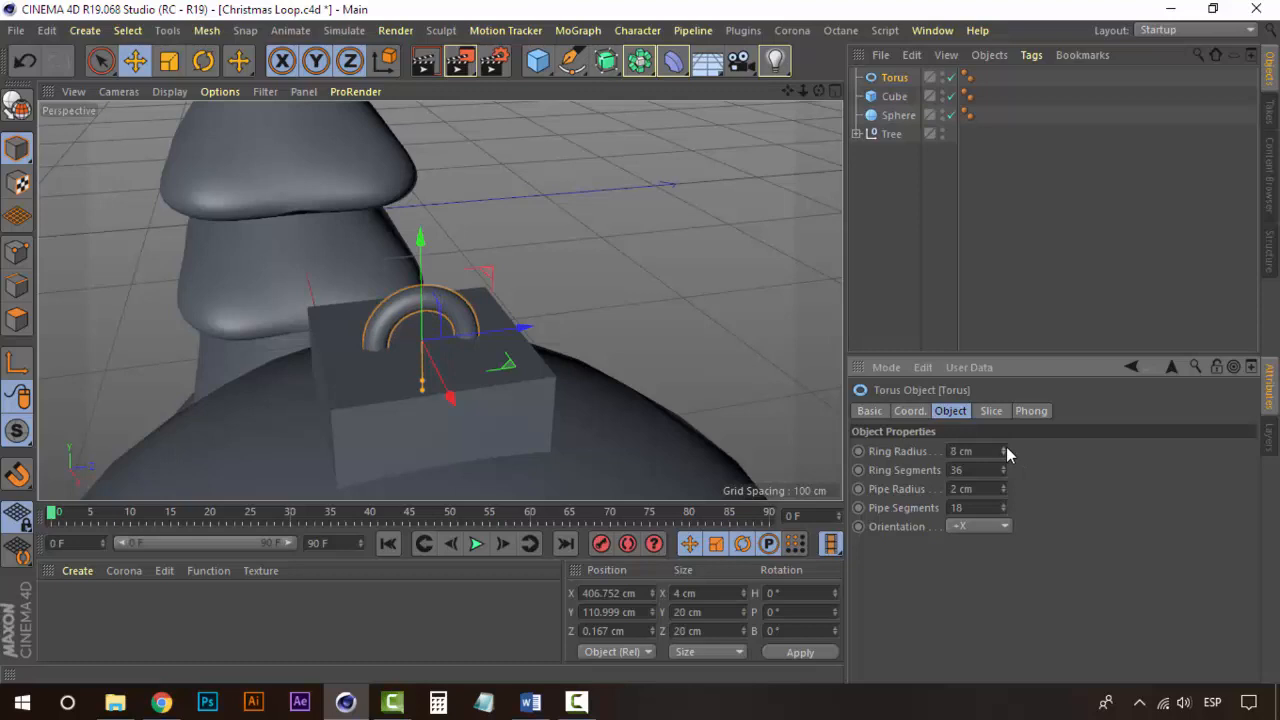
left_click(1004, 448)
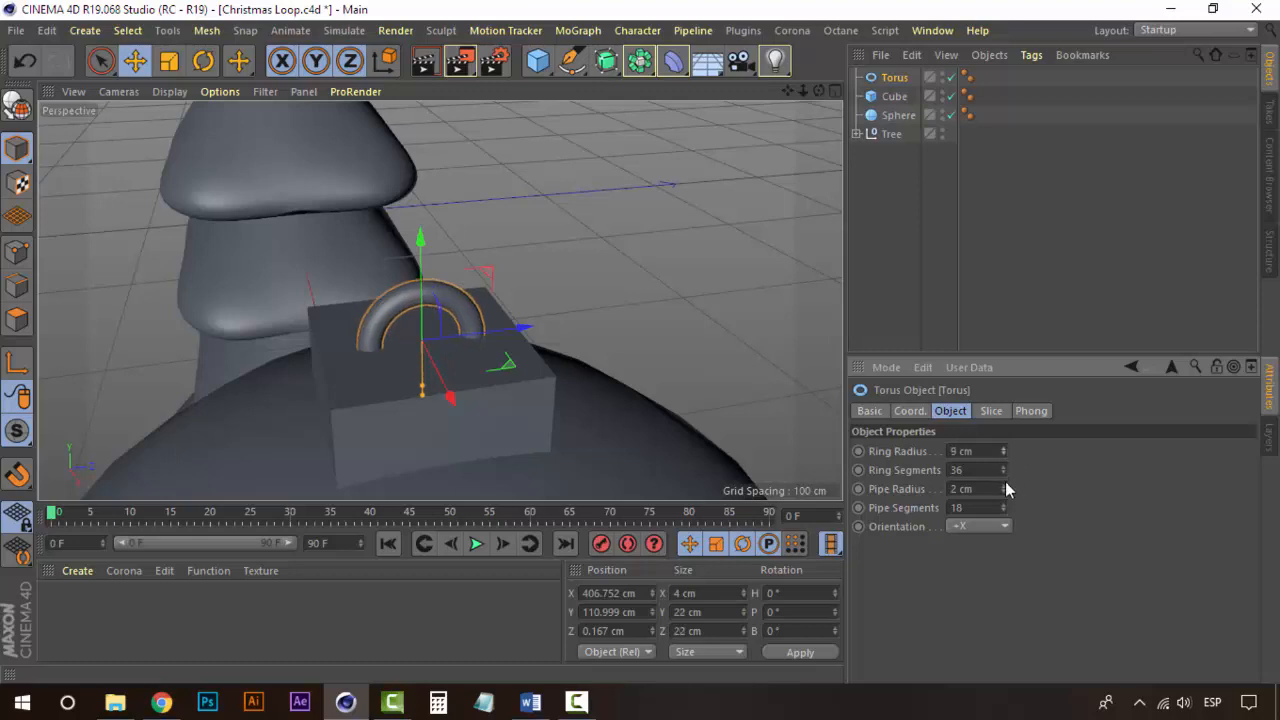
left_click(1004, 486)
left_click(1004, 486)
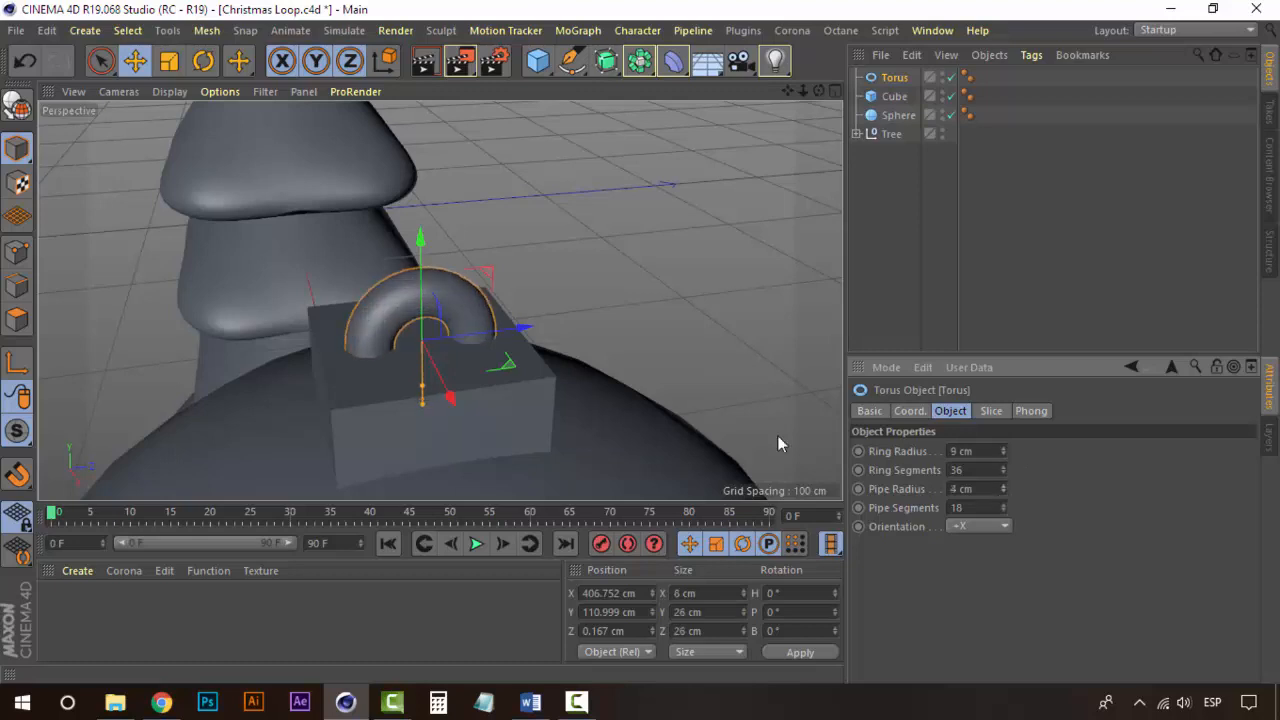
Raise the torus loop slightly above the cube, to about Y 113 cm
left_click(644, 241)
left_click_drag(263, 274, 371, 246, "alt")
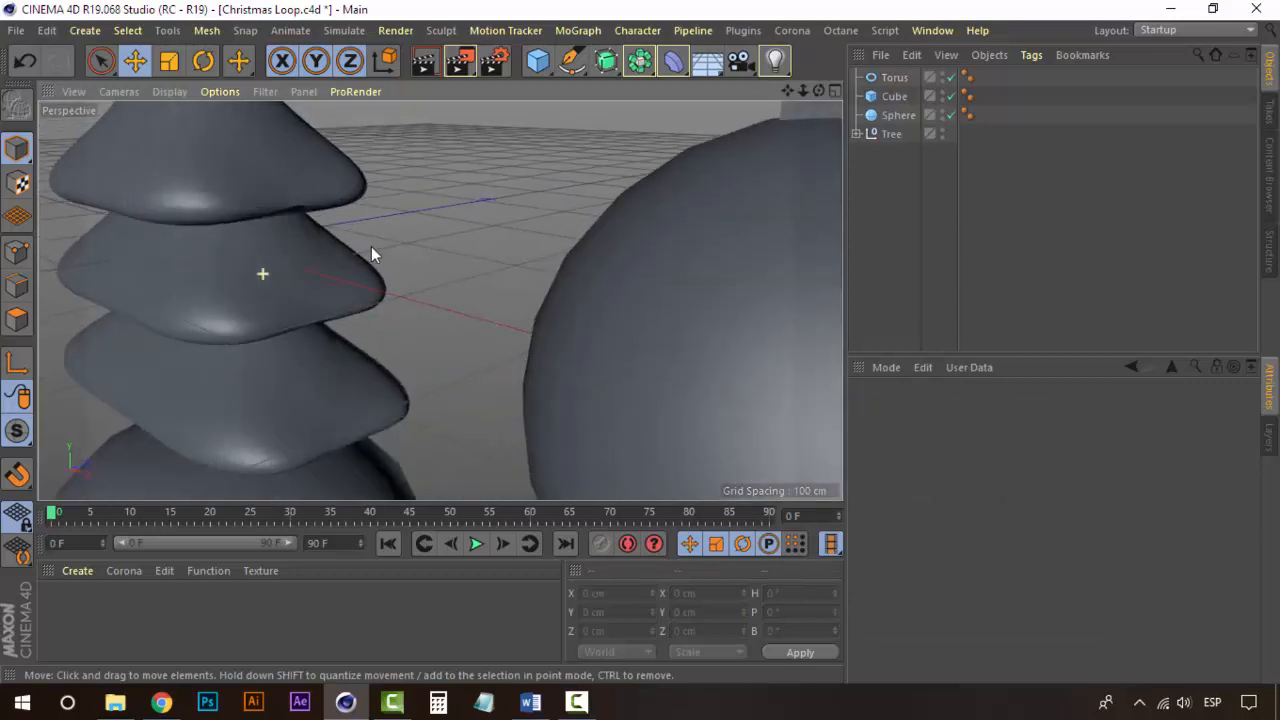
left_click_drag(440, 300, 612, 326, "alt")
scroll(526, 357, "down", 5)
left_click(896, 78)
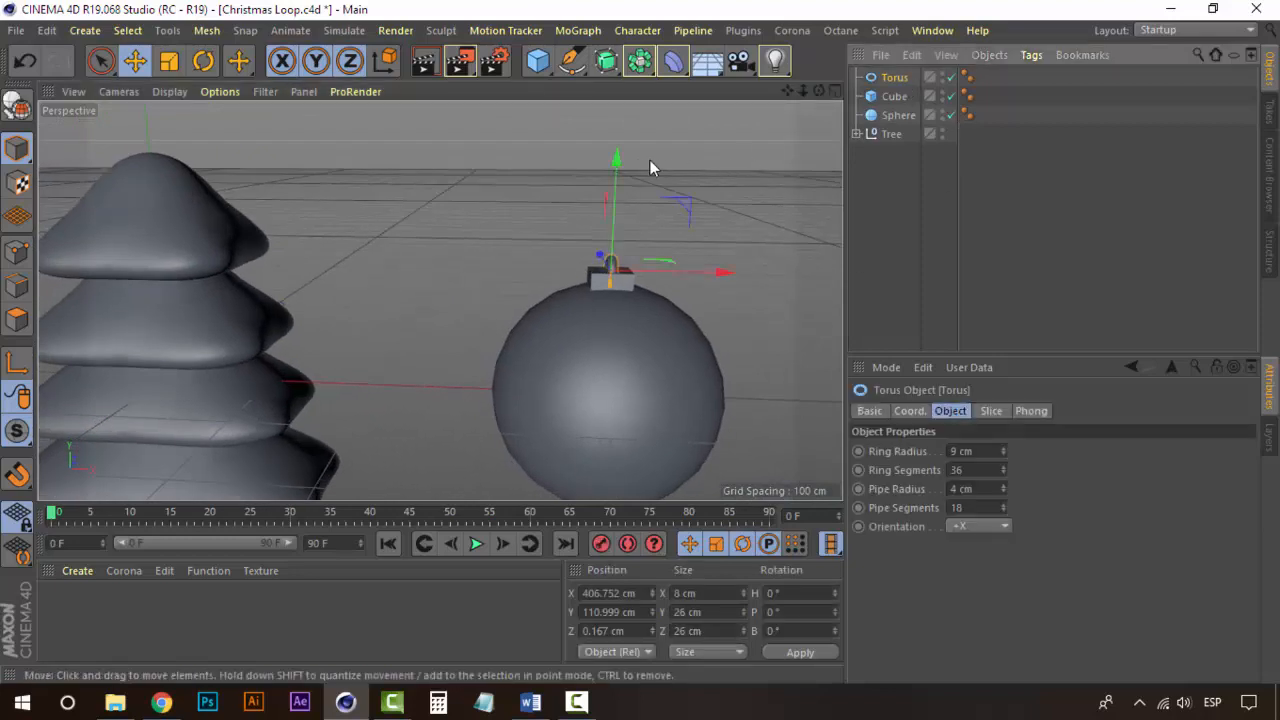
left_click_drag(617, 158, 621, 160)
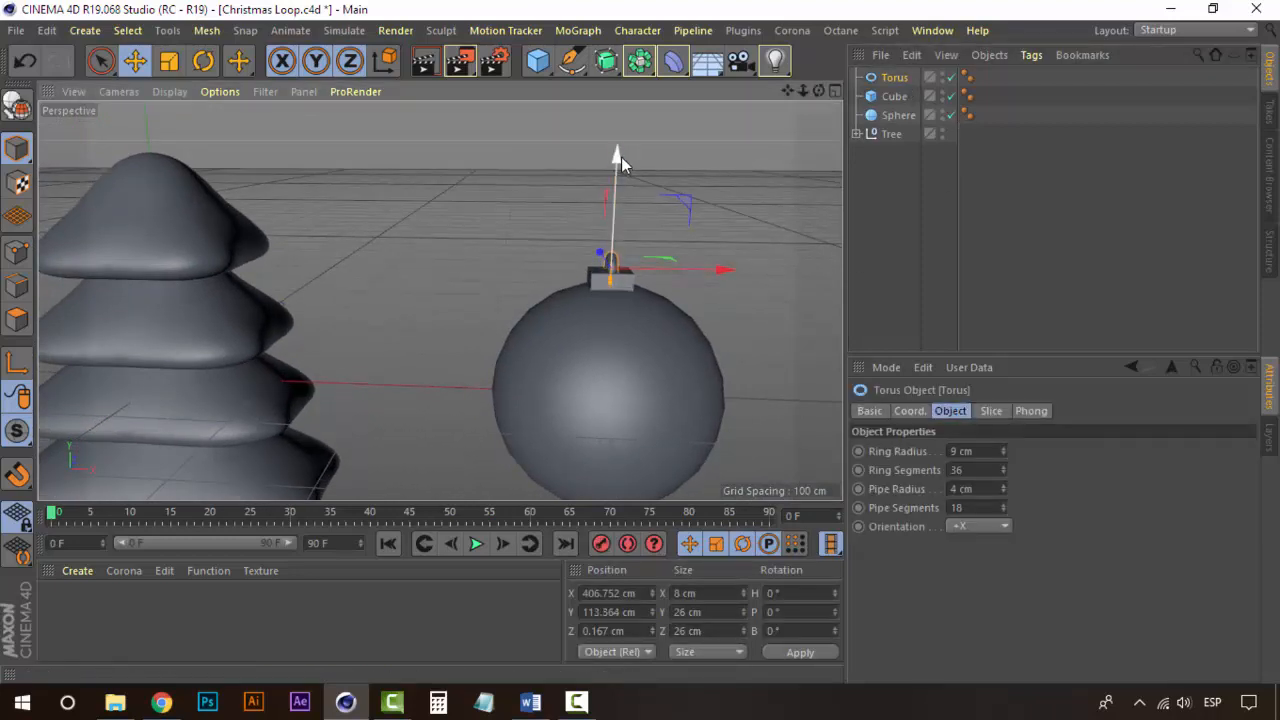
Group the torus, cube and sphere and rename the group Ornament
left_click(881, 234)
left_click(890, 80)
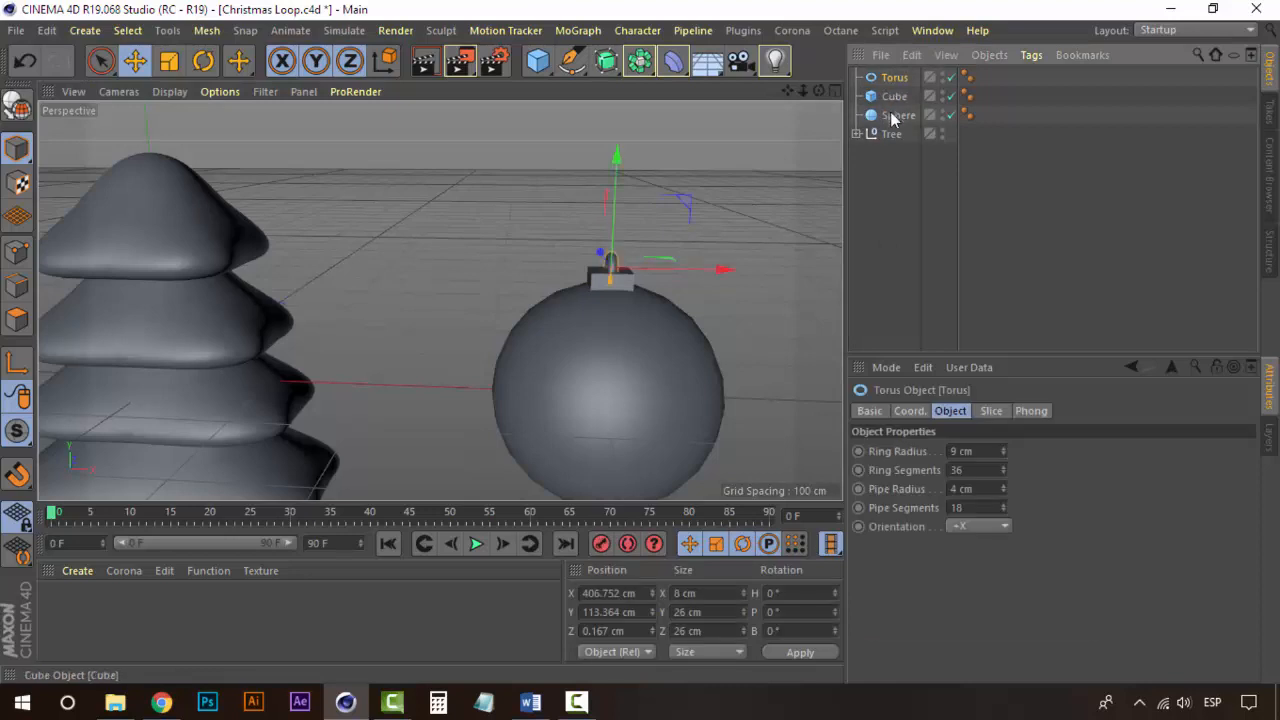
left_click(893, 117, "shift")
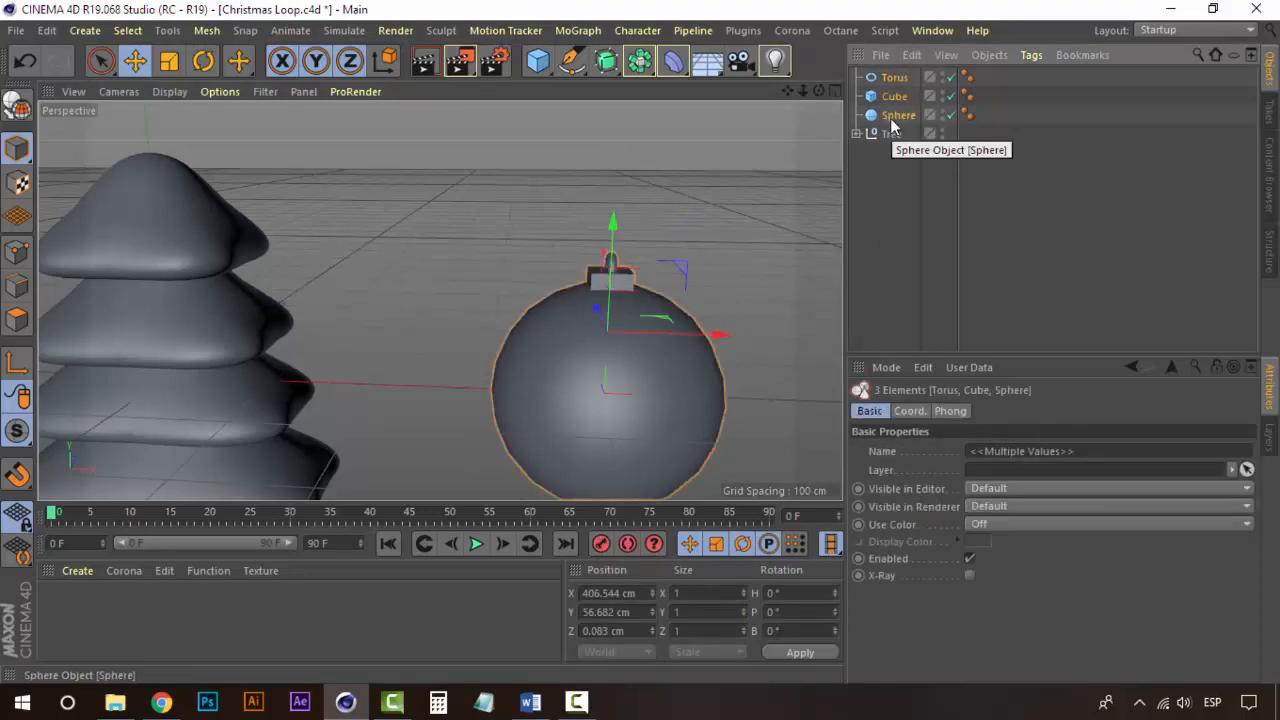
right_click(893, 122)
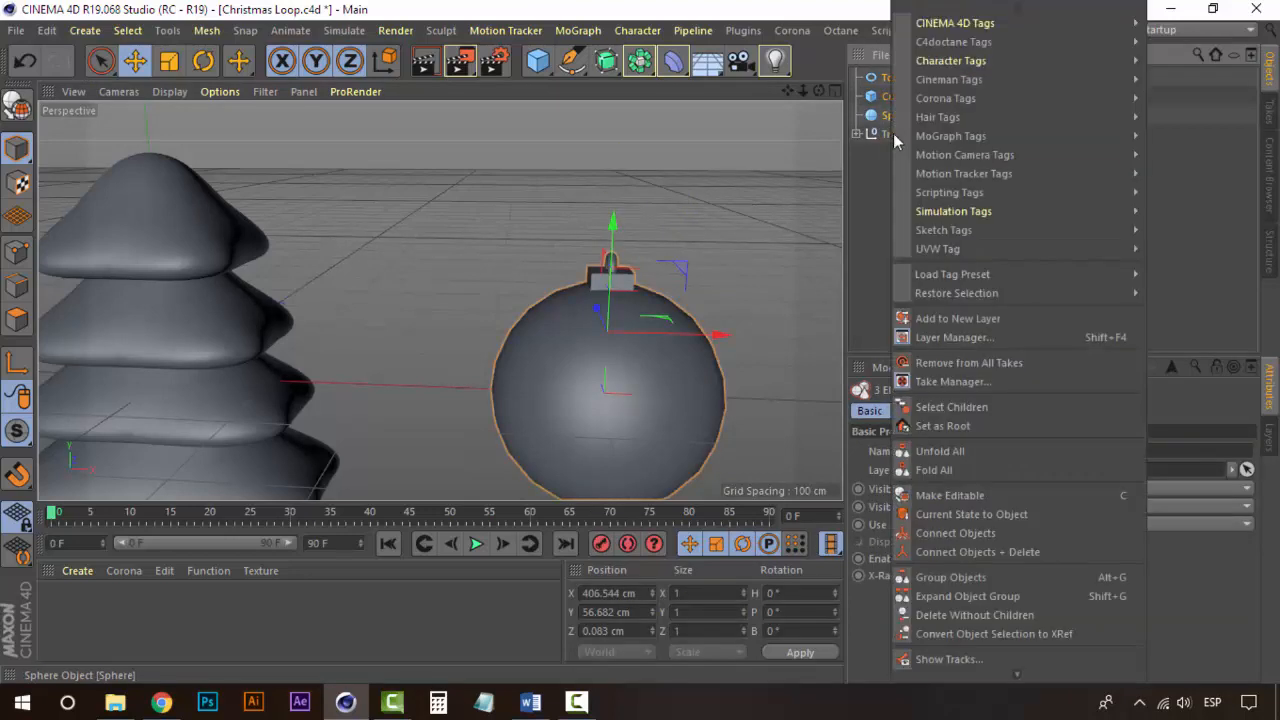
left_click(977, 577)
double_click(892, 78)
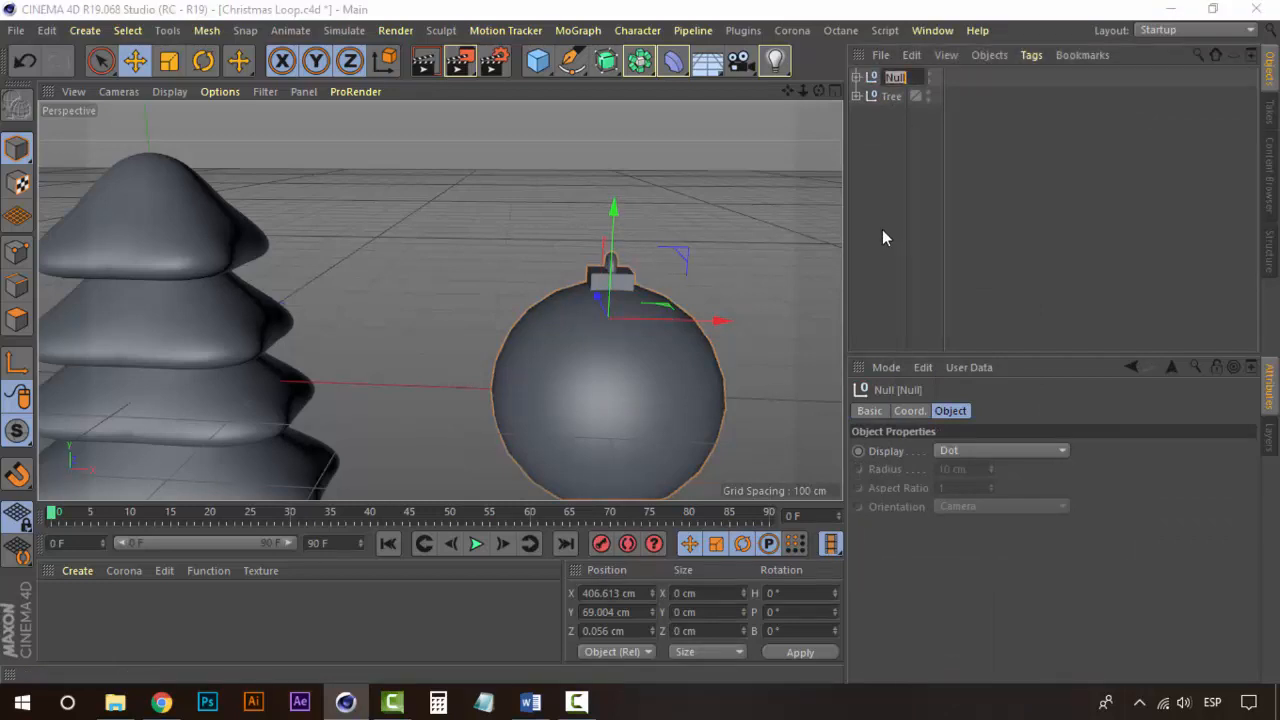
type("Ornament")
key("Return")
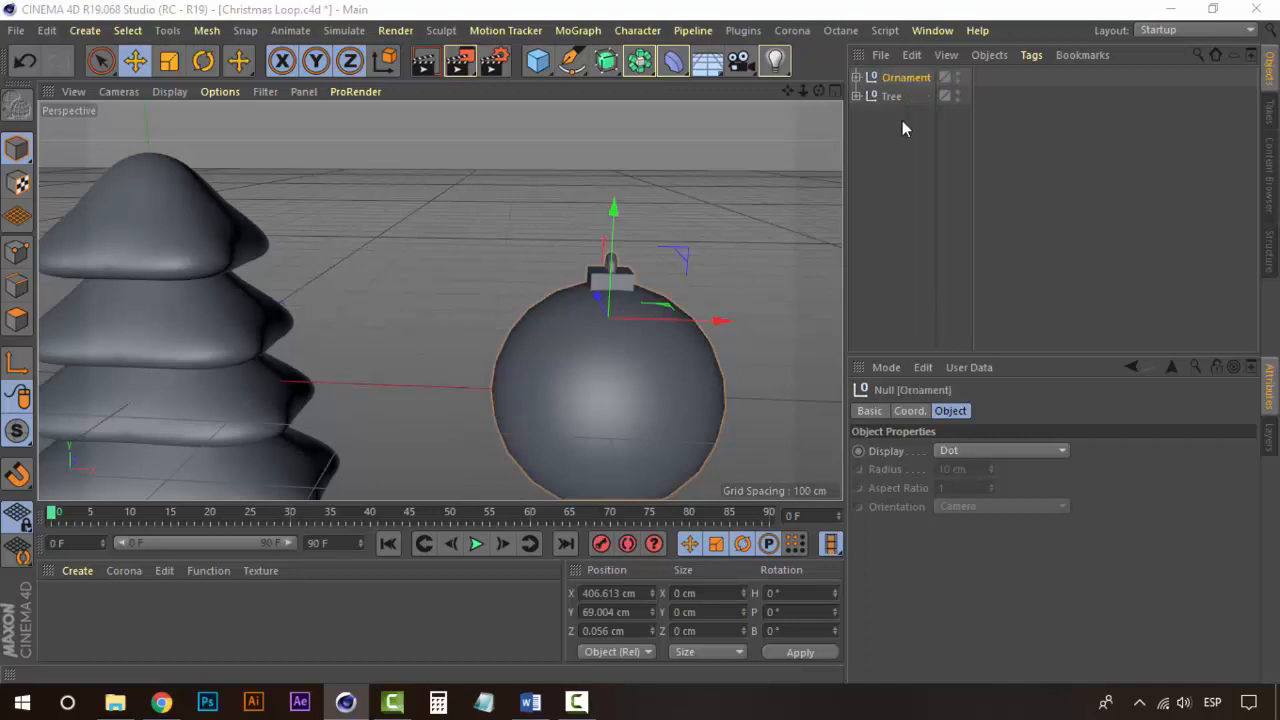
Move the Ornament group along the X axis closer to the tree, to about X 194 cm
left_click(856, 77)
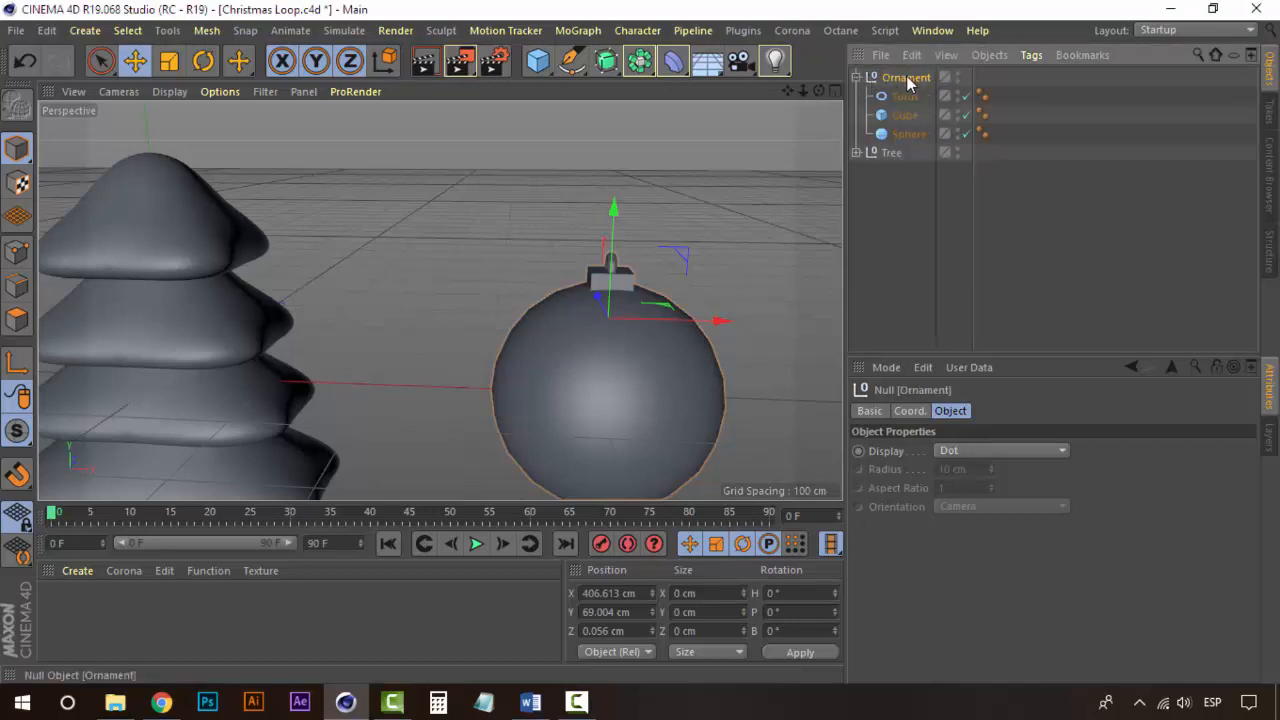
left_click(856, 77)
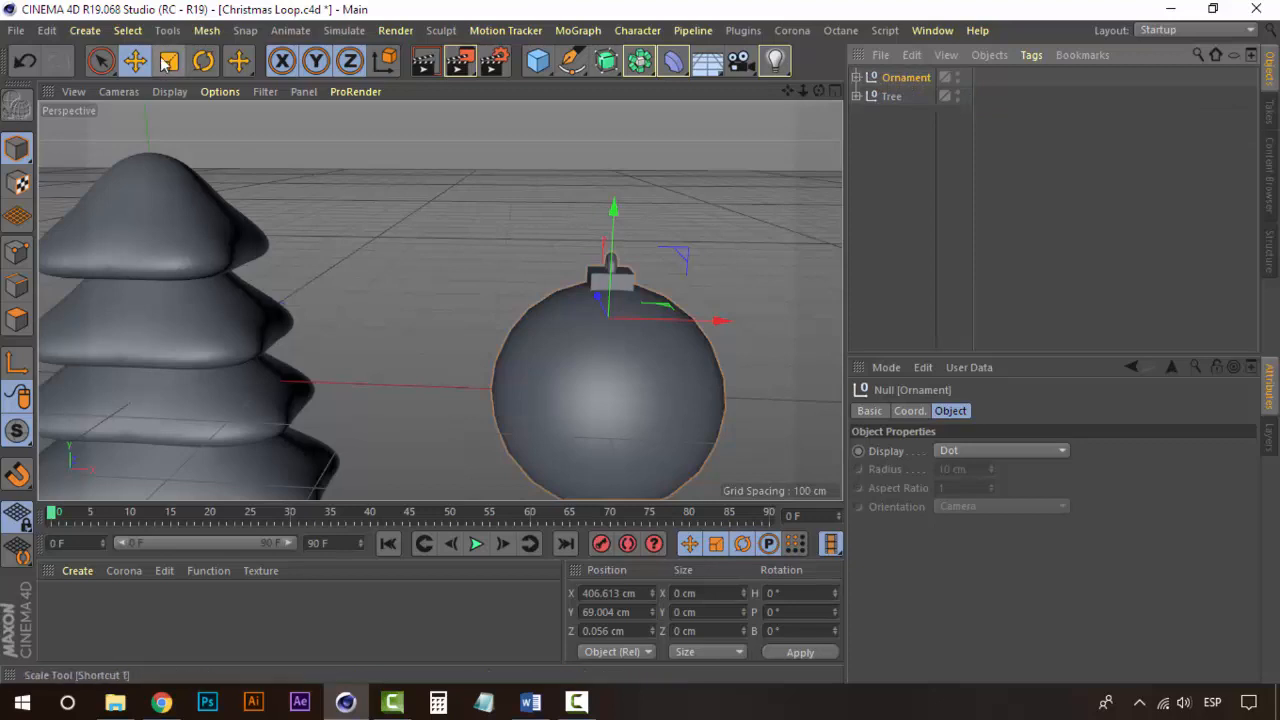
left_click_drag(724, 319, 474, 322)
middle_click_drag(369, 318, 587, 230, "alt")
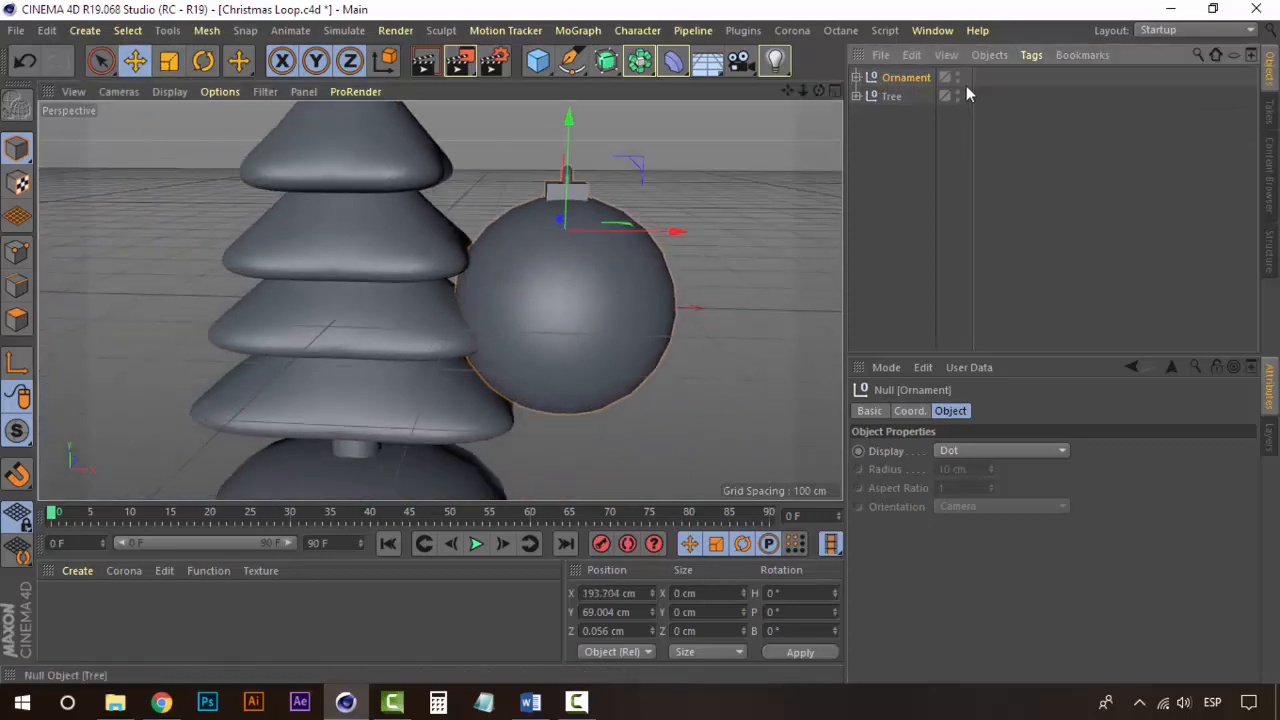
Set the Ornament group's scale to 0.3 on the X, Y and Z axes
left_click(930, 411)
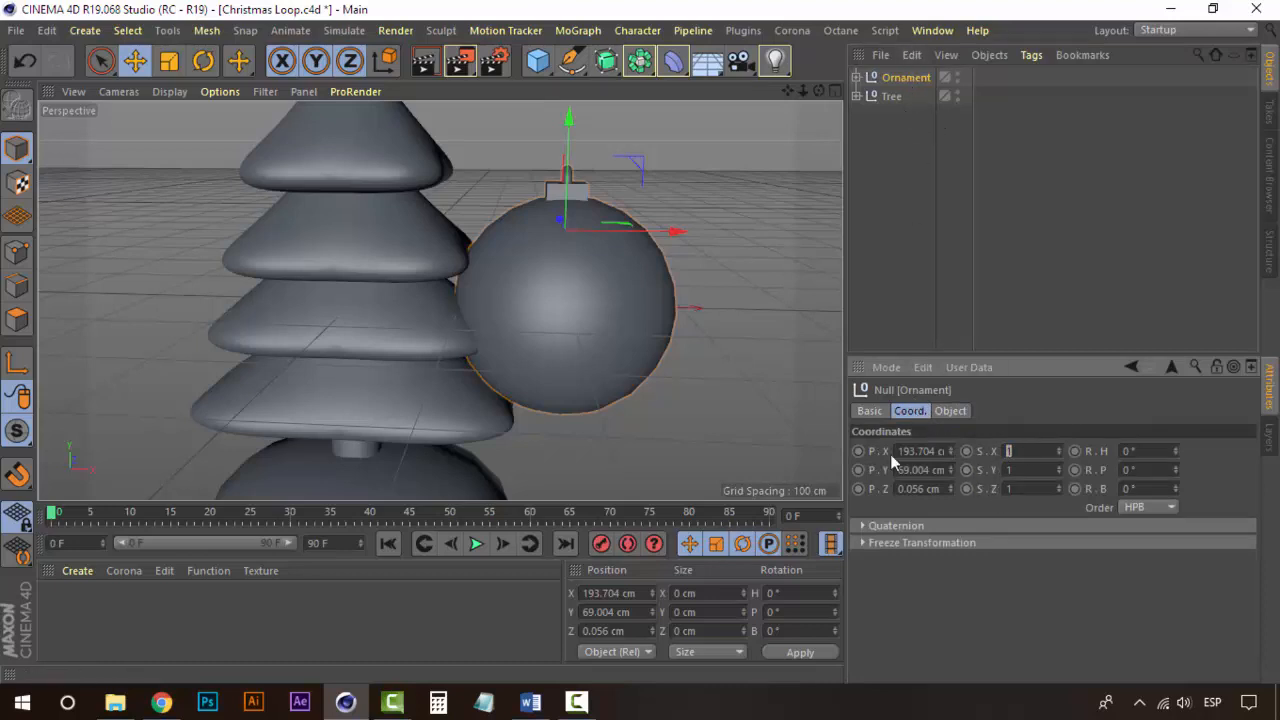
type("0.3")
left_click(999, 470)
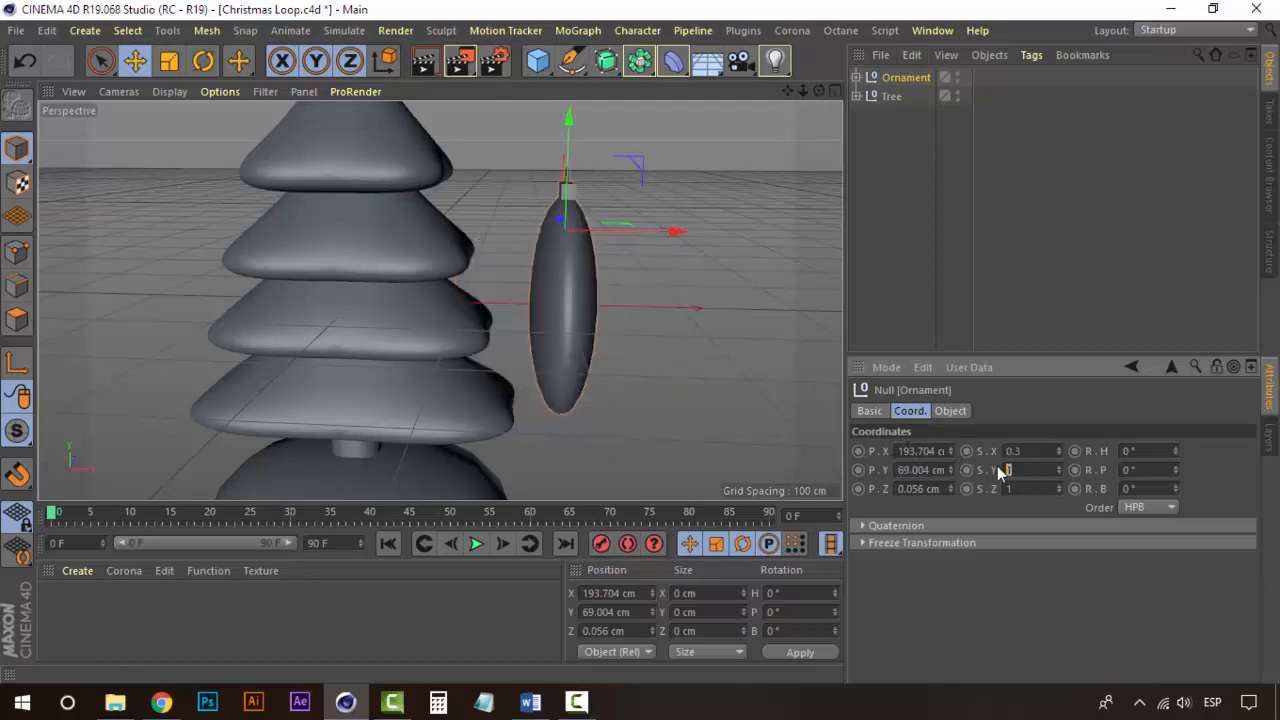
type("0.3")
key("Tab")
type("0.3")
left_click(1033, 509)
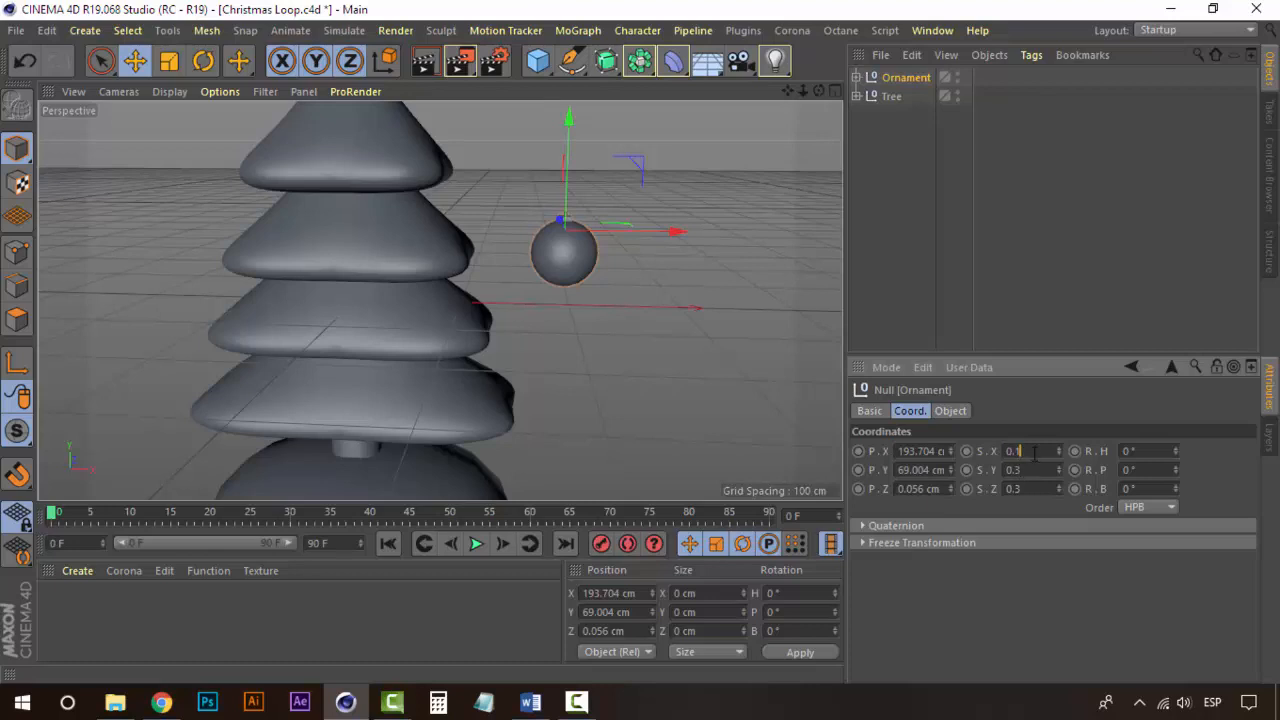
Reduce the Ornament group's scale to 0.1 on all three axes
left_click_drag(1034, 452, 992, 460)
key("Tab")
type("0.1")
key("Tab")
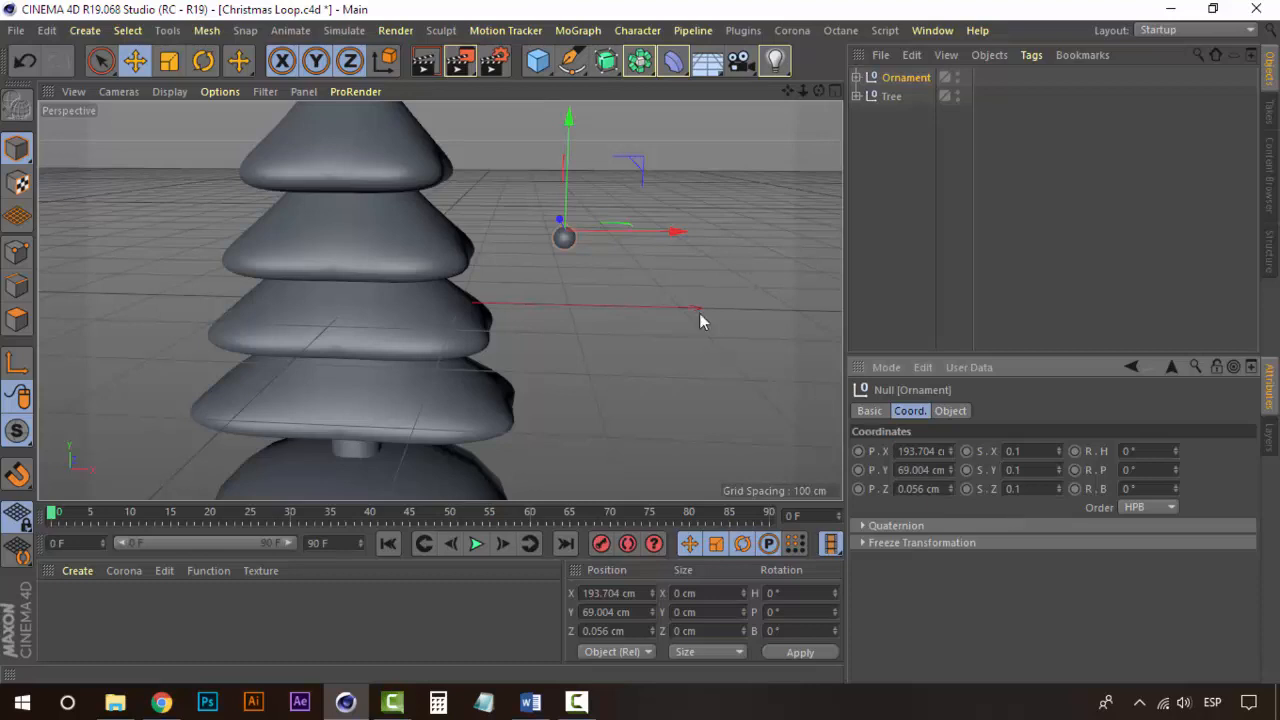
Set the Ornament group's scale to 0.15 on the X, Y and Z axes
left_click(1036, 470)
type("5")
left_click(1036, 488)
Place the ornament against the tree's front below the top tier, at about X 33, Y 102 and Z -69 cm
left_click_drag(678, 236, 386, 231)
left_click_drag(364, 182, 365, 142)
scroll(396, 218, "up", 3)
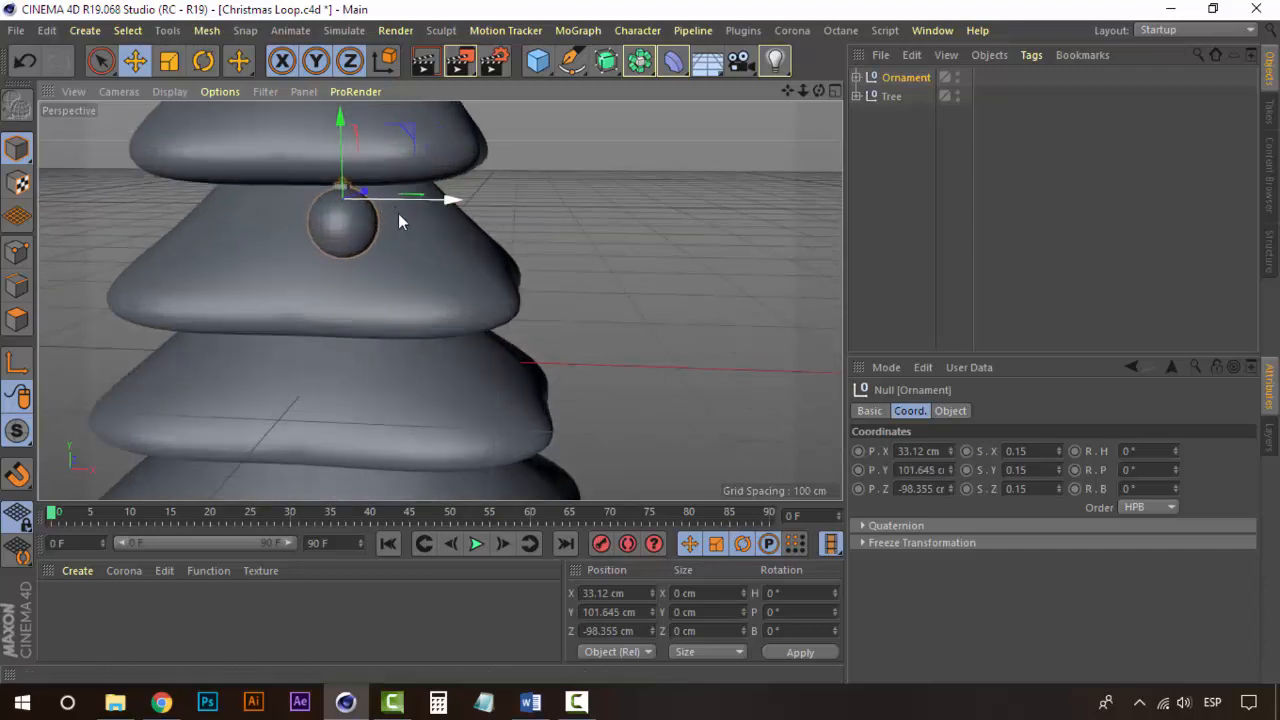
left_click_drag(398, 213, 250, 230, "alt")
left_click_drag(368, 188, 433, 189)
left_click_drag(337, 249, 491, 252, "alt")
scroll(435, 221, "up", 2)
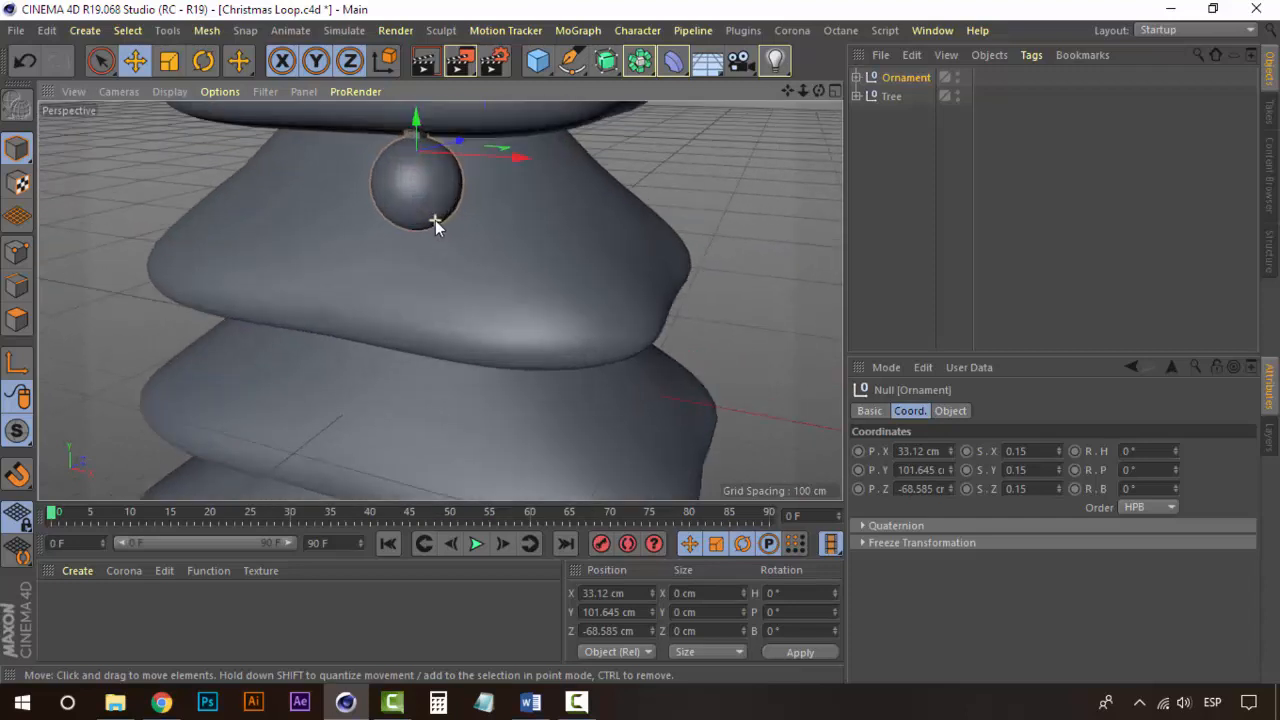
left_click_drag(435, 221, 331, 291, "alt")
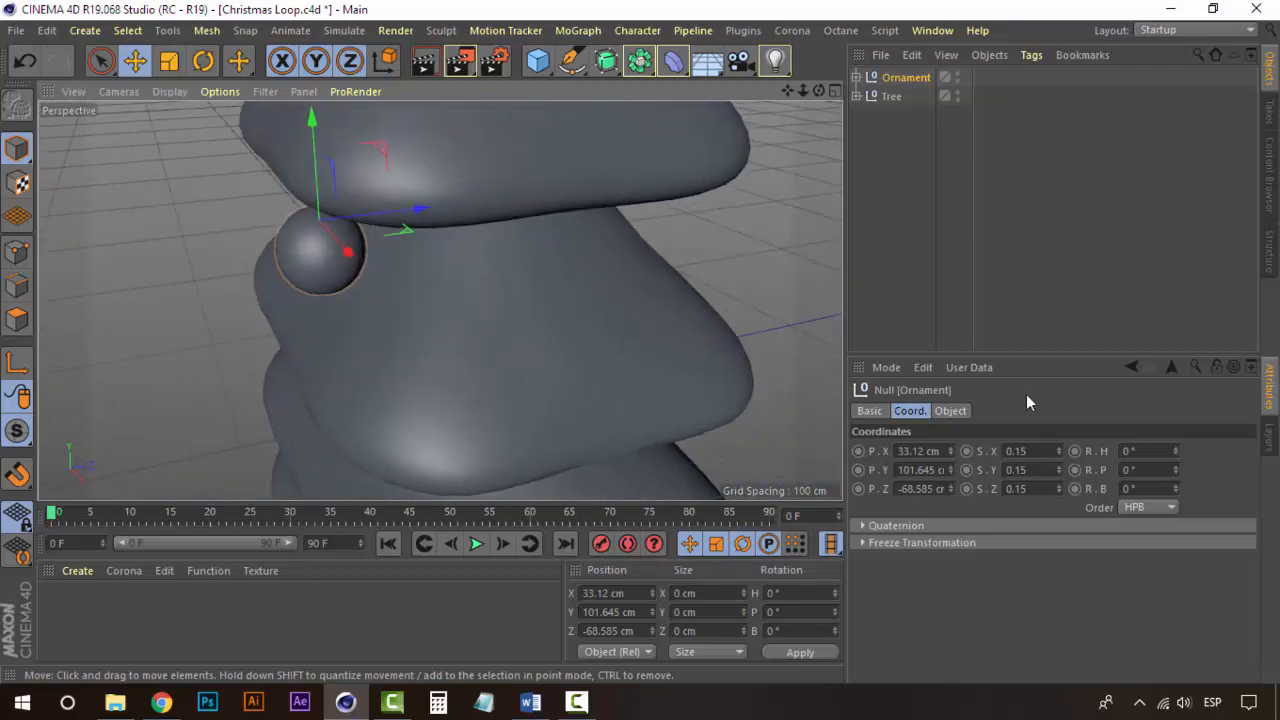
Shrink the Ornament group to a scale of 0.1 on the X, Y and Z axes
left_click(1051, 452)
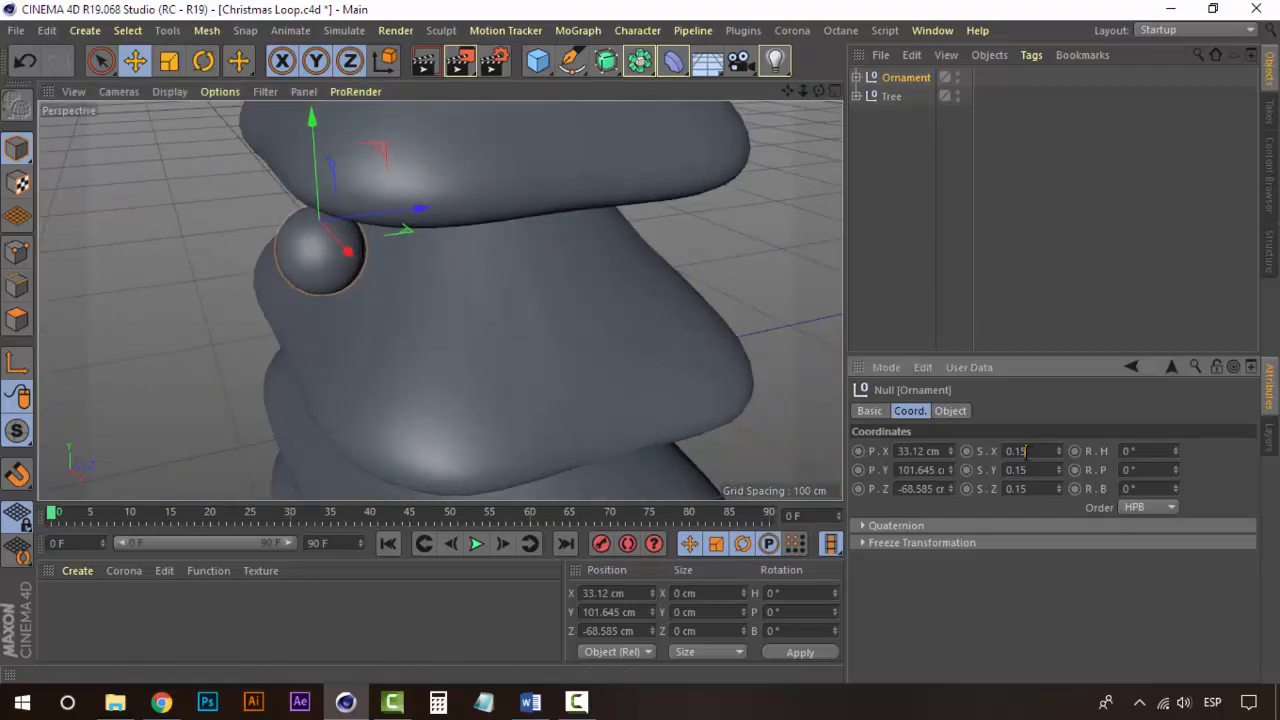
key("BackSpace")
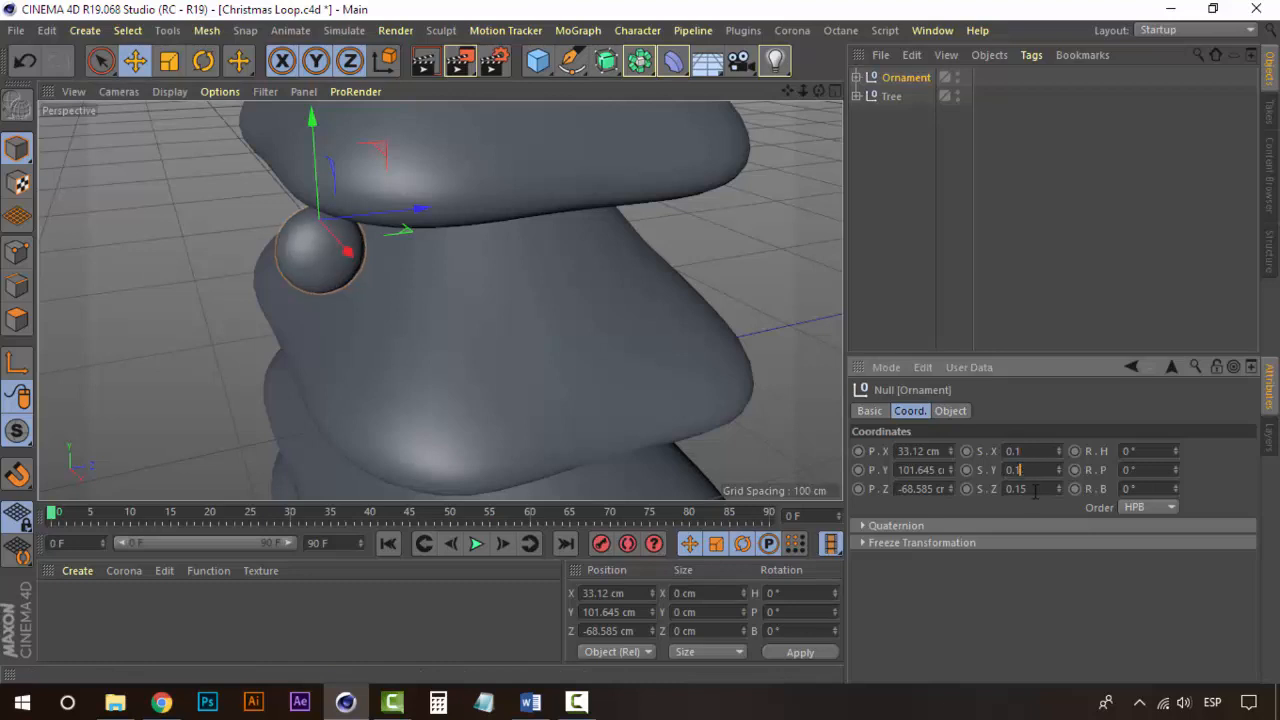
key("BackSpace")
key("Return")
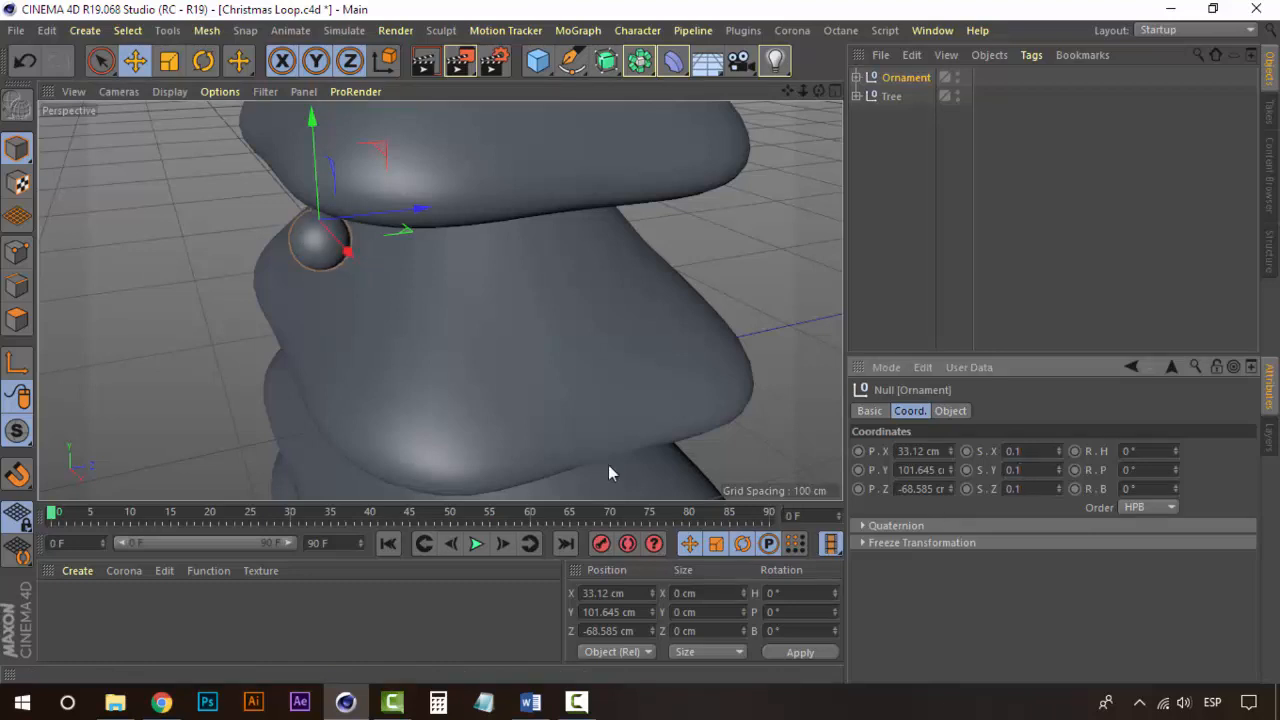
Fine-tune the ornament's height so its cap meets the underside of the top tier, at about Y 104 cm
left_click_drag(608, 465, 521, 255, "alt")
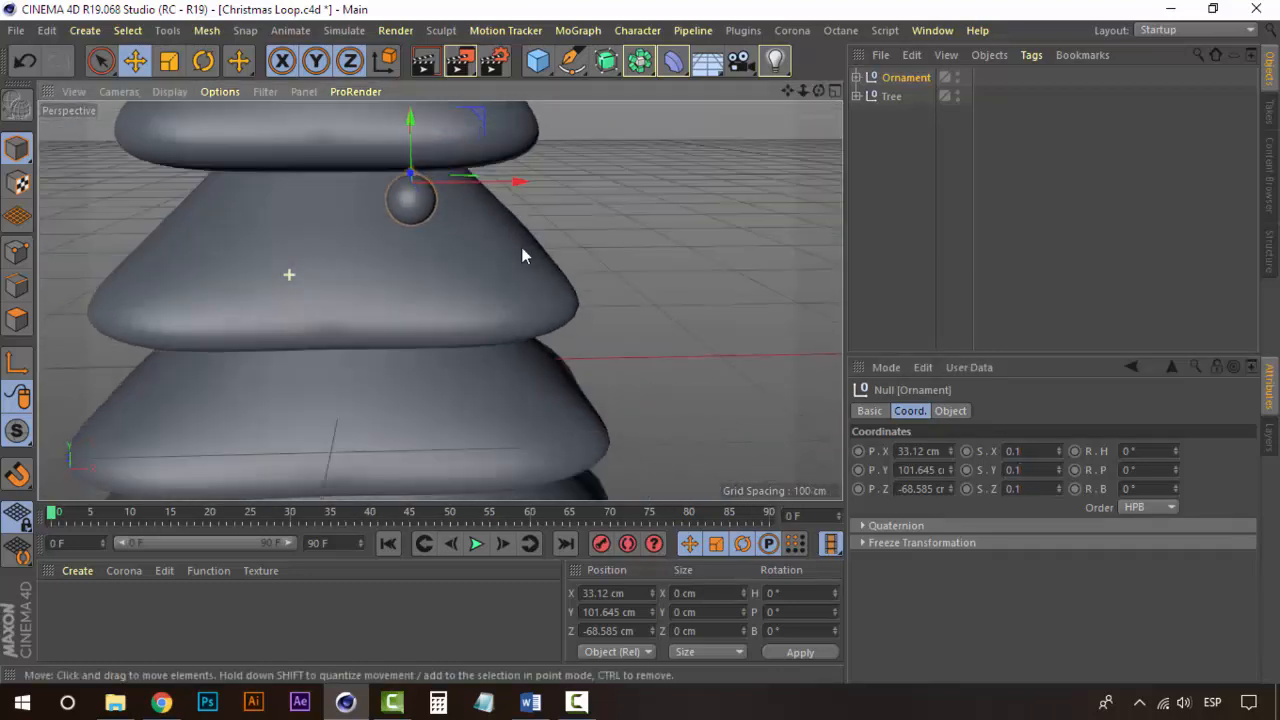
scroll(345, 182, "up", 3)
middle_click_drag(351, 206, 424, 325, "alt")
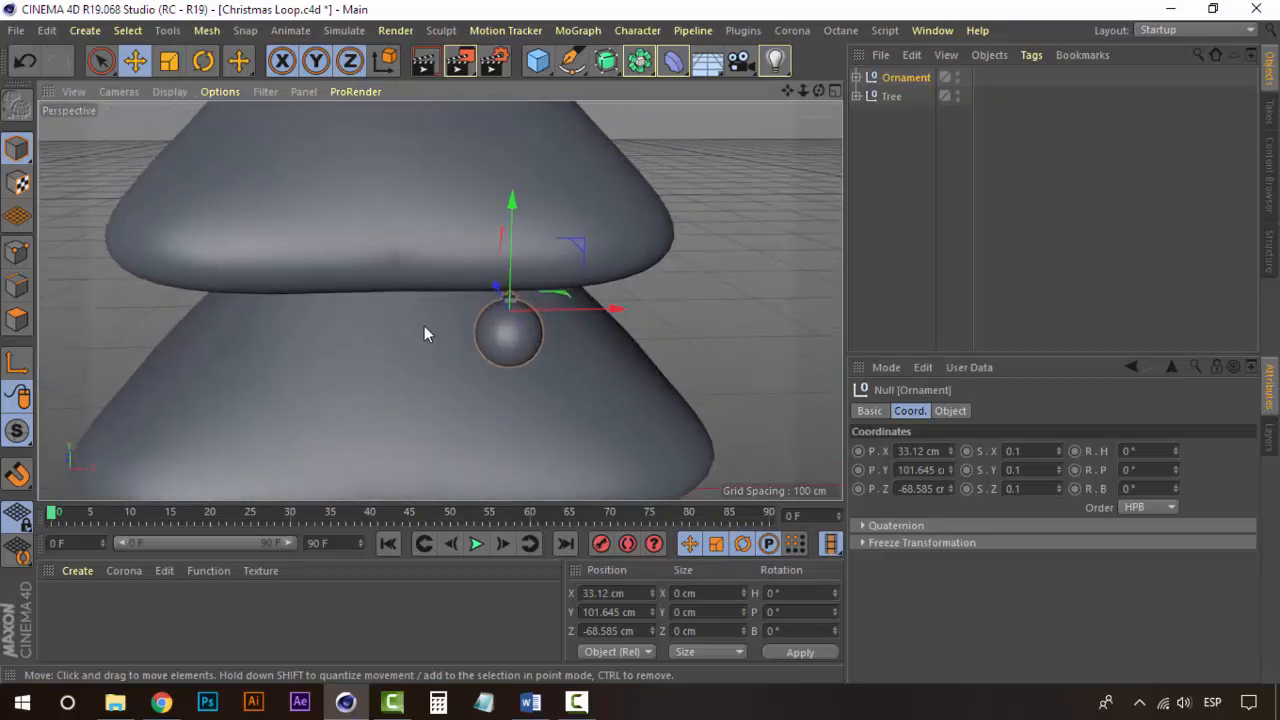
scroll(428, 296, "up", 2)
scroll(428, 295, "up", 1)
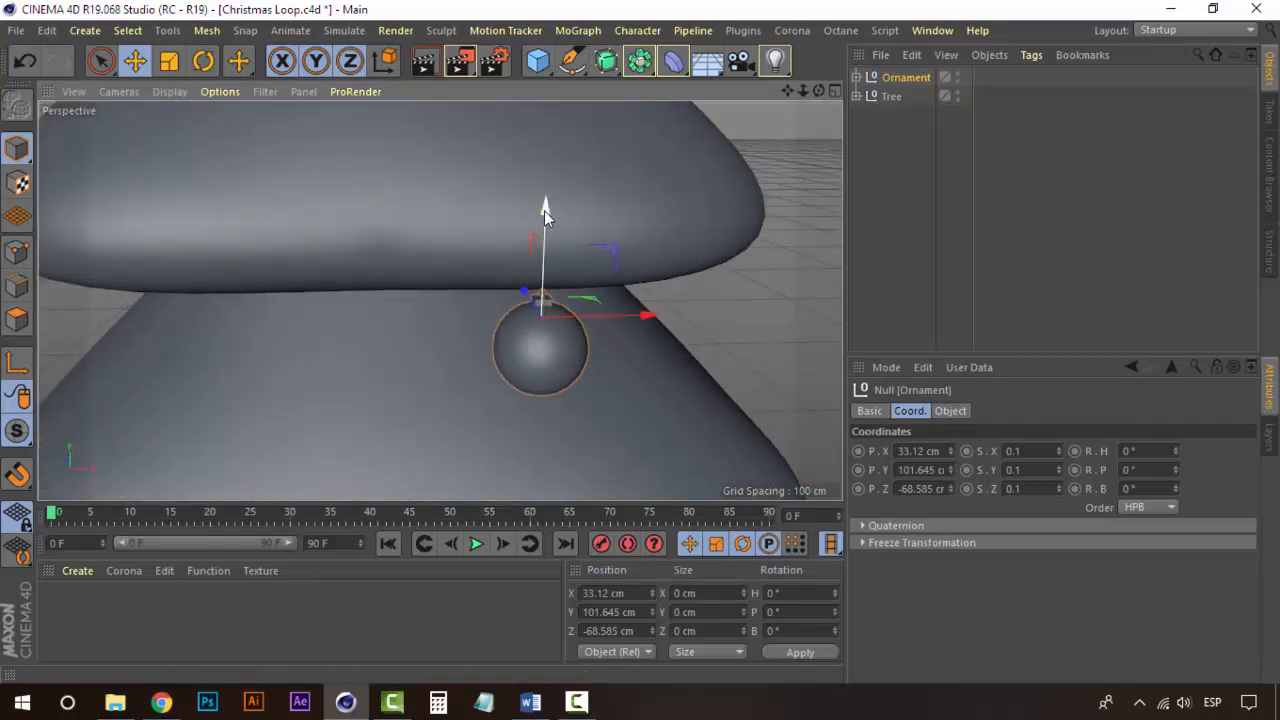
left_click_drag(544, 210, 545, 192)
left_click_drag(469, 285, 457, 228, "alt")
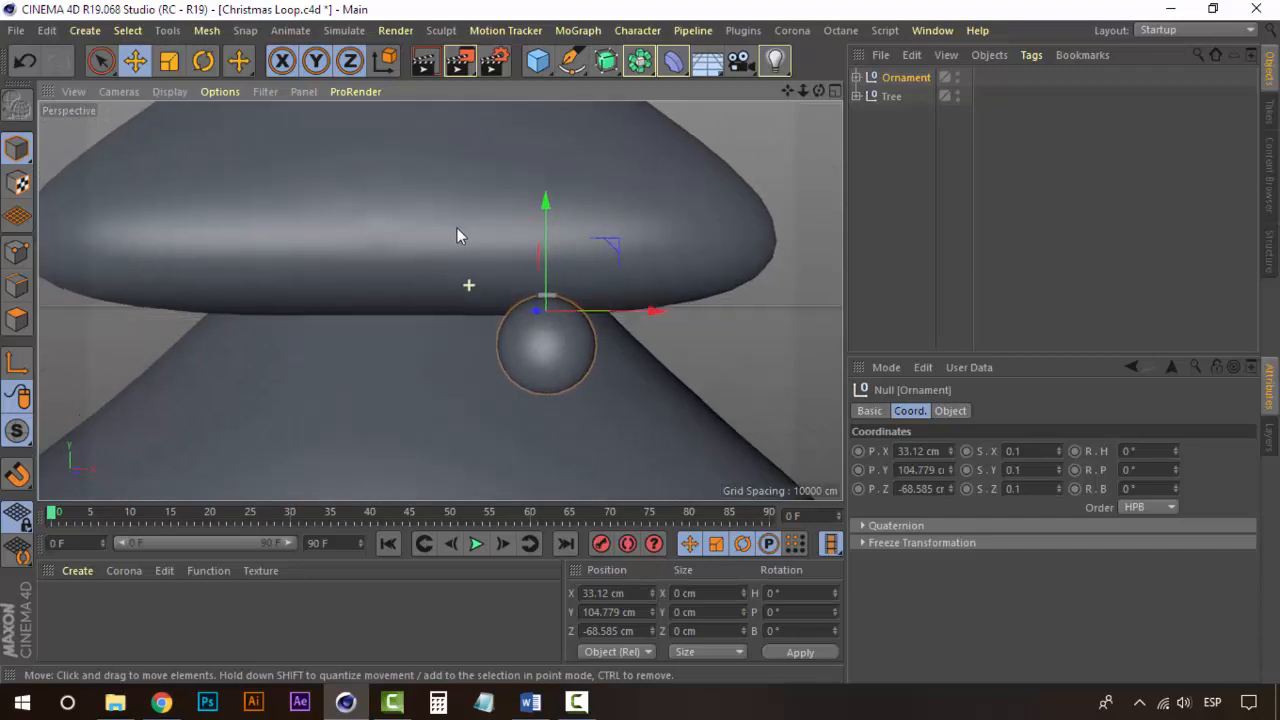
left_click_drag(544, 207, 547, 212)
left_click_drag(547, 263, 464, 321, "alt")
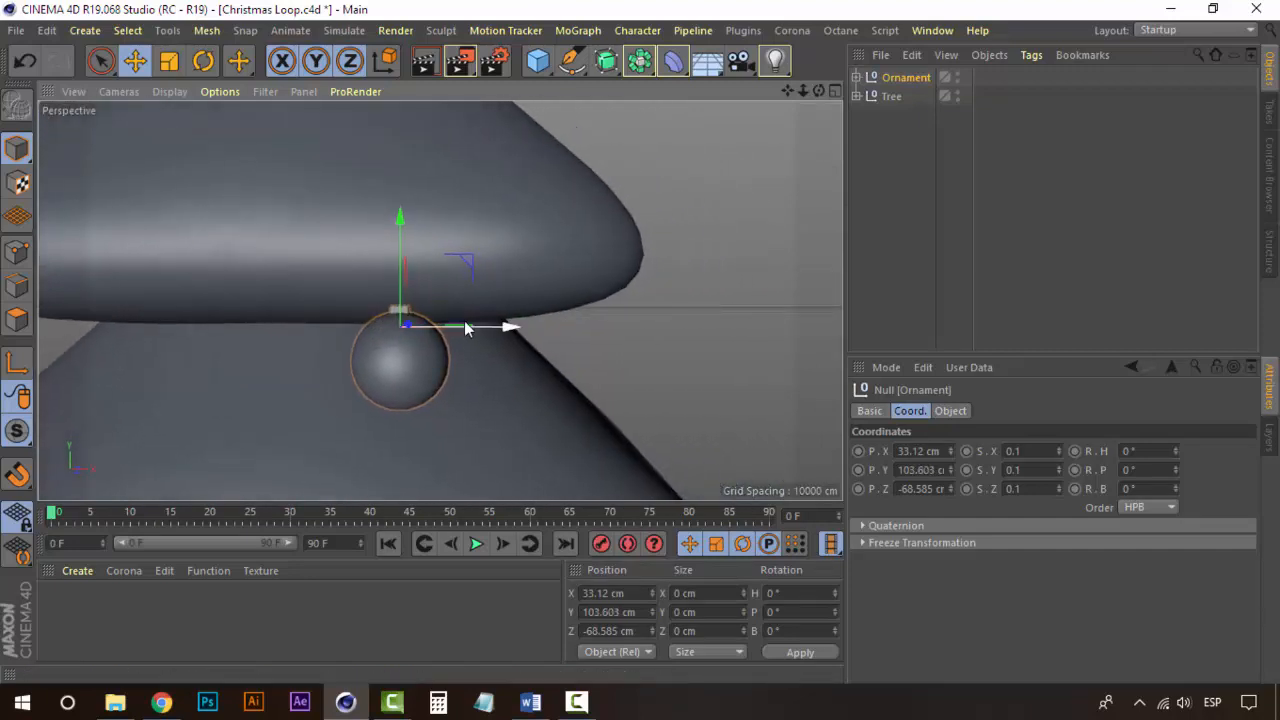
Lower the ornament to hang beneath the tree's second tier, at about Y 14 cm
scroll(337, 357, "down", 6)
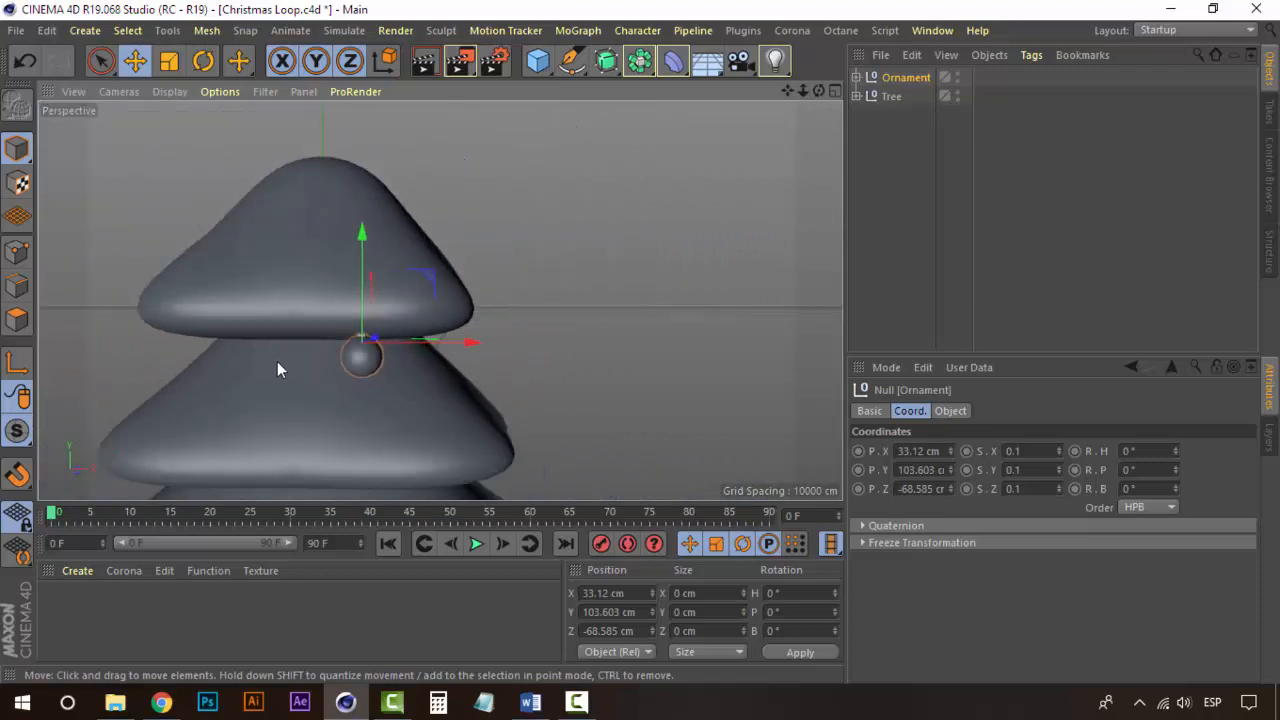
scroll(316, 354, "down", 3)
middle_click_drag(397, 368, 508, 157, "alt")
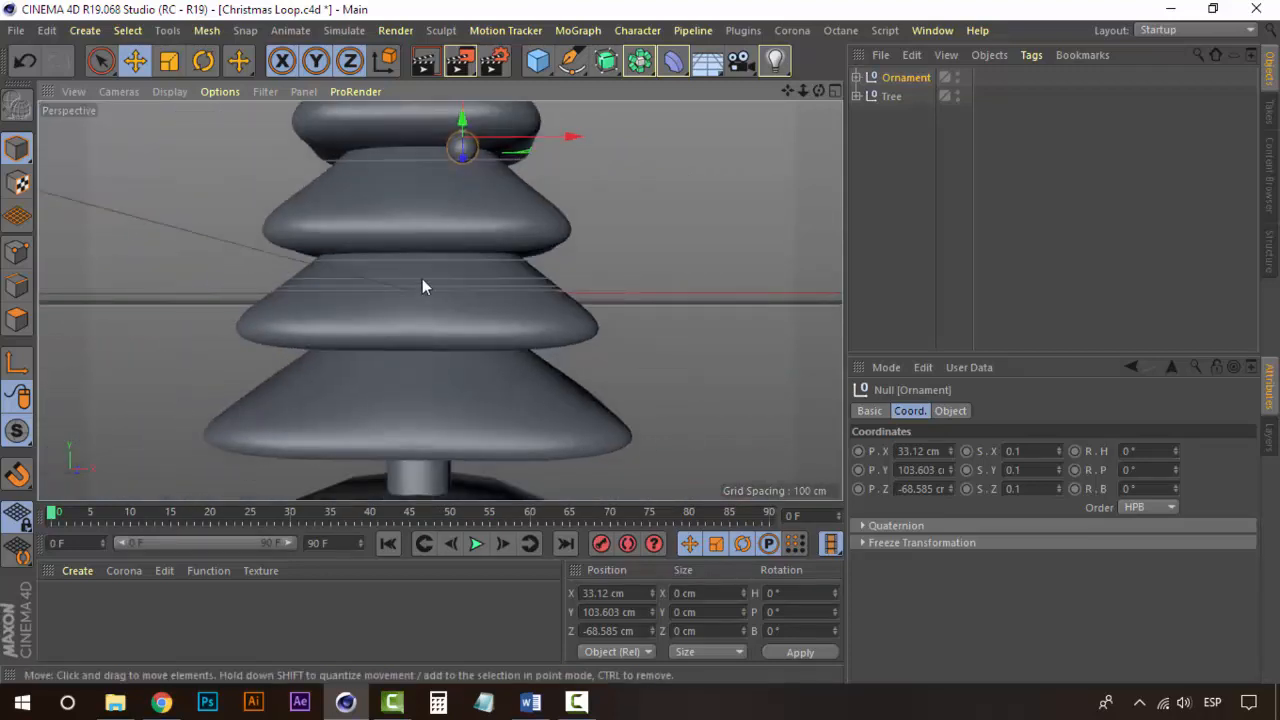
middle_click_drag(428, 203, 430, 430, "alt")
scroll(405, 384, "up", 4)
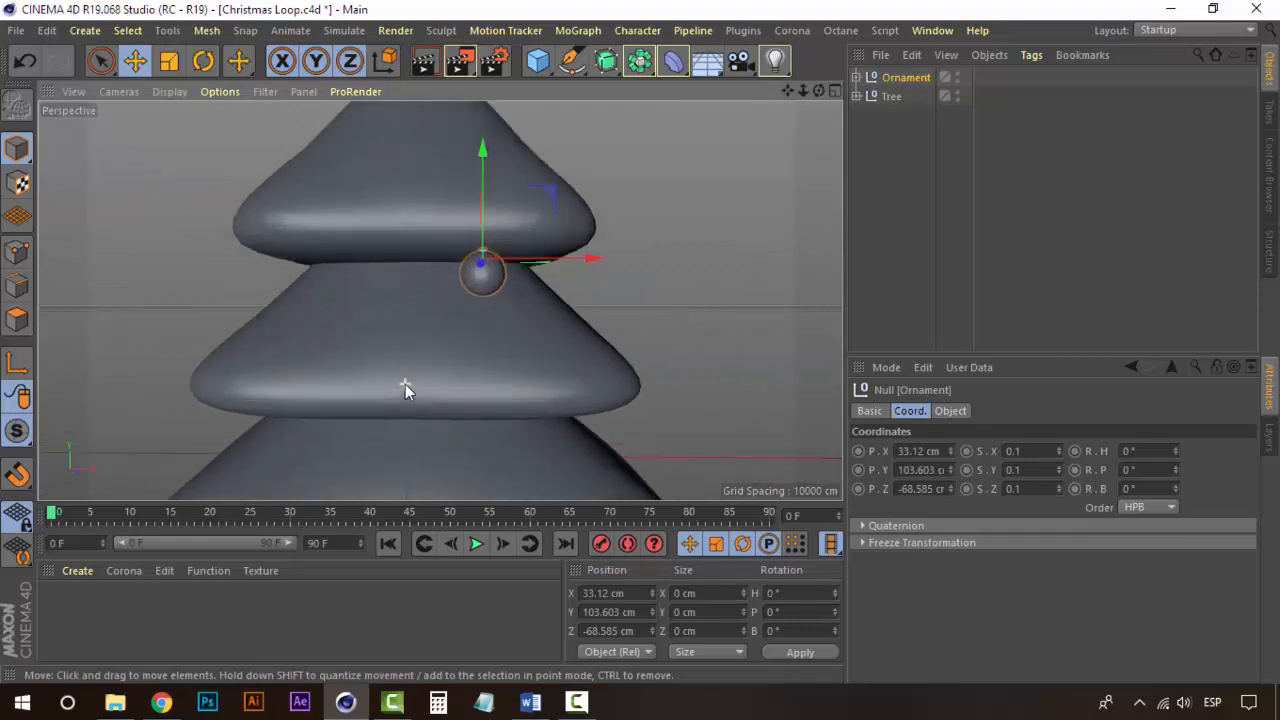
scroll(405, 384, "up", 1)
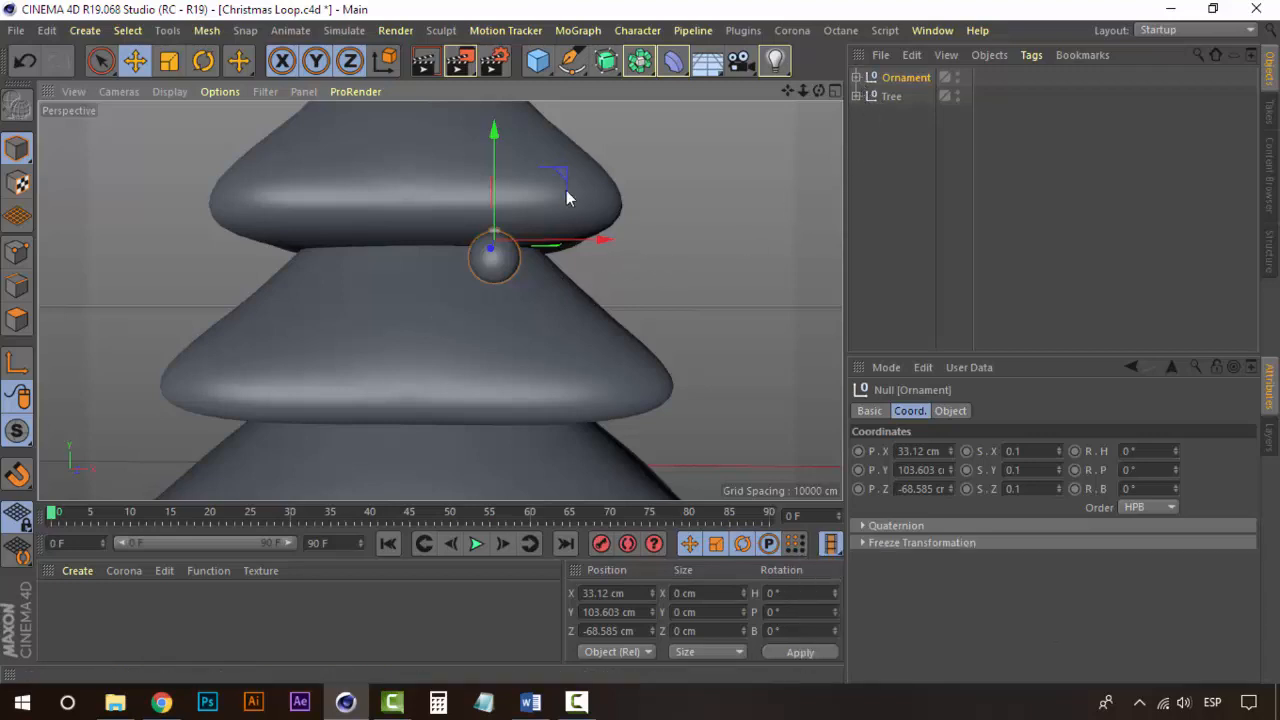
left_click_drag(495, 129, 494, 358)
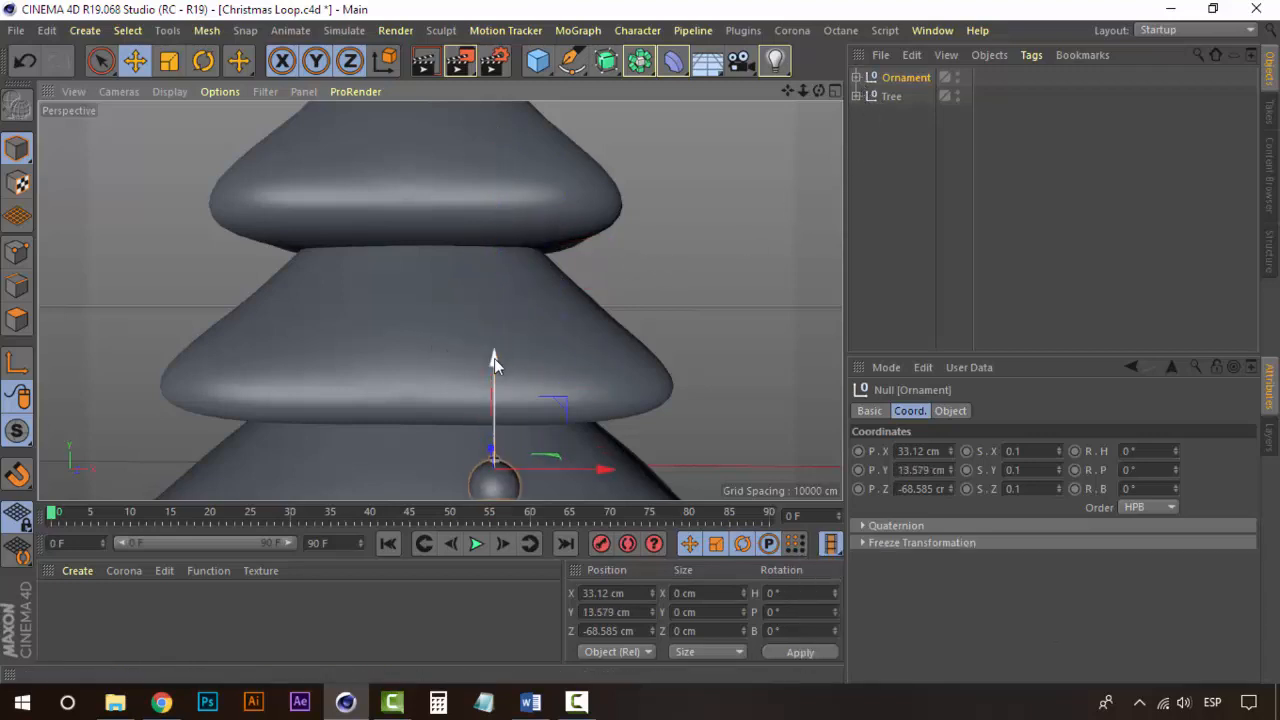
Lower the ornament to hang beneath the tree's third tier, at about Y -41 cm
middle_click_drag(530, 362, 495, 107, "alt")
scroll(451, 262, "down", 4)
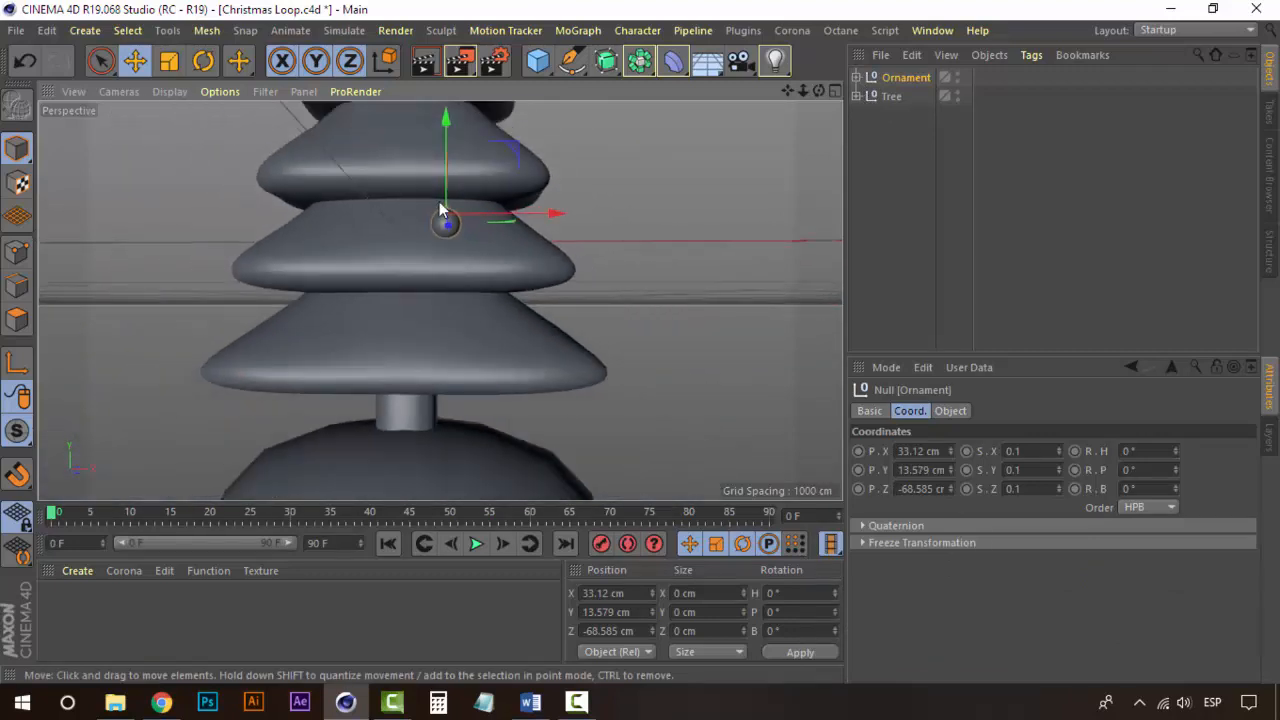
mouse_move(446, 118)
left_mouse_down()
mouse_move(446, 295)
mouse_move(452, 110)
mouse_move(455, 132)
left_mouse_up()
scroll(446, 400, "up", 5)
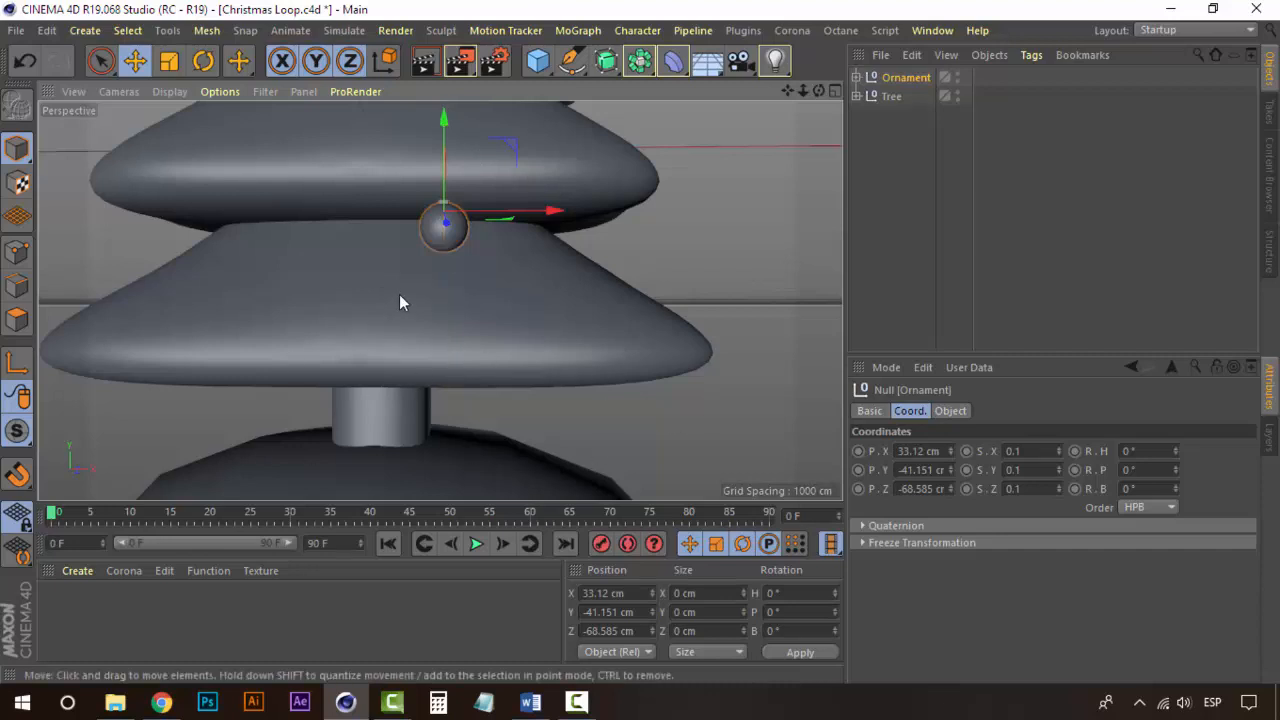
Lower the ornament to hang beneath the tree's bottom tier, at about Y -115 cm
scroll(399, 300, "down", 3)
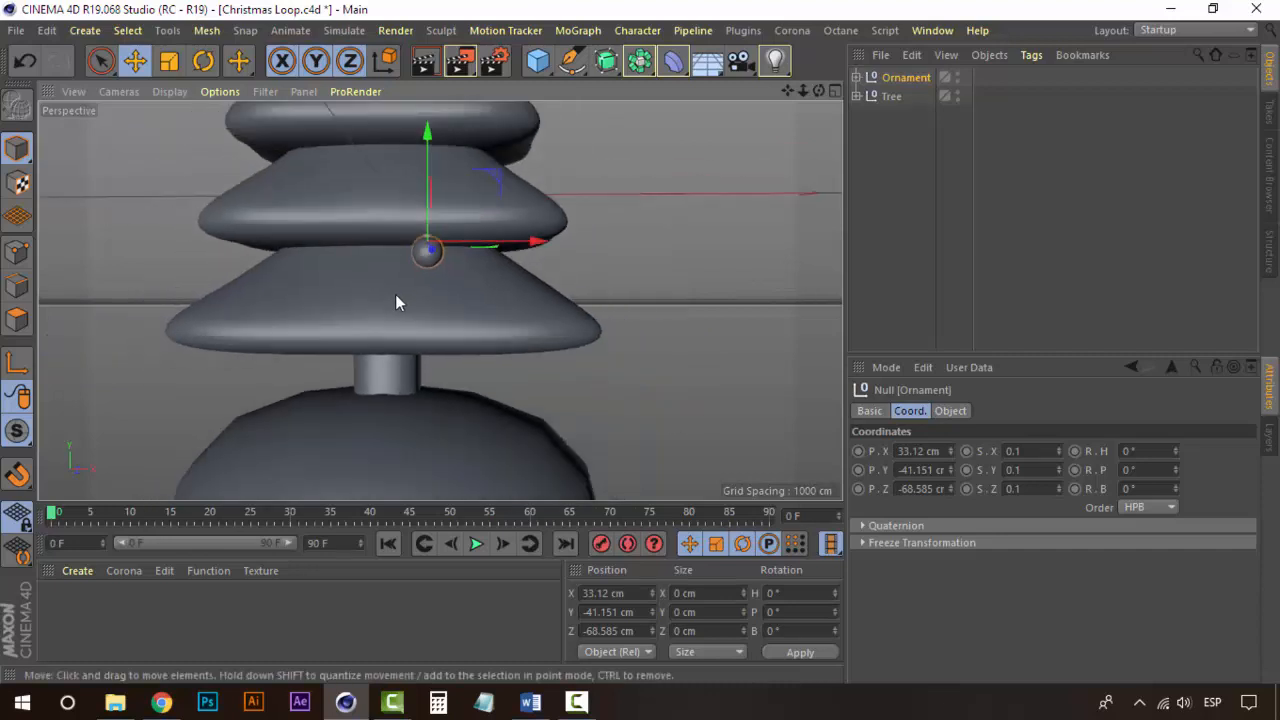
middle_click_drag(395, 294, 416, 321, "alt")
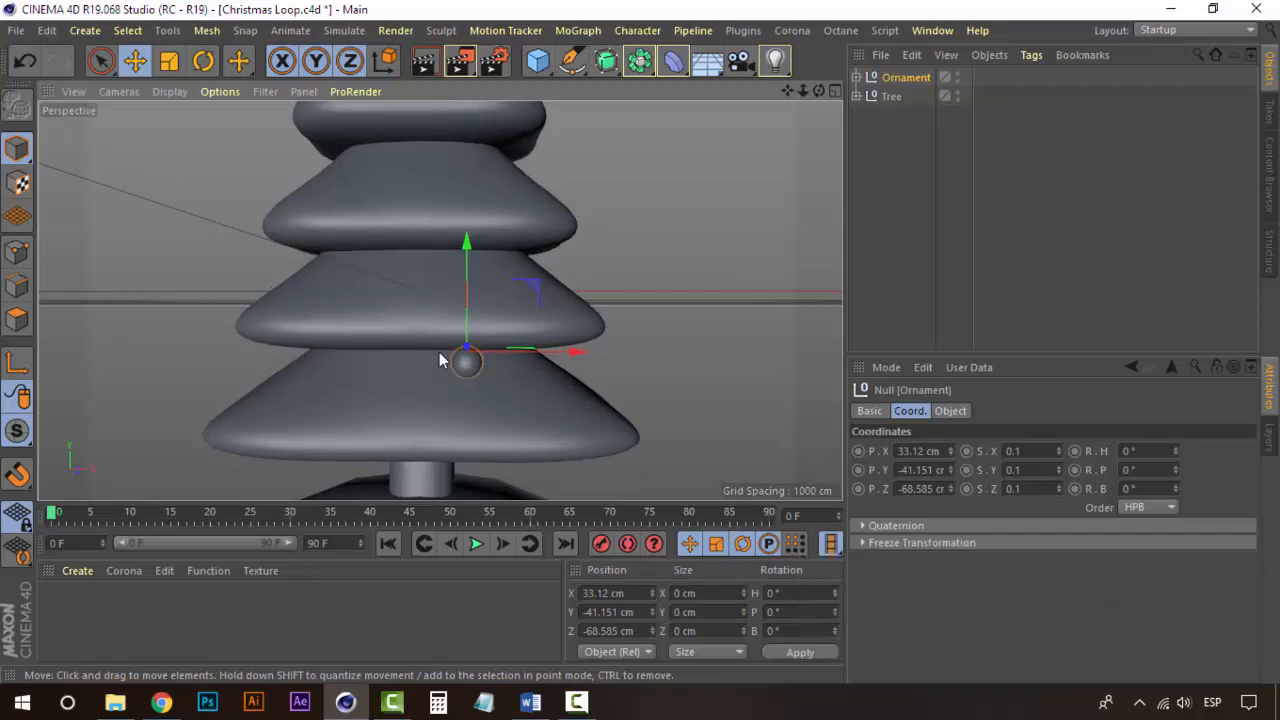
left_click_drag(467, 243, 478, 350)
middle_click_drag(497, 365, 493, 271, "alt")
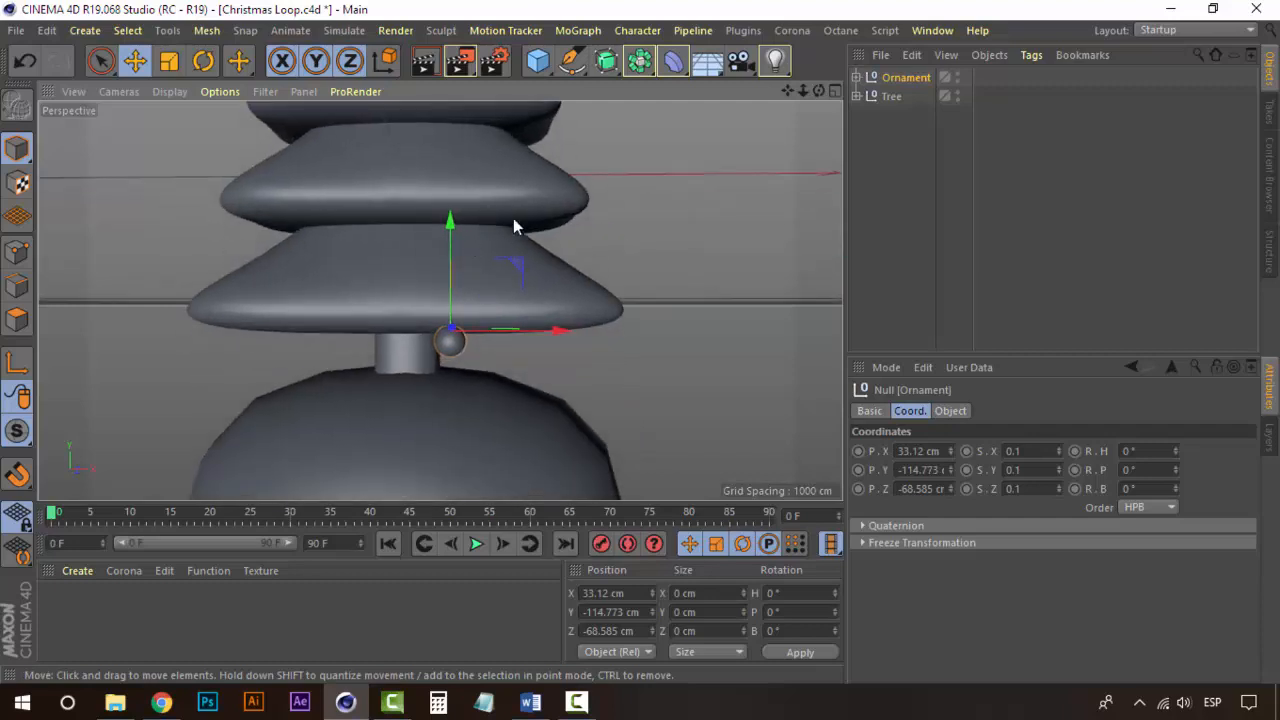
Identify Subdivision Surface.5 in the Tree group by briefly disabling its smoothing, inspecting its child object and temporarily hiding it
left_click(856, 95)
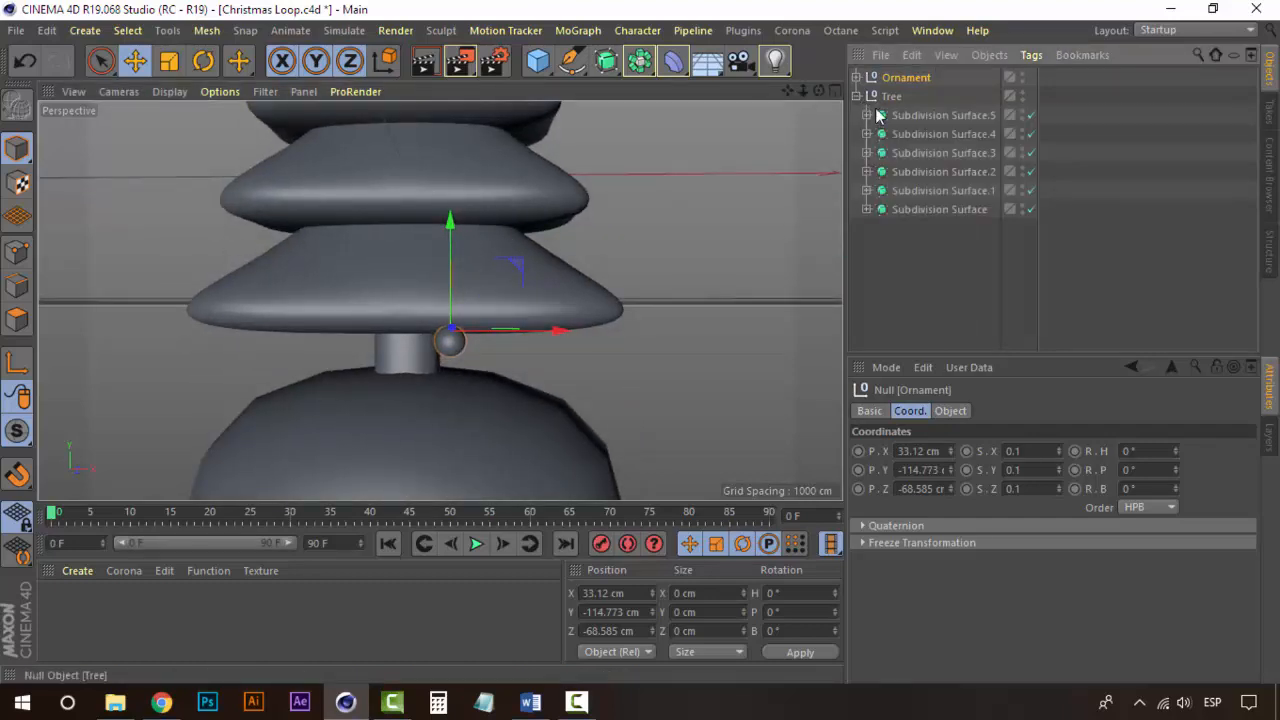
left_click(905, 115)
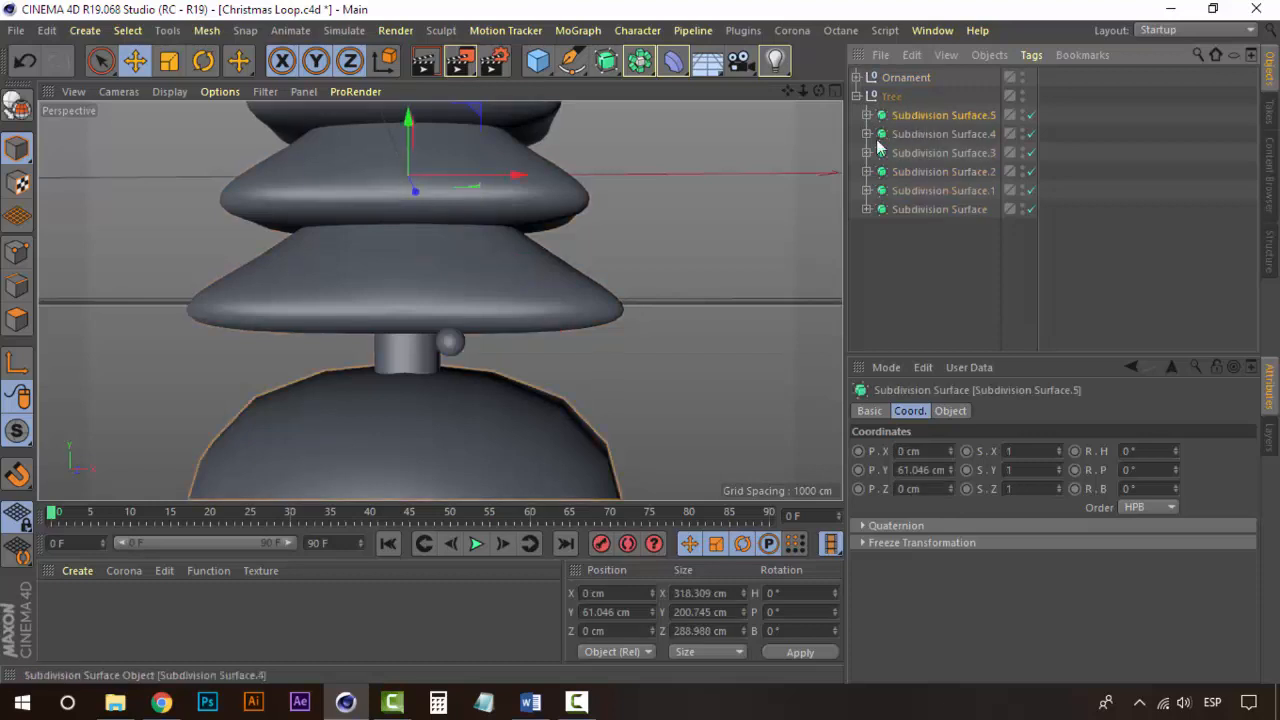
scroll(435, 317, "down", 8)
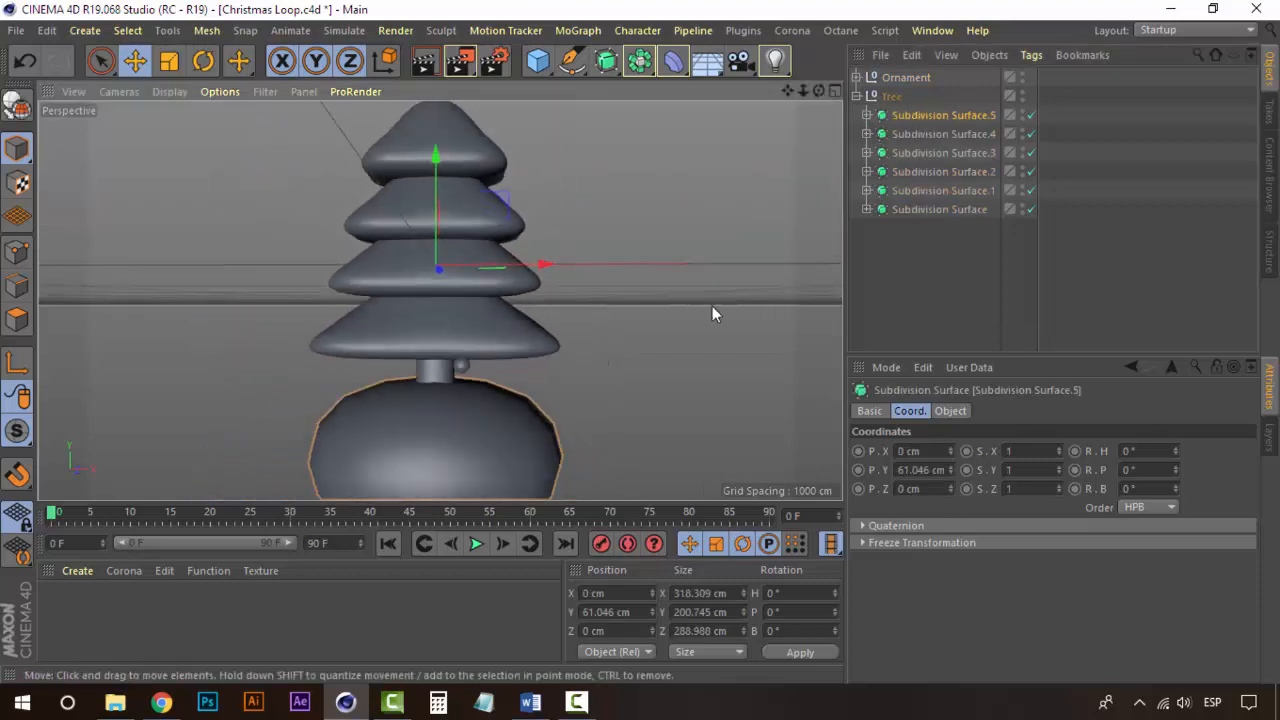
left_click(1030, 115)
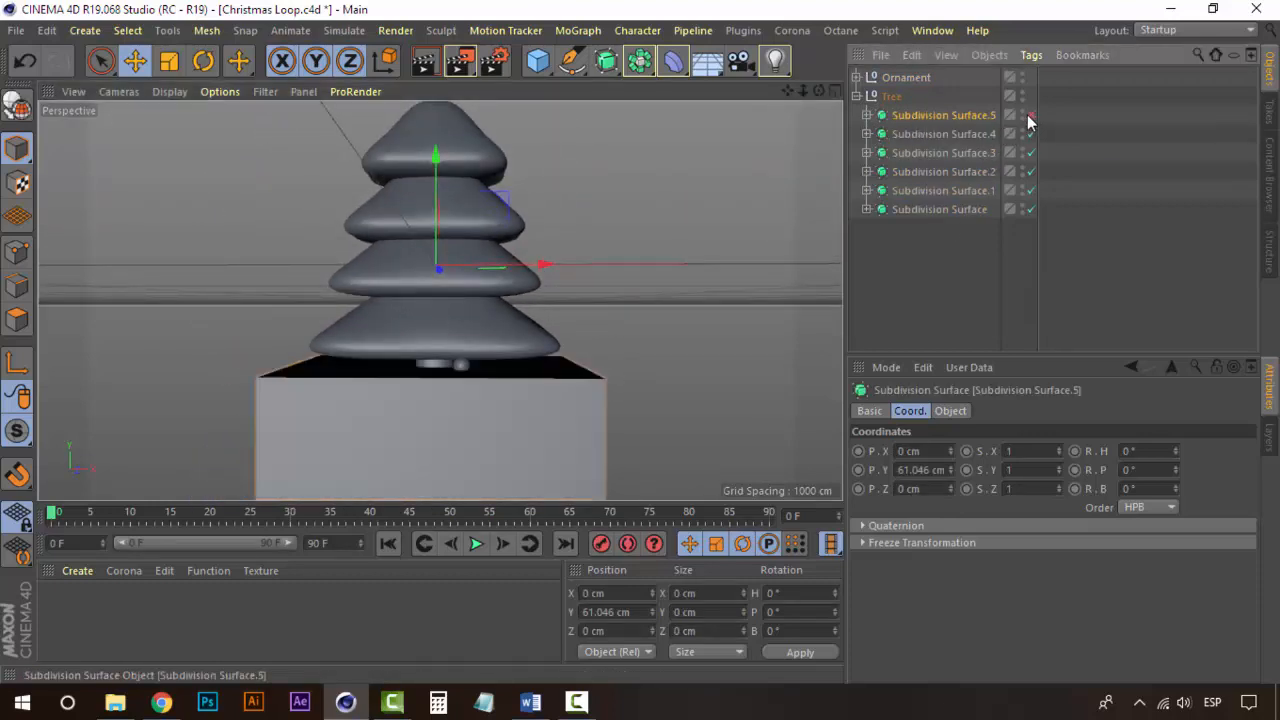
left_click(1030, 117)
left_click(866, 115)
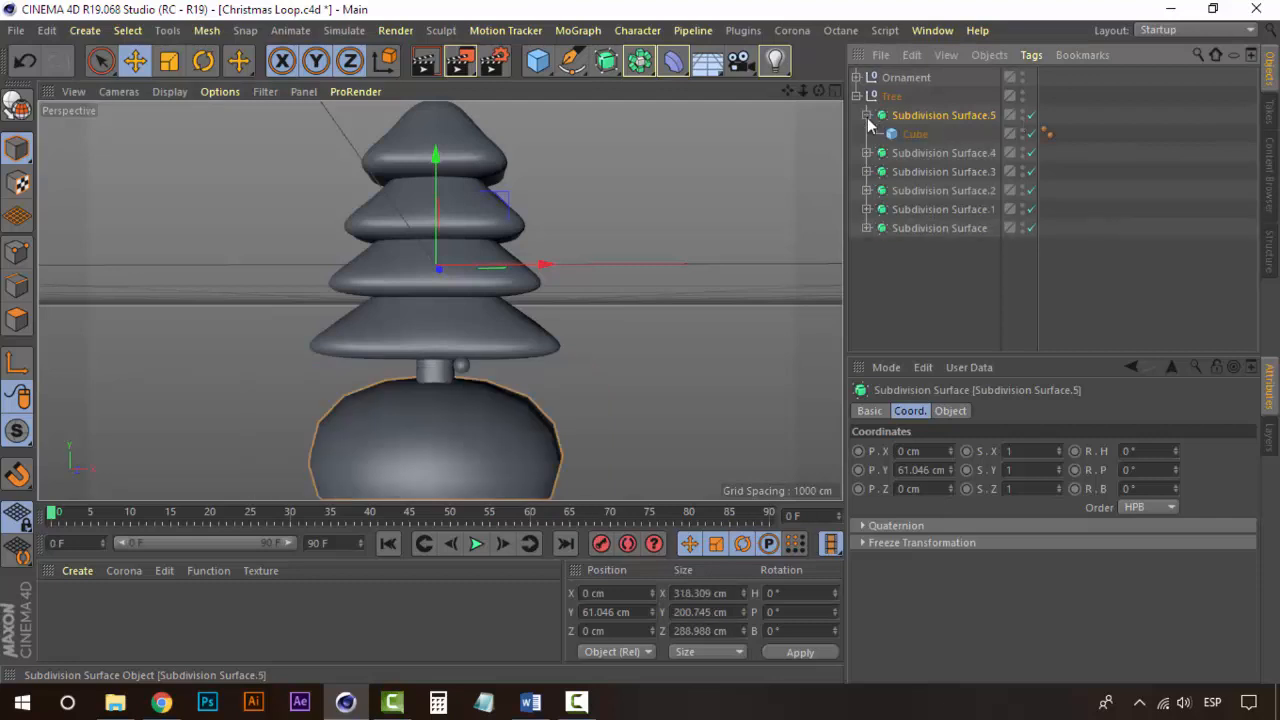
left_click(866, 115)
left_click(1022, 115)
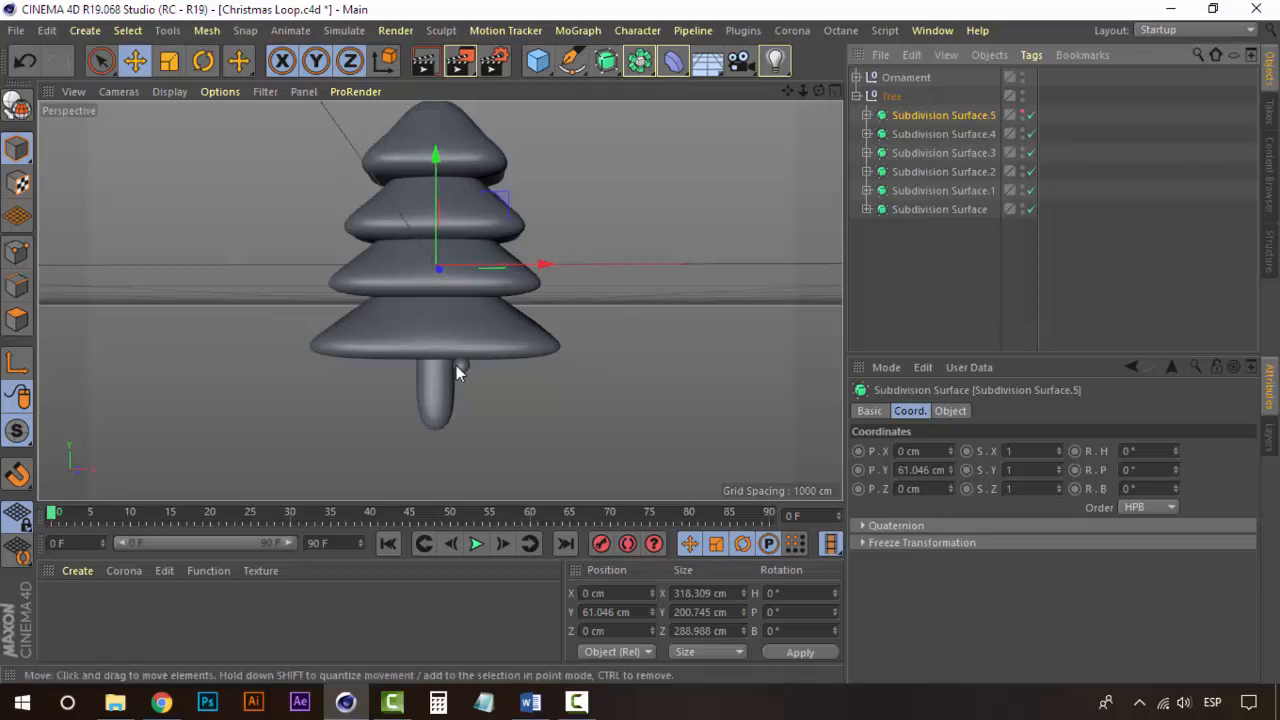
left_click(1029, 116)
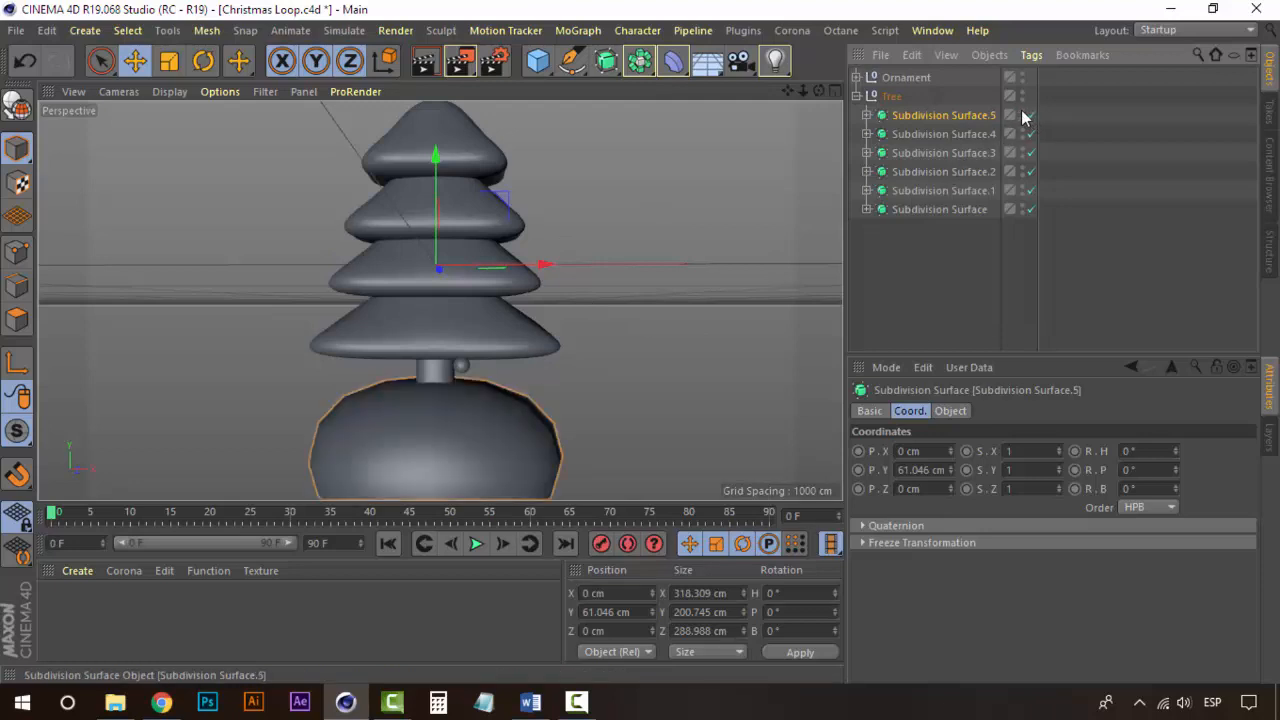
Hide every tree part except Subdivision Surface.3 in the viewport to isolate the bottom tier
left_click(1022, 114)
left_click(1022, 132)
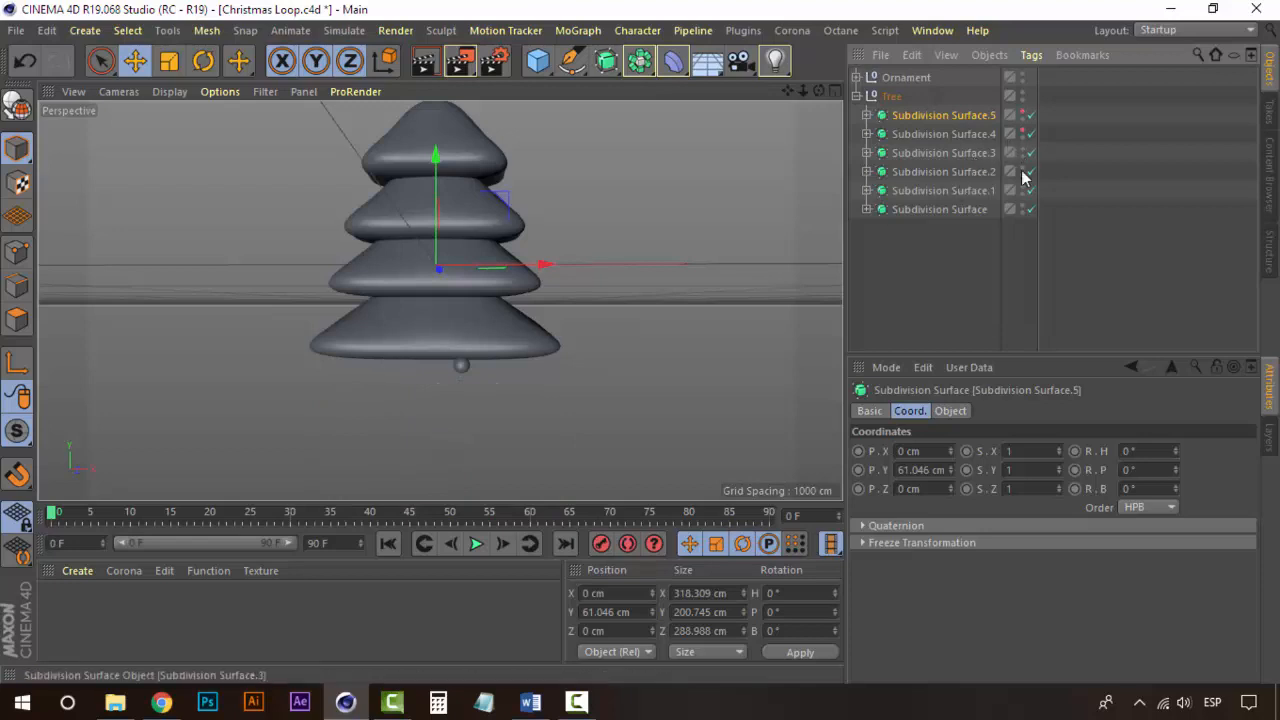
left_click(1022, 206)
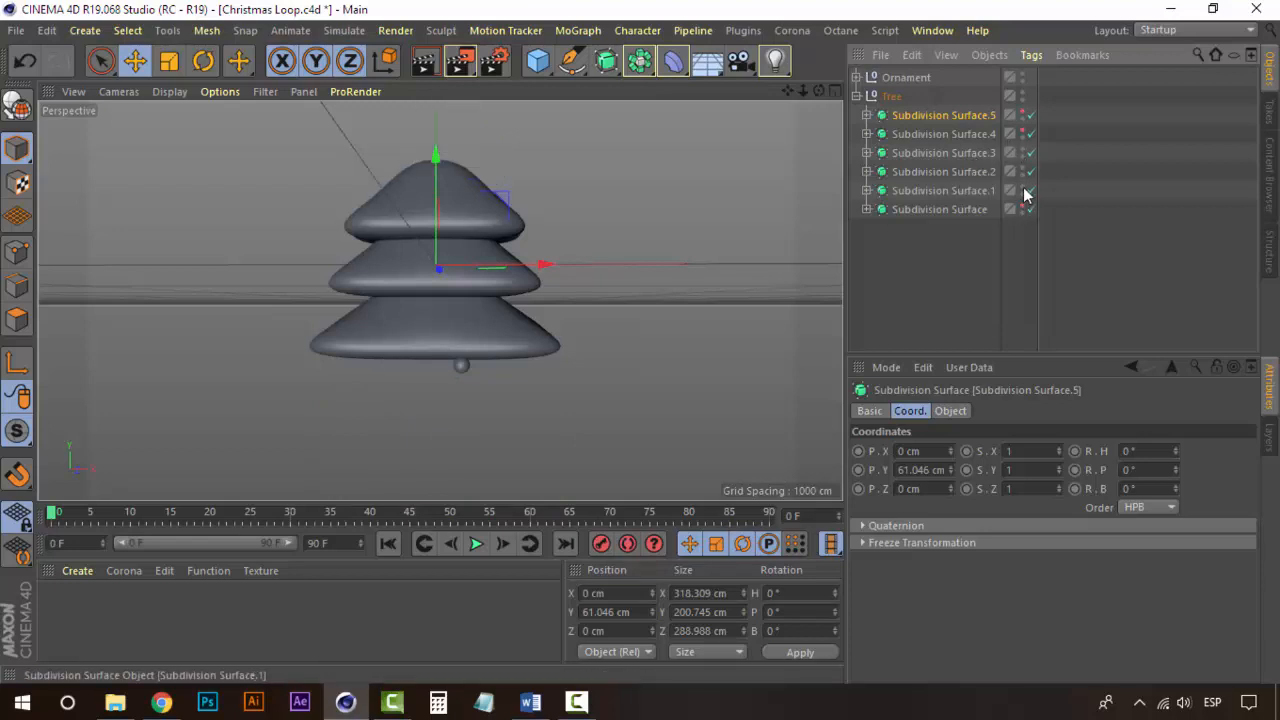
left_click(1022, 189)
left_click(1022, 170)
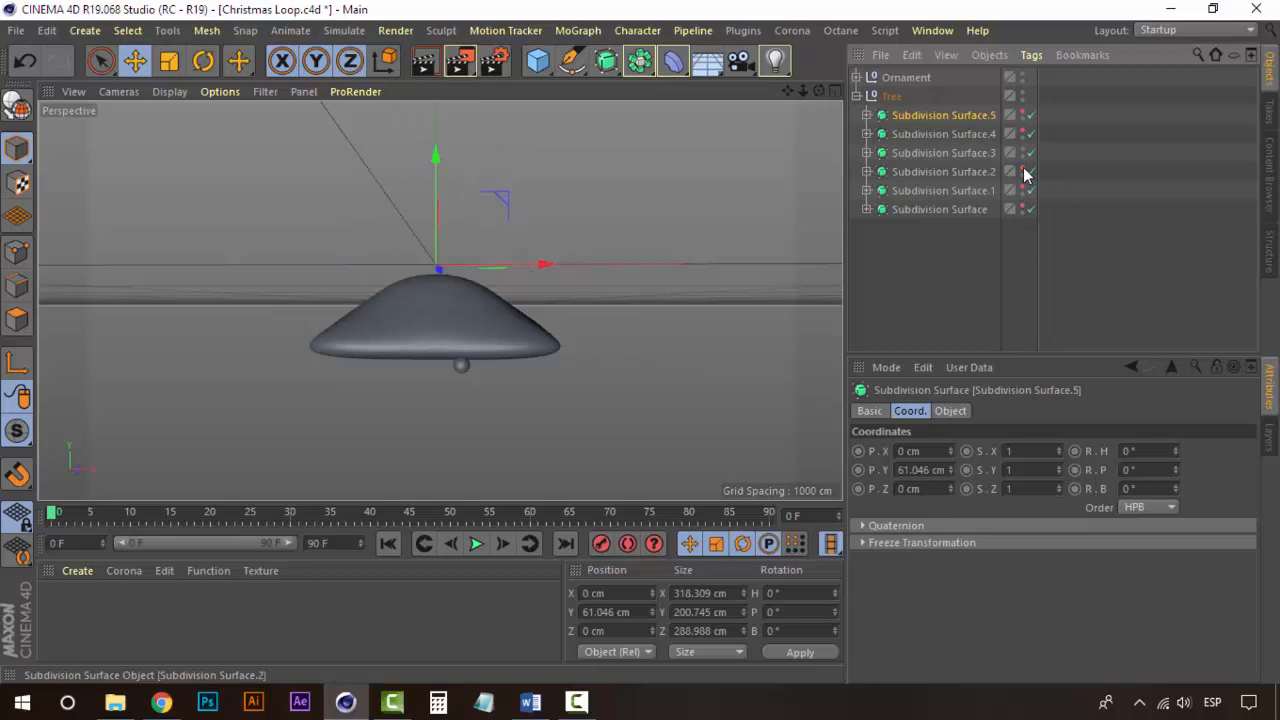
left_click(972, 153)
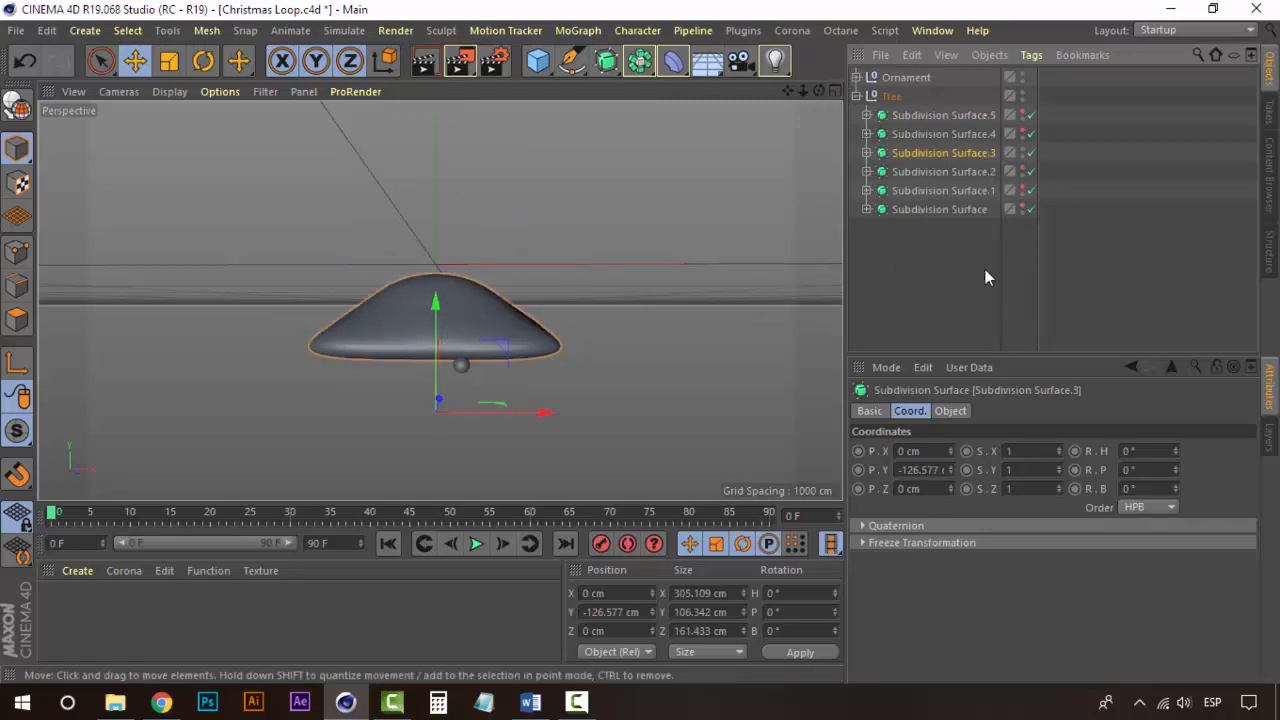
Lower the ornament slightly beneath the isolated bottom tier, to about Y -117 cm
left_click(917, 79)
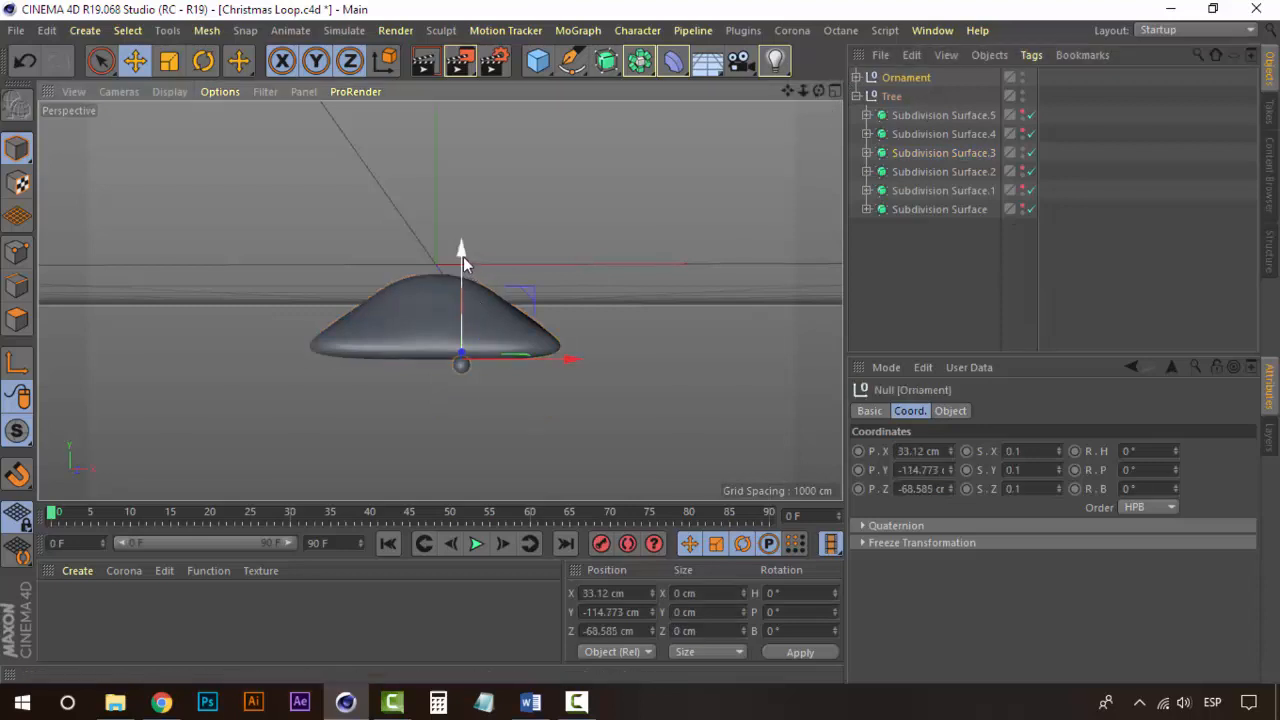
left_click_drag(463, 257, 462, 258)
left_click(1020, 451)
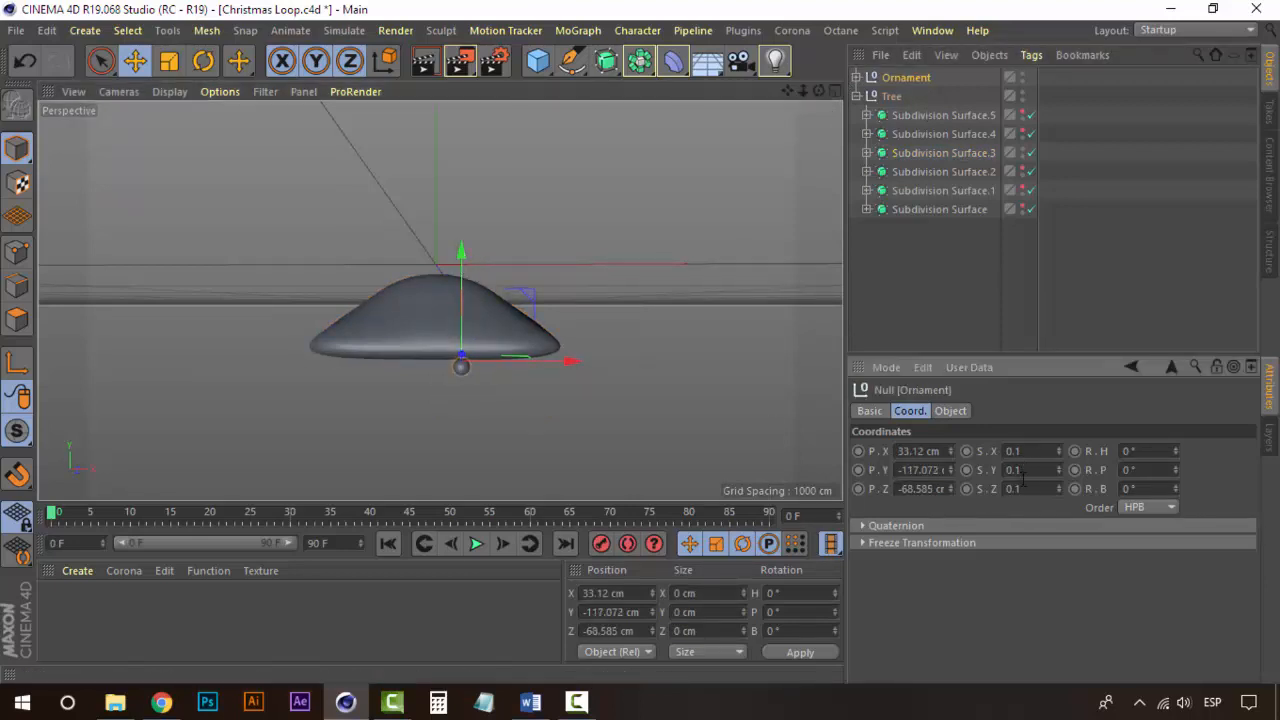
left_click(897, 273)
left_click(920, 80)
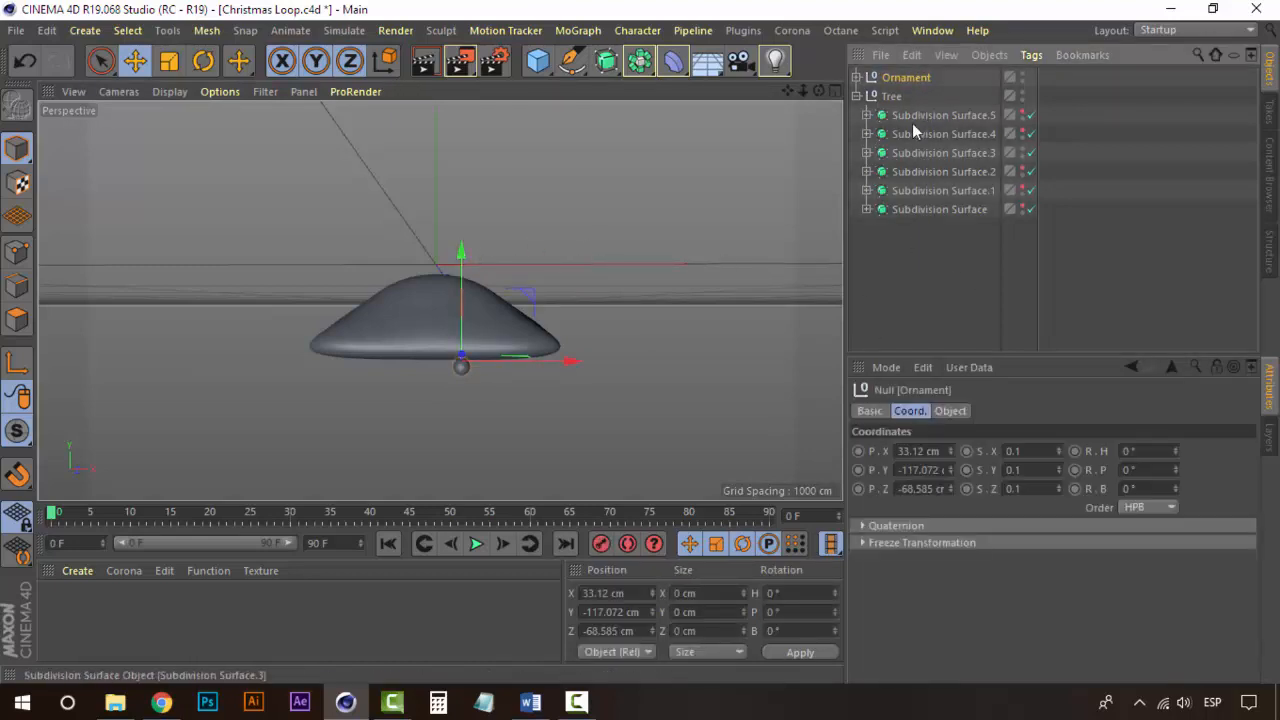
In the Top view, move the ornament toward the tier's front edge, at about X 41 cm and Z -77 cm
left_click(836, 91)
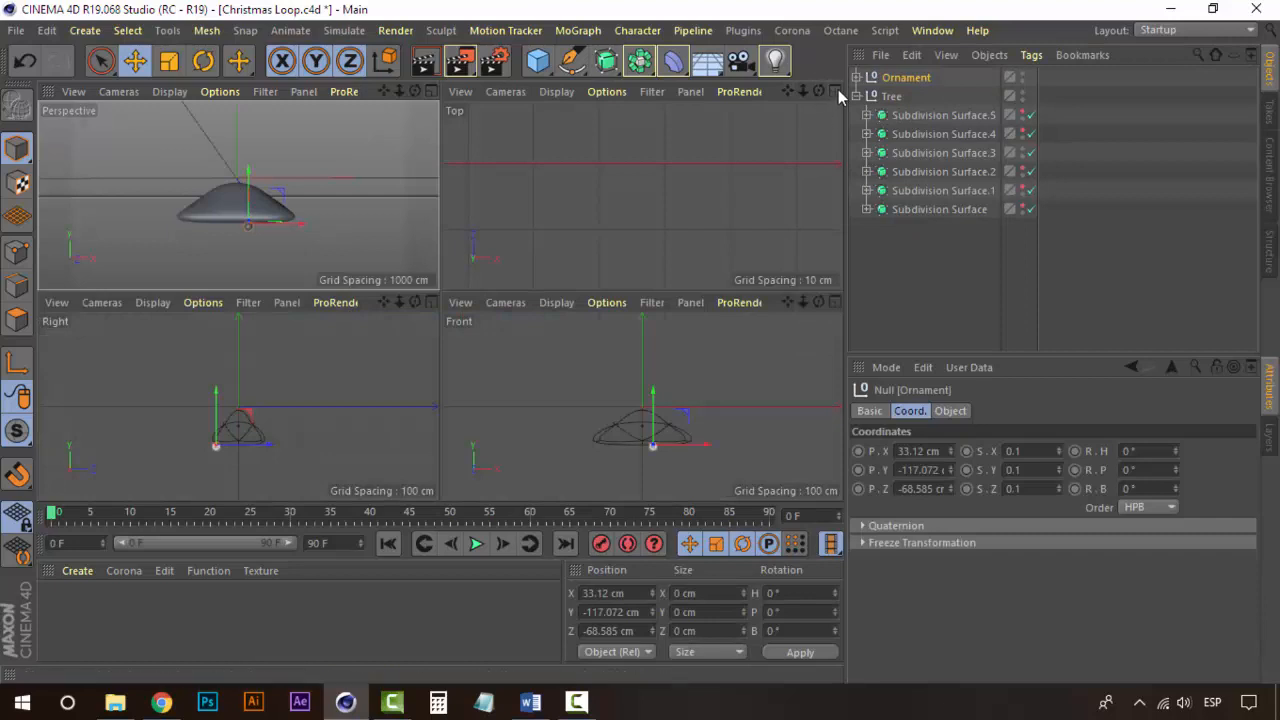
left_click(836, 91)
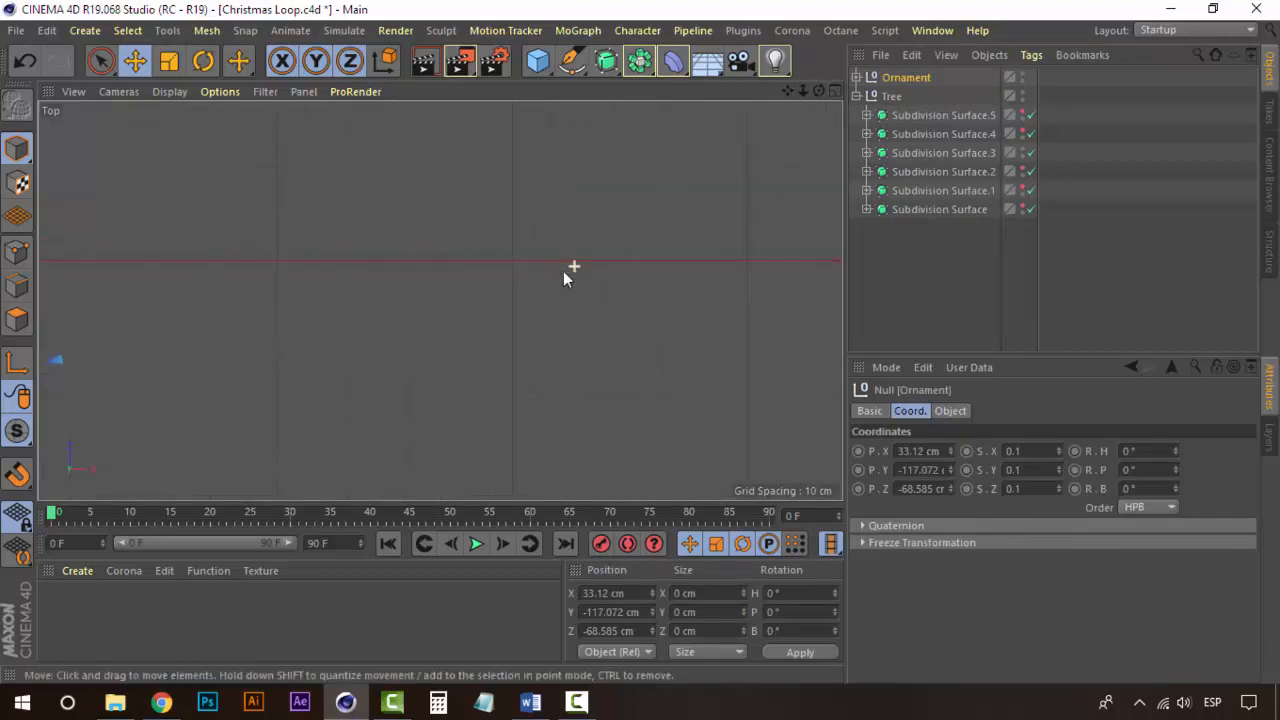
scroll(475, 298, "down", 8)
scroll(237, 302, "up", 5)
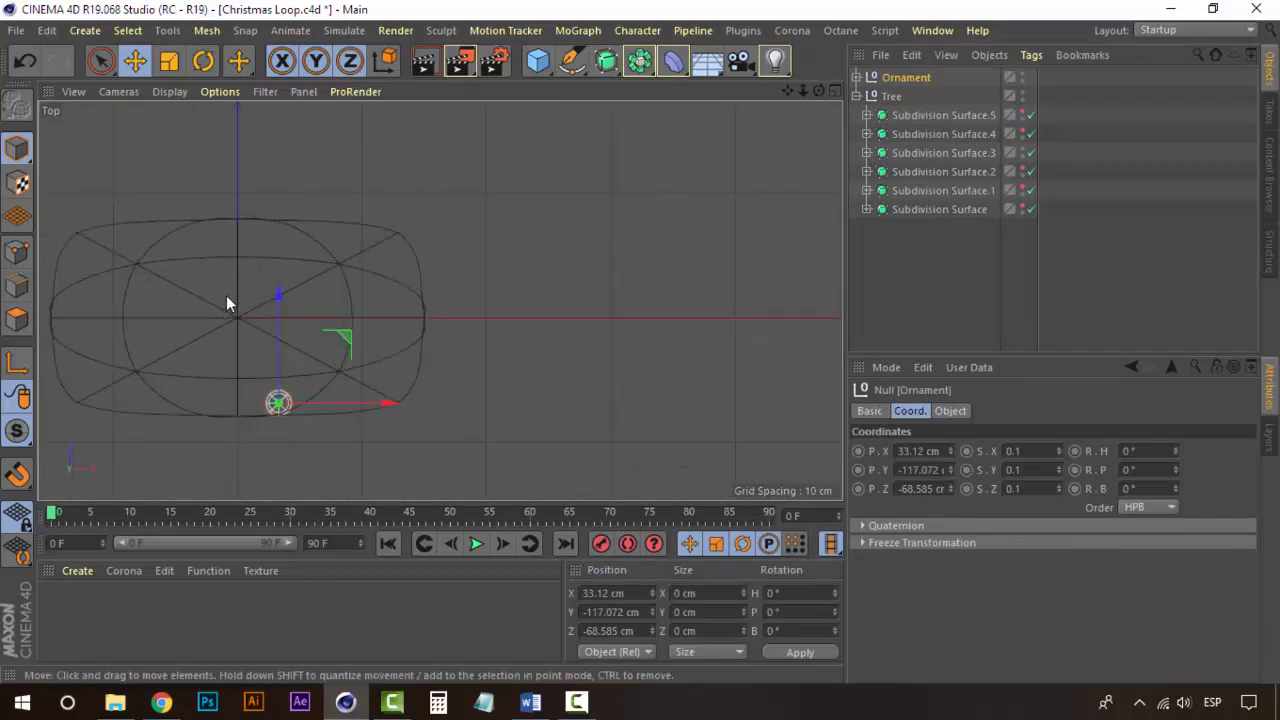
middle_click_drag(226, 295, 471, 260, "alt")
scroll(432, 307, "up", 3)
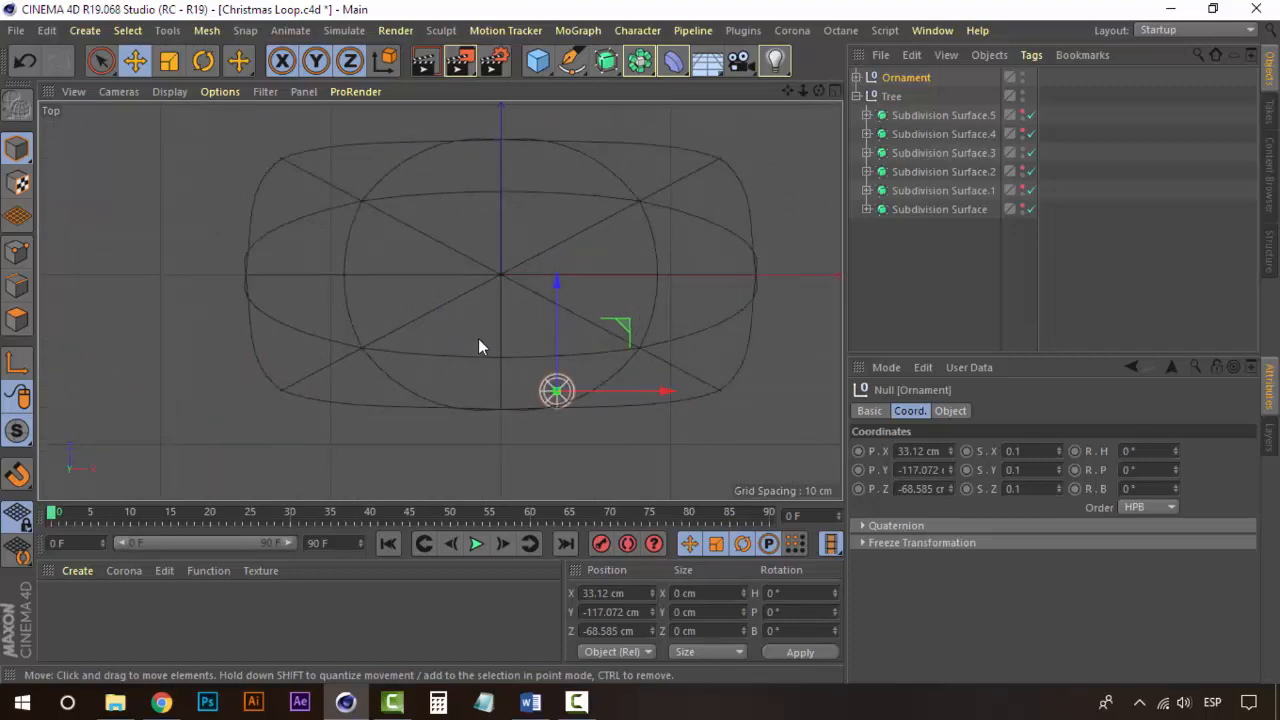
scroll(479, 343, "up", 2)
middle_click_drag(498, 354, 457, 313, "alt")
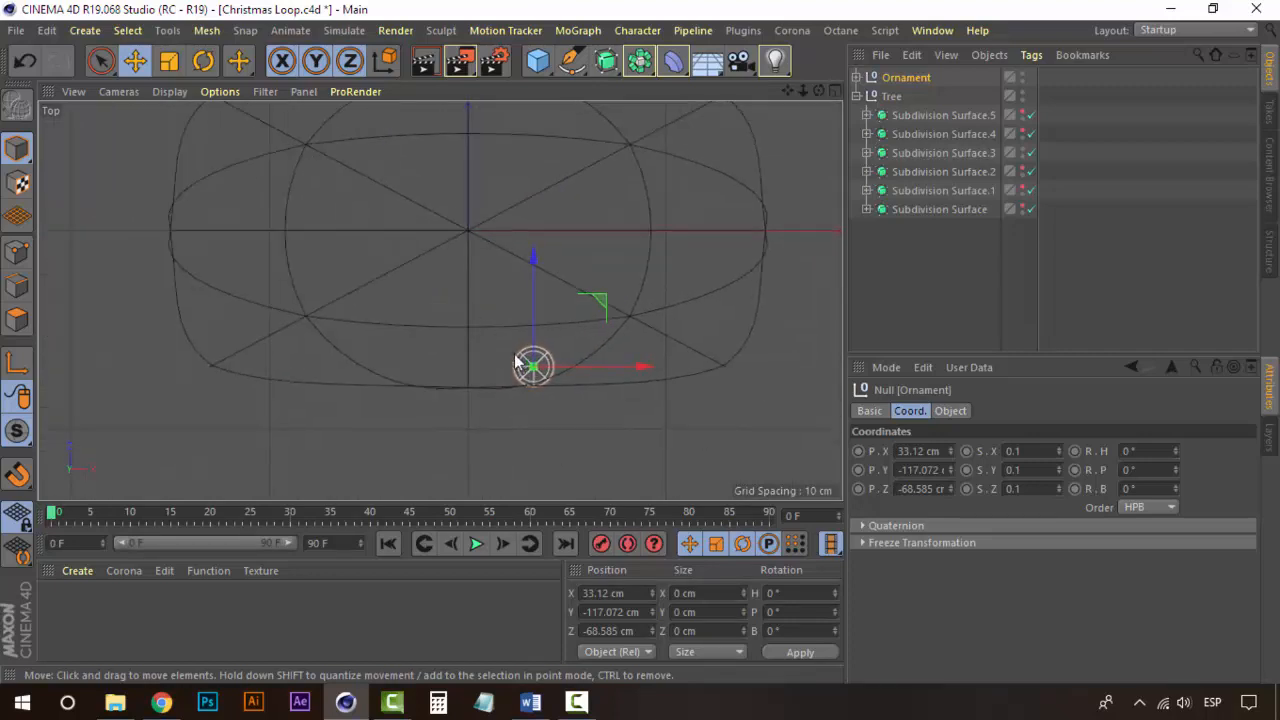
middle_click_drag(460, 245, 443, 300, "alt")
left_click_drag(519, 321, 521, 333)
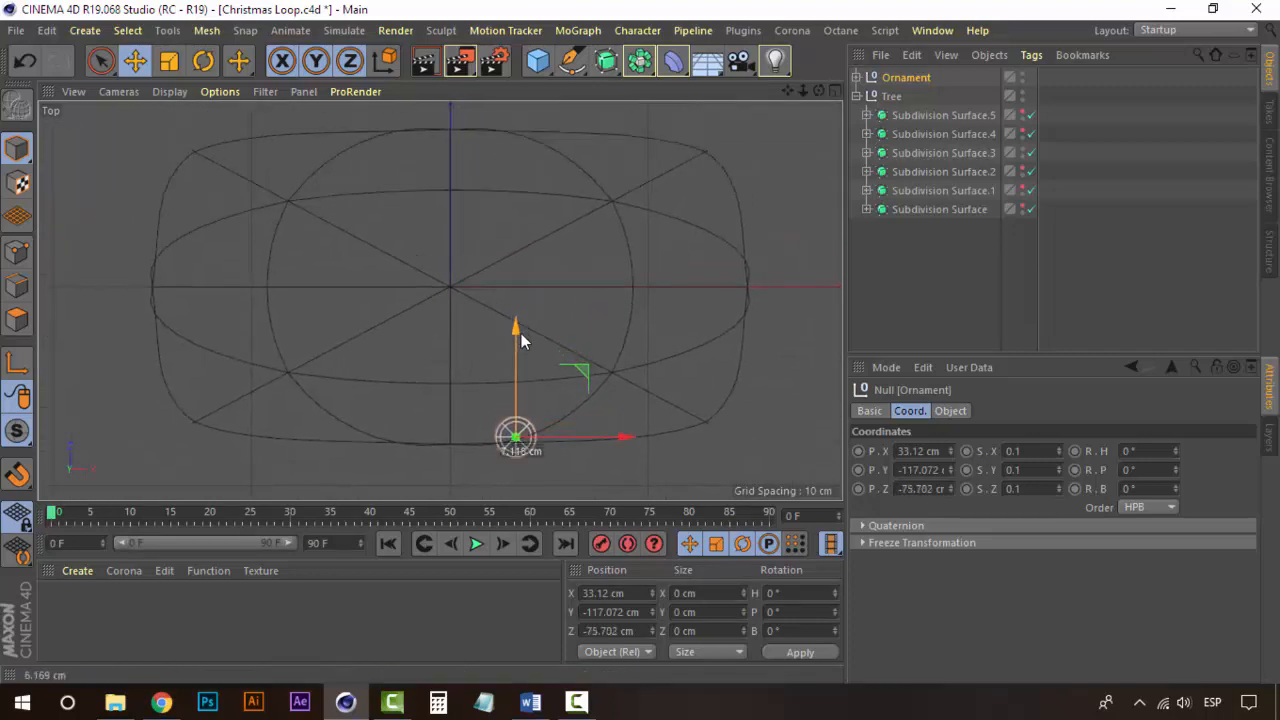
left_click_drag(614, 437, 645, 440)
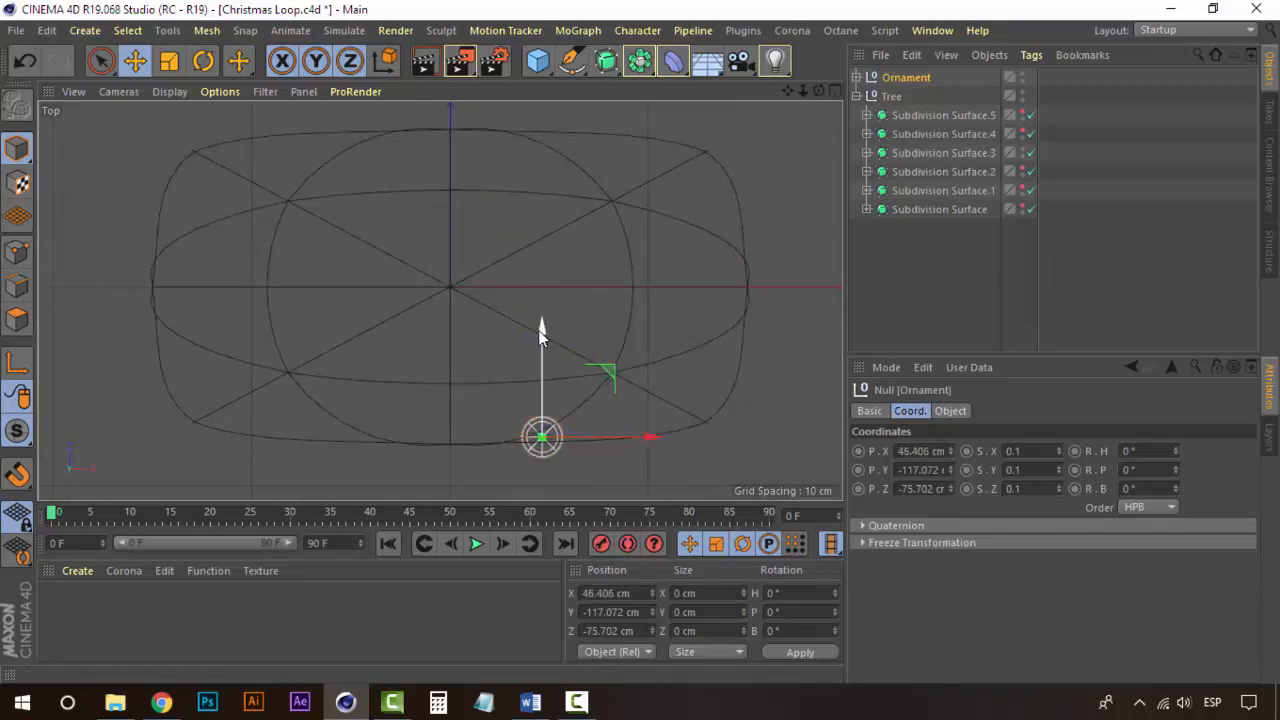
left_click_drag(544, 331, 539, 332)
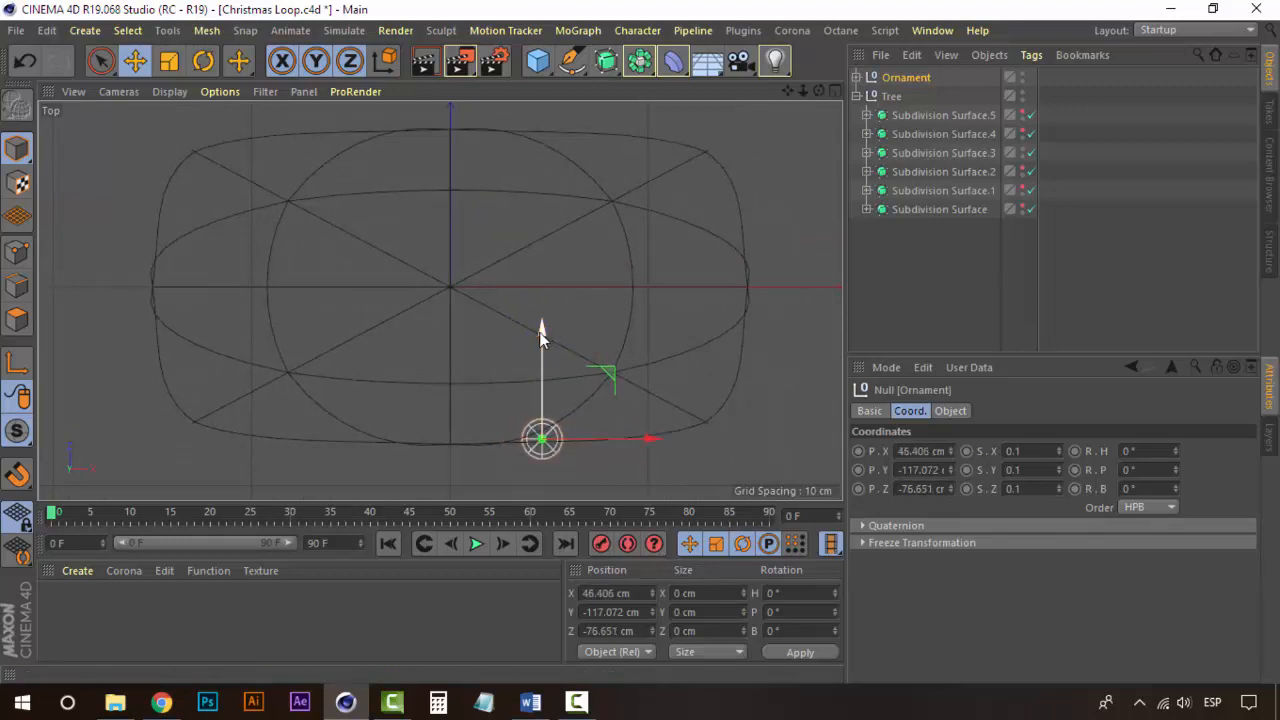
left_click_drag(651, 437, 640, 438)
Move the ornament along the tier's outline to its front-right corner, at about X 107 cm and Z -63 cm
left_click(954, 232)
left_click(902, 78)
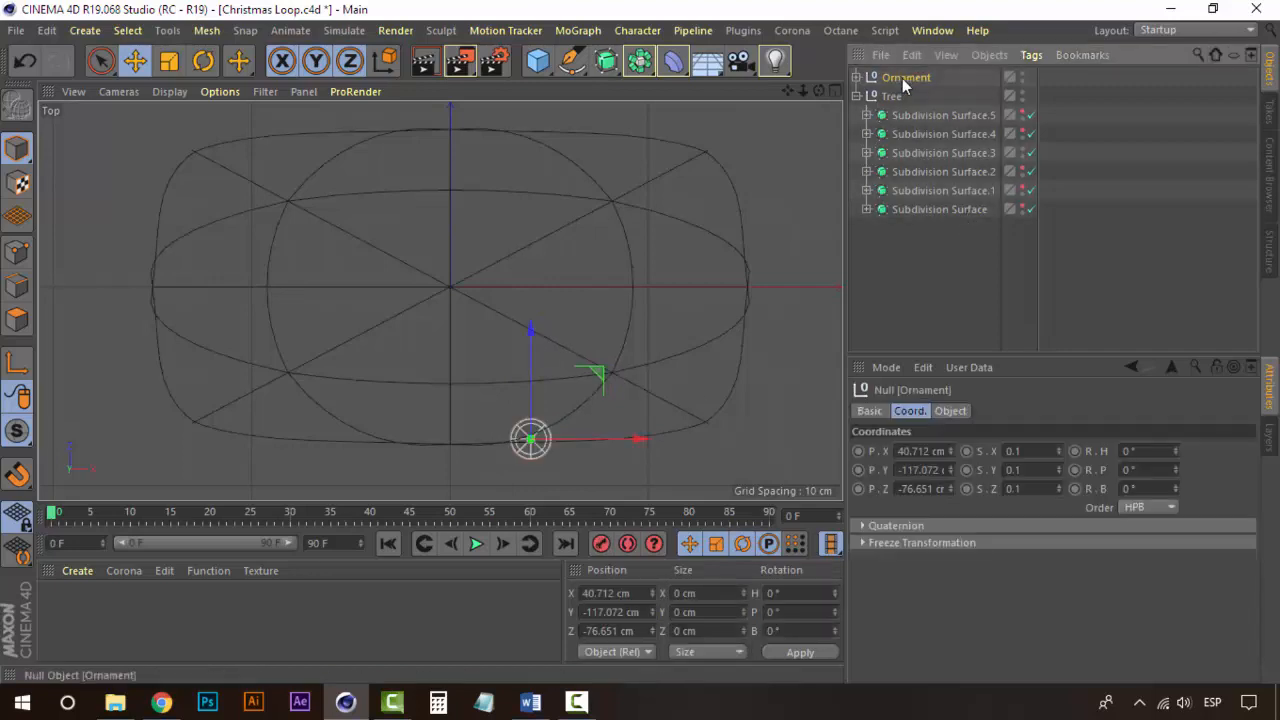
left_click_drag(536, 337, 521, 337)
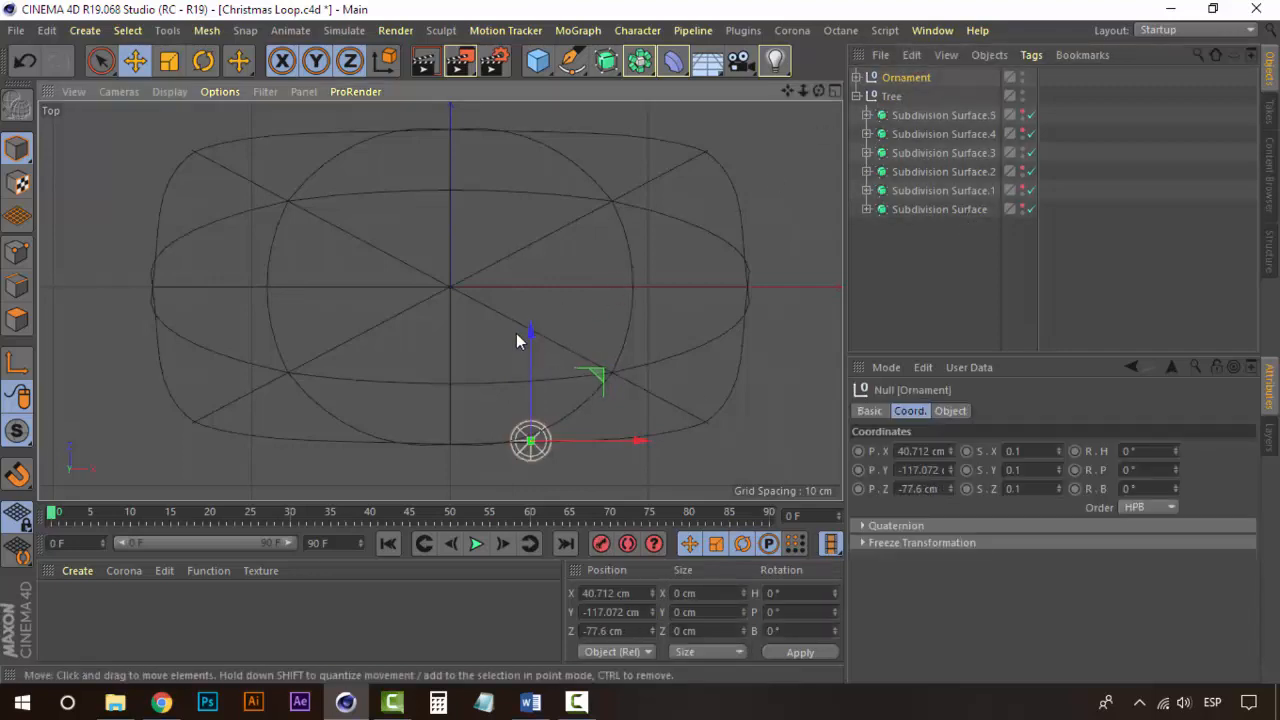
key("ctrl+z")
left_click_drag(637, 440, 765, 437)
left_click_drag(663, 334, 666, 314)
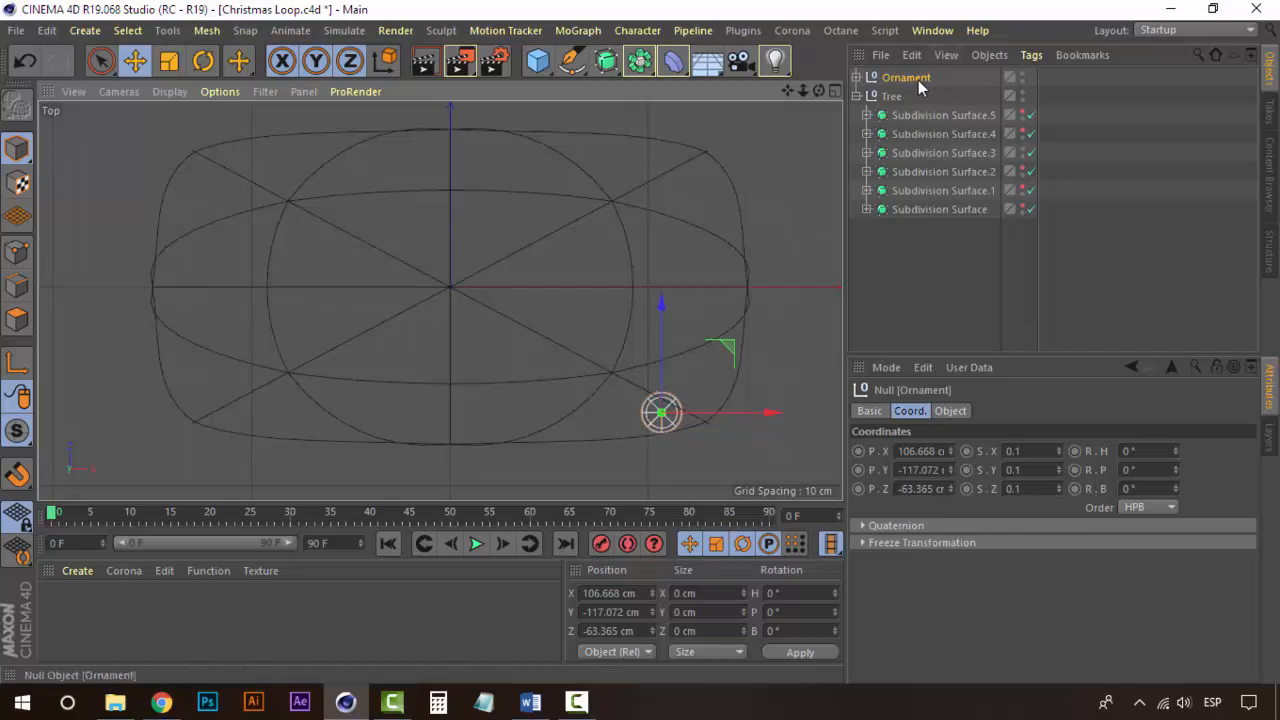
Duplicate the ornament and place the copy on the tier's front edge, at about X 36 cm and Z -77 cm
key("ctrl+c")
key("ctrl+v")
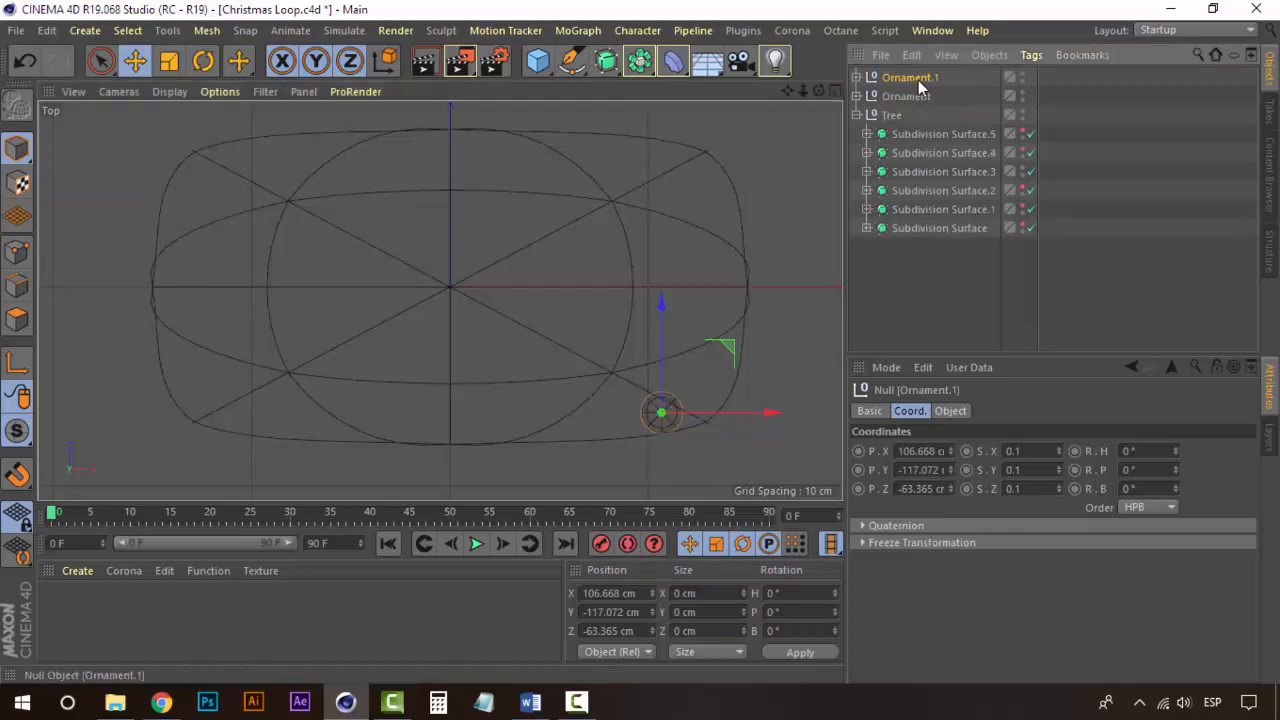
mouse_move(647, 410)
left_mouse_down()
mouse_move(270, 412)
mouse_move(655, 408)
left_mouse_up()
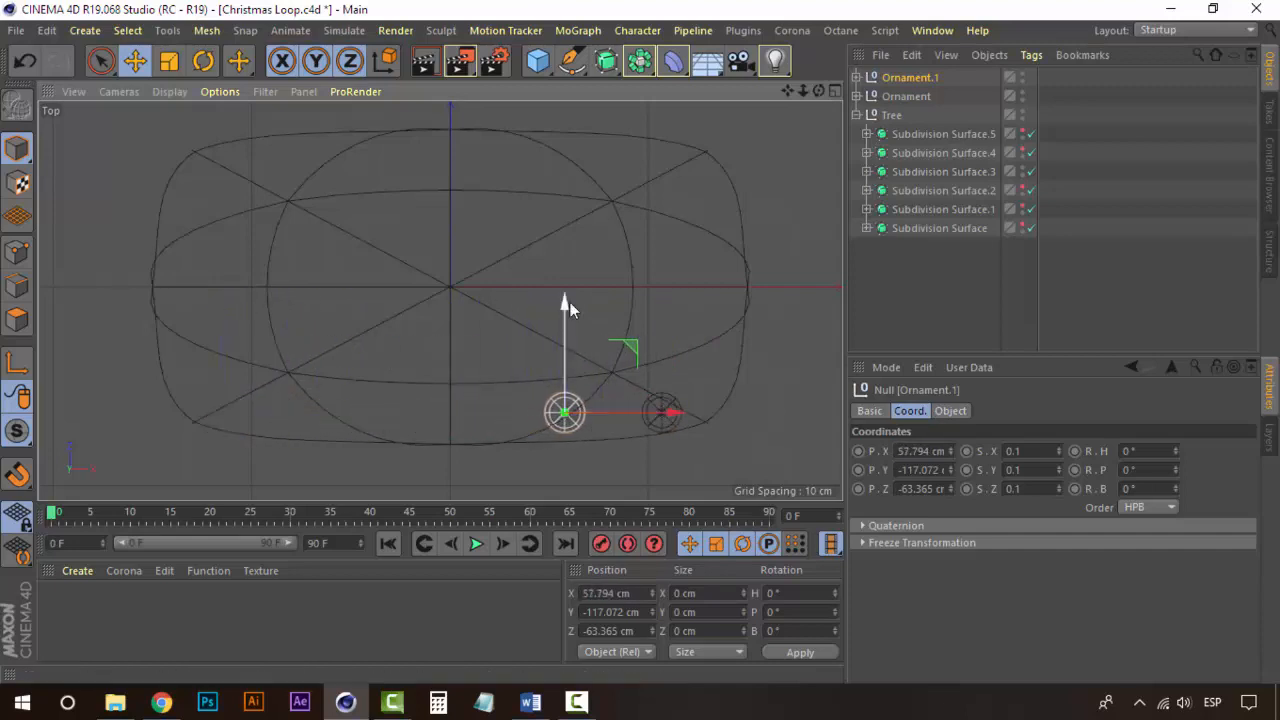
left_click_drag(570, 302, 574, 333)
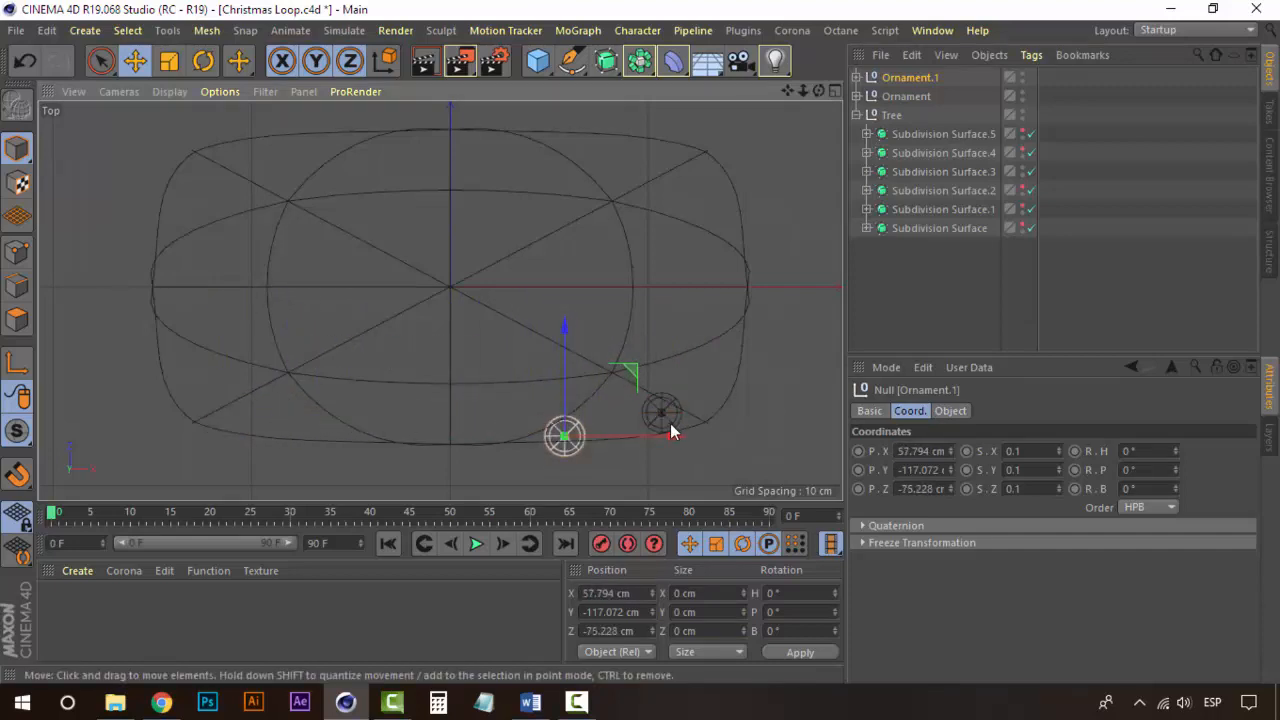
left_click_drag(671, 434, 629, 437)
left_click_drag(522, 337, 522, 342)
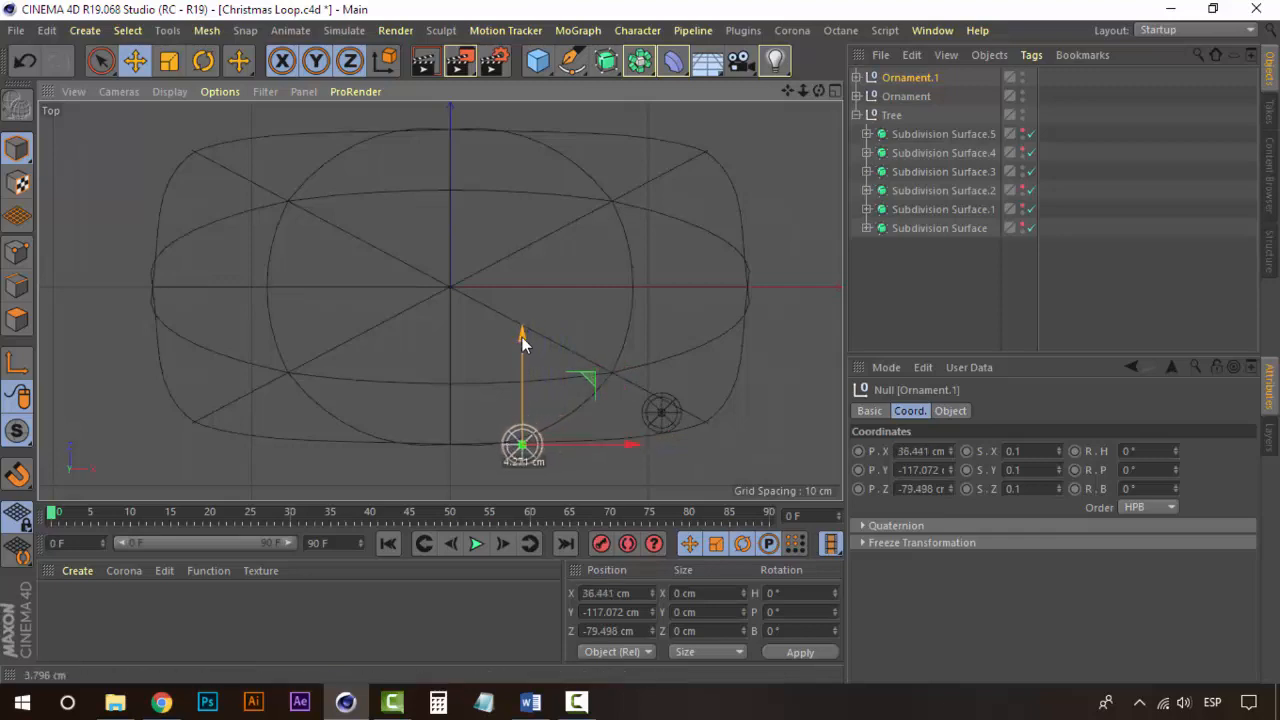
Duplicate the second ornament and slide the copy along the front edge to the opposite side of the tier's centre
key("ctrl+c")
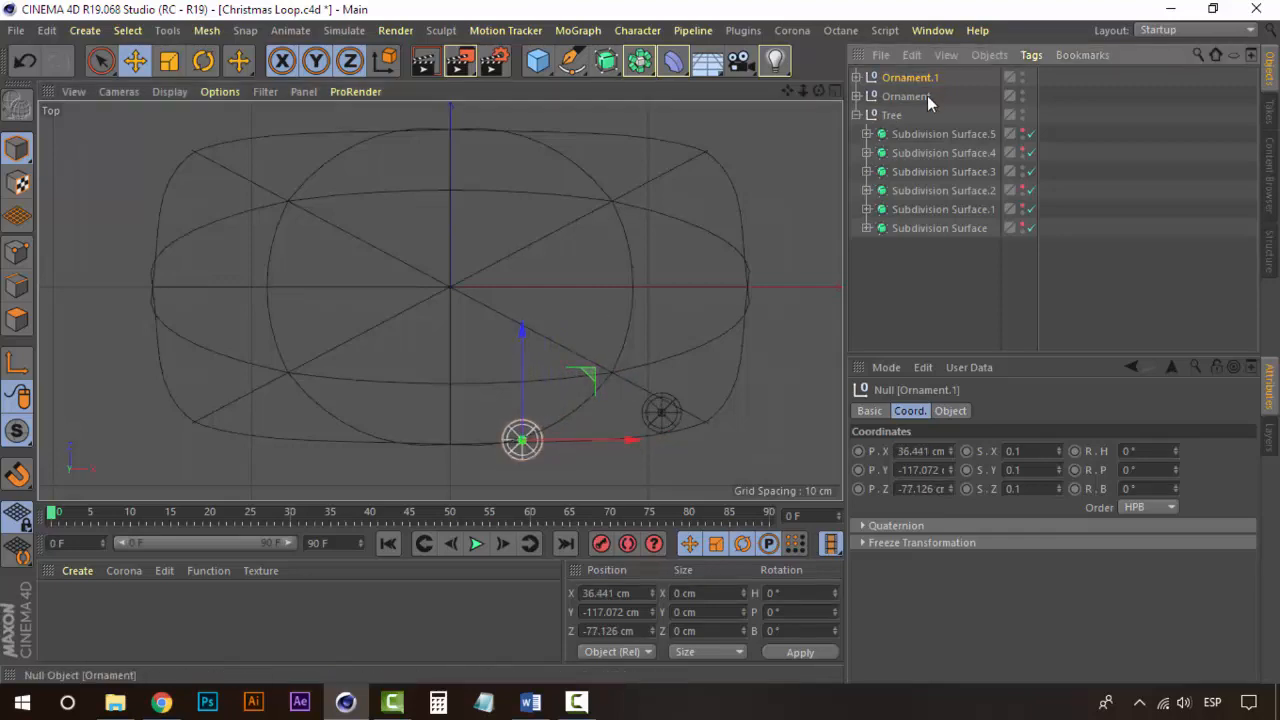
key("ctrl+v")
left_click_drag(602, 439, 304, 416)
Add a fourth ornament copy at the tier's front-left corner, about X -107 cm and Z -64 cm, and check the row in perspective
key("ctrl+c")
key("ctrl+v")
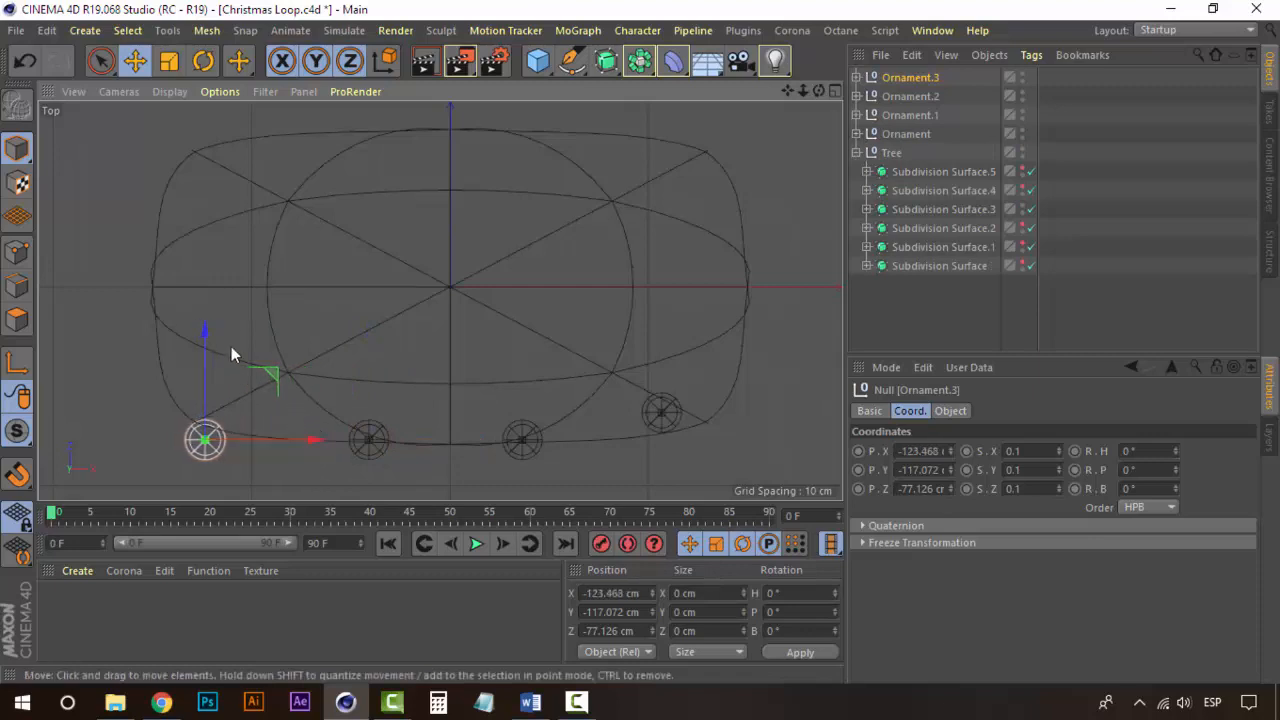
left_click_drag(207, 327, 210, 296)
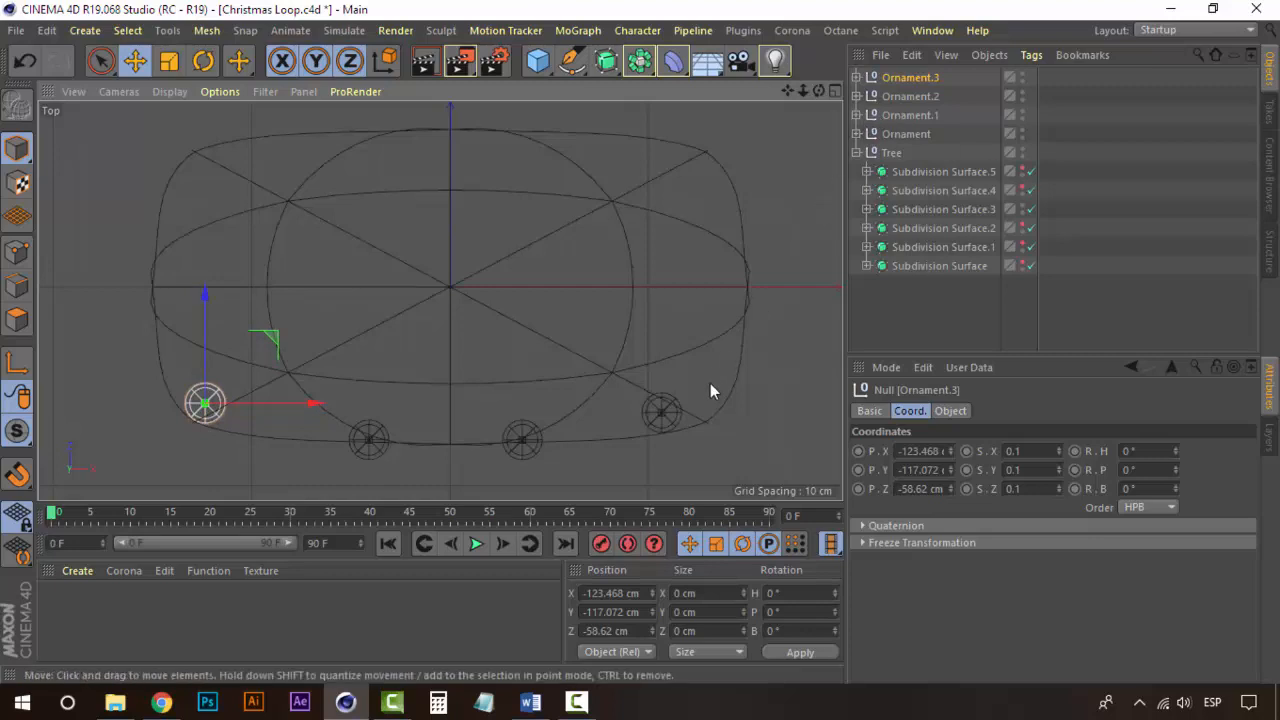
left_click_drag(319, 404, 351, 412)
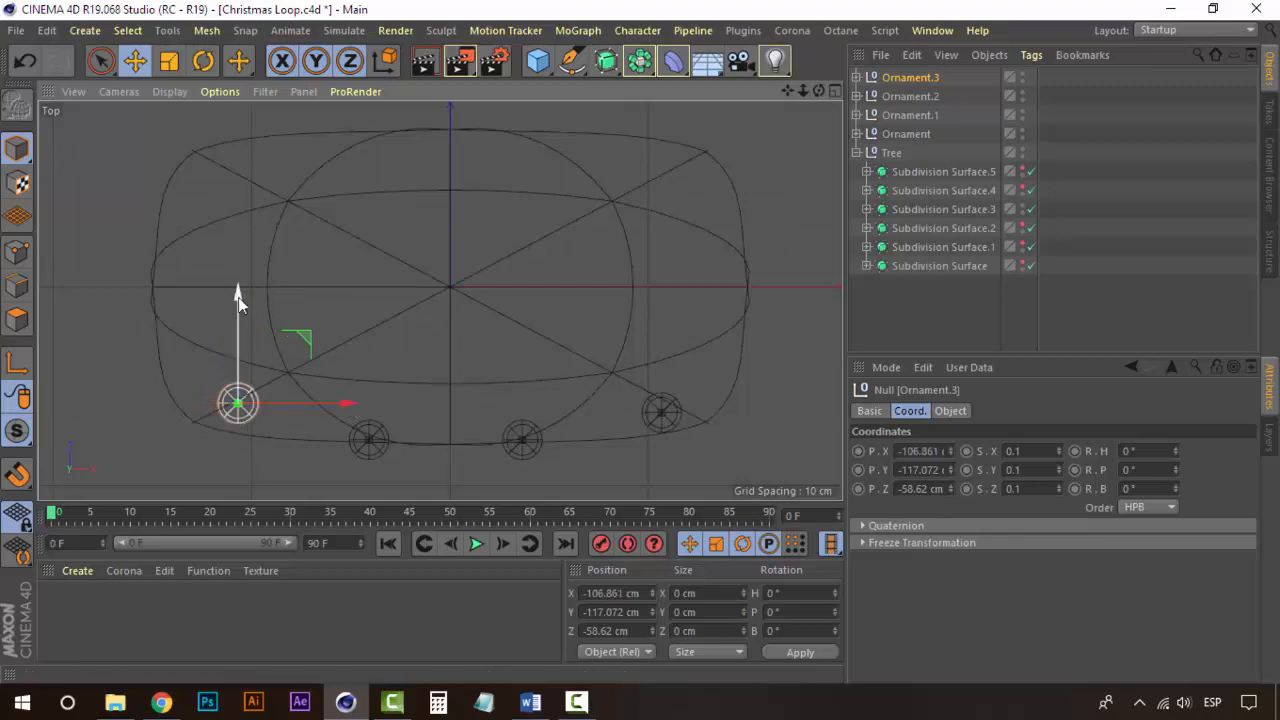
left_click_drag(238, 297, 236, 308)
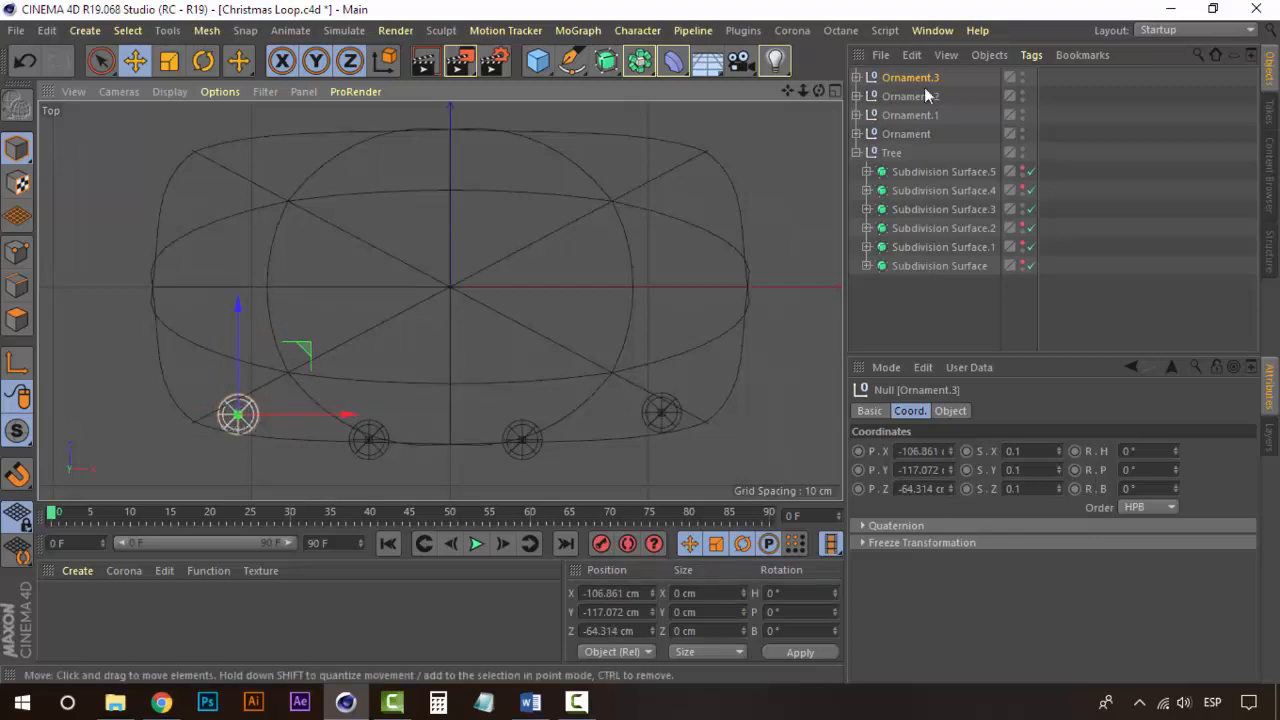
left_click(836, 91)
left_click(434, 91)
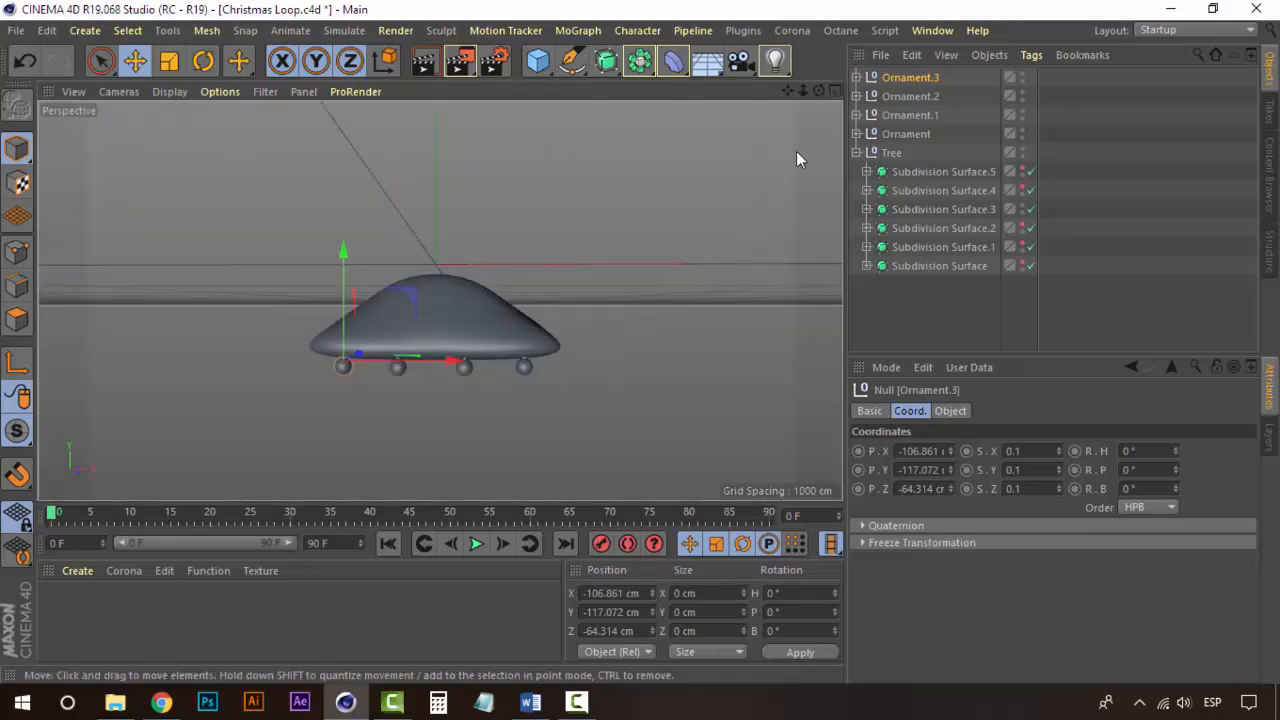
left_click(835, 91)
left_click(835, 91)
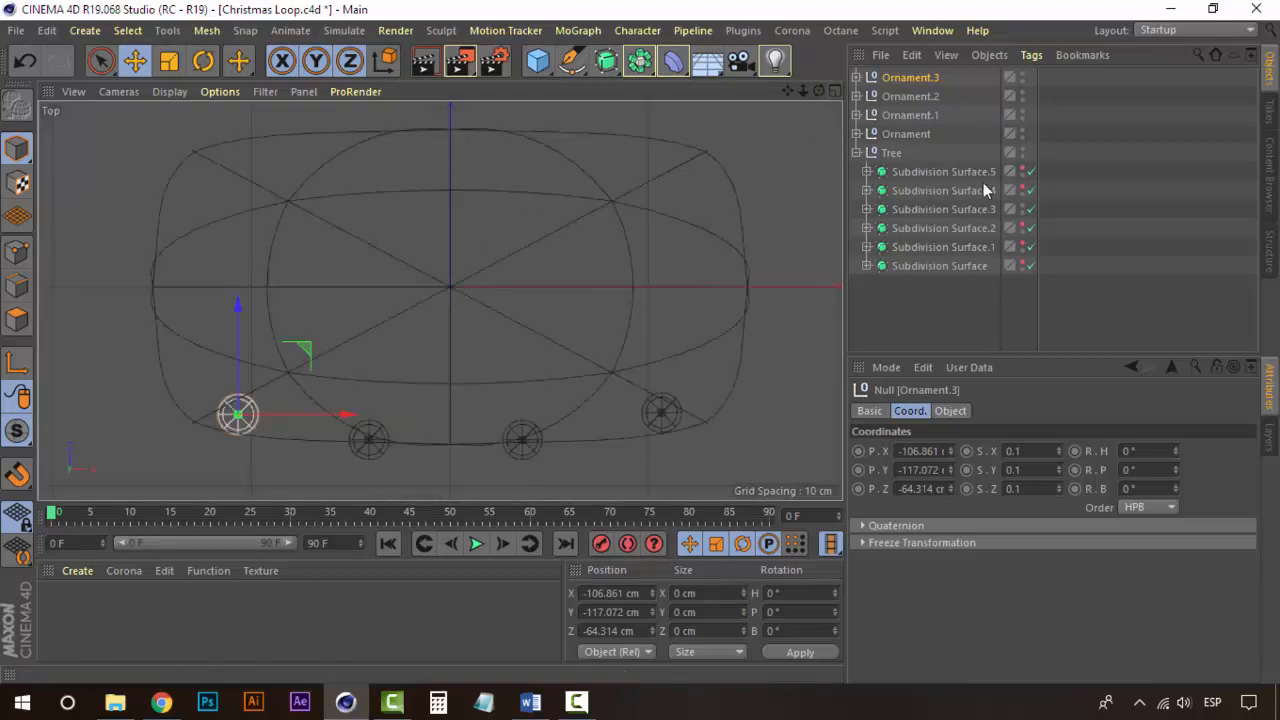
Try placing copies of the four ornaments toward the tier's back side, at about Z 42 cm, and delete them
left_click(908, 134, "shift")
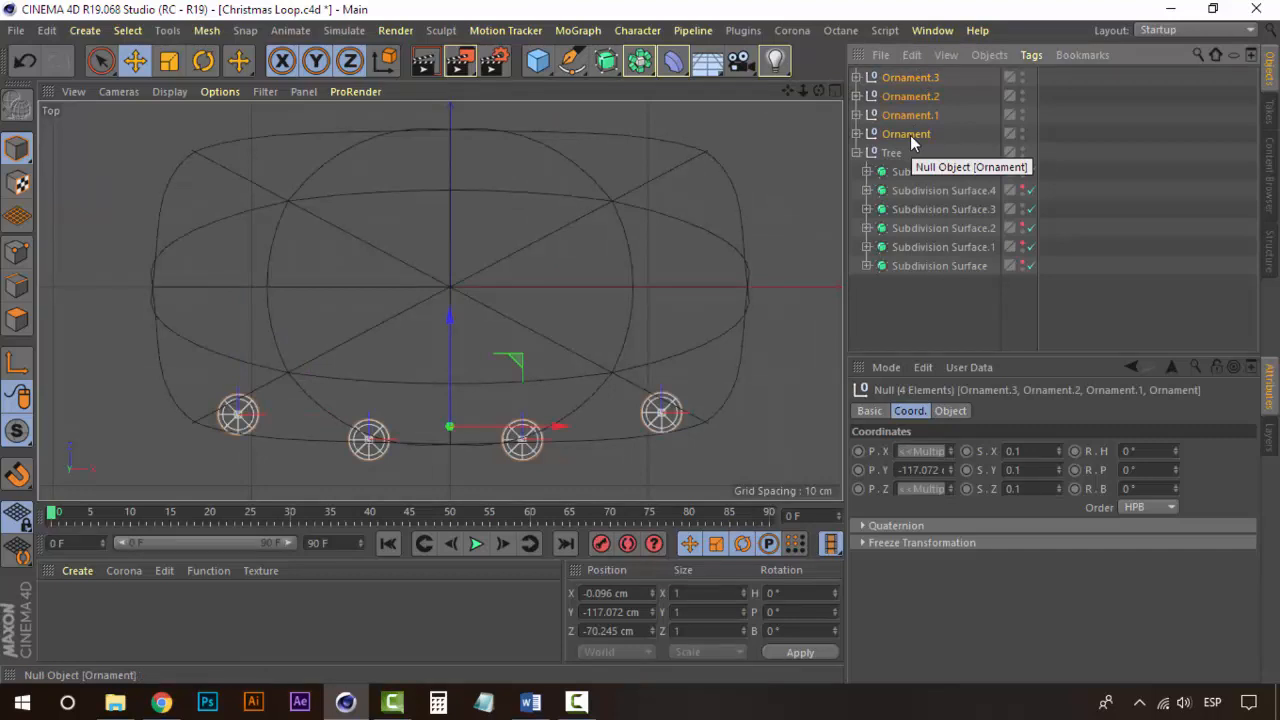
key("ctrl+c")
key("ctrl+v")
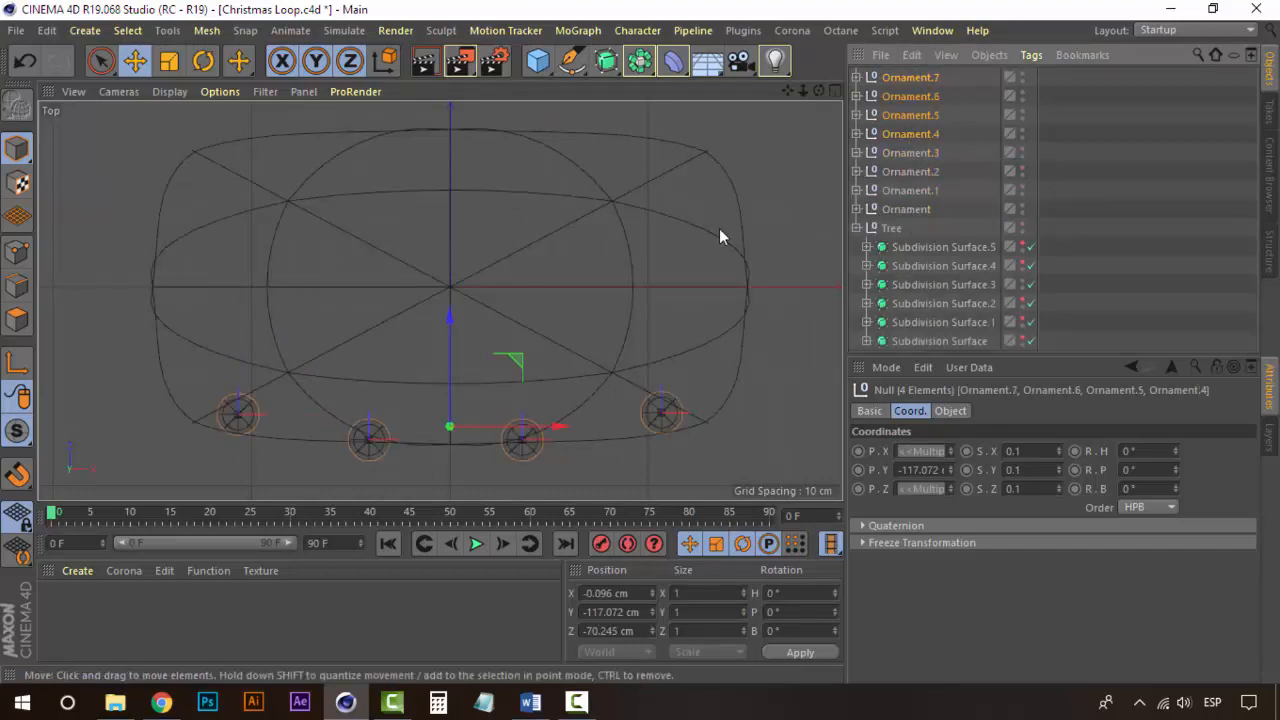
left_click_drag(453, 325, 459, 129)
middle_click_drag(585, 184, 571, 294)
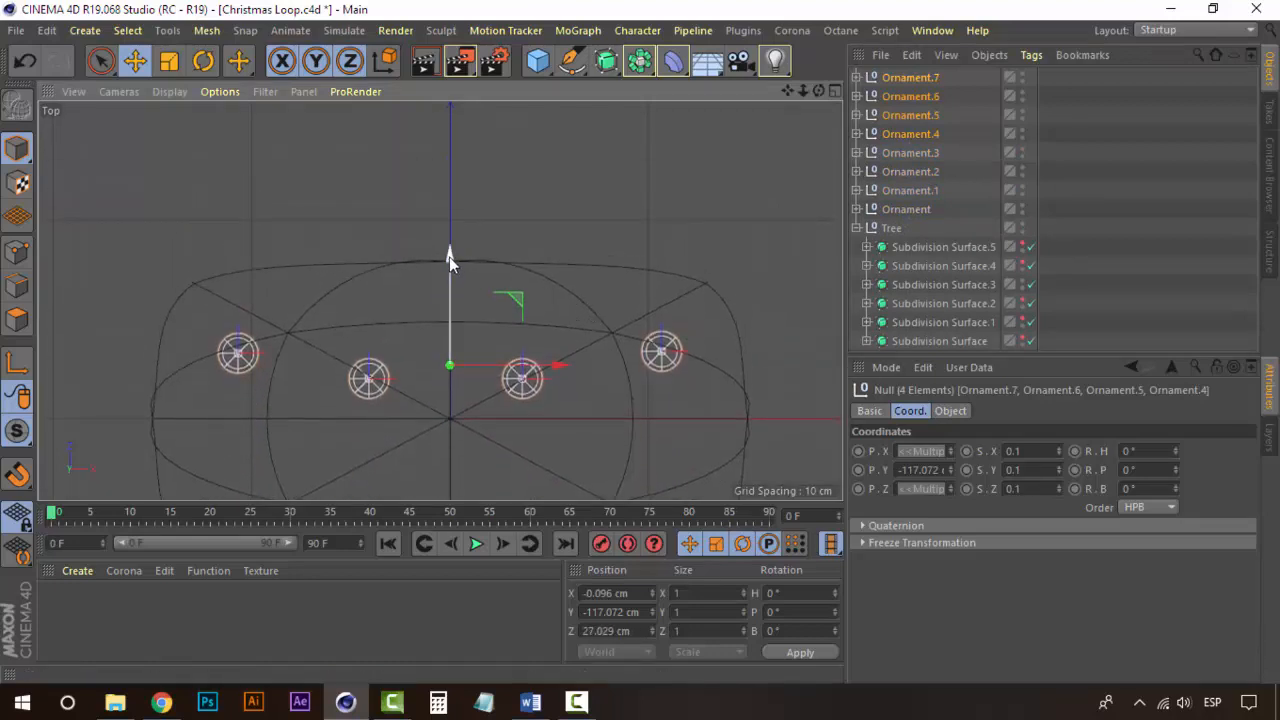
left_click_drag(449, 257, 454, 229)
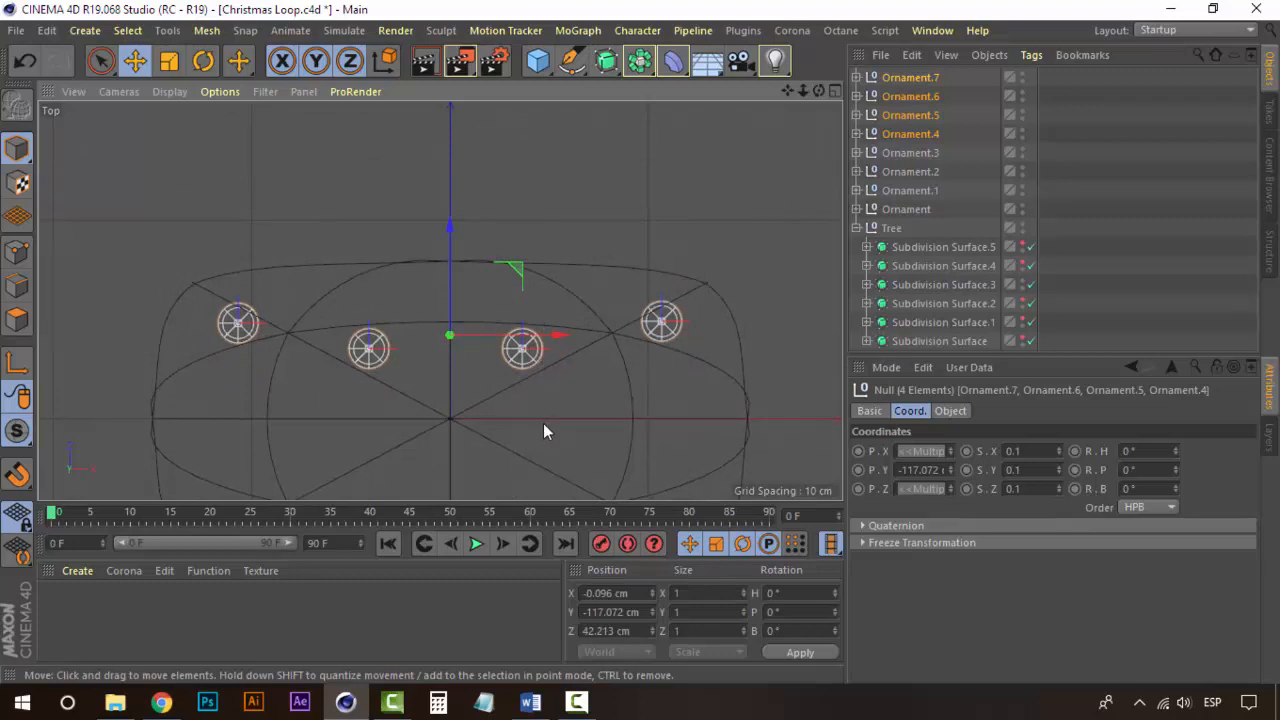
middle_click_drag(543, 423, 546, 284)
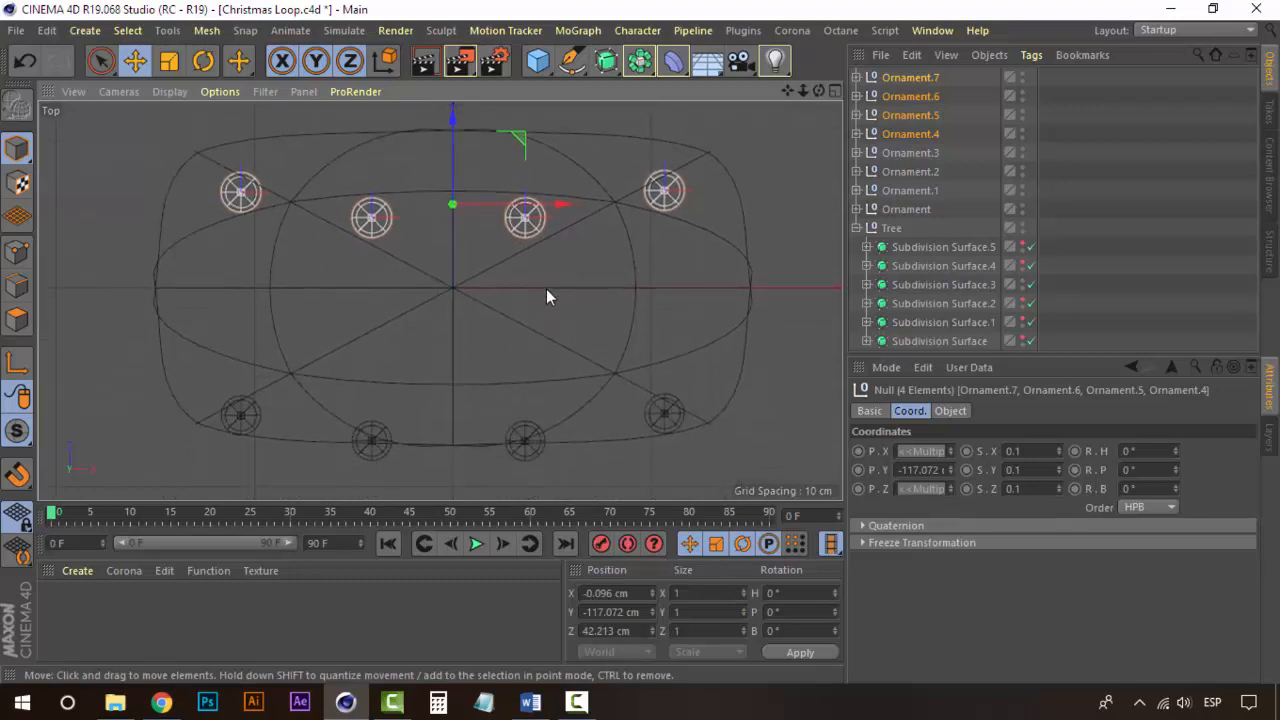
key("Delete")
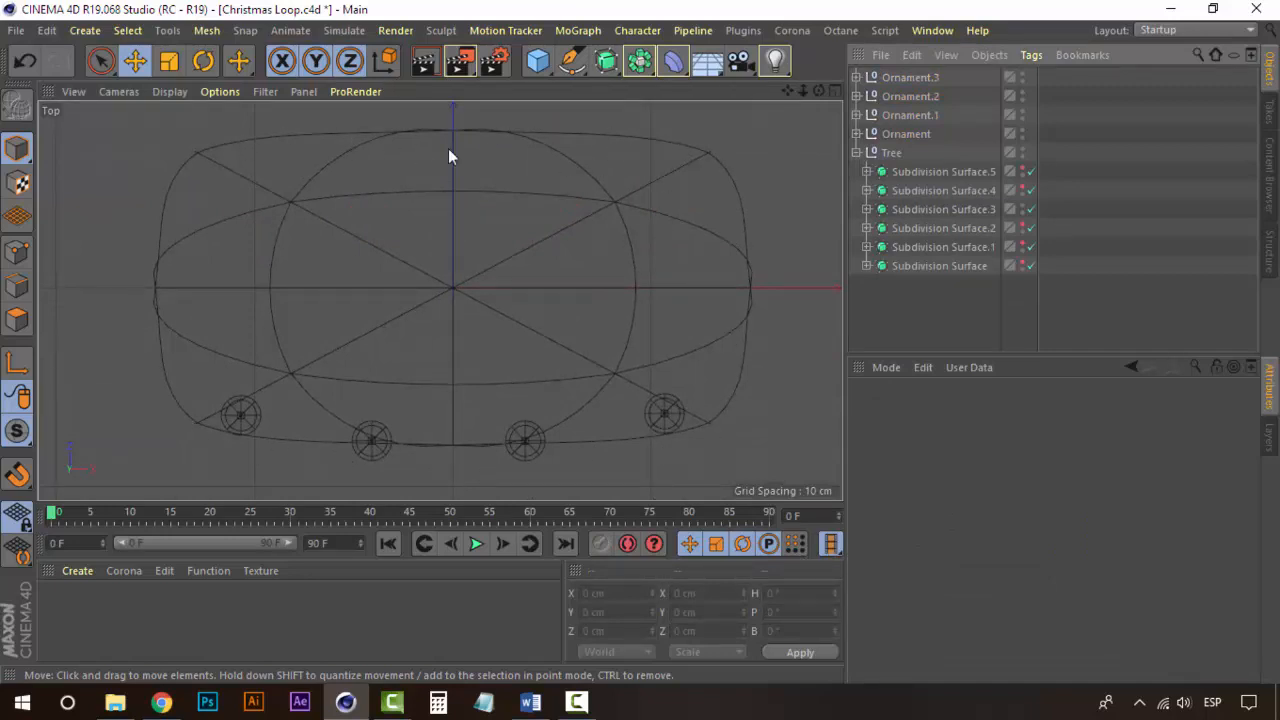
Duplicate the original ornament and move the copy to the tier's right side, at about X 137 cm and Z -8 cm
left_click(908, 133)
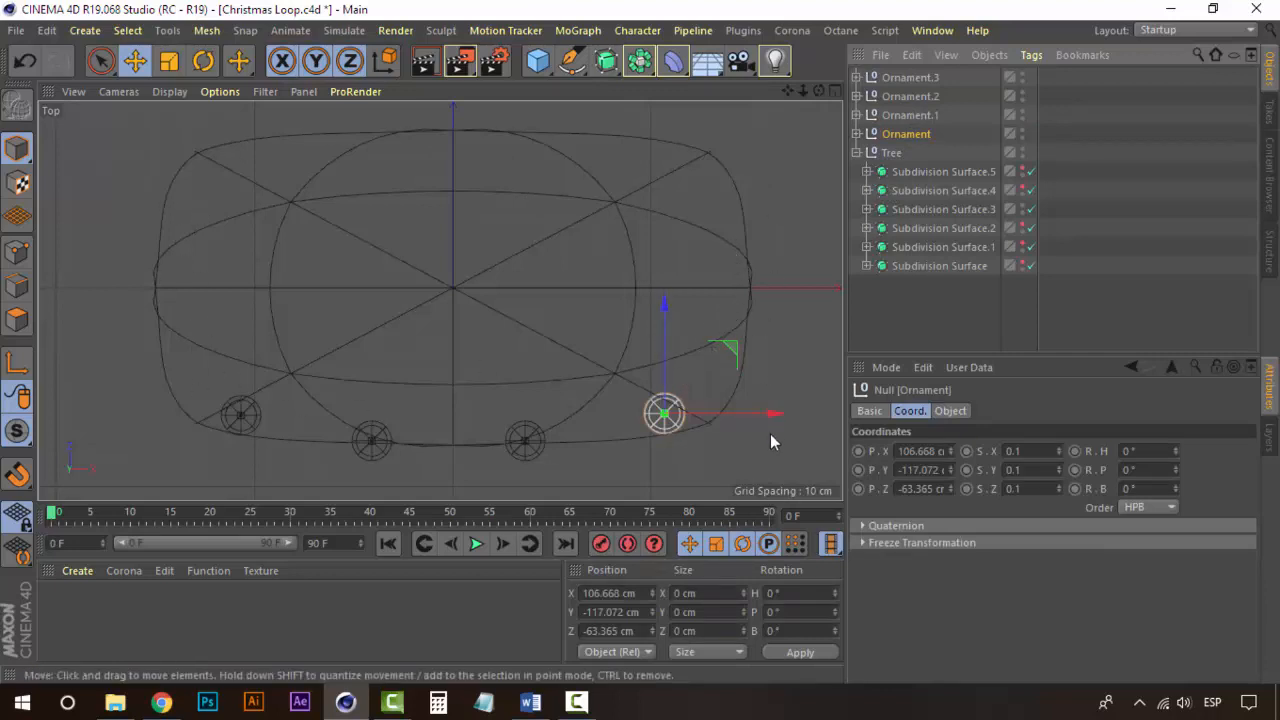
key("ctrl+v")
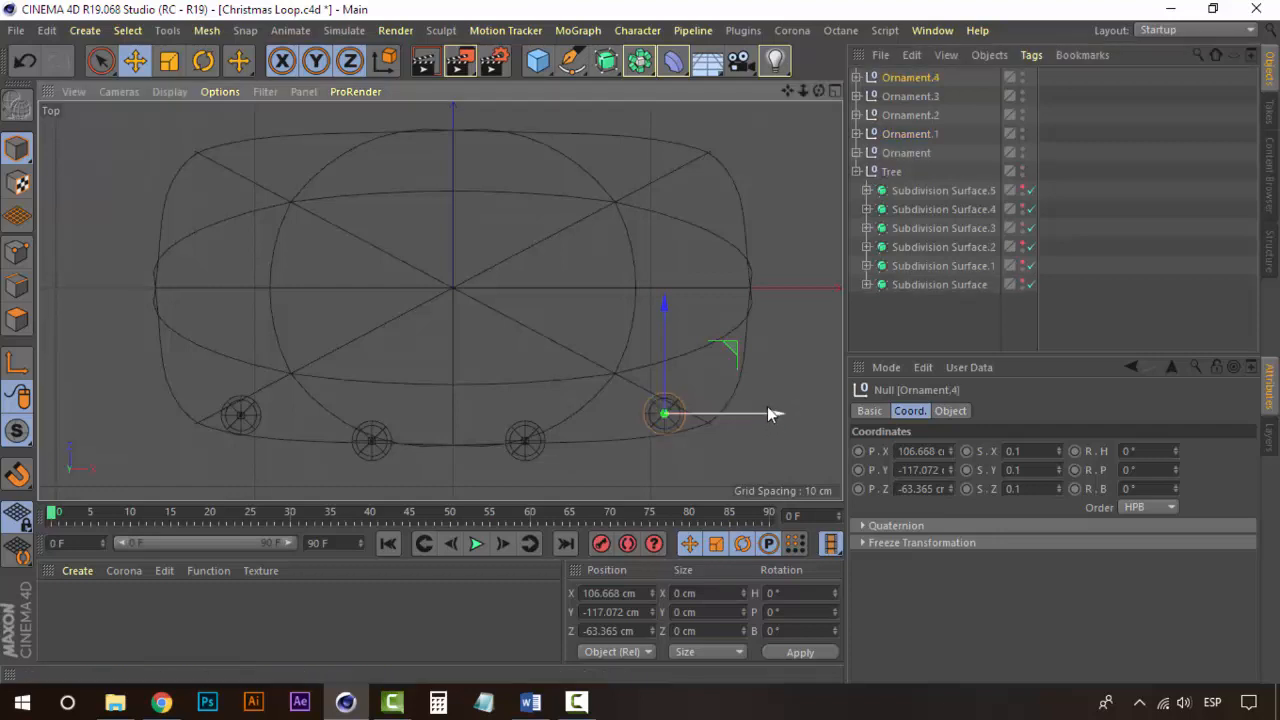
left_click_drag(773, 412, 836, 414)
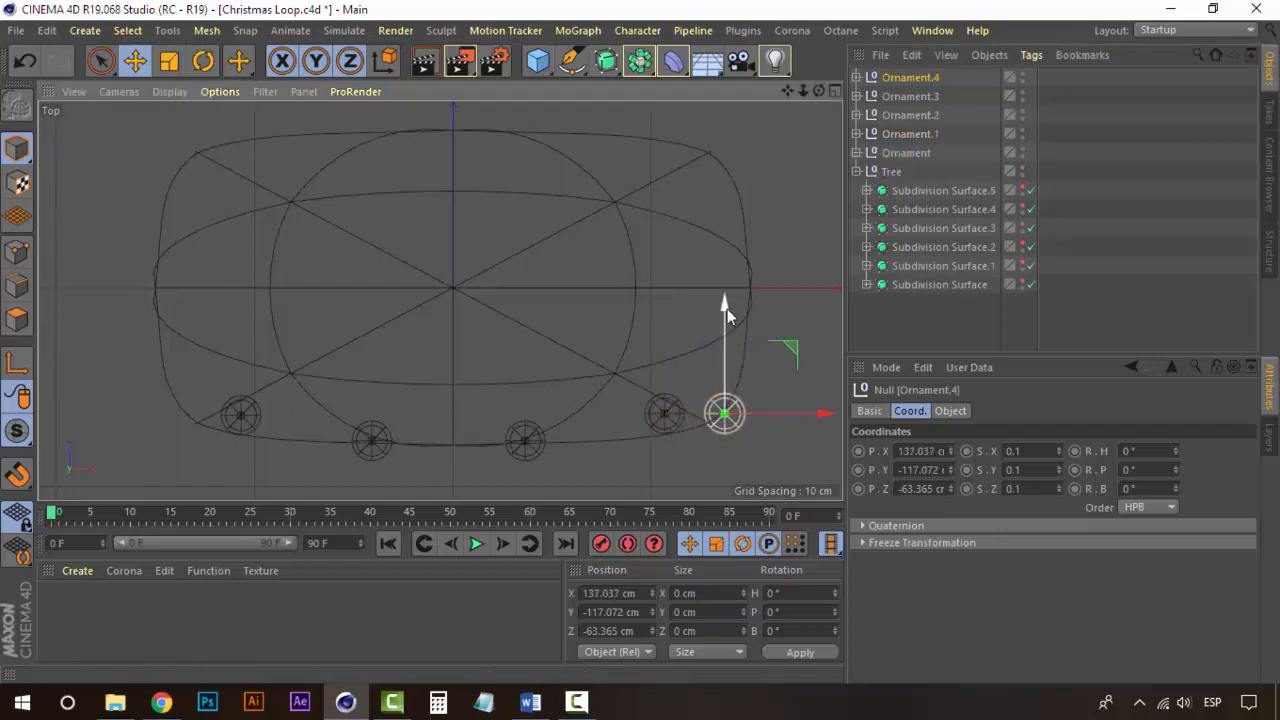
left_click_drag(727, 309, 724, 201)
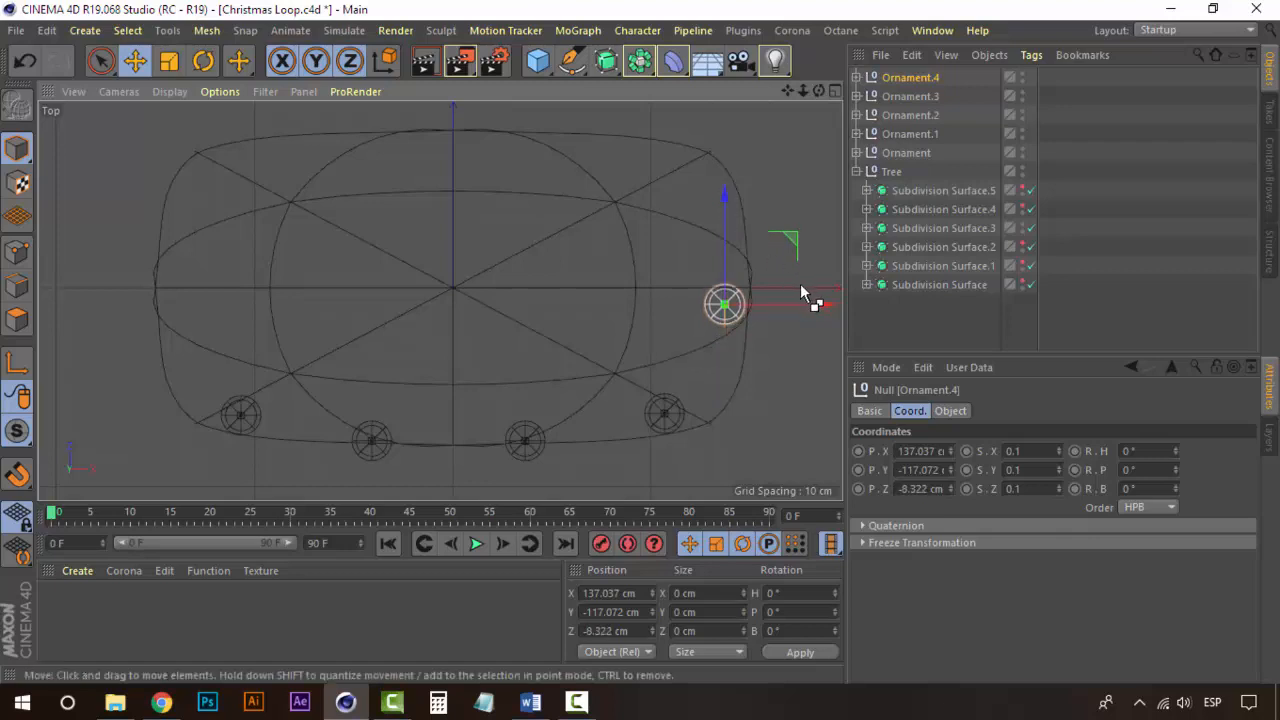
Duplicate the right-side ornament, place the copy on the opposite side at about X -137 cm, and check the row in perspective
key("ctrl+c")
key("ctrl+v")
left_click_drag(760, 310, 277, 293)
left_click(833, 89)
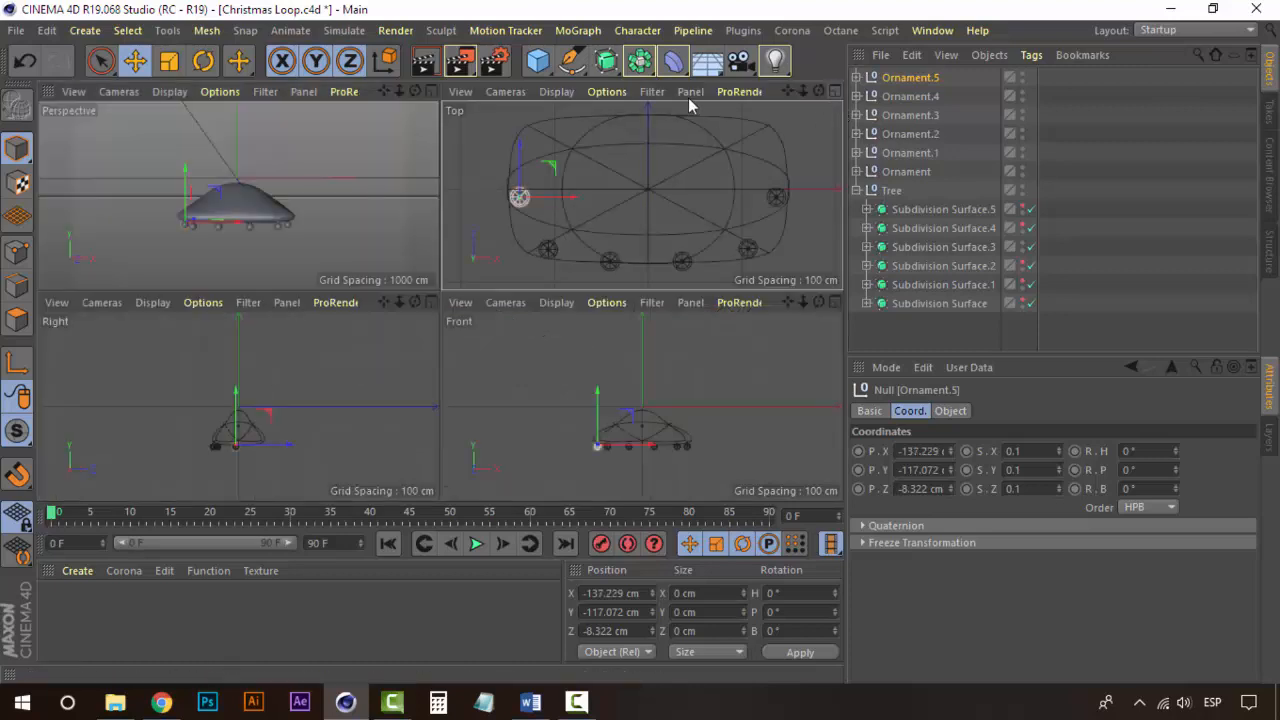
left_click(431, 93)
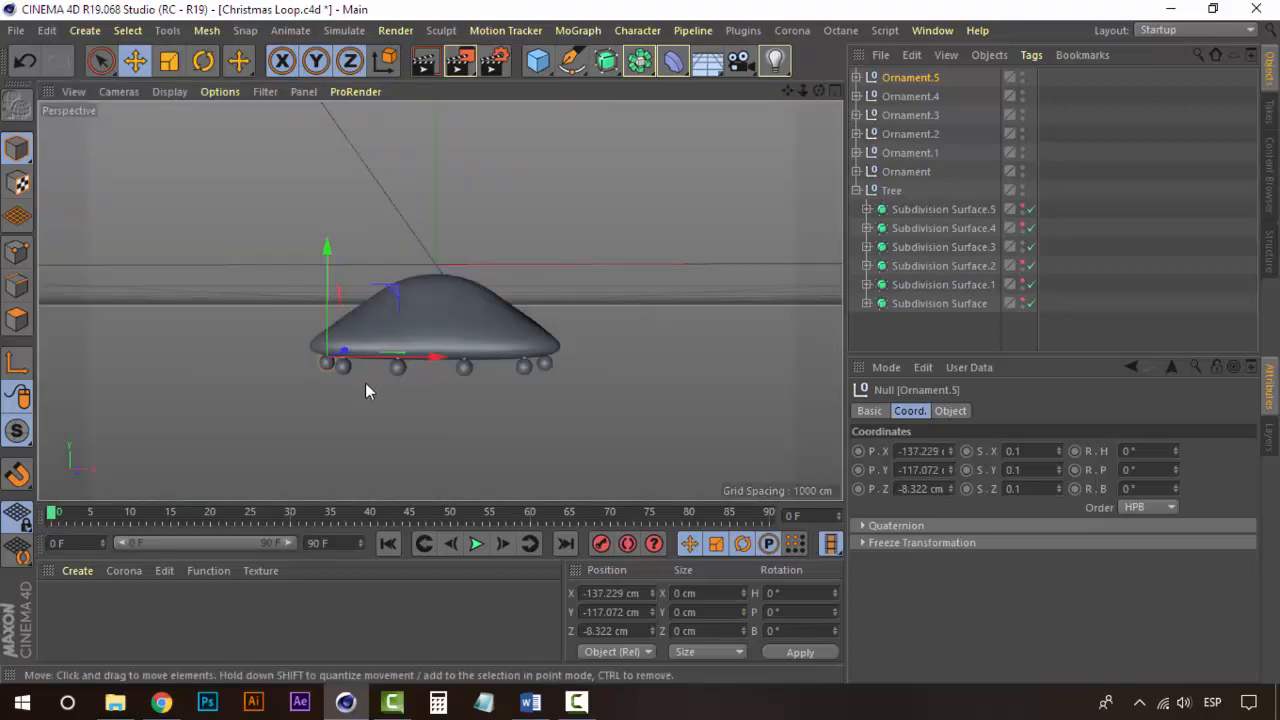
left_click(835, 90)
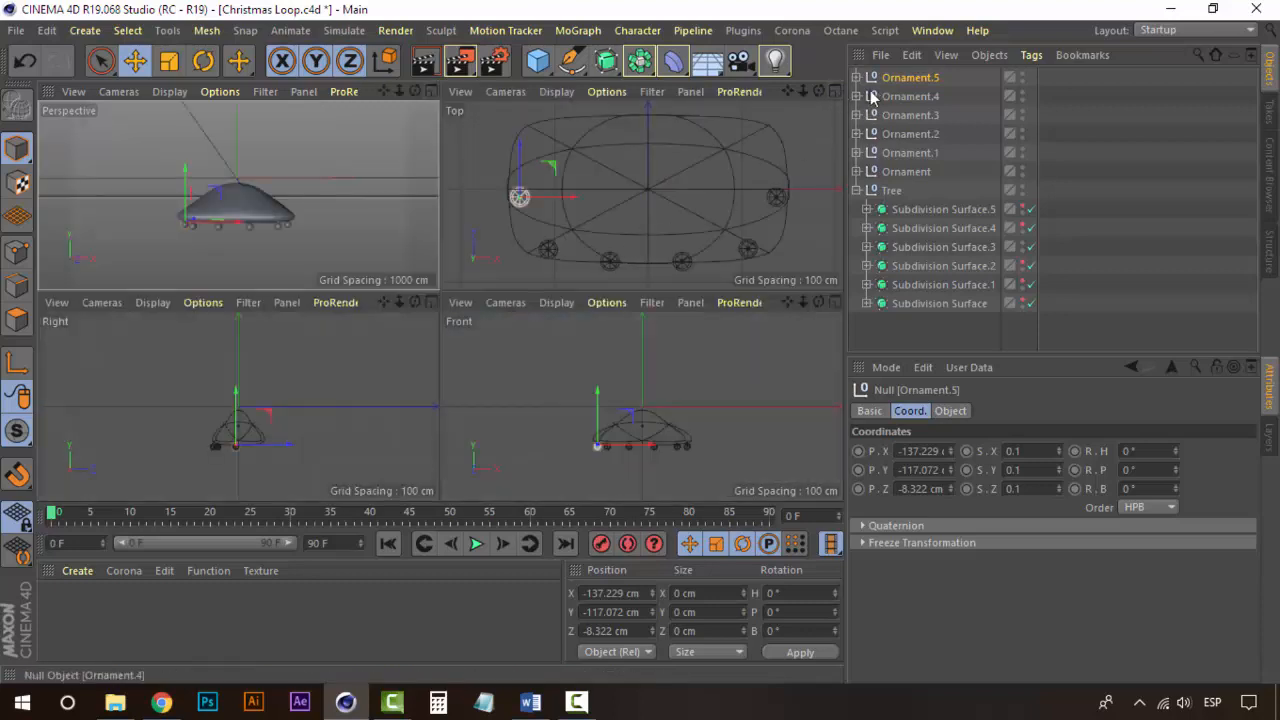
left_click(431, 91)
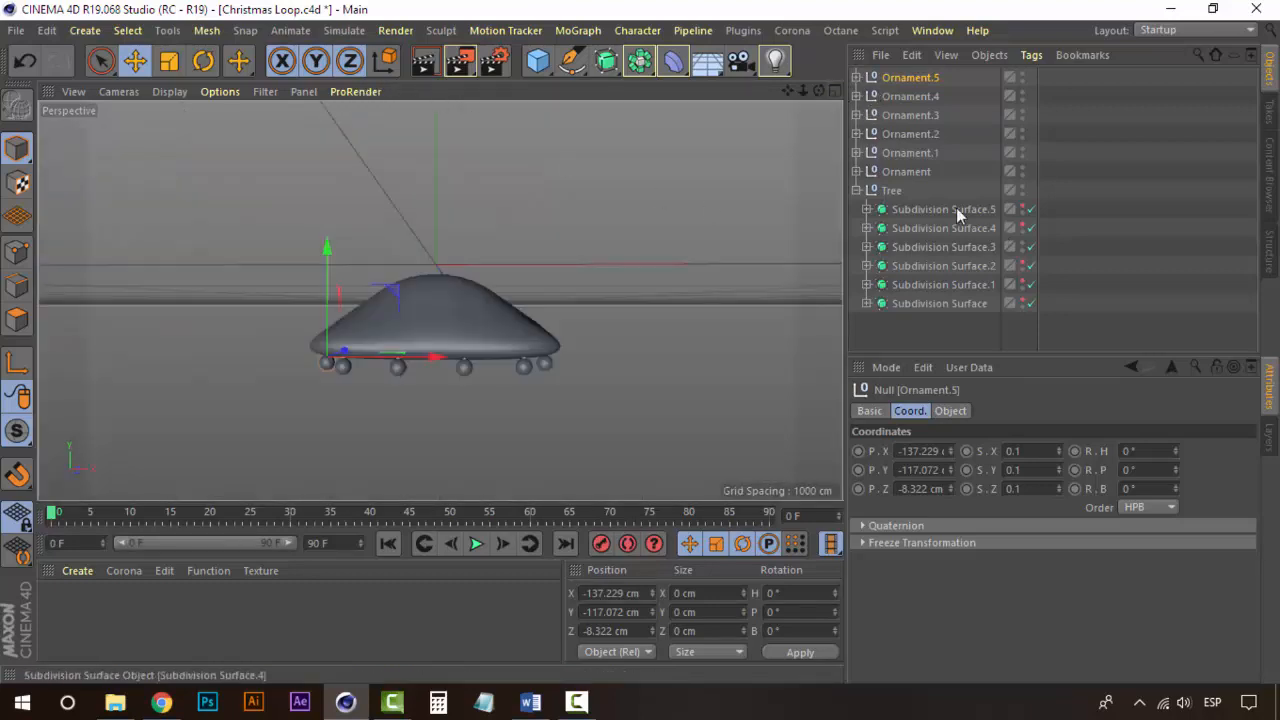
Group all six ornaments and name the group Ring 1
left_click(903, 168)
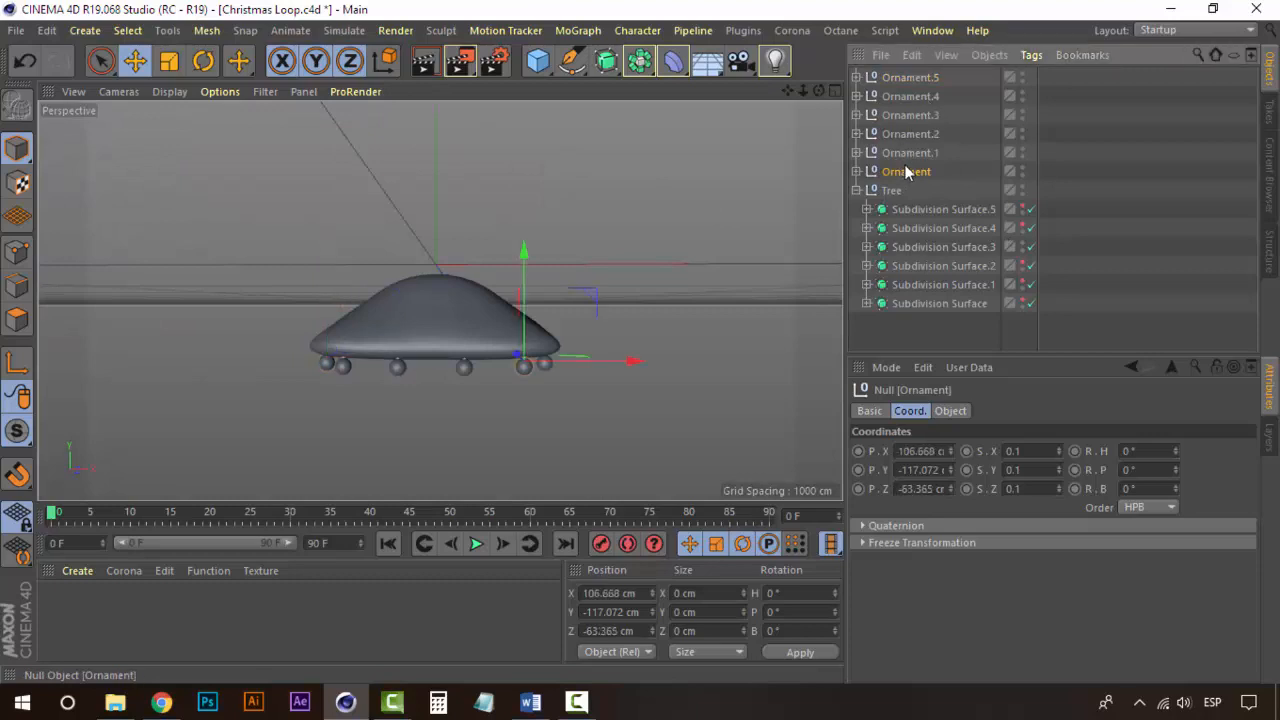
left_click(922, 78)
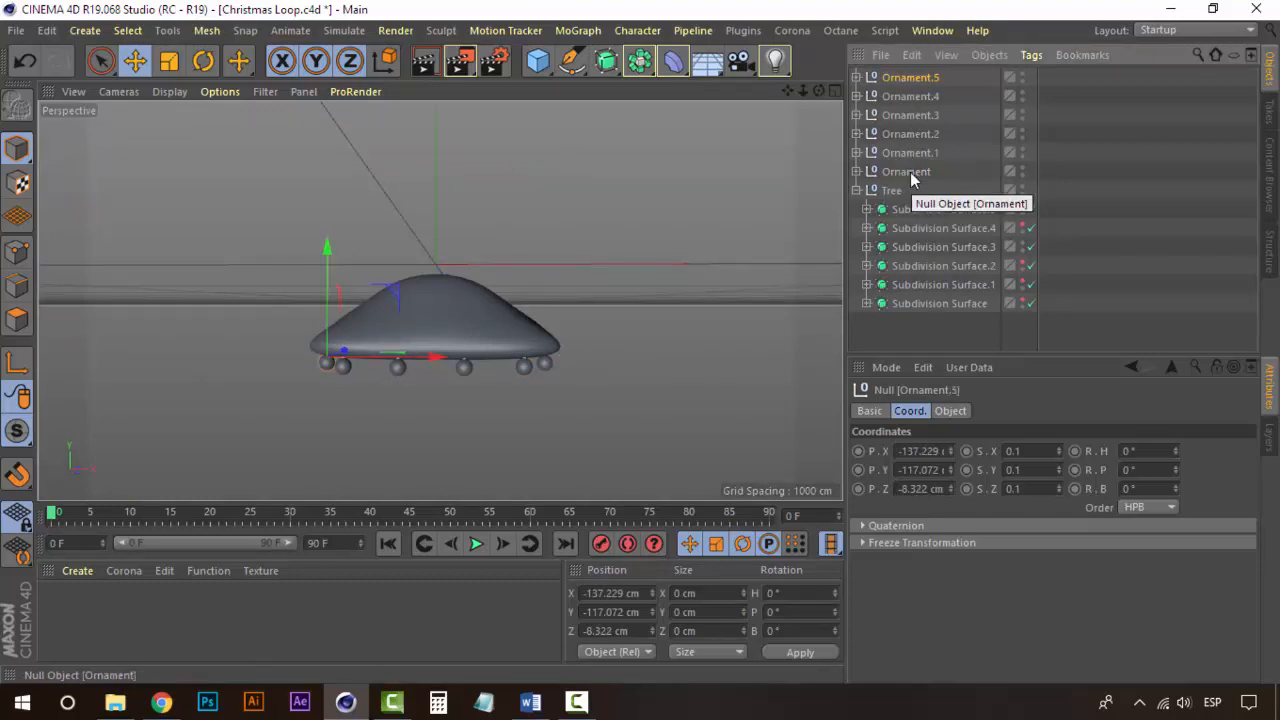
left_click(910, 172, "shift")
right_click(910, 172)
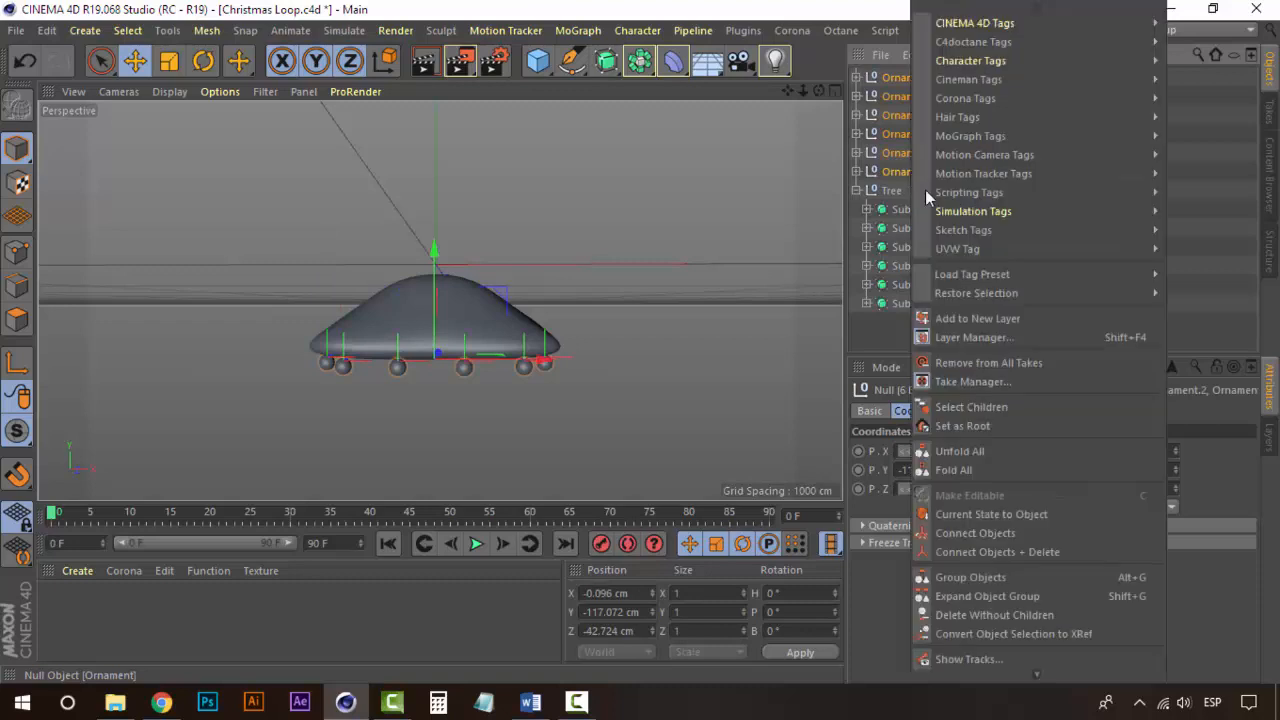
left_click(990, 578)
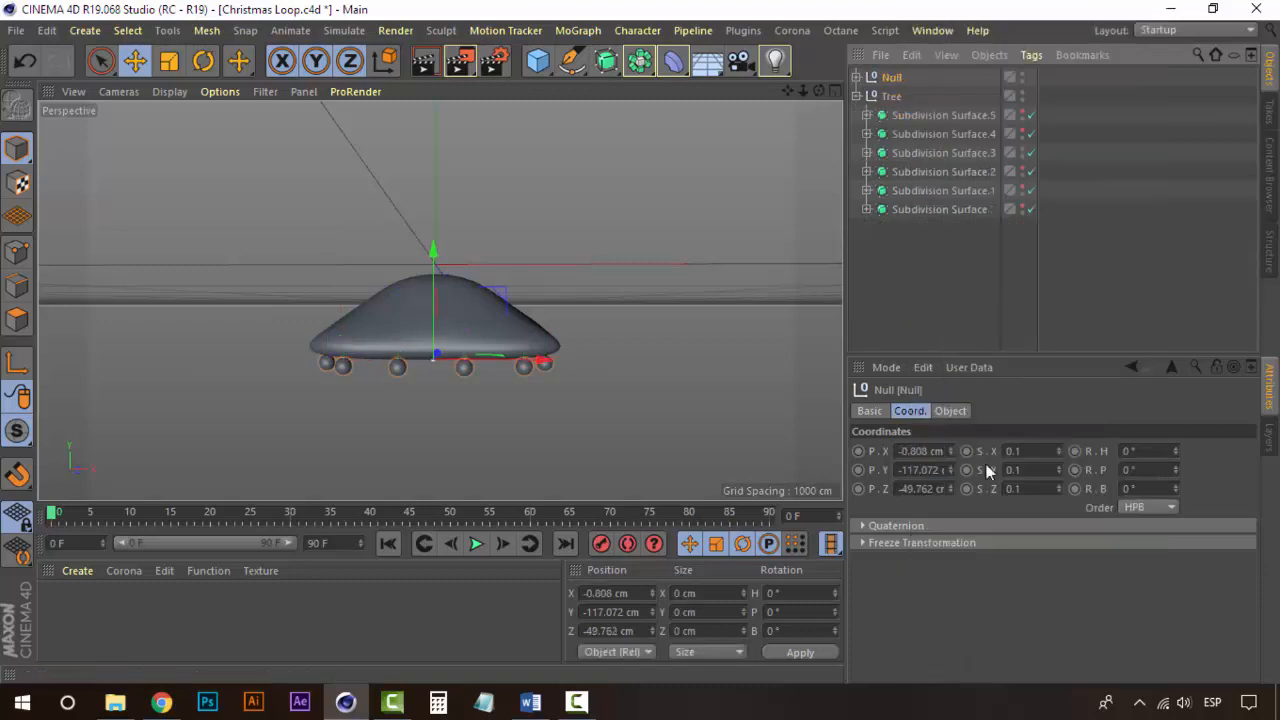
double_click(893, 77)
type("Ring 1")
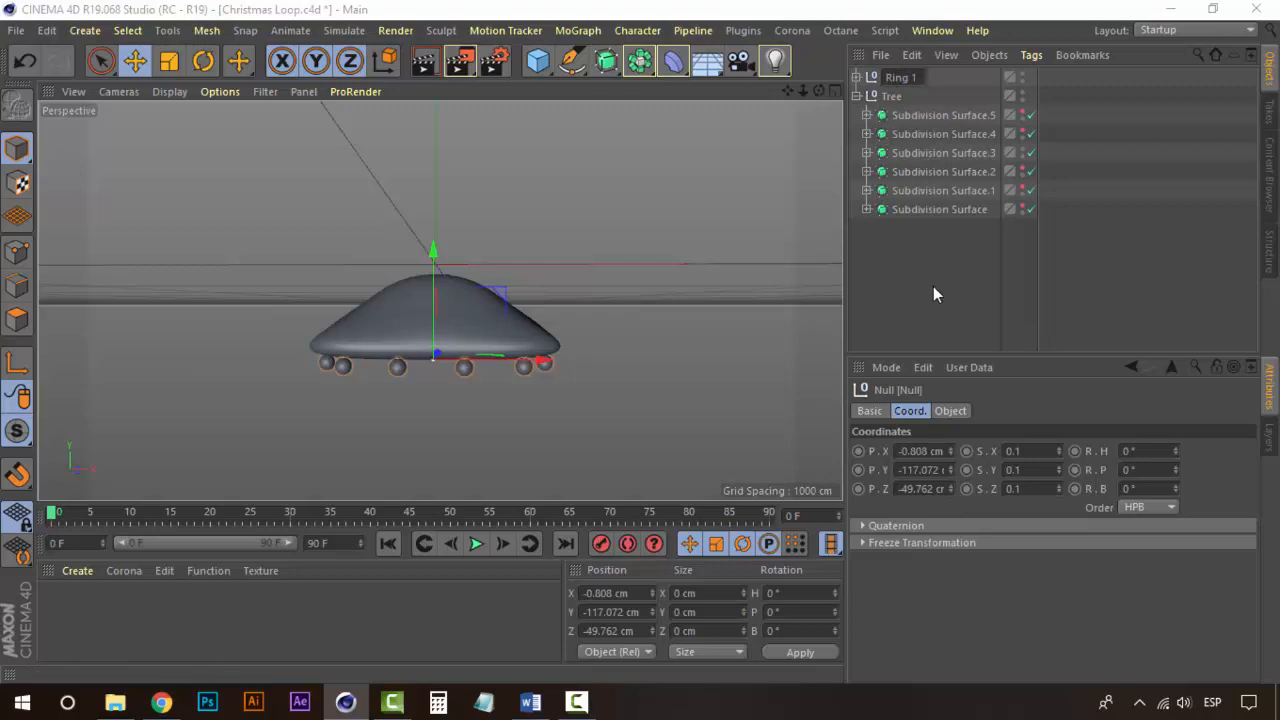
key("Return")
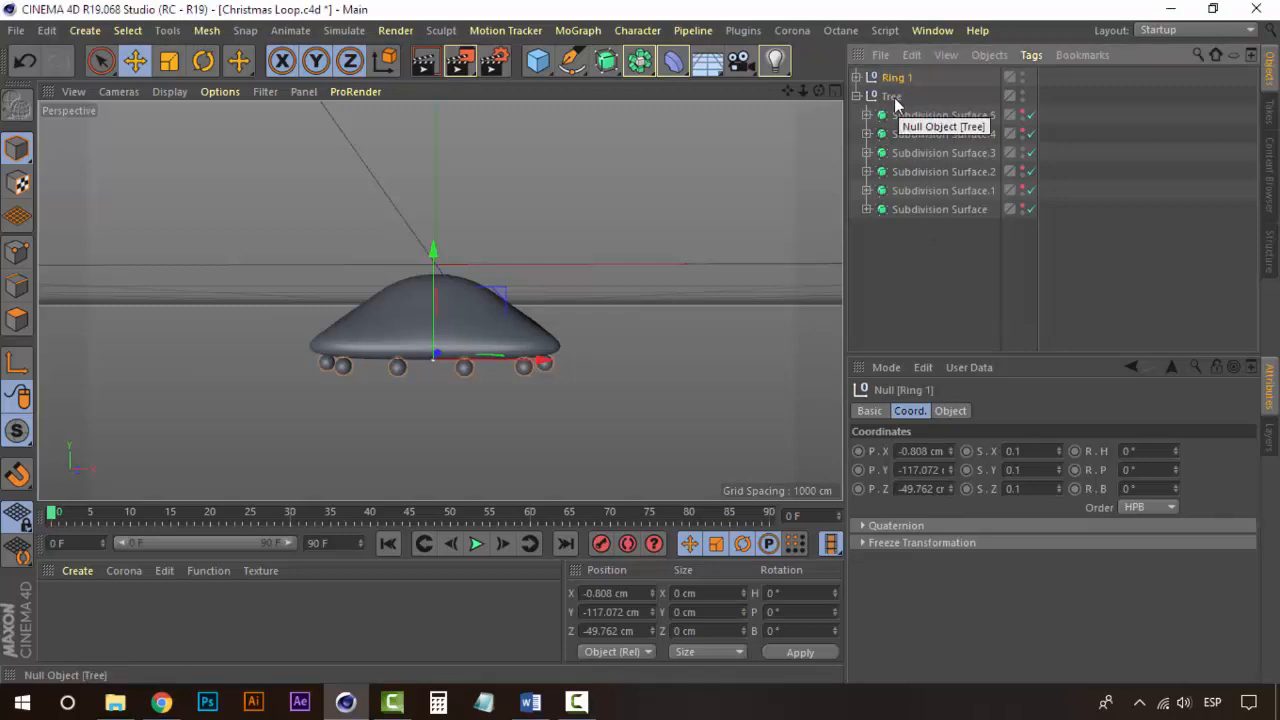
Hide the Subdivision Surface.3 tier in the viewport and show the Subdivision Surface.2 tier above it
left_click(891, 96)
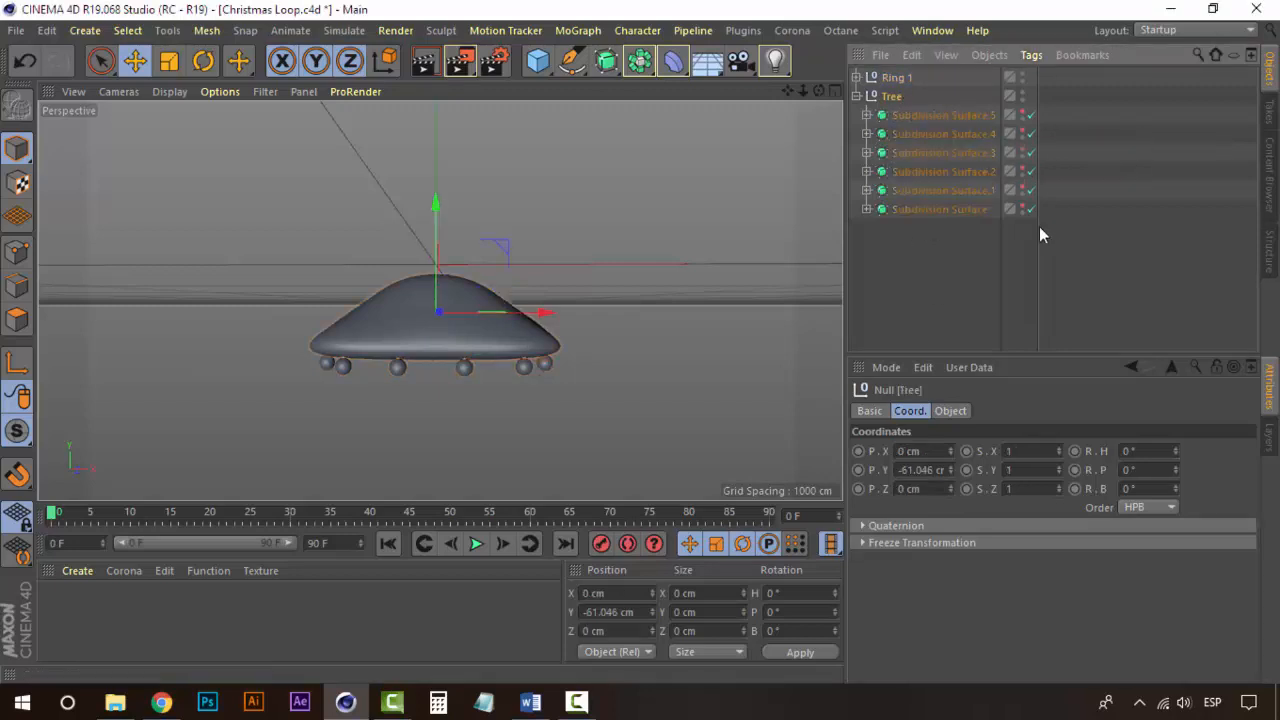
left_click(1023, 148)
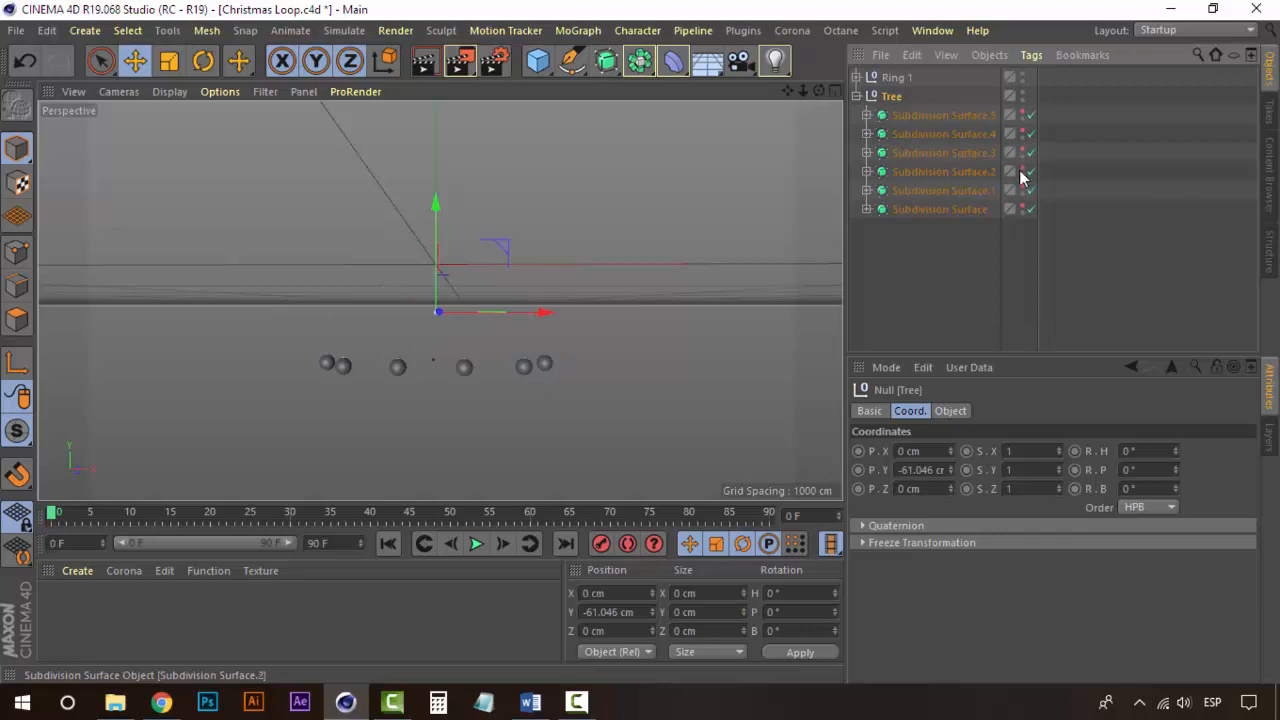
left_click(1023, 172)
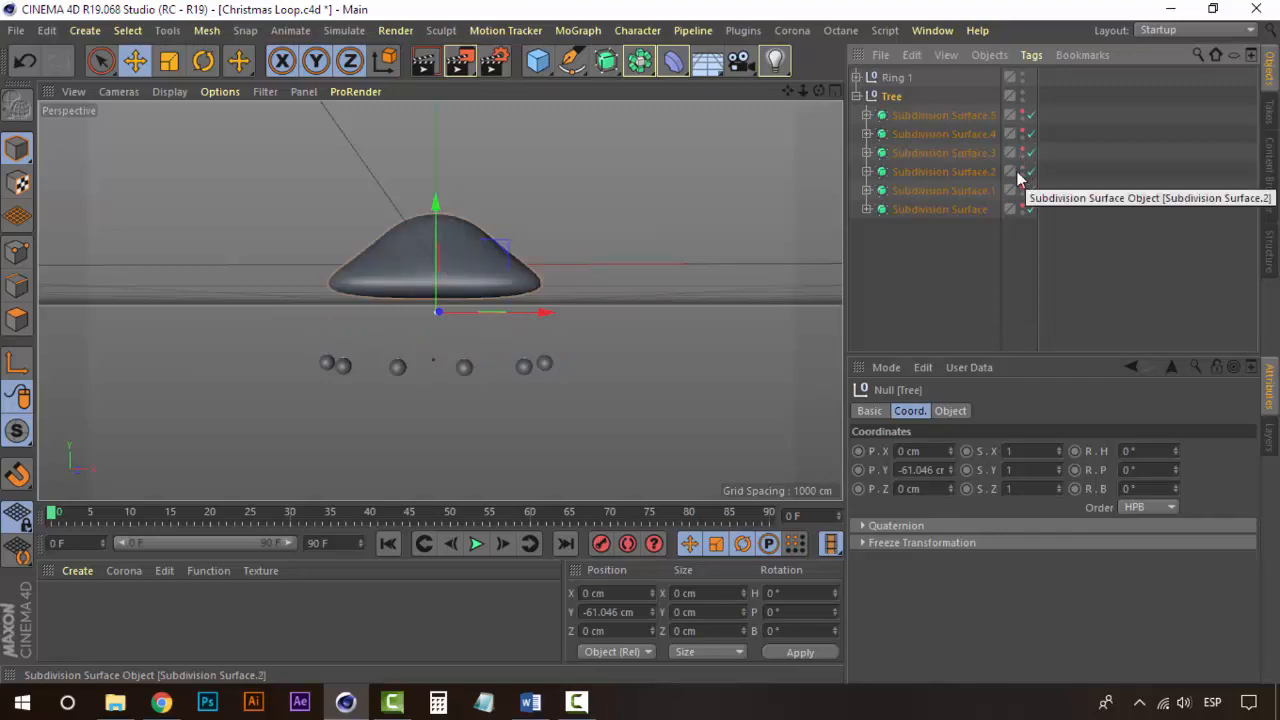
left_click(915, 272)
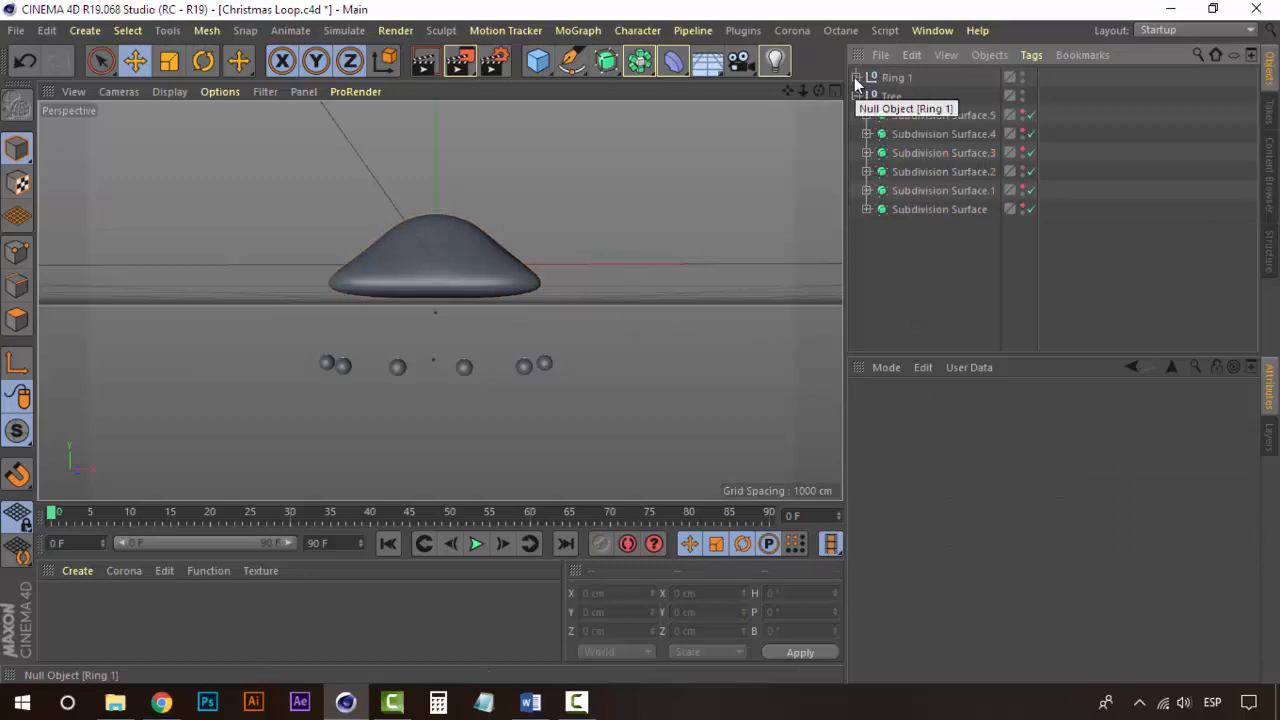
Duplicate the Ring 1 group and hide the original ring in the viewport
left_click(856, 77)
left_click(856, 77)
left_click(906, 78)
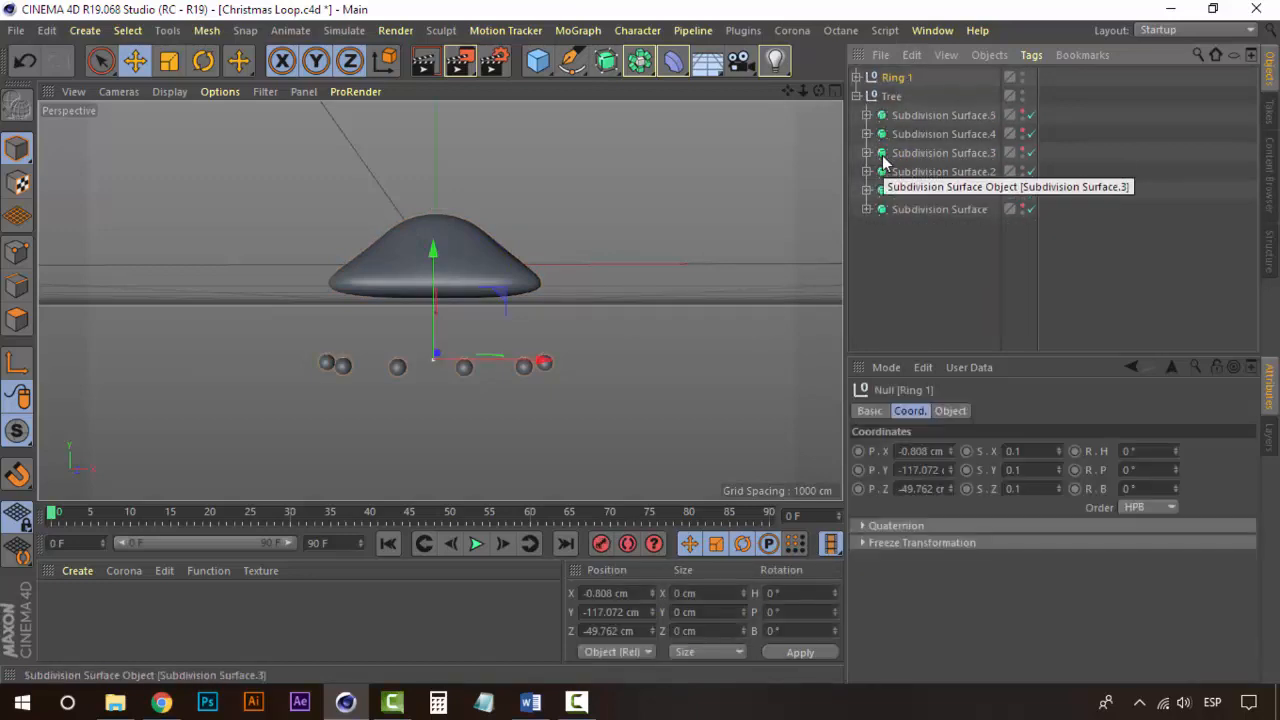
key("ctrl+v")
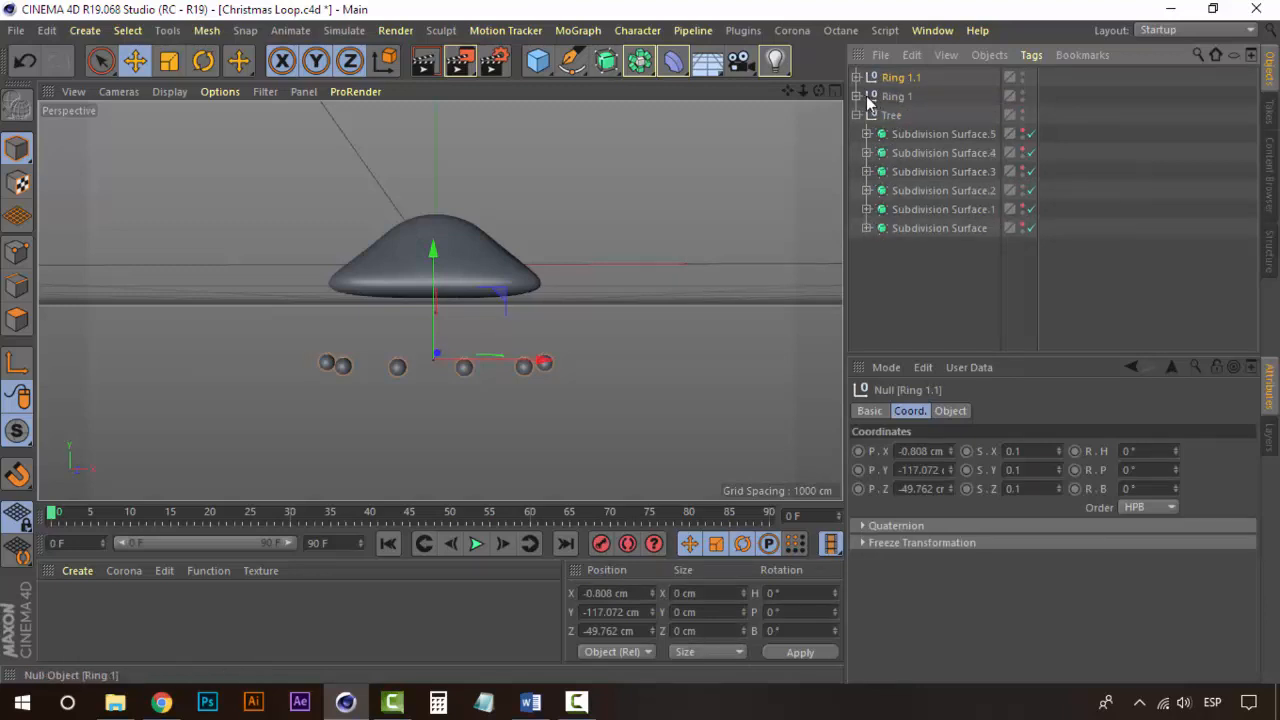
left_click(1022, 93)
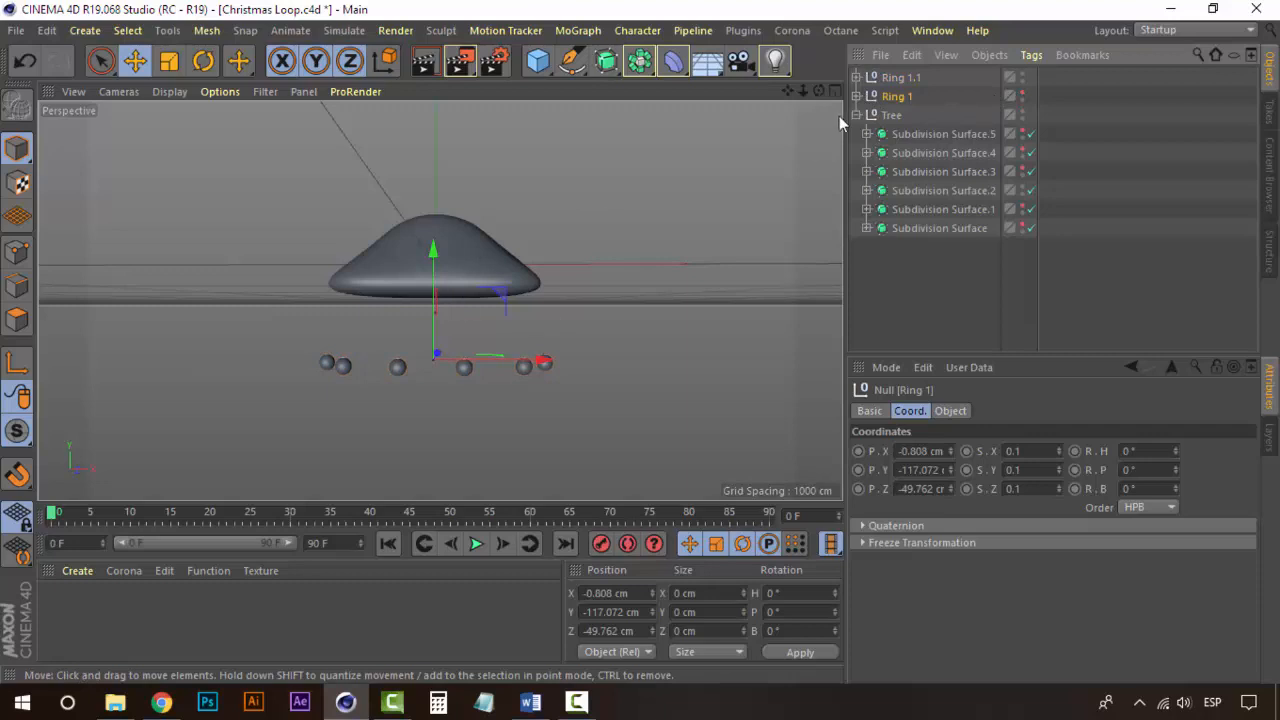
Rename the duplicated ring as Ring 2 and raise it under the visible tier, to about Y -23 cm
double_click(918, 78)
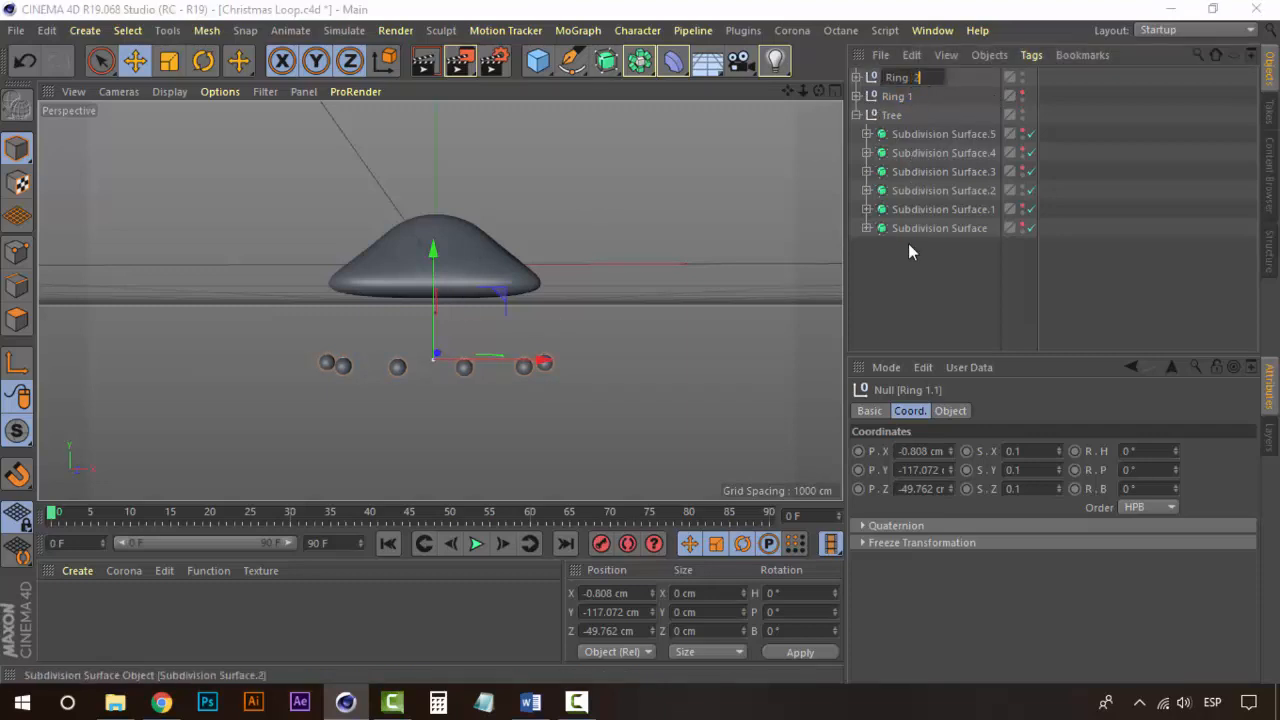
key("Return")
left_click_drag(432, 262, 441, 184)
In the top view, move Ring 2's two side ornaments inward to fit inside the smaller tier's edges, the left one to about X -1146 cm
left_click(836, 91)
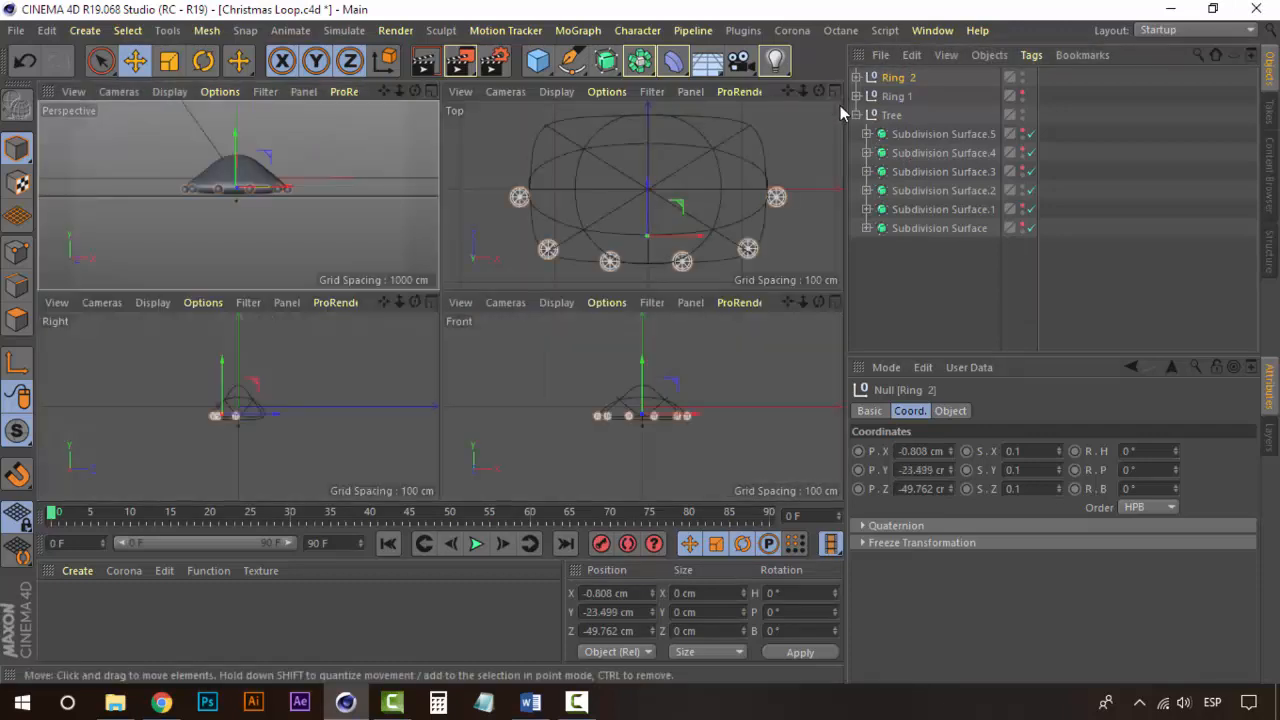
left_click(837, 92)
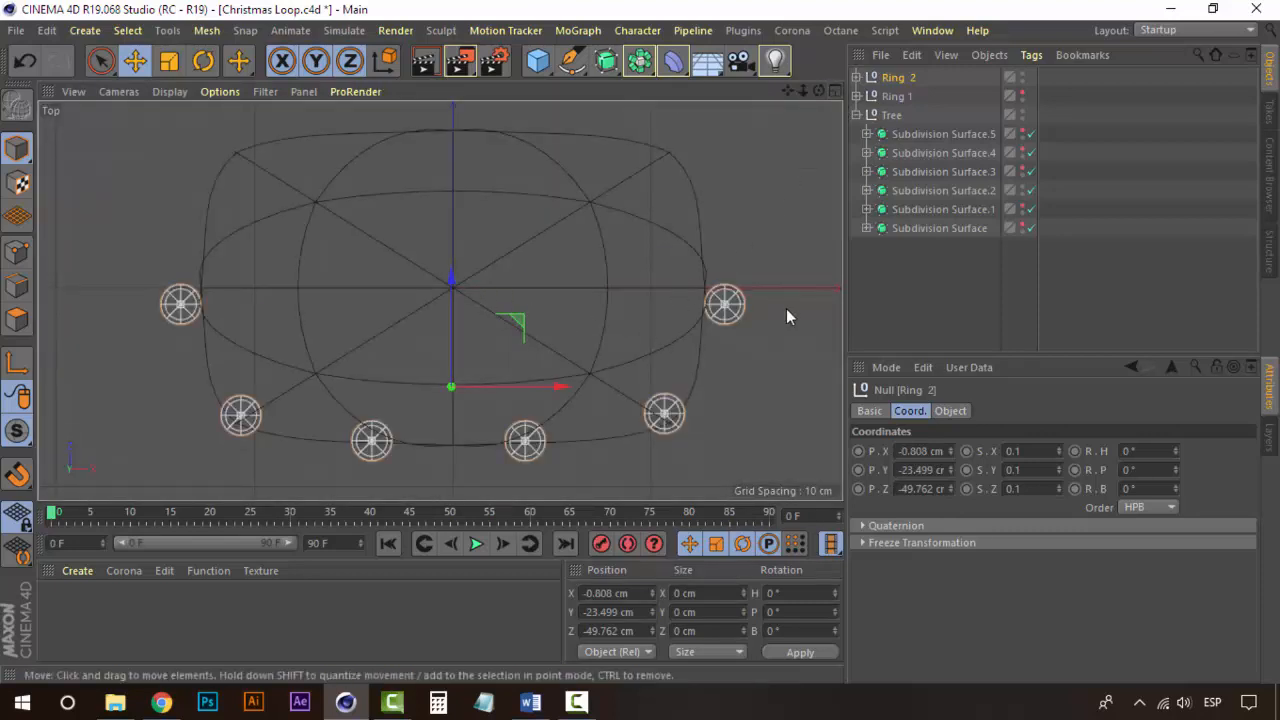
left_click(713, 316)
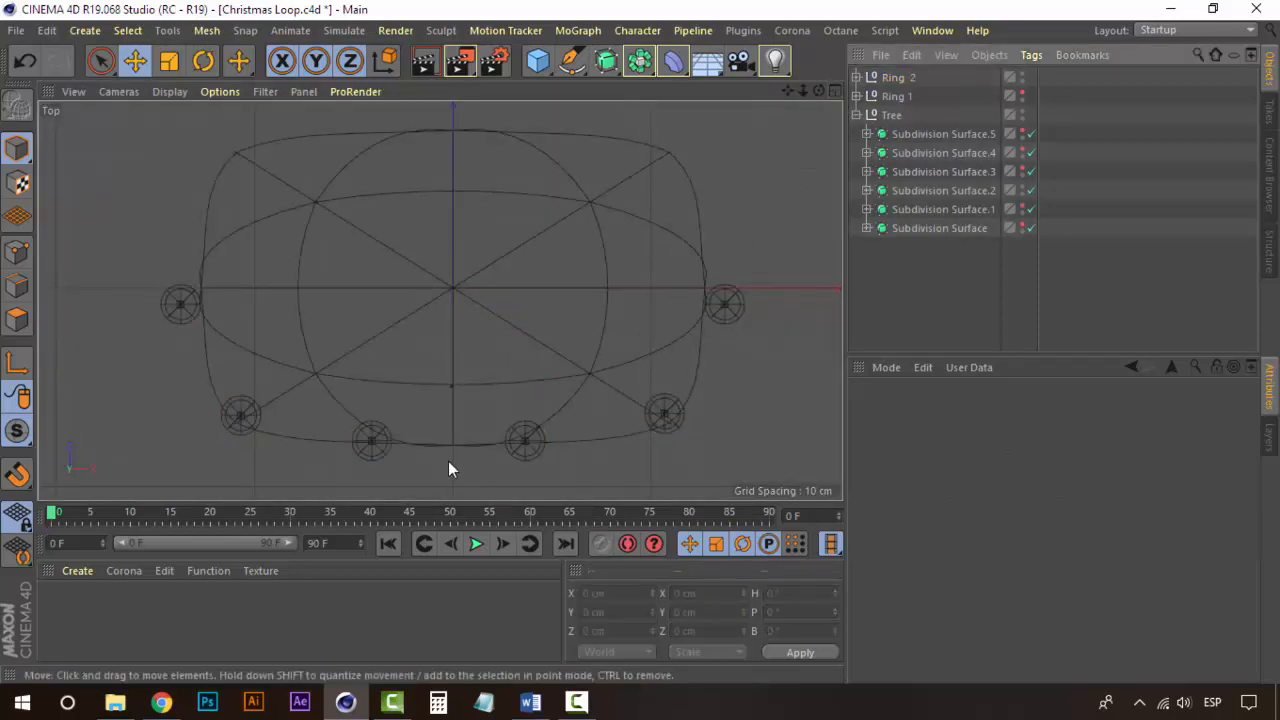
left_click(528, 433)
left_click(858, 78)
left_click(857, 77)
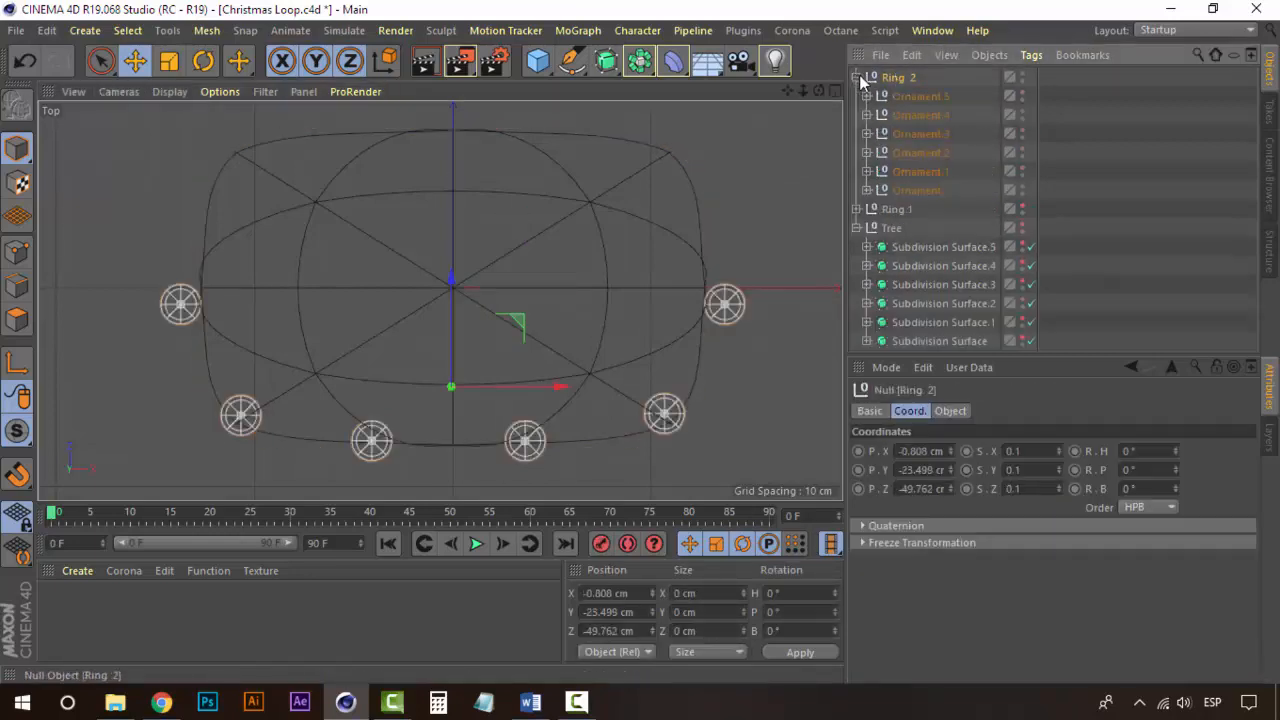
left_click(920, 96)
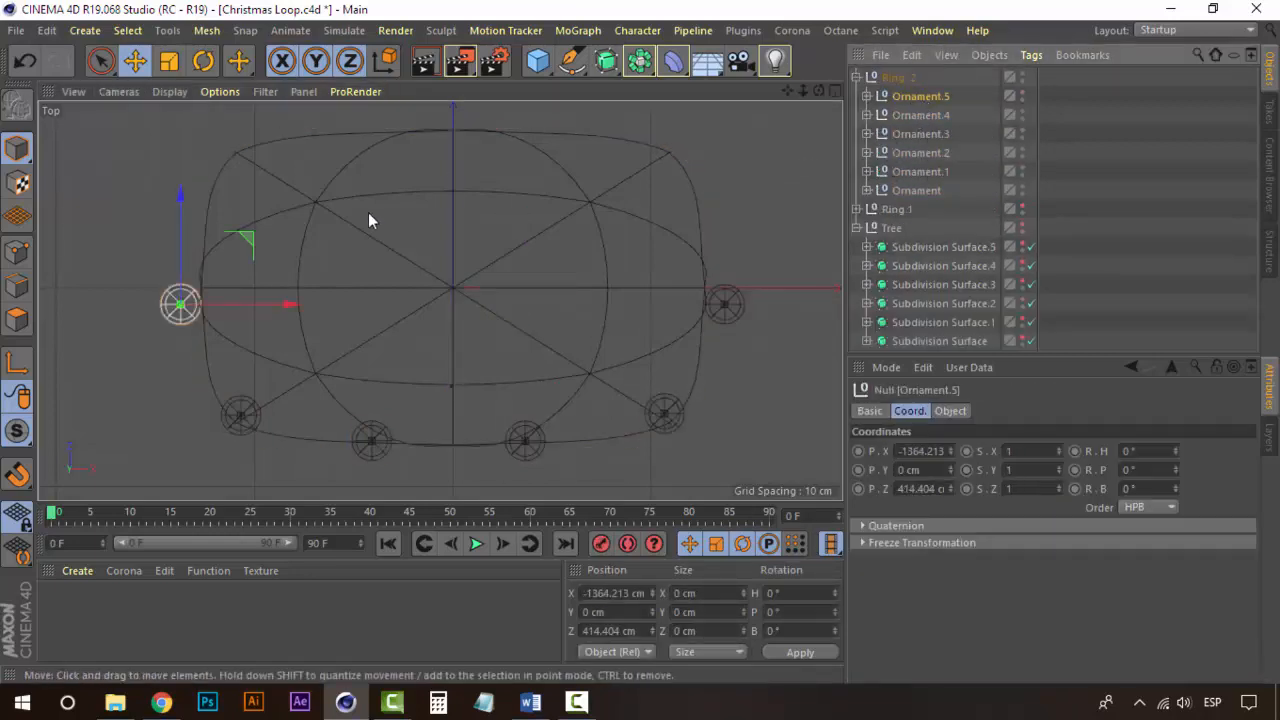
left_click_drag(288, 305, 329, 303)
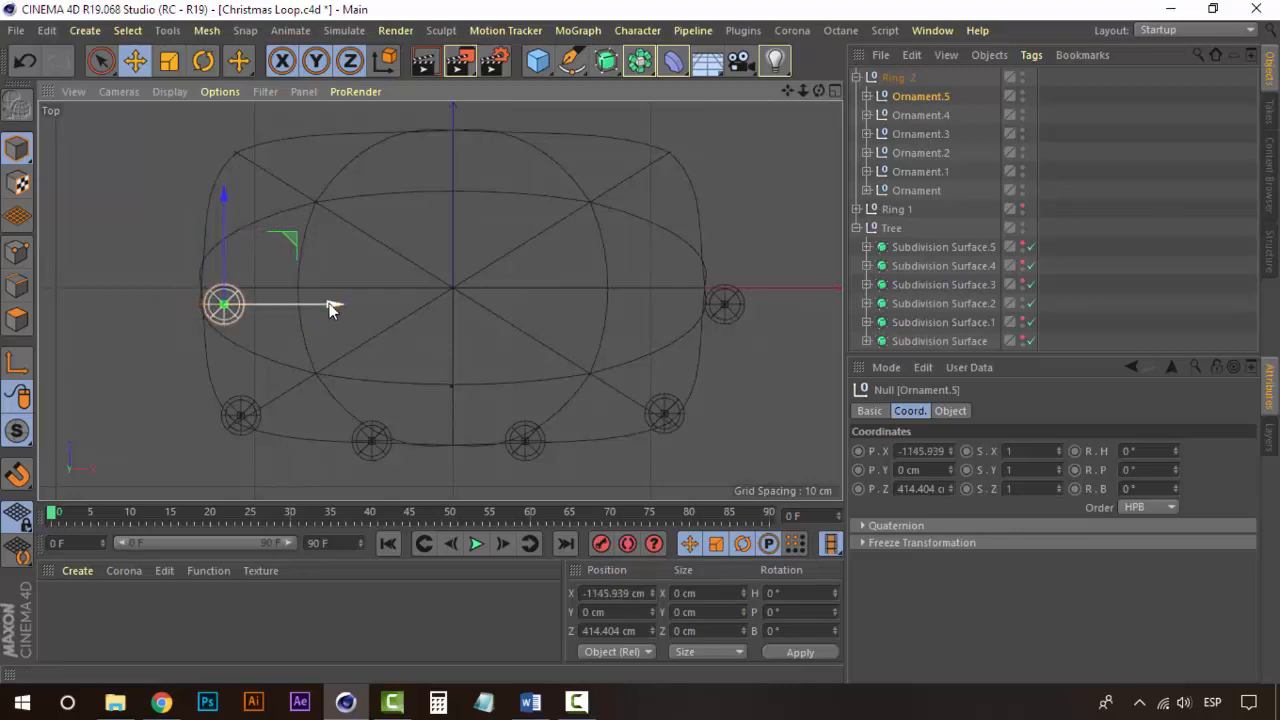
left_click(908, 115)
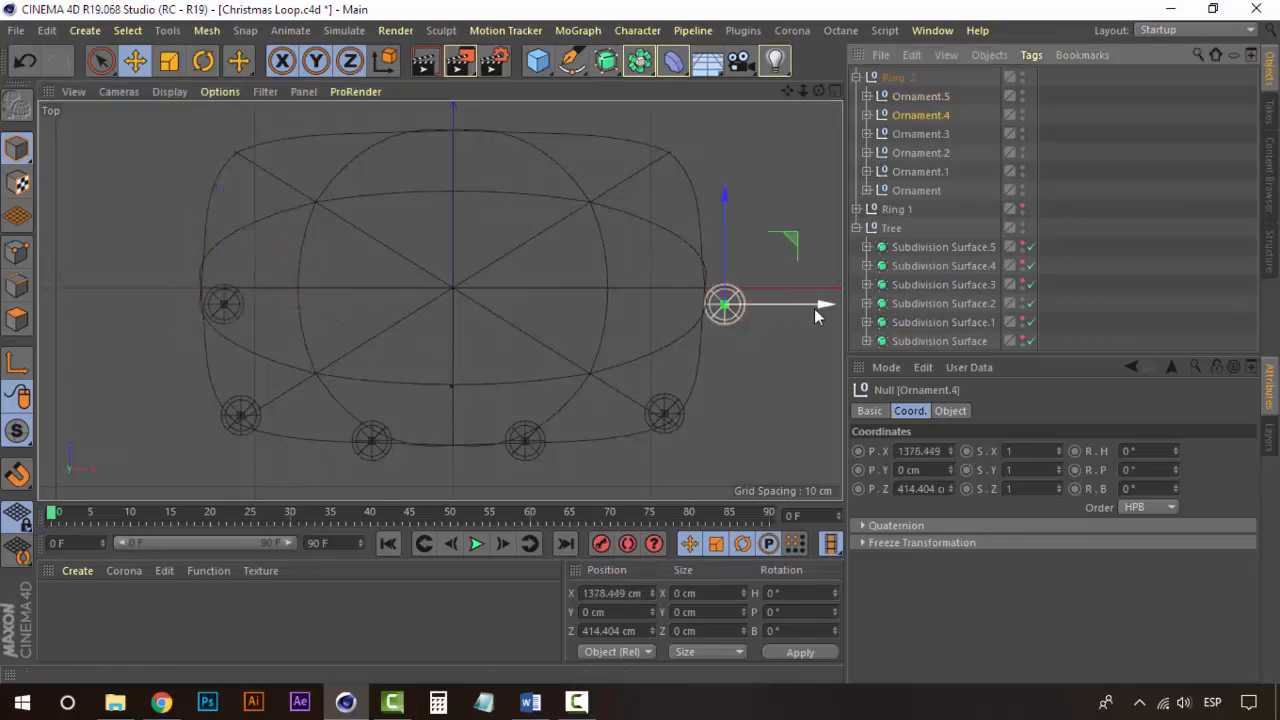
left_click_drag(814, 308, 769, 305)
Shift Ring 2's front-right corner ornament inward and slightly back so it sits inside the tier's outline
left_click(664, 413)
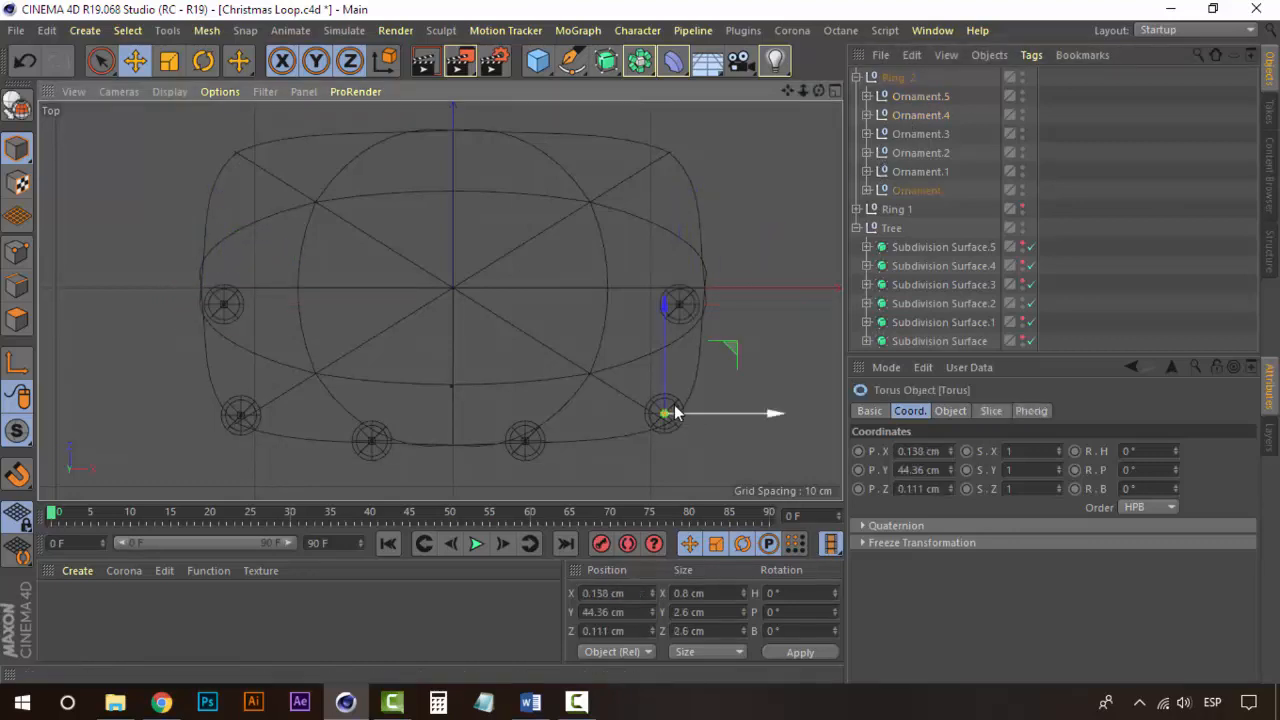
left_click(916, 190)
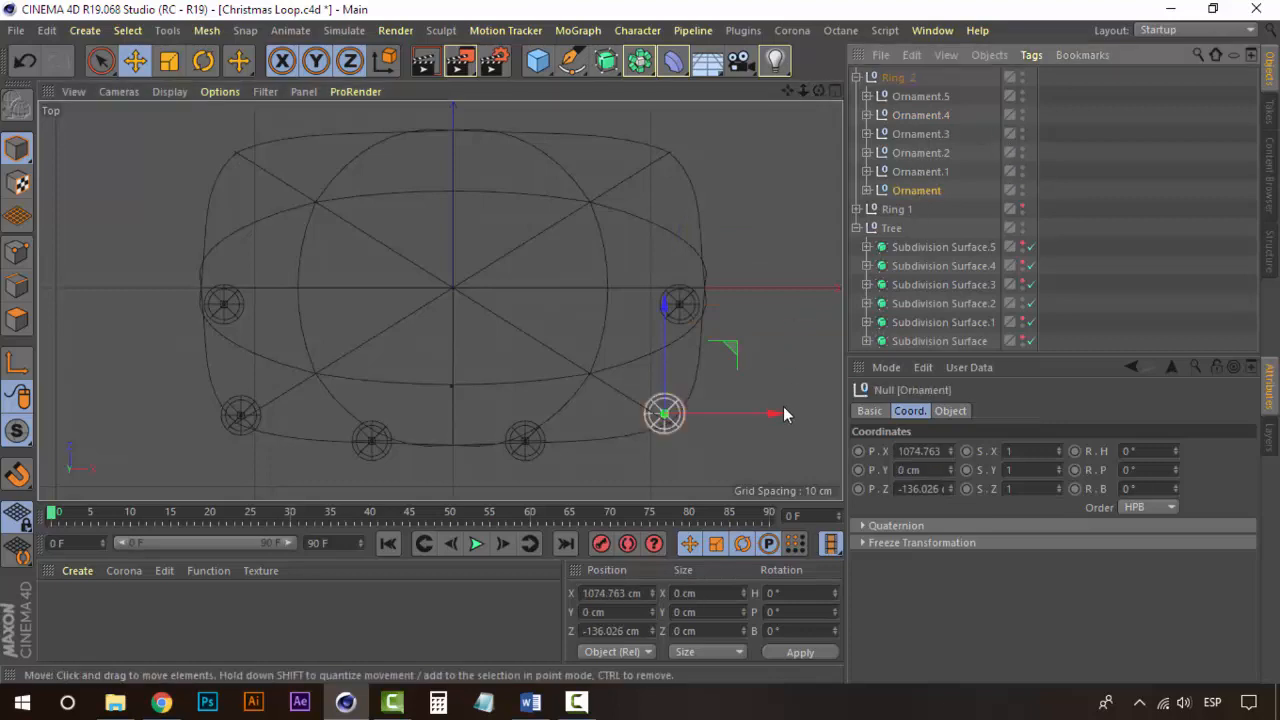
left_click_drag(781, 412, 754, 422)
left_click_drag(641, 304, 641, 292)
Move Ring 2's two front ornaments back inside the tier's front edge, the left one to about Z -164 cm
left_click(240, 414)
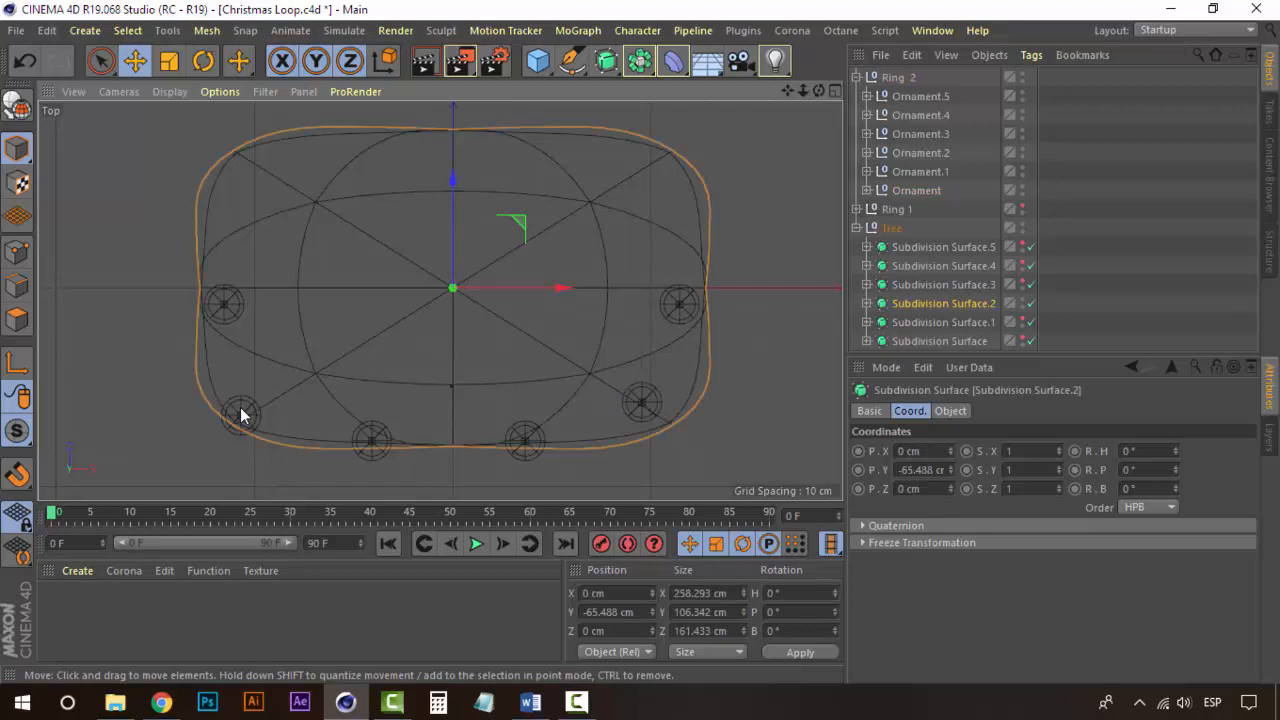
key("ctrl+z")
left_click(911, 176)
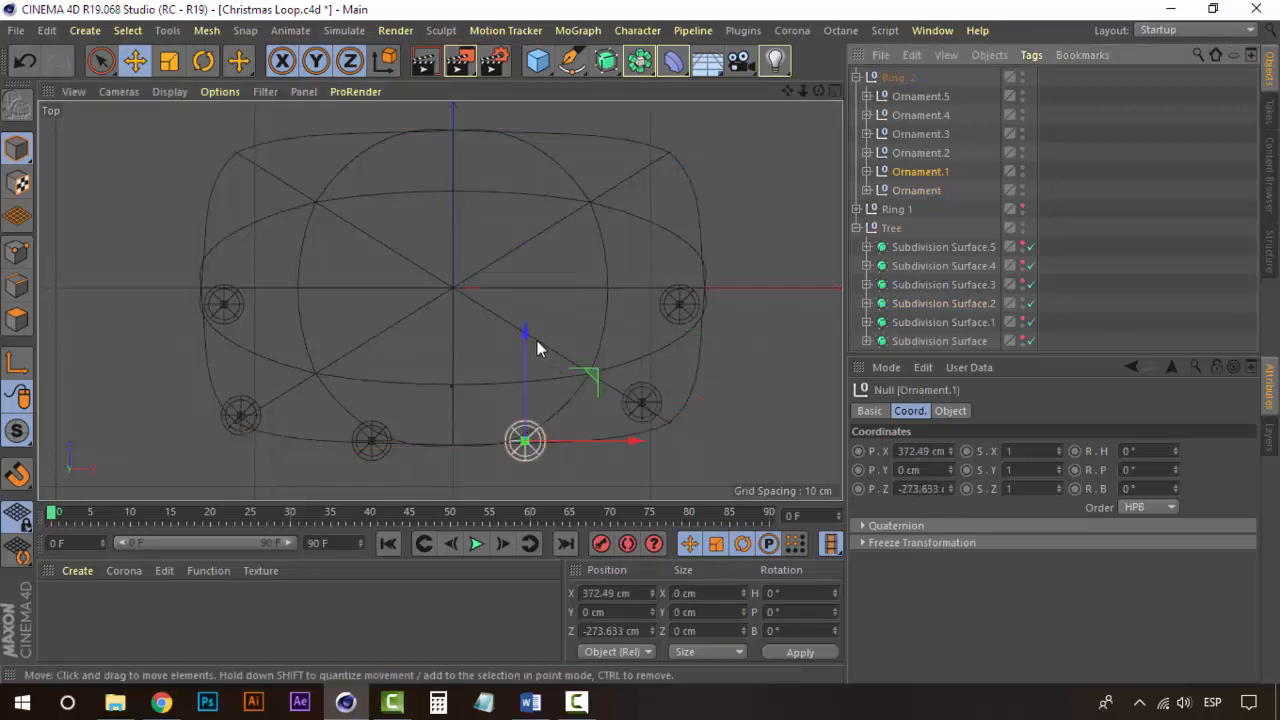
left_click_drag(528, 336, 530, 320)
left_click(926, 158)
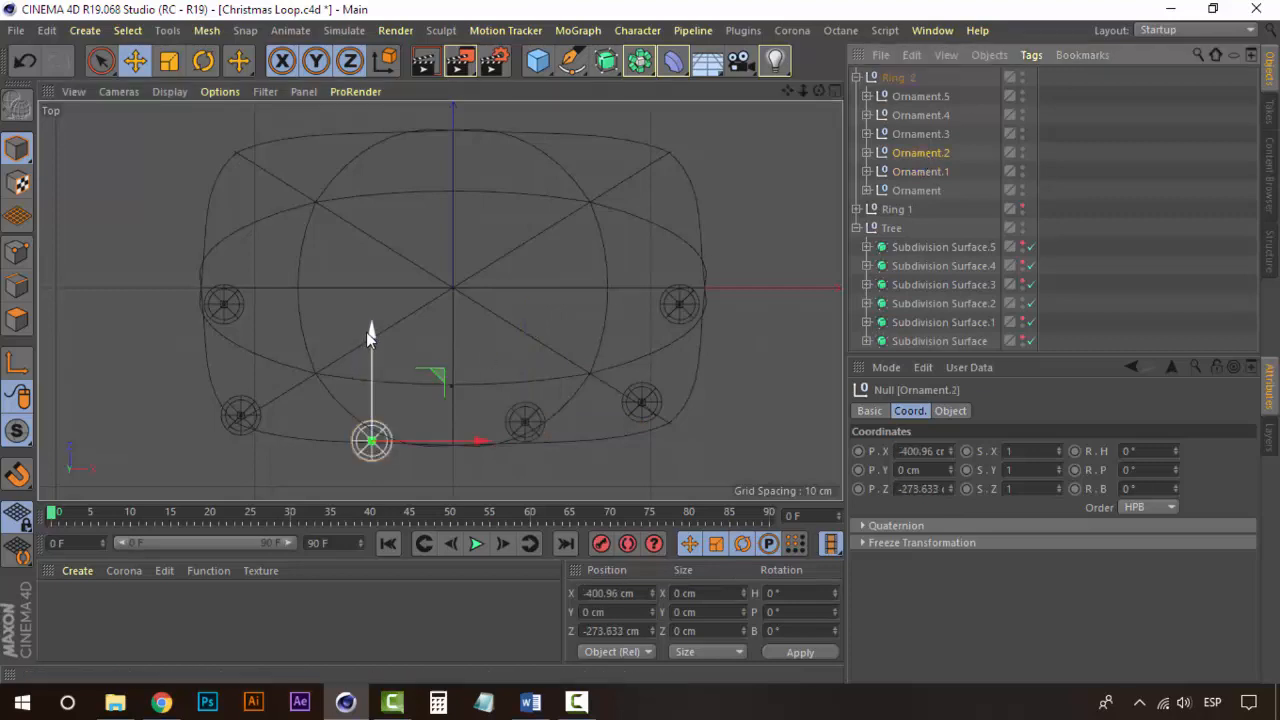
left_click_drag(368, 329, 371, 310)
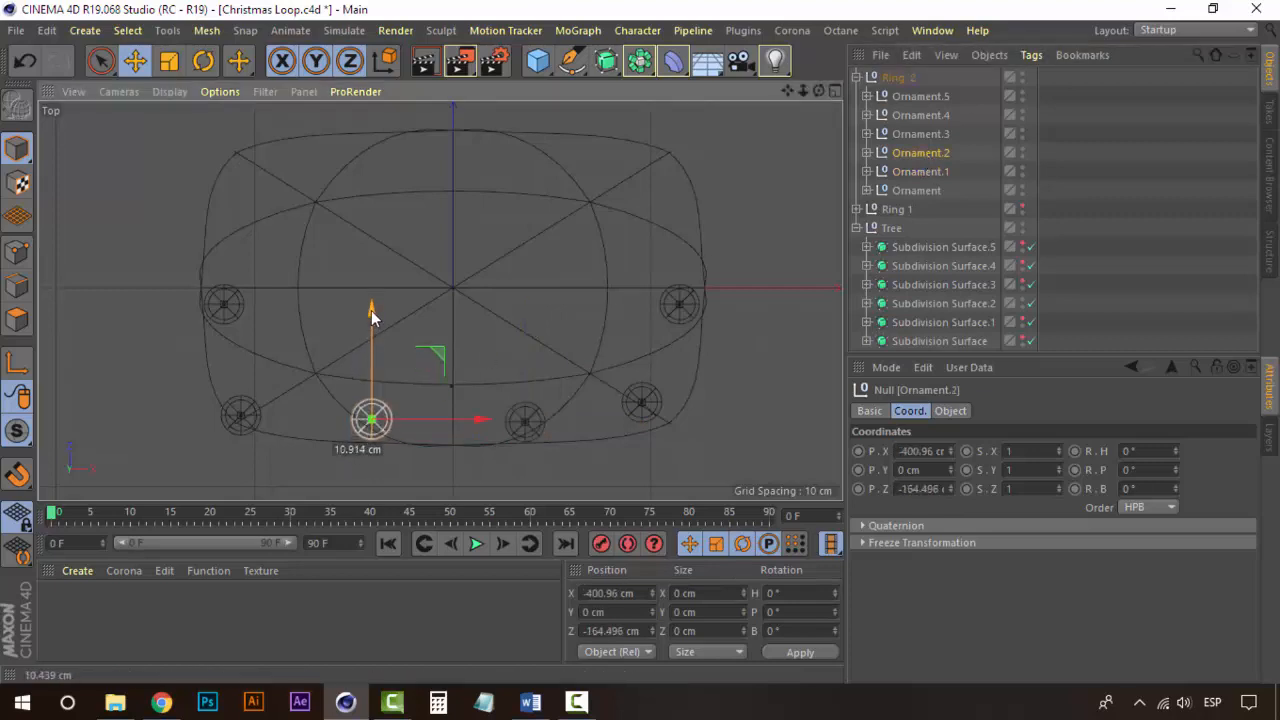
Move Ring 2's front-left corner ornament back and inward inside the tier's outline, to about X -1013 cm and Z -65 cm
left_click(918, 133)
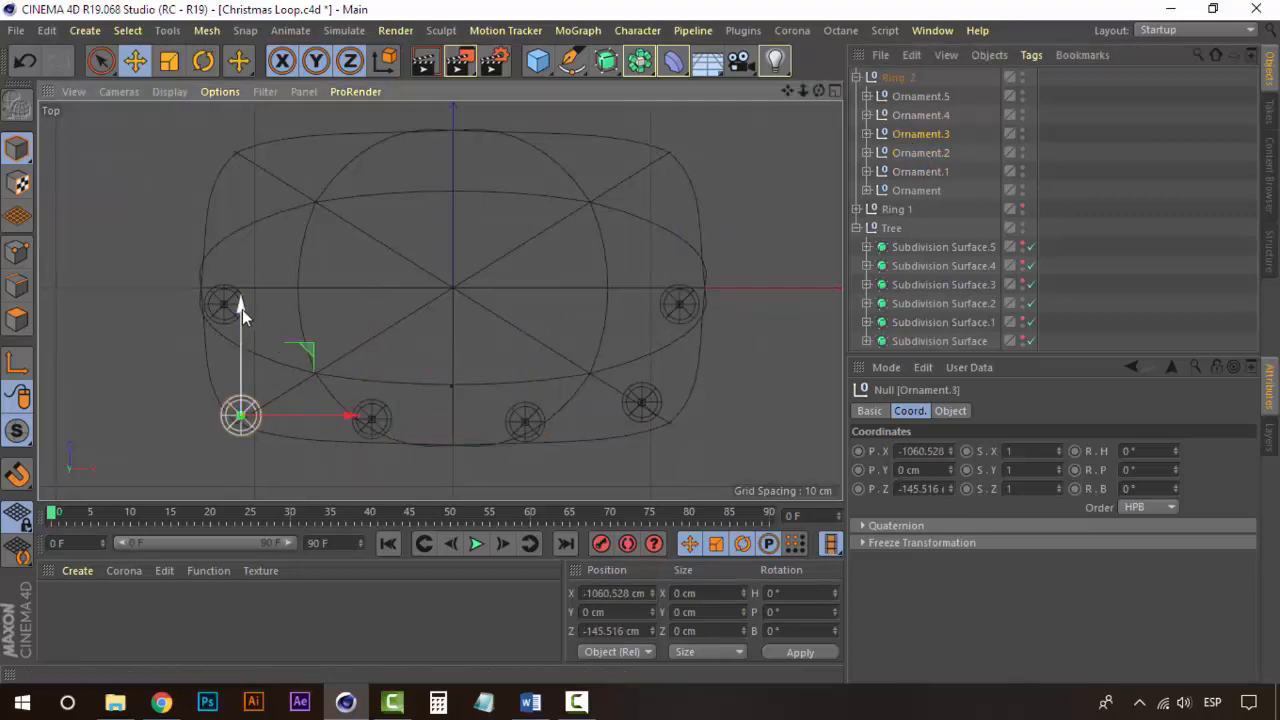
left_click_drag(242, 309, 250, 302)
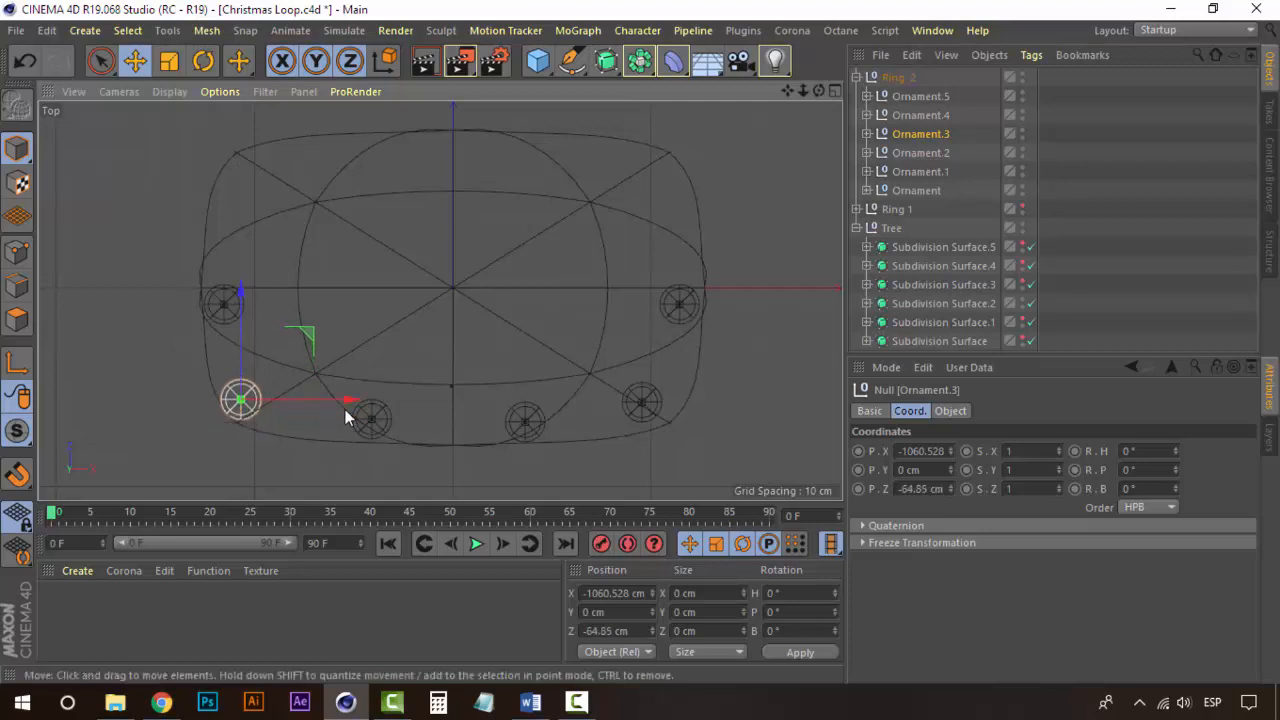
left_click_drag(346, 408, 357, 409)
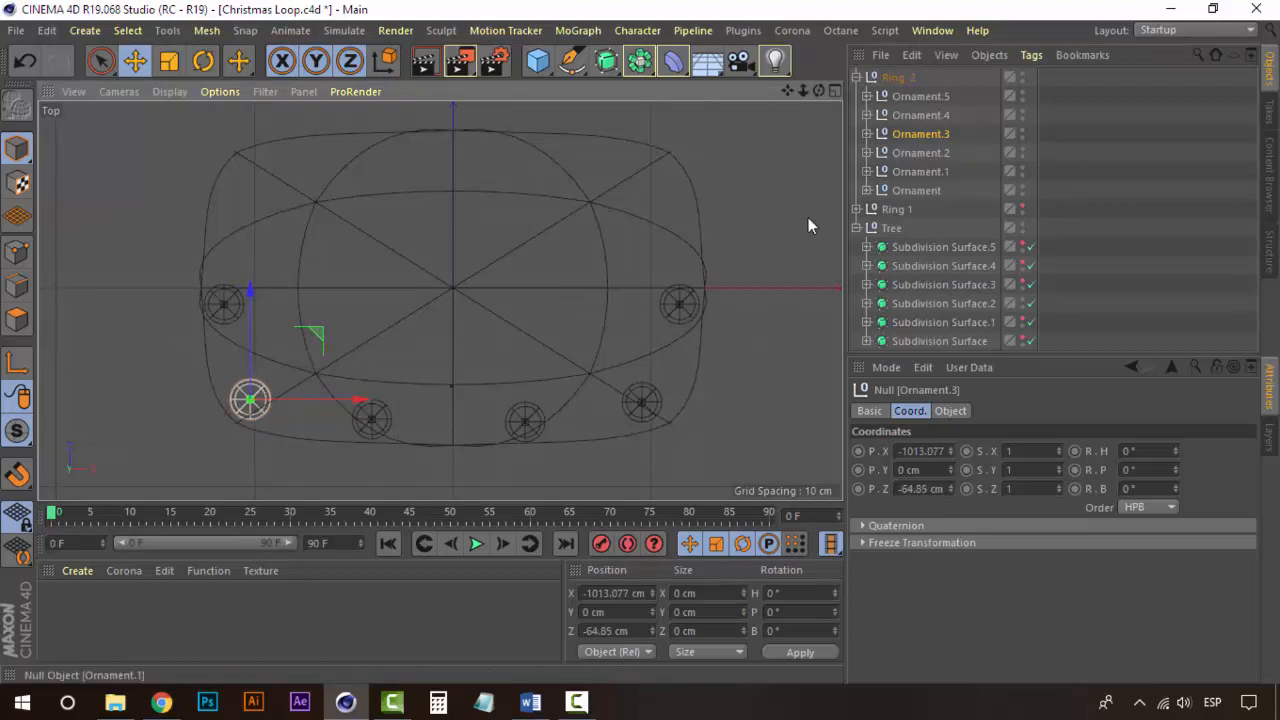
In the perspective view, lower the whole Ring 2 group to about Y -39 cm so it hangs beneath the tier, and collapse the group
left_click(833, 91)
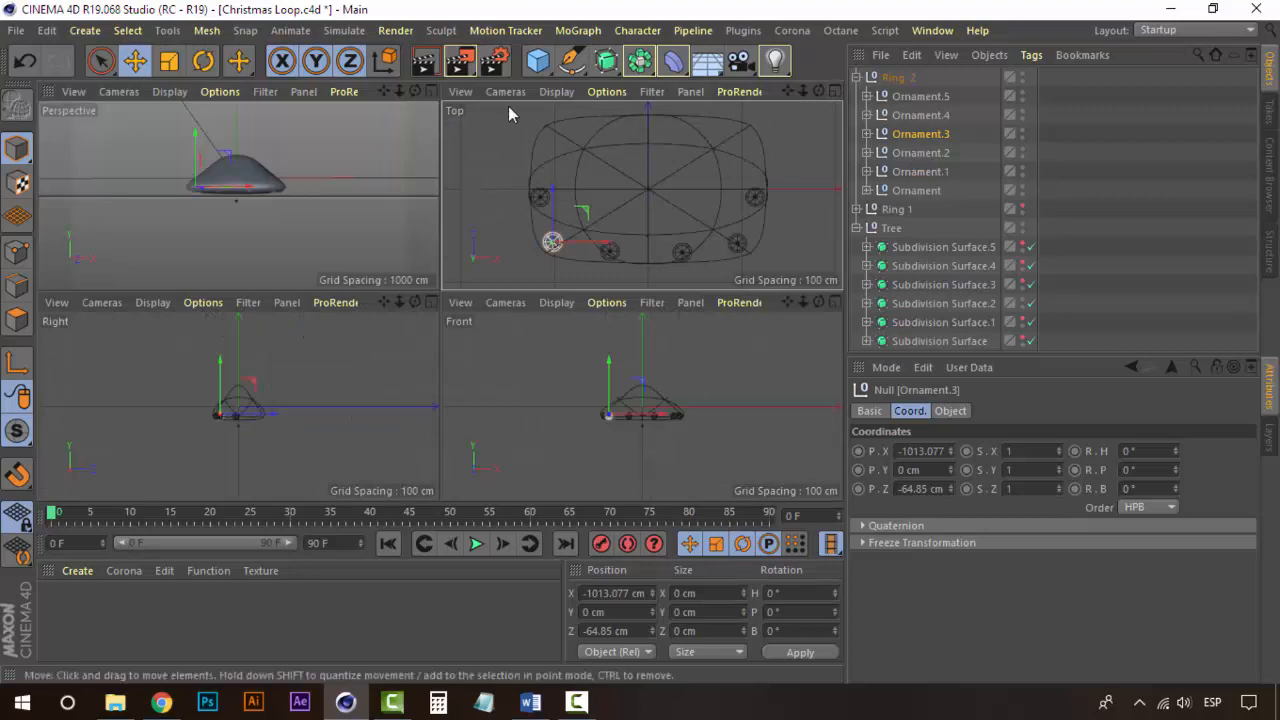
left_click(430, 91)
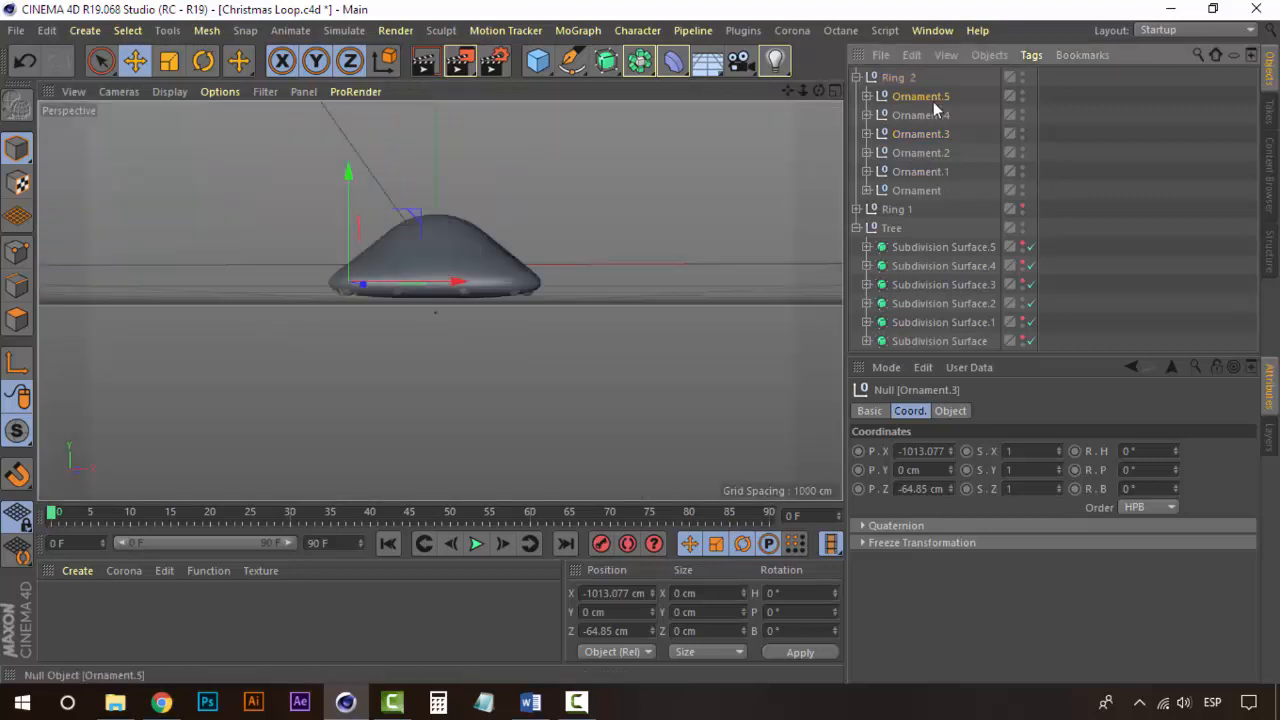
left_click(897, 77)
left_click_drag(431, 178, 422, 183)
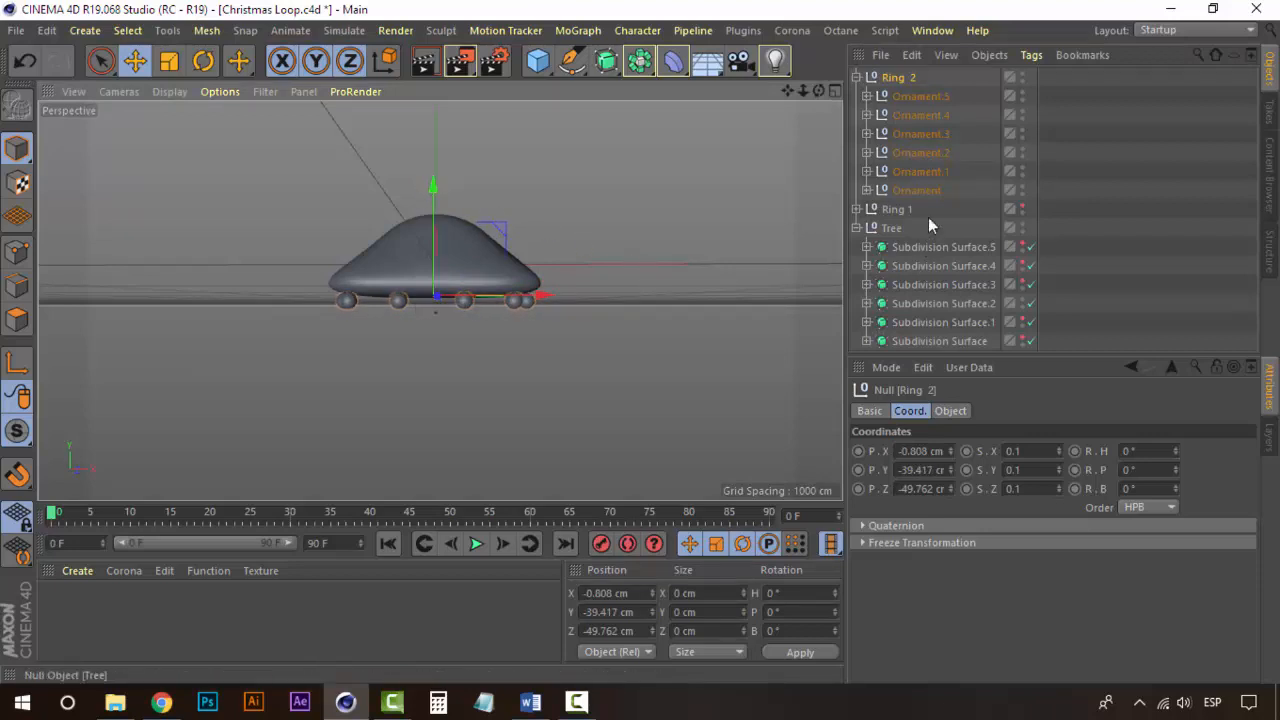
left_click(856, 77)
Hide the Subdivision Surface.2 tier and show the next tier up, Subdivision Surface.1
left_click(891, 115)
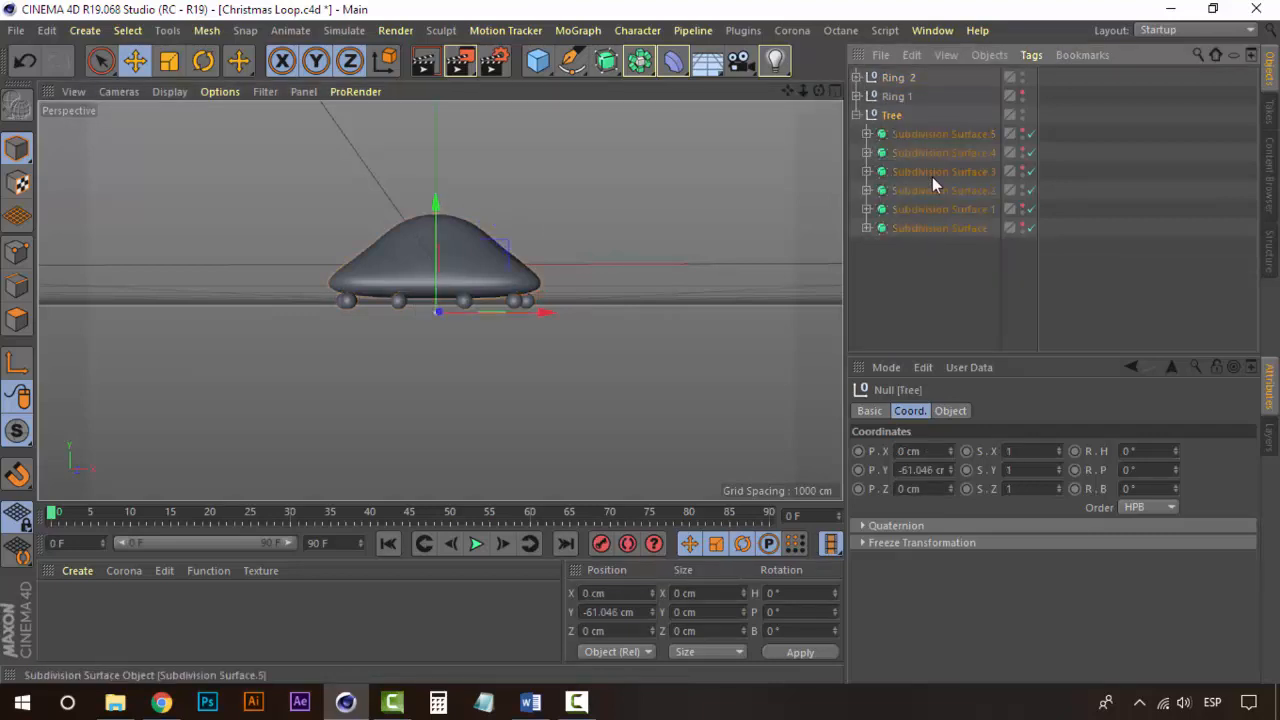
left_click(999, 233)
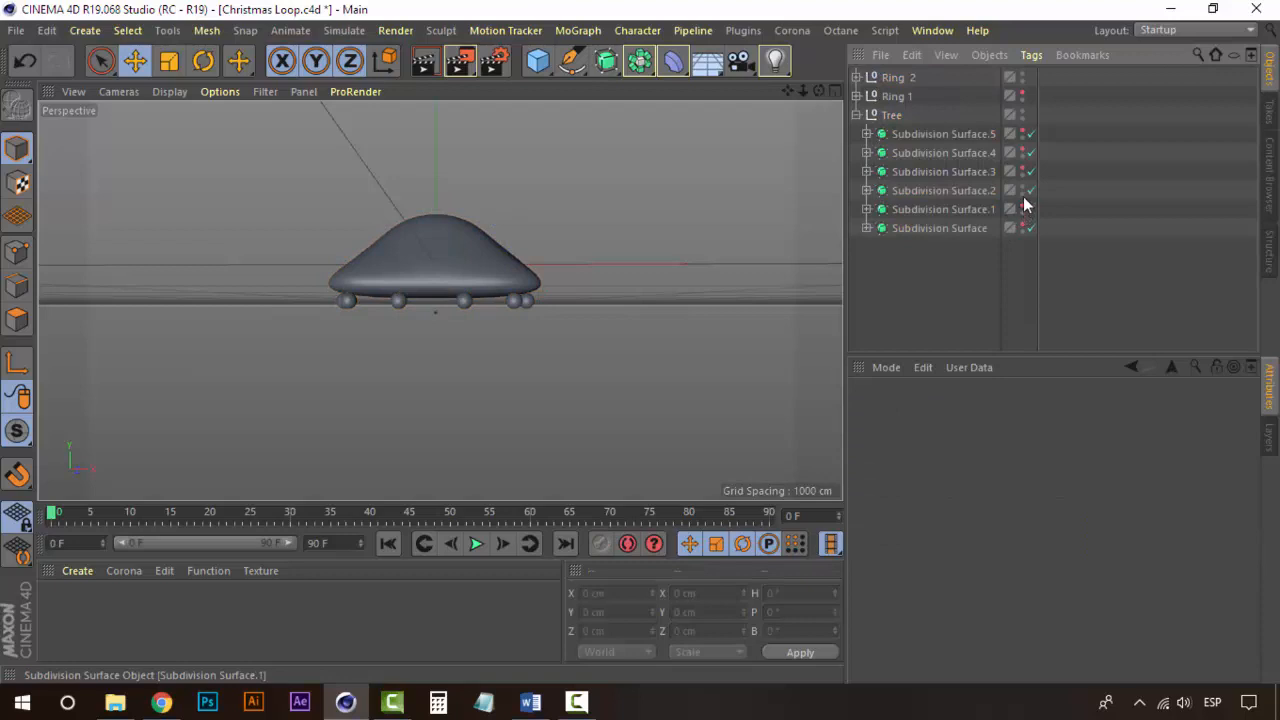
left_click(1023, 187)
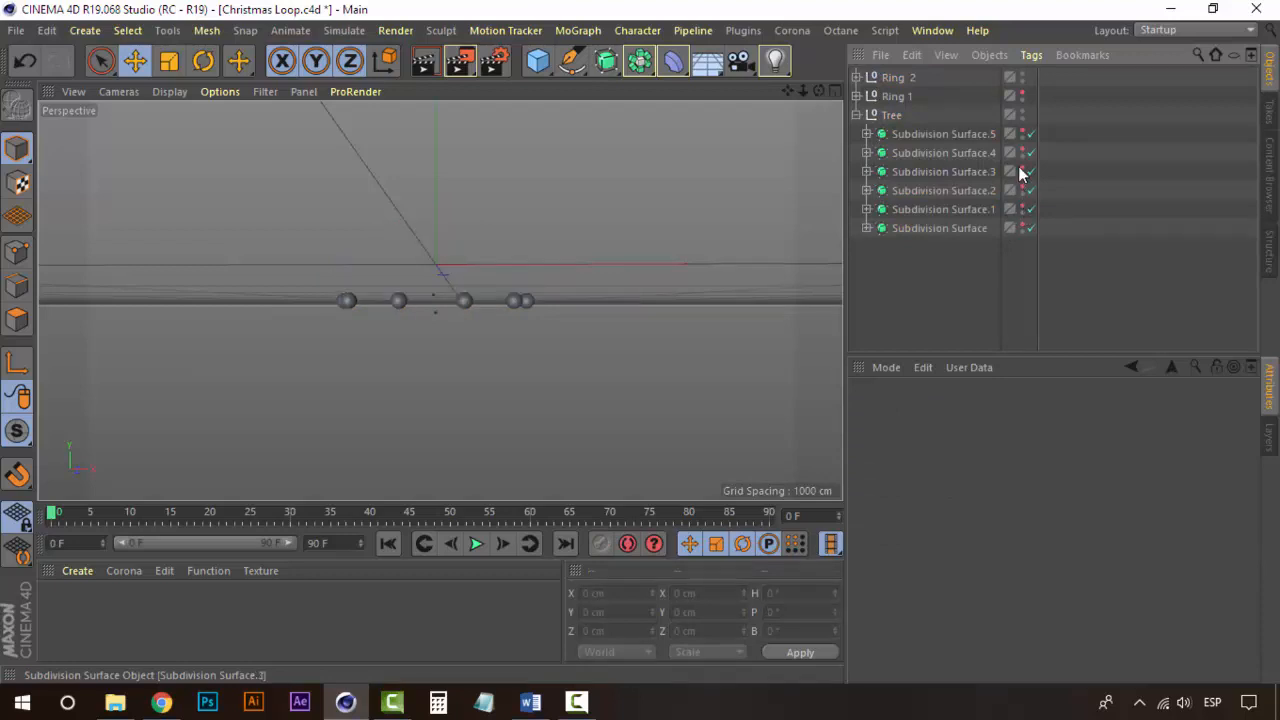
left_click(1024, 206)
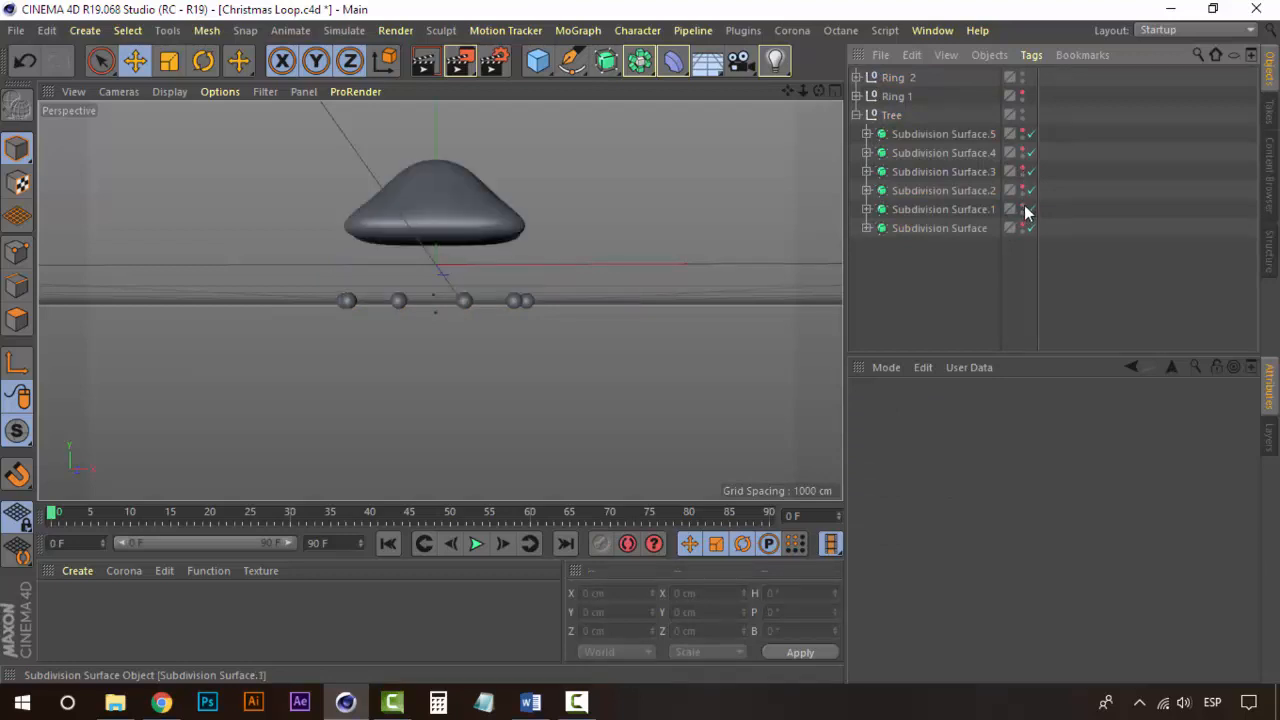
Duplicate Ring 2 as Ring 3, hide the original, and raise the copy under the visible tier to about Y 36 cm
left_click(955, 213)
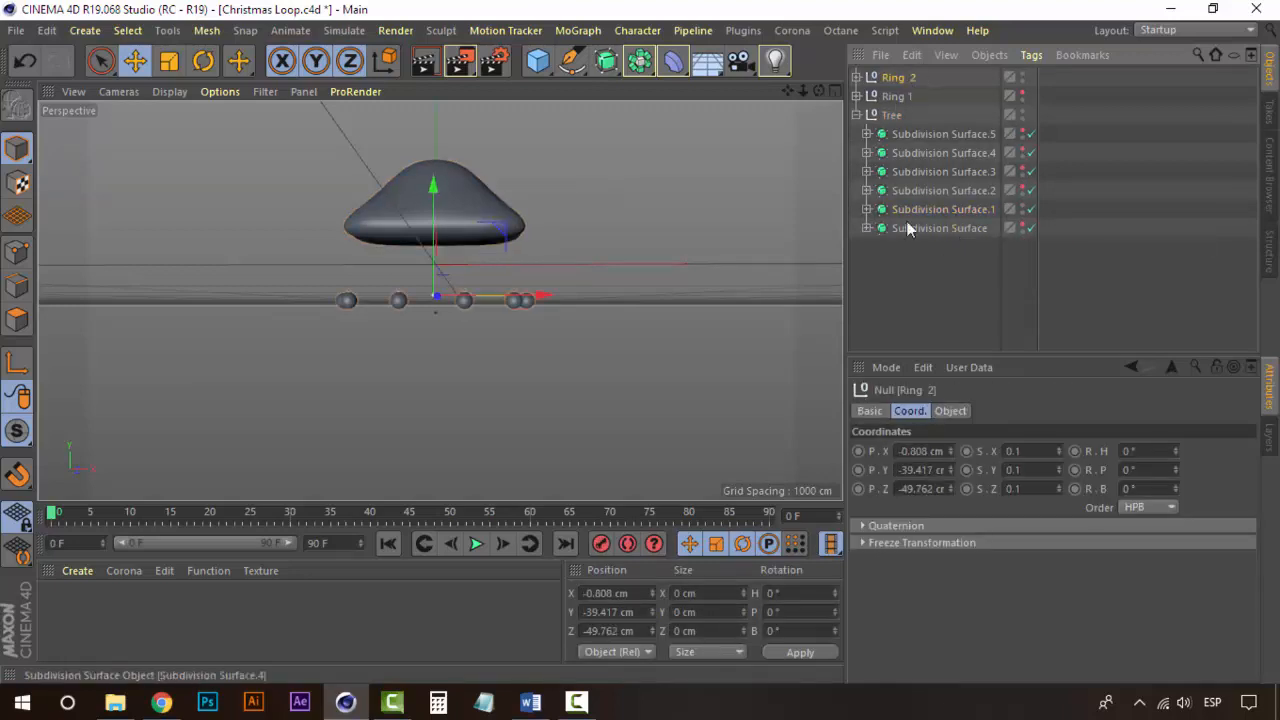
key("ctrl+v")
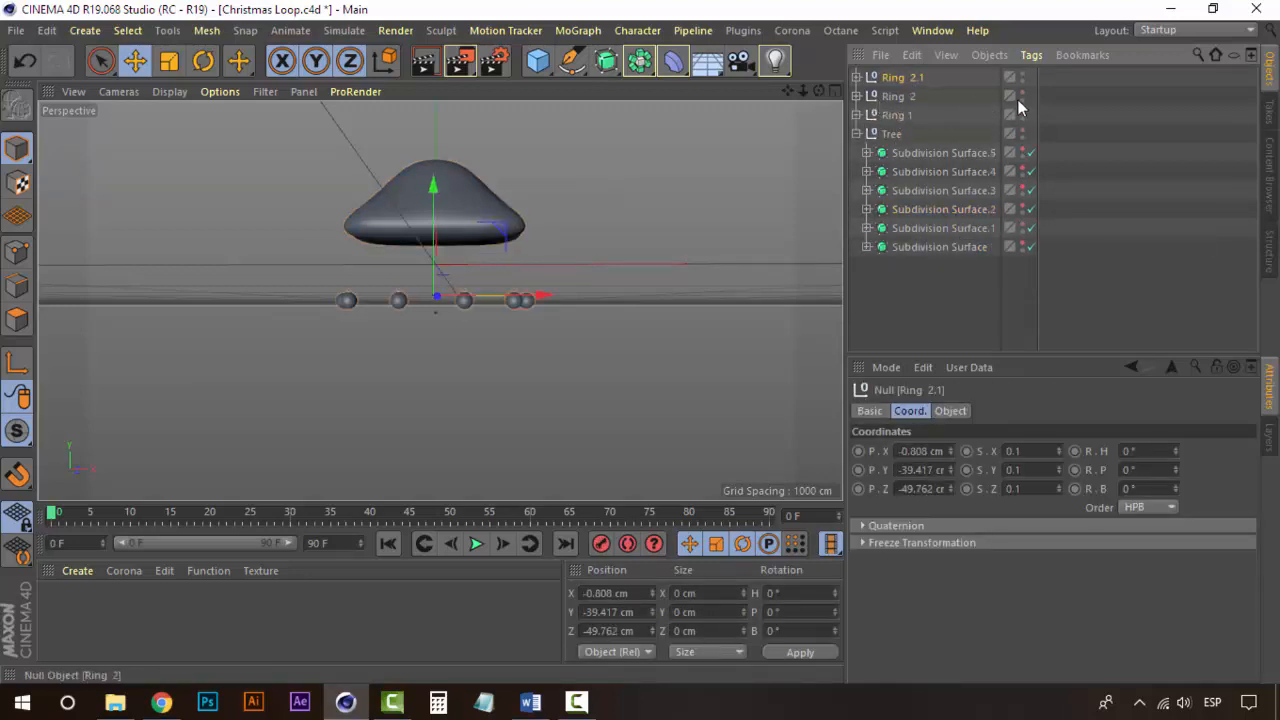
double_click(920, 77)
type("3")
key("Return")
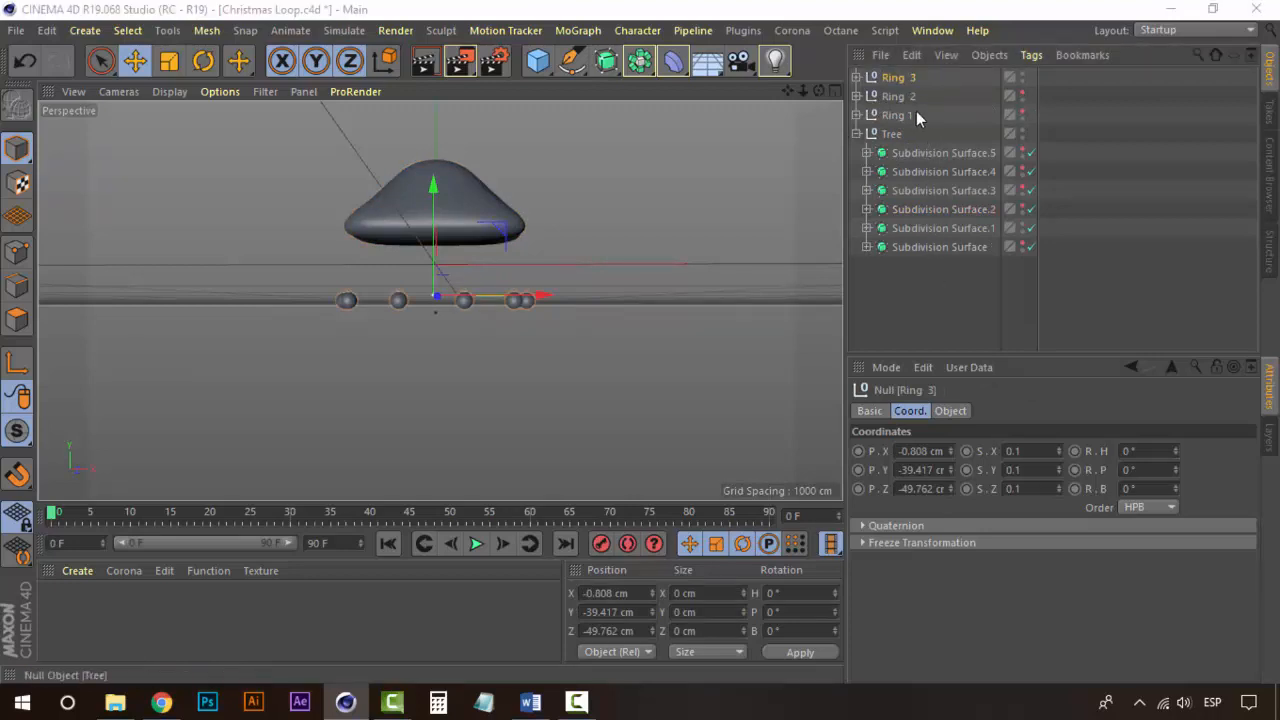
left_click_drag(447, 188, 447, 124)
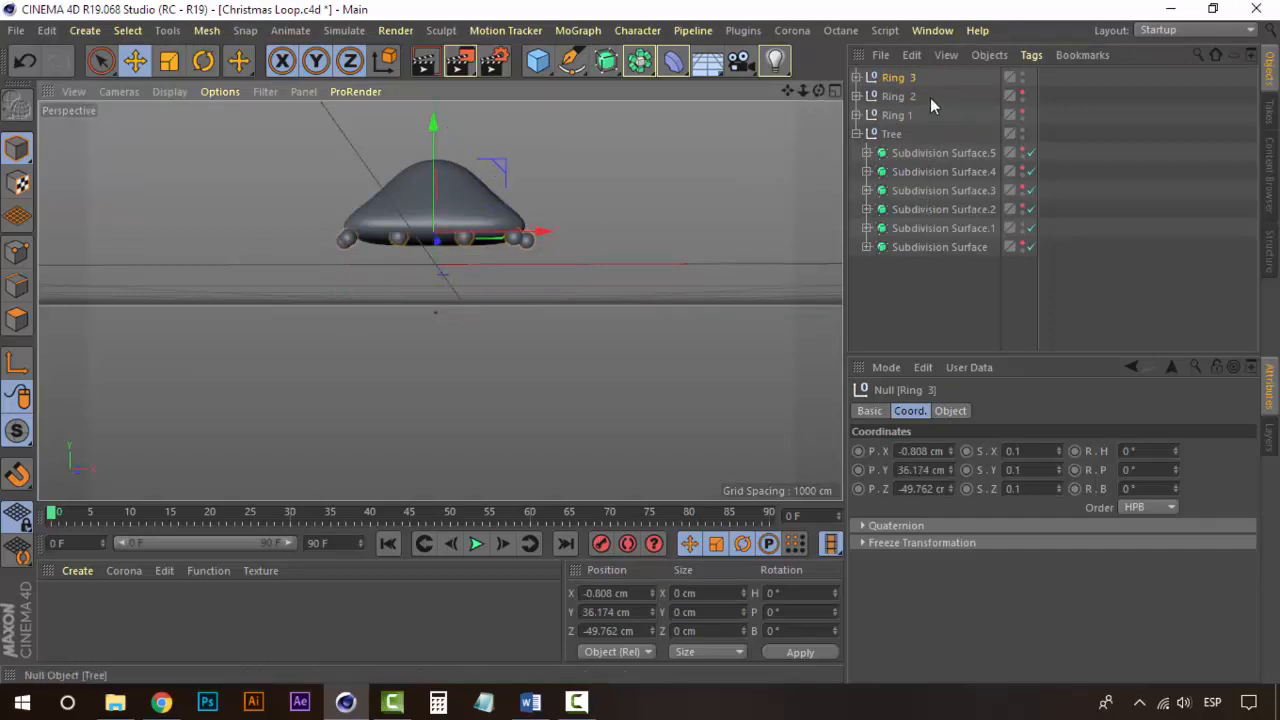
In the top view, move Ring 3's front-right corner ornament inside the tier's outline, to about X 828 cm and Z -51 cm
left_click(835, 91)
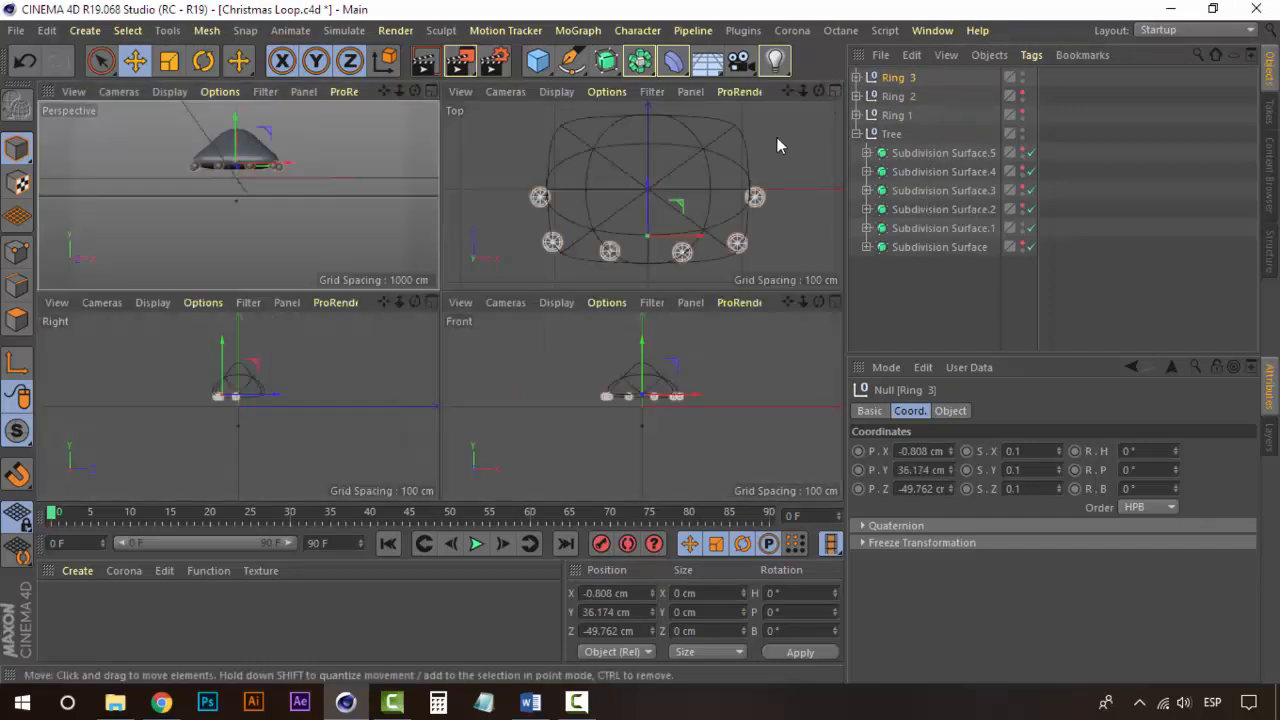
left_click(834, 91)
left_click(740, 301)
left_click(705, 309)
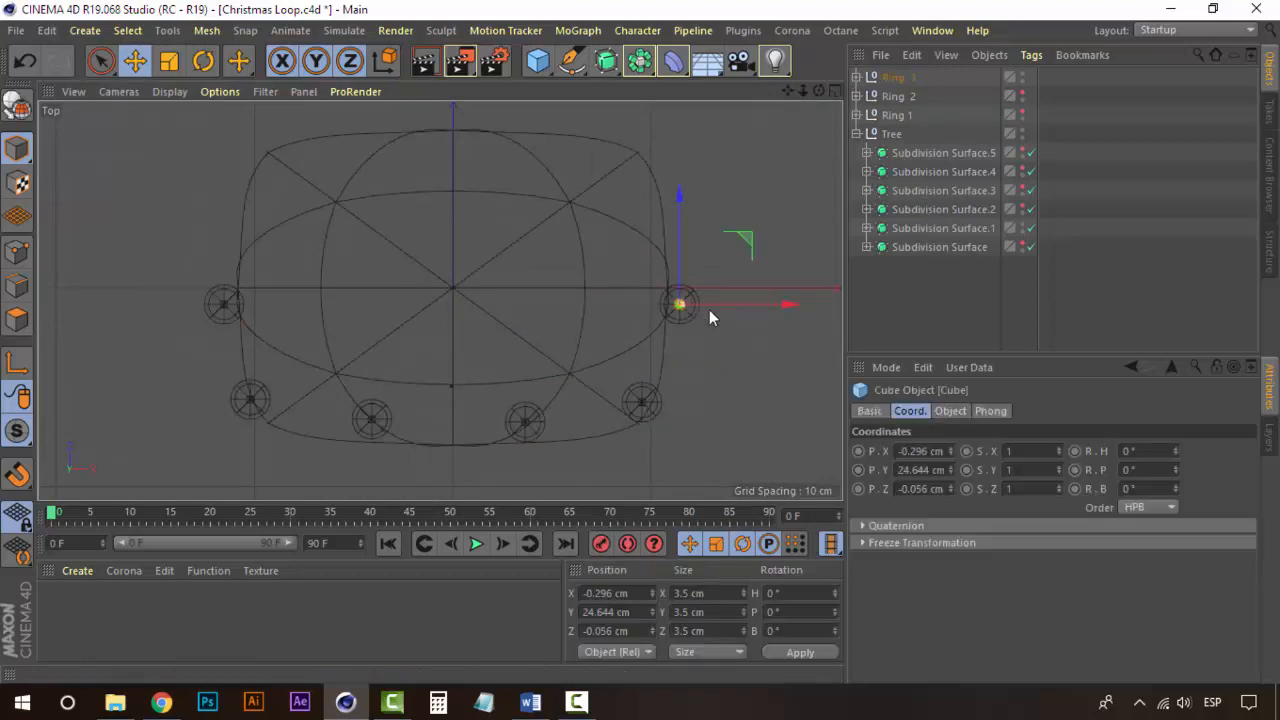
left_click(877, 77)
left_click(857, 77)
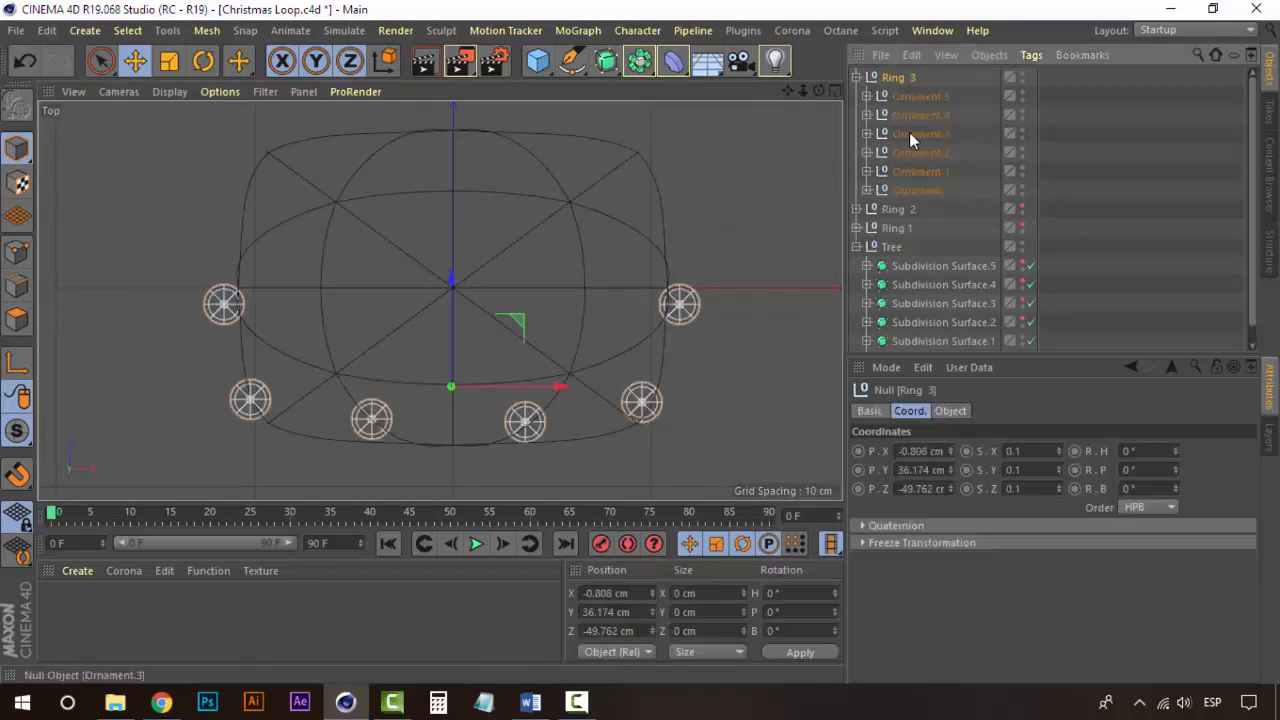
left_click(915, 171)
left_click(912, 190)
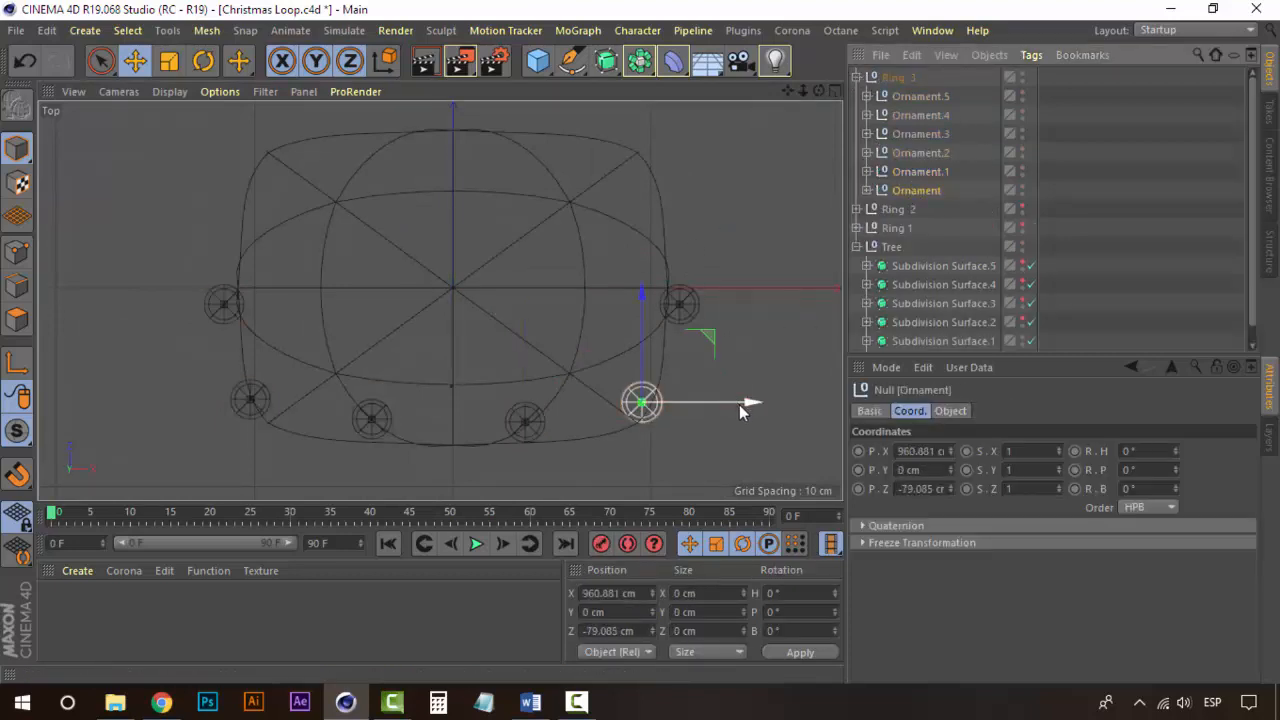
left_click_drag(743, 403, 711, 403)
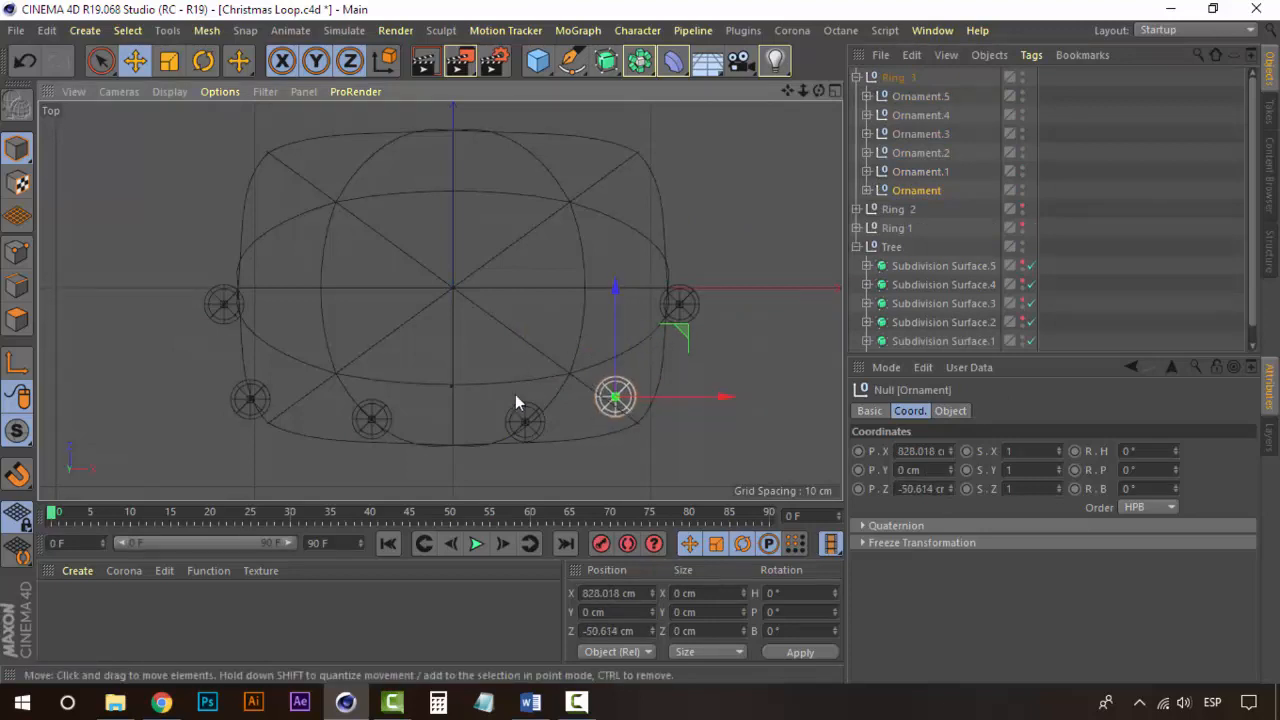
Move Ring 3's two front ornaments closer to the centre, the right one to about X 254 cm
left_click(915, 171)
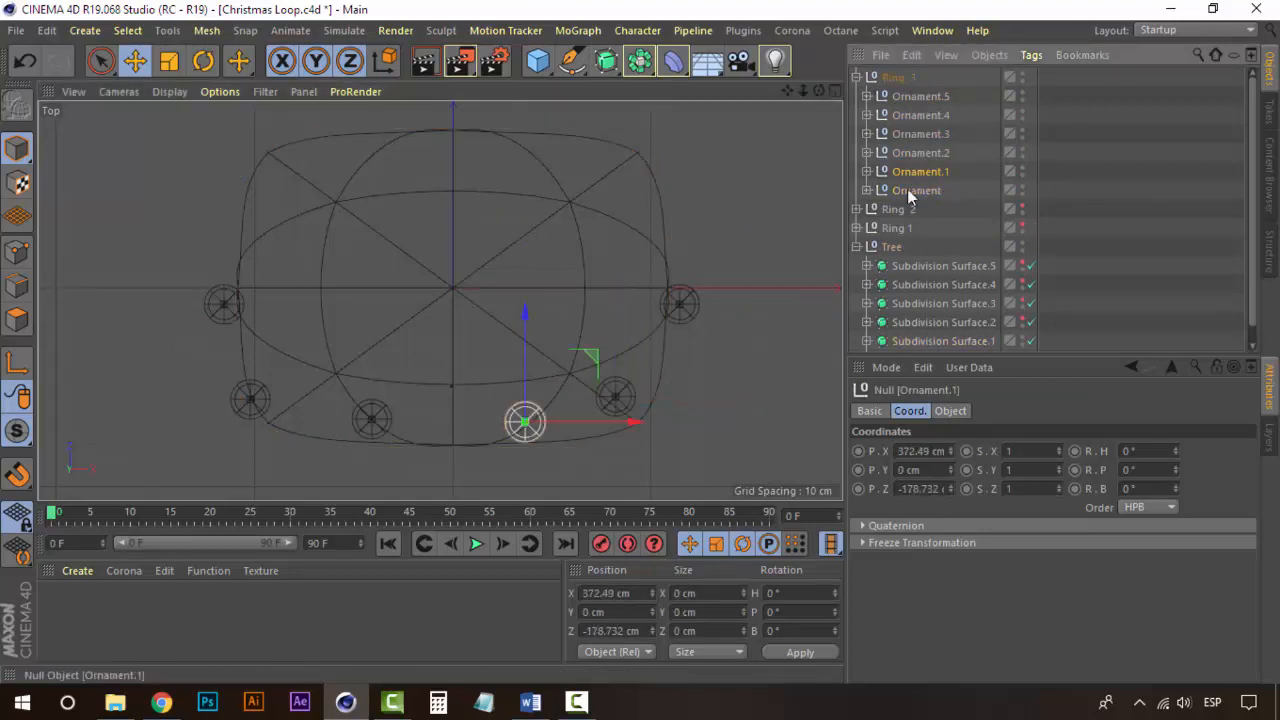
left_click_drag(605, 422, 583, 422)
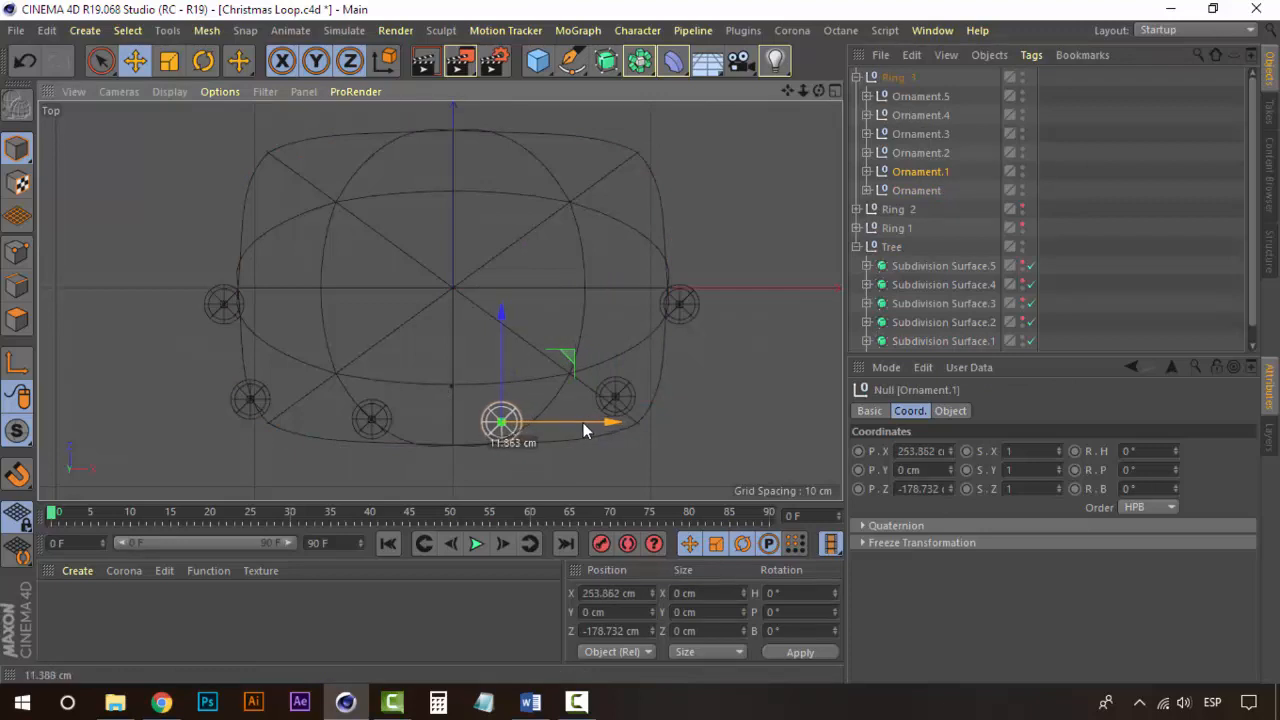
left_click(917, 155)
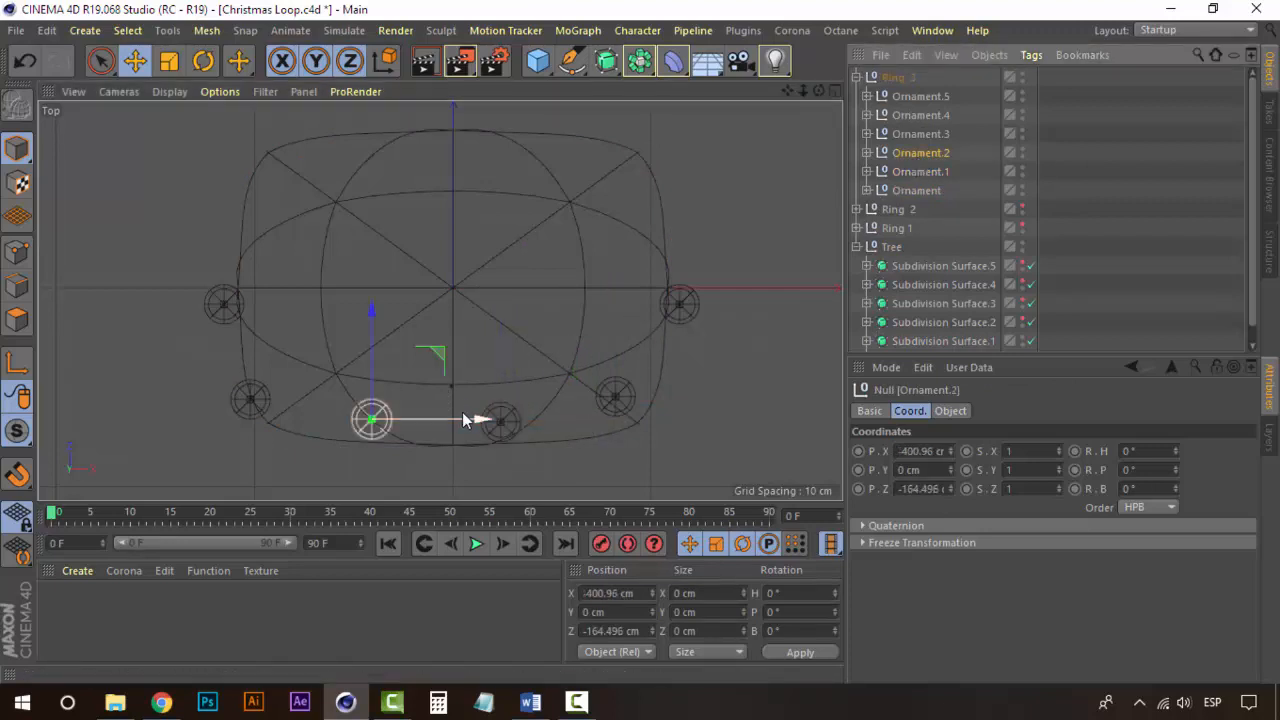
left_click_drag(480, 418, 503, 418)
Move Ring 3's front-left corner ornament and both side ornaments inward inside the tier, the side ones to about X 937 cm and -923 cm
left_click(920, 134)
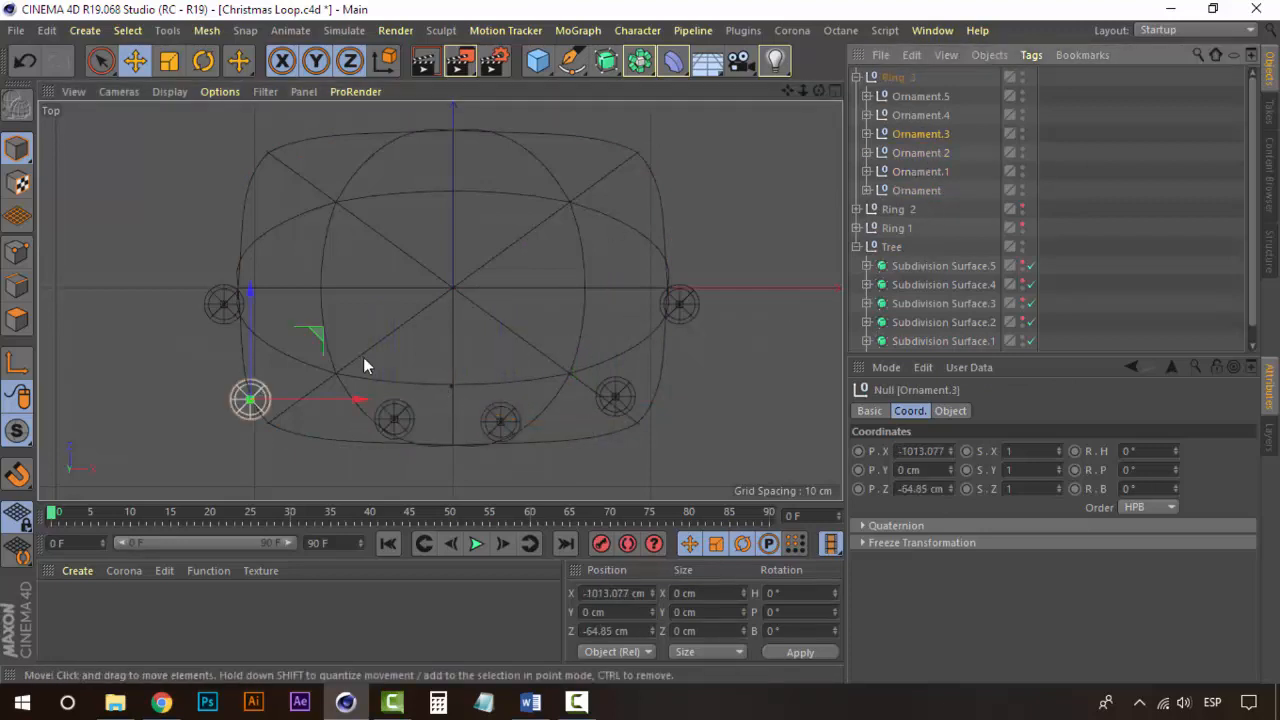
left_click_drag(350, 398, 392, 400)
left_click(921, 116)
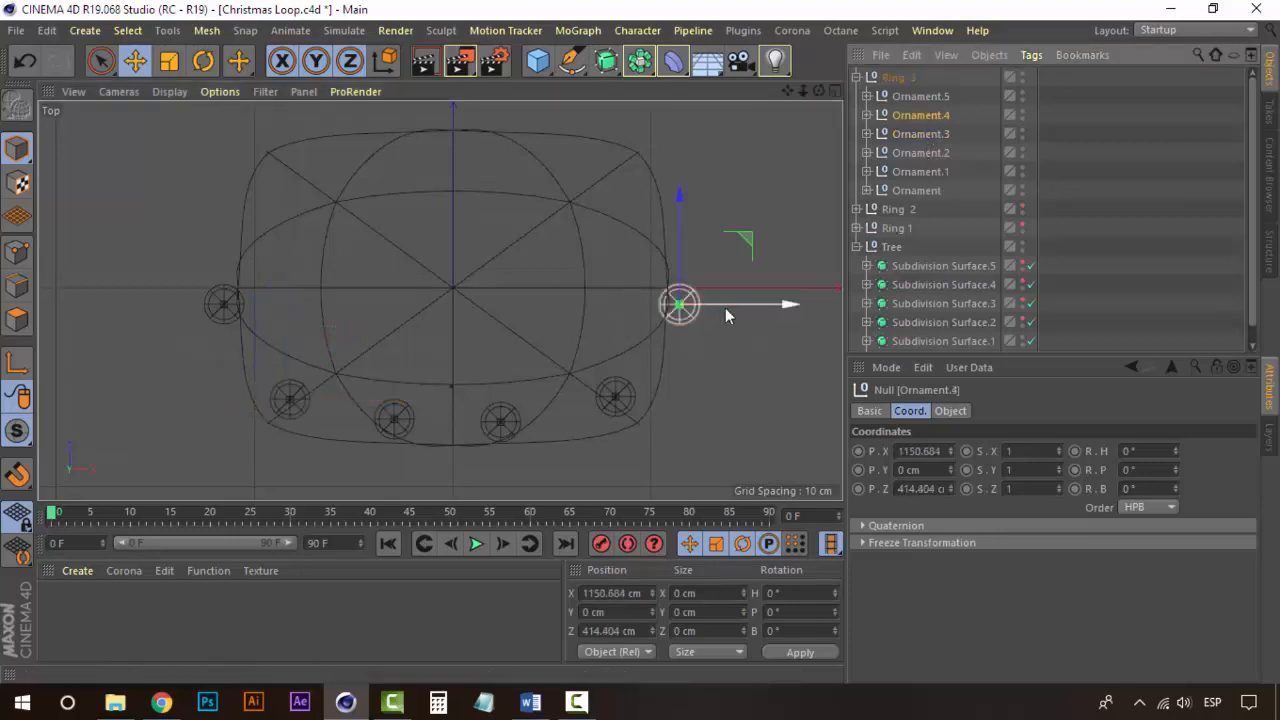
mouse_move(725, 307)
left_mouse_down()
mouse_move(701, 306)
mouse_move(719, 306)
left_mouse_up()
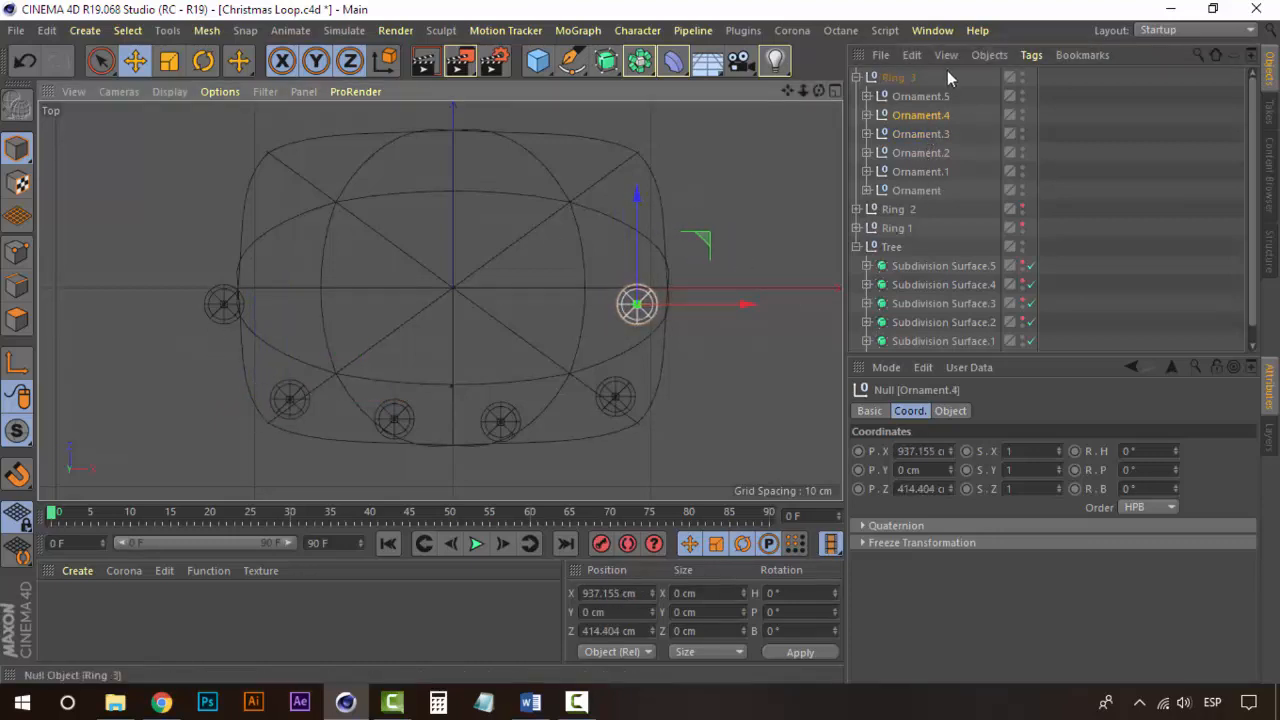
left_click(921, 97)
left_click_drag(310, 309, 357, 297)
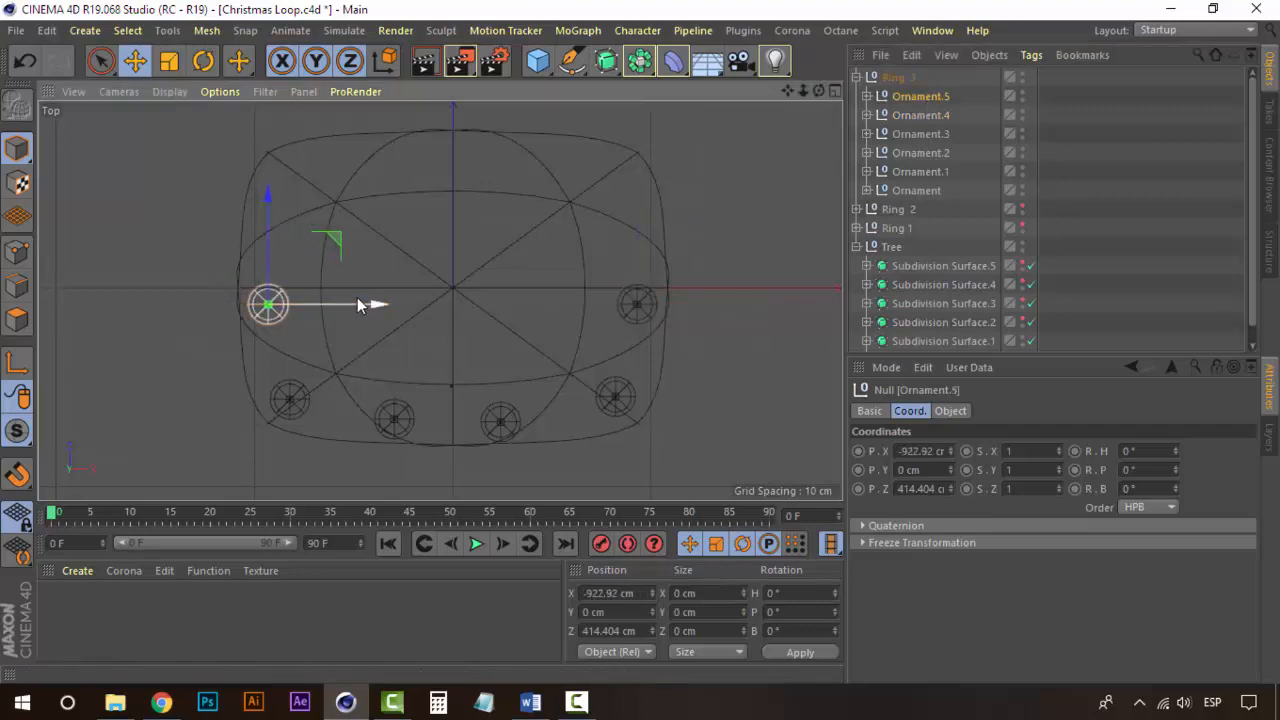
In the perspective view, lower the whole Ring 3 group to about Y 27 cm and collapse the group
left_click(820, 90)
left_click(432, 89)
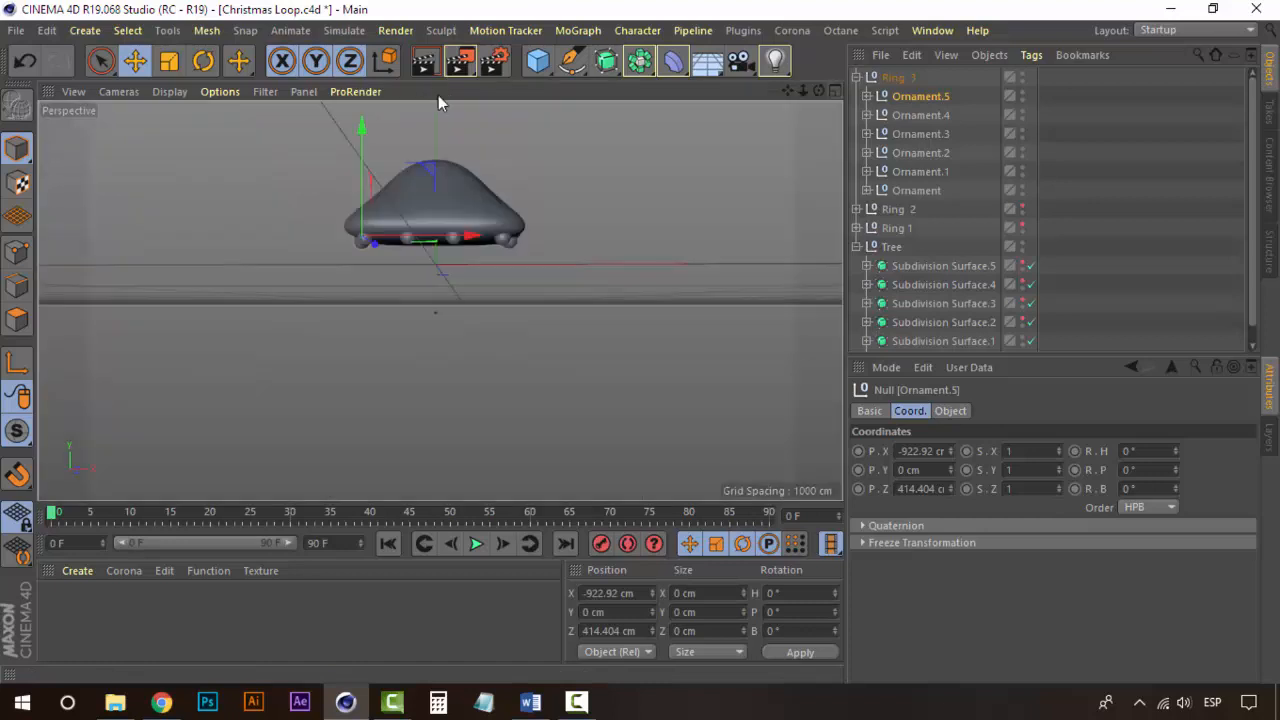
left_click(906, 79)
left_click_drag(435, 128, 436, 133)
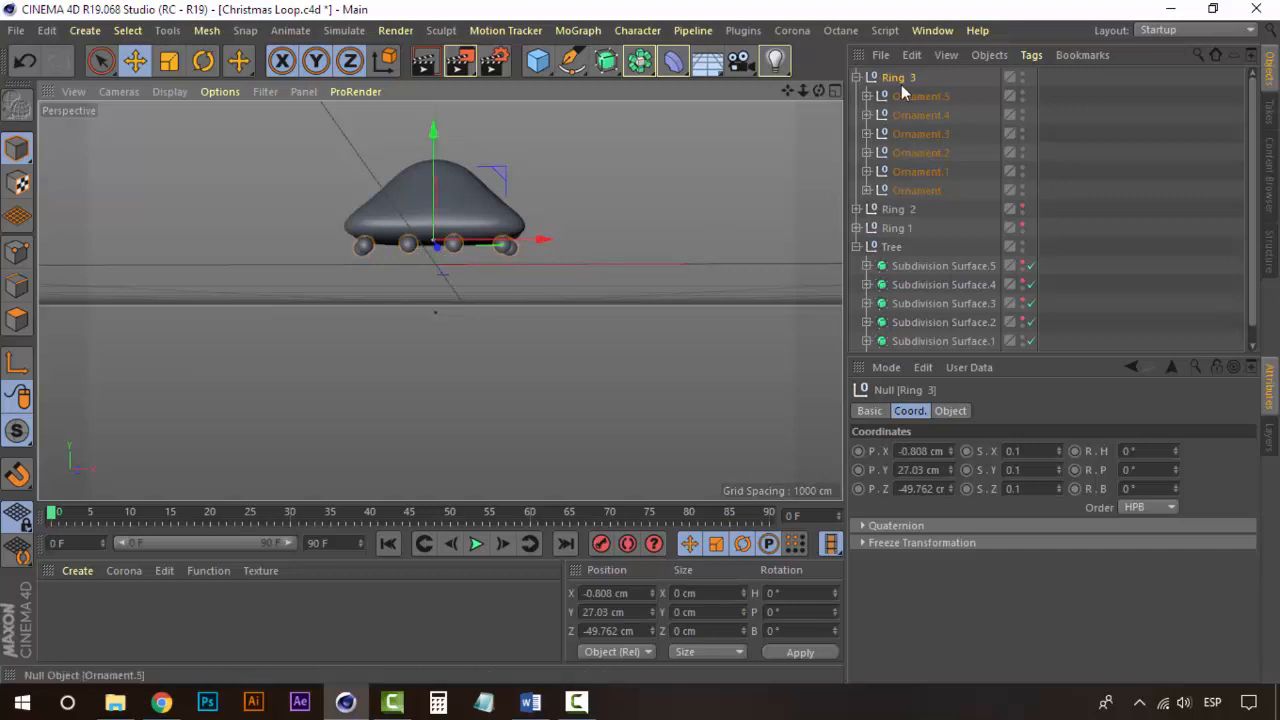
left_click(857, 77)
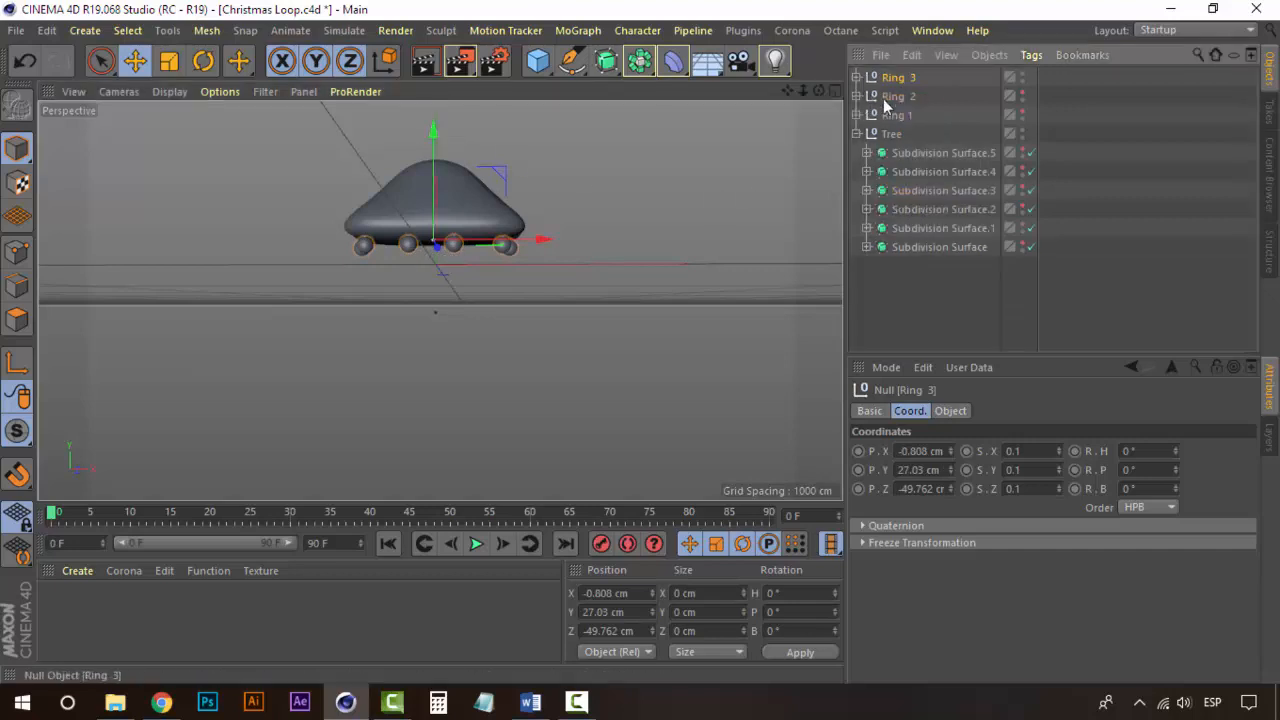
Hide the Subdivision Surface.1 tier and show the Subdivision Surface tier above it
left_click(1022, 225)
left_click(1021, 244)
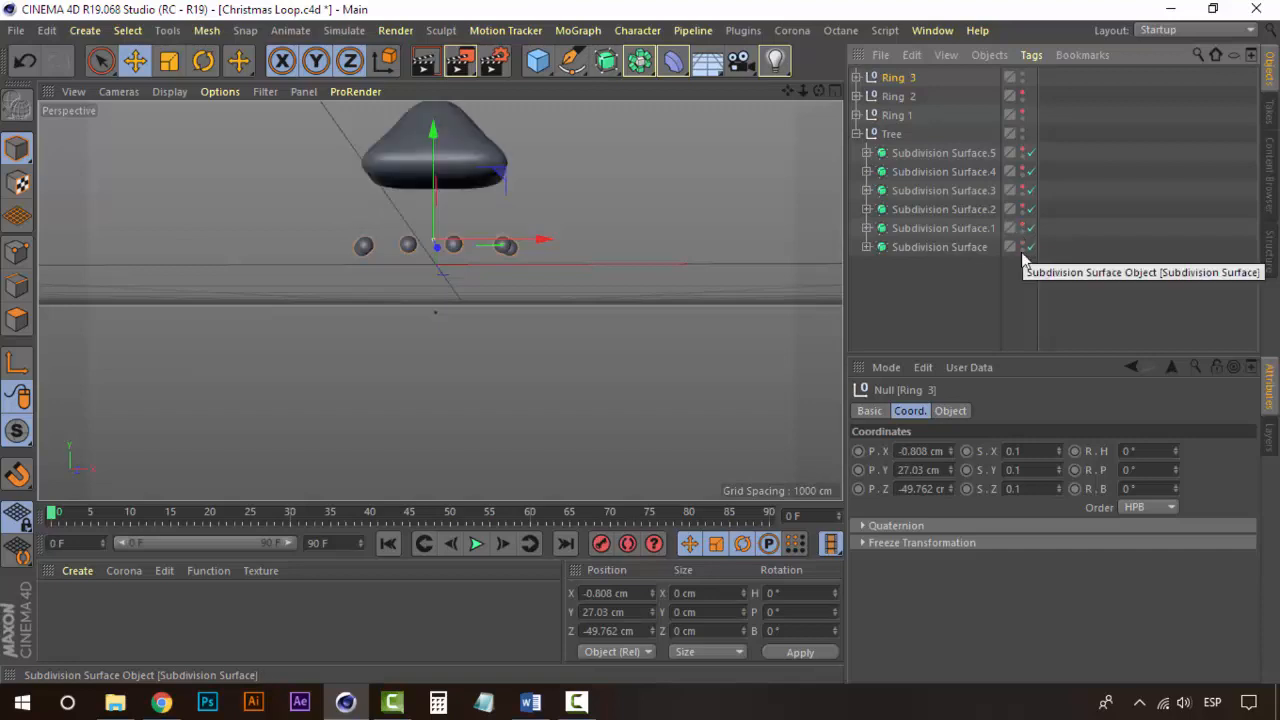
left_click(951, 301)
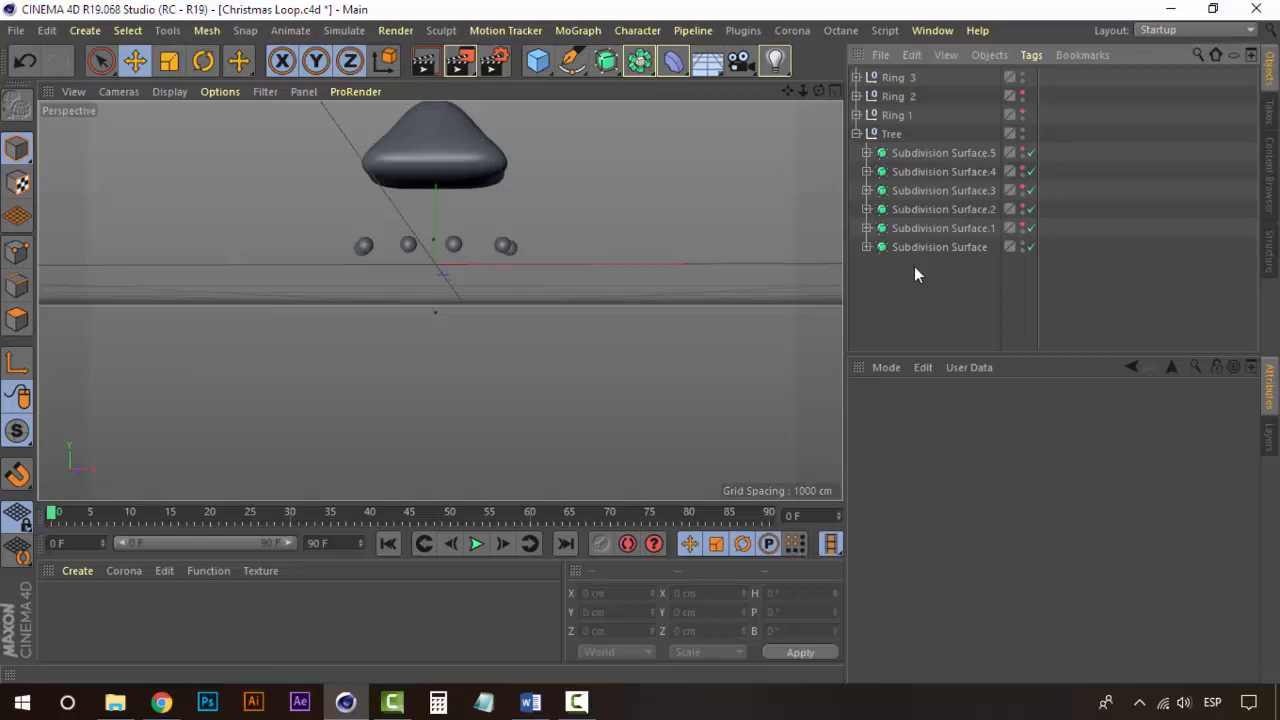
Duplicate Ring 3 as Ring 4, hide the original, and raise the copy under the visible tier to about Y 109 cm
left_click(903, 82)
key("ctrl+v")
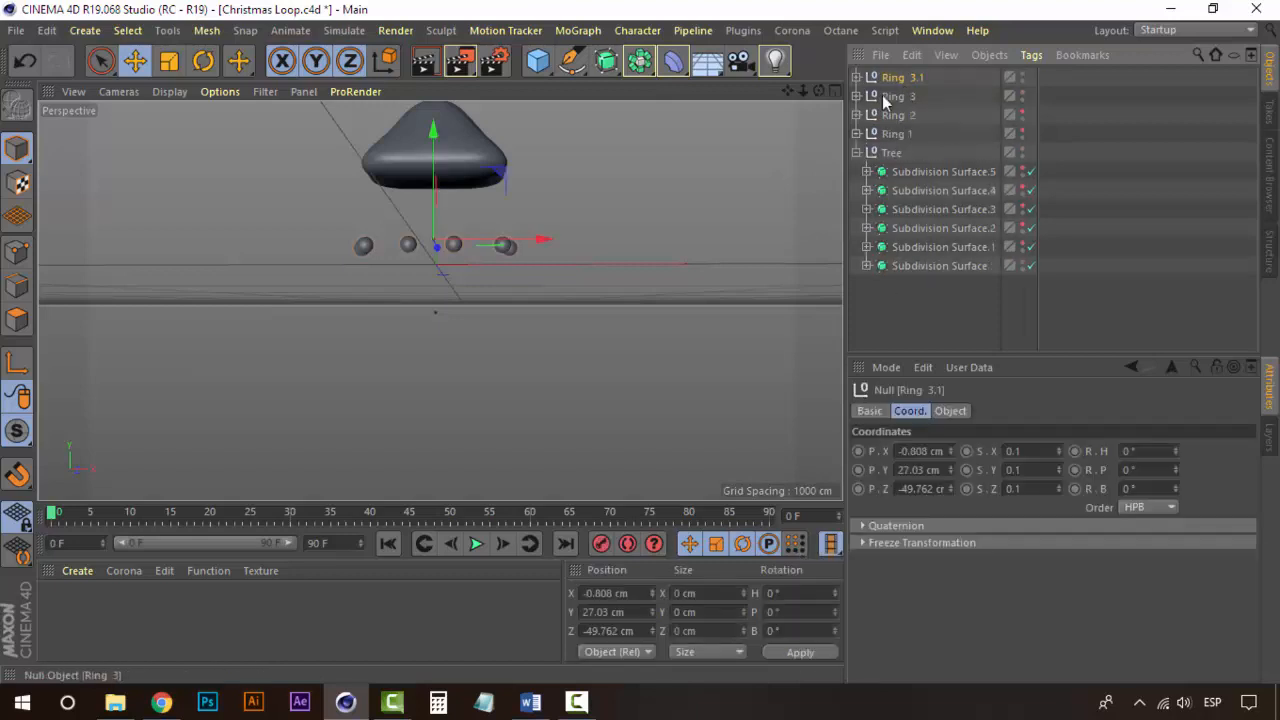
double_click(920, 78)
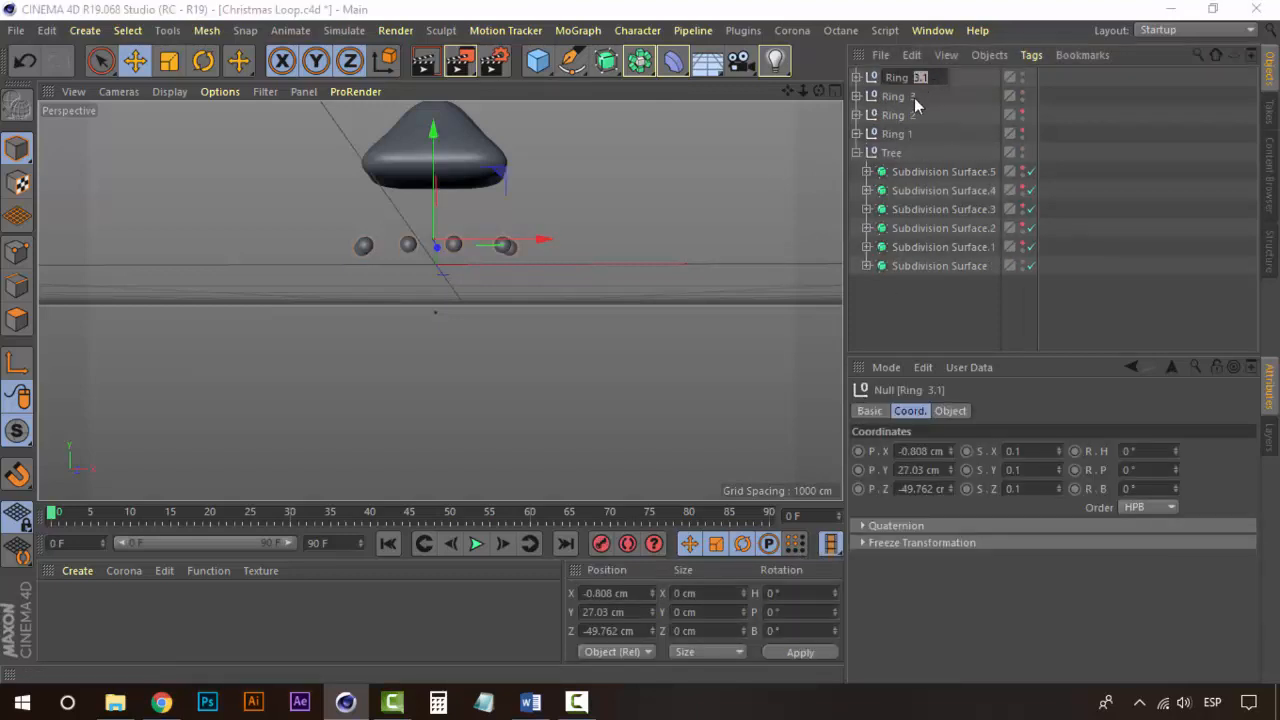
type("4")
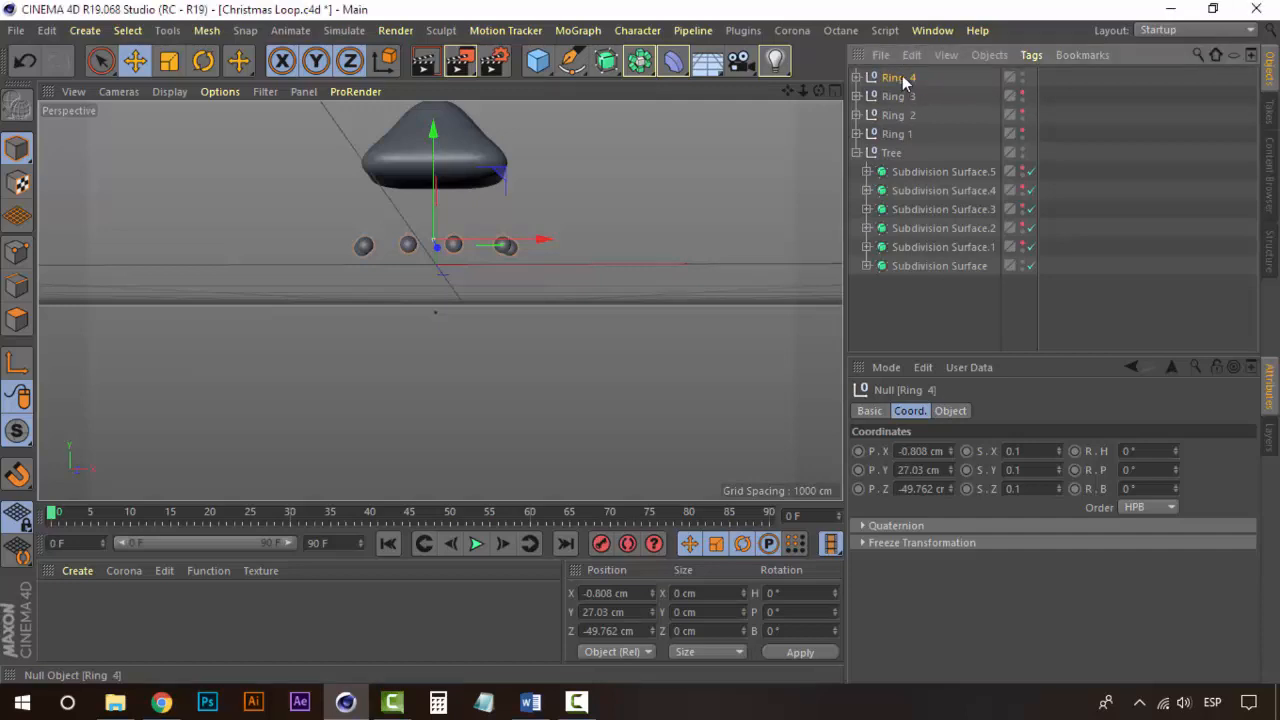
left_click_drag(438, 137, 438, 70)
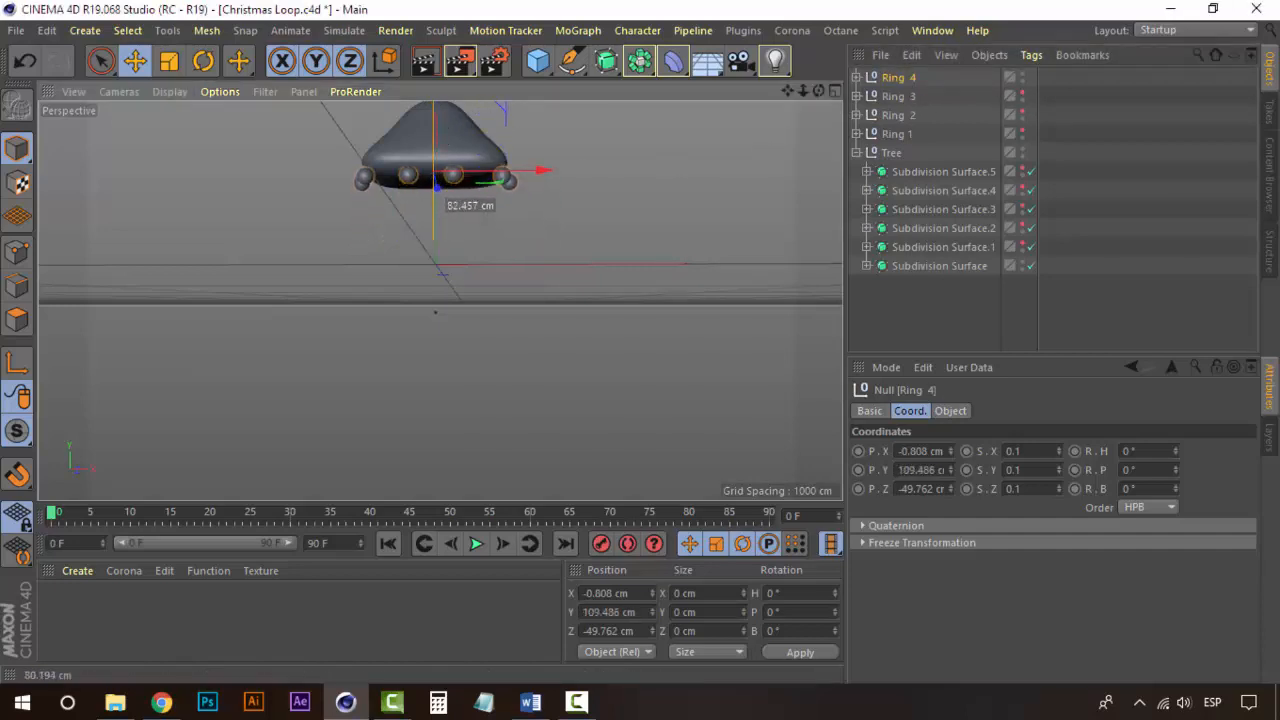
In the top view, move Ring 4's side ornaments and front-left corner ornament inward, the left ones to about X -757 cm and -600 cm
left_click(836, 91)
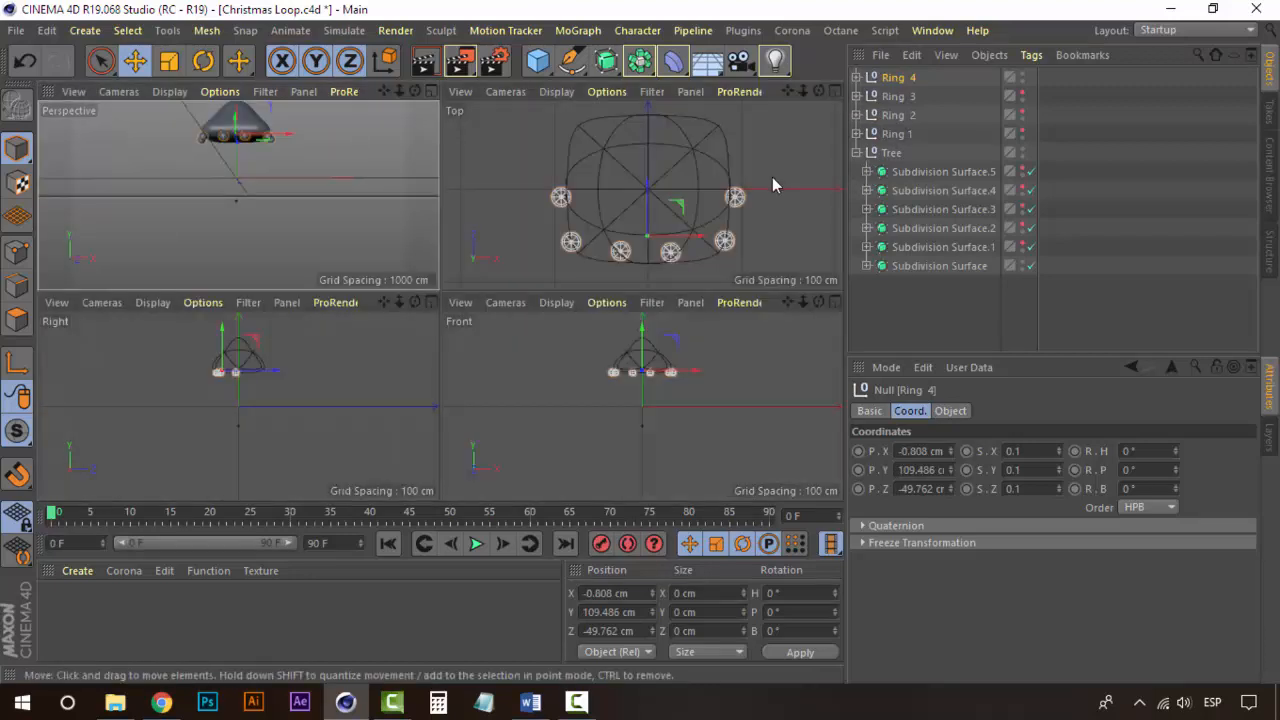
left_click(836, 91)
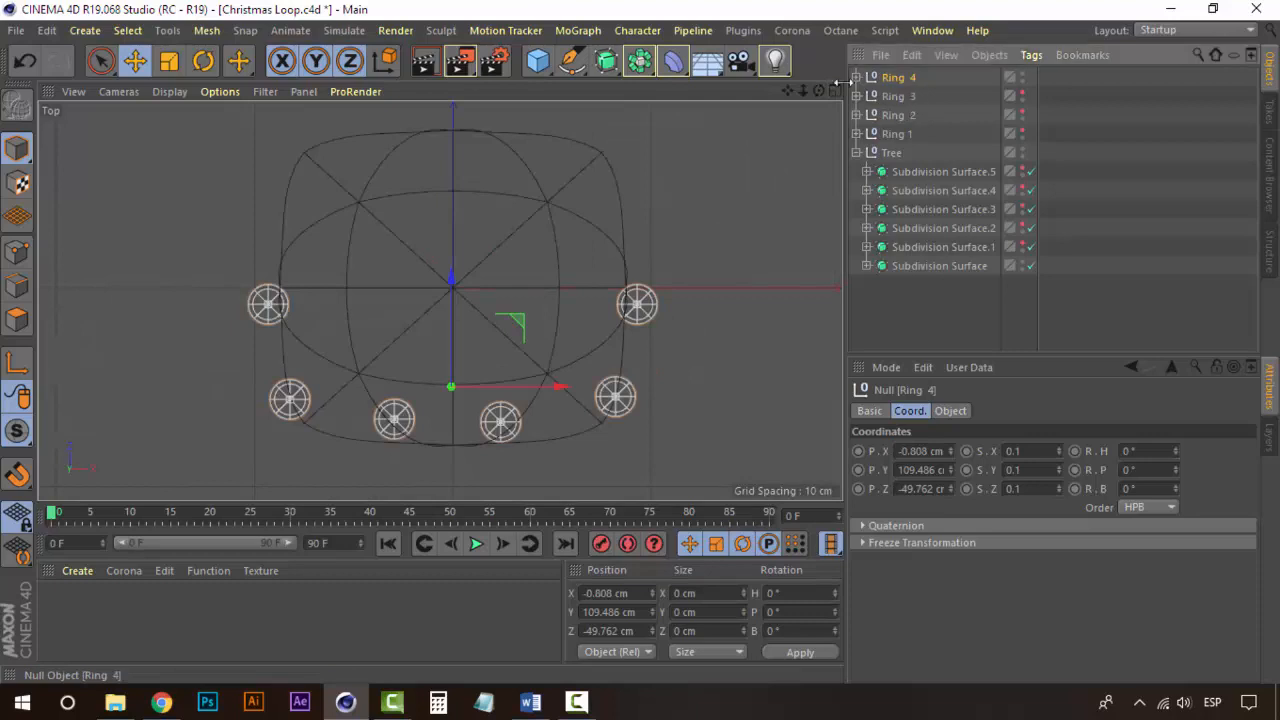
left_click(855, 78)
left_click(957, 101)
left_click(922, 100)
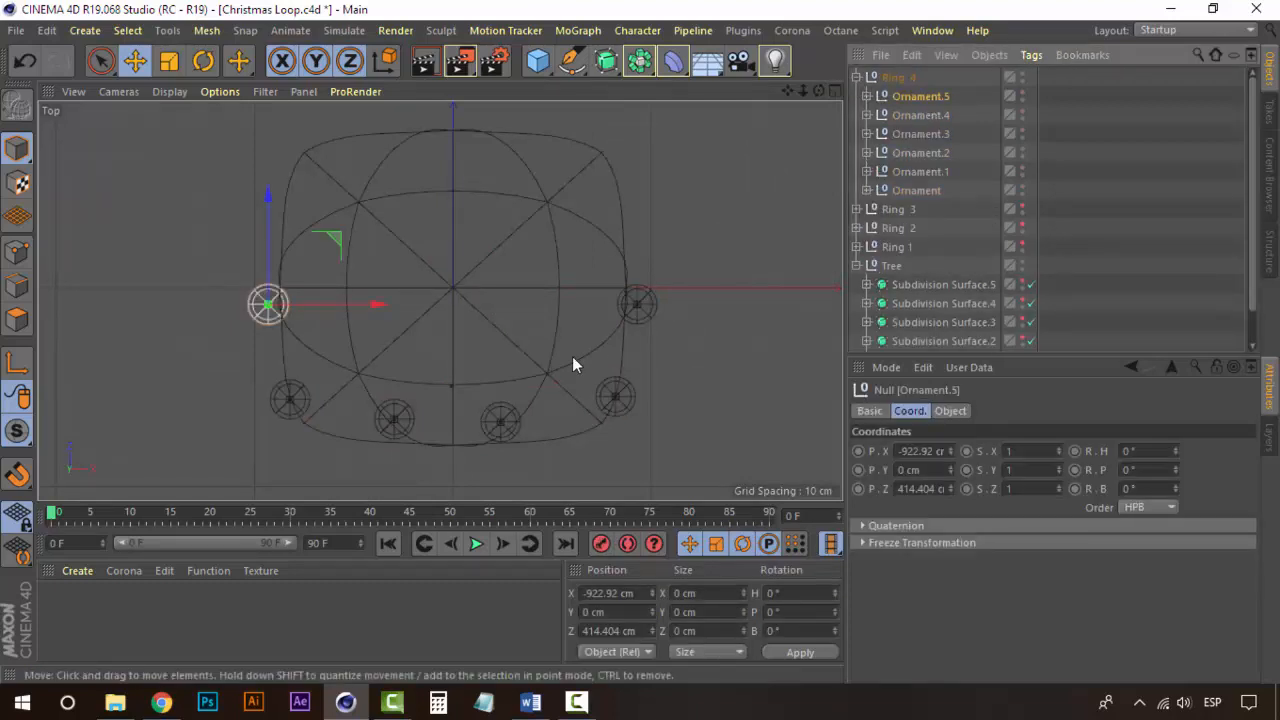
left_click_drag(383, 304, 415, 302)
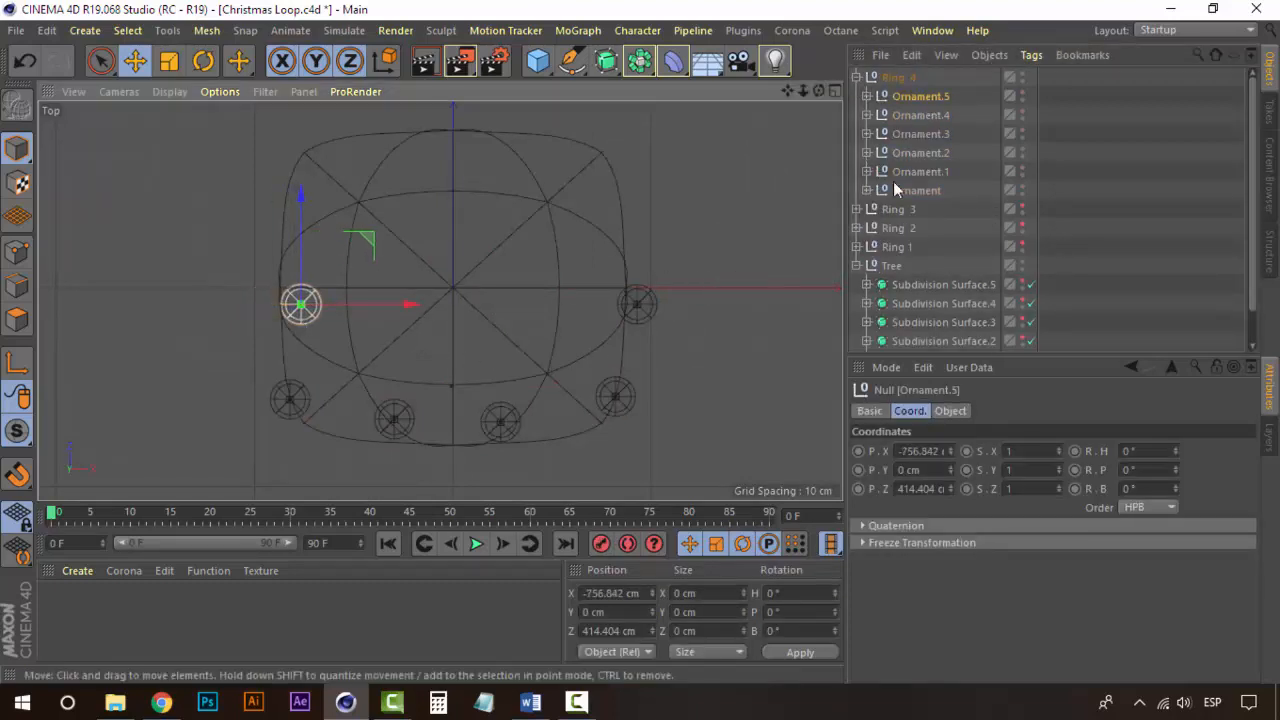
left_click(921, 115)
left_click_drag(733, 308, 696, 305)
left_click(895, 136)
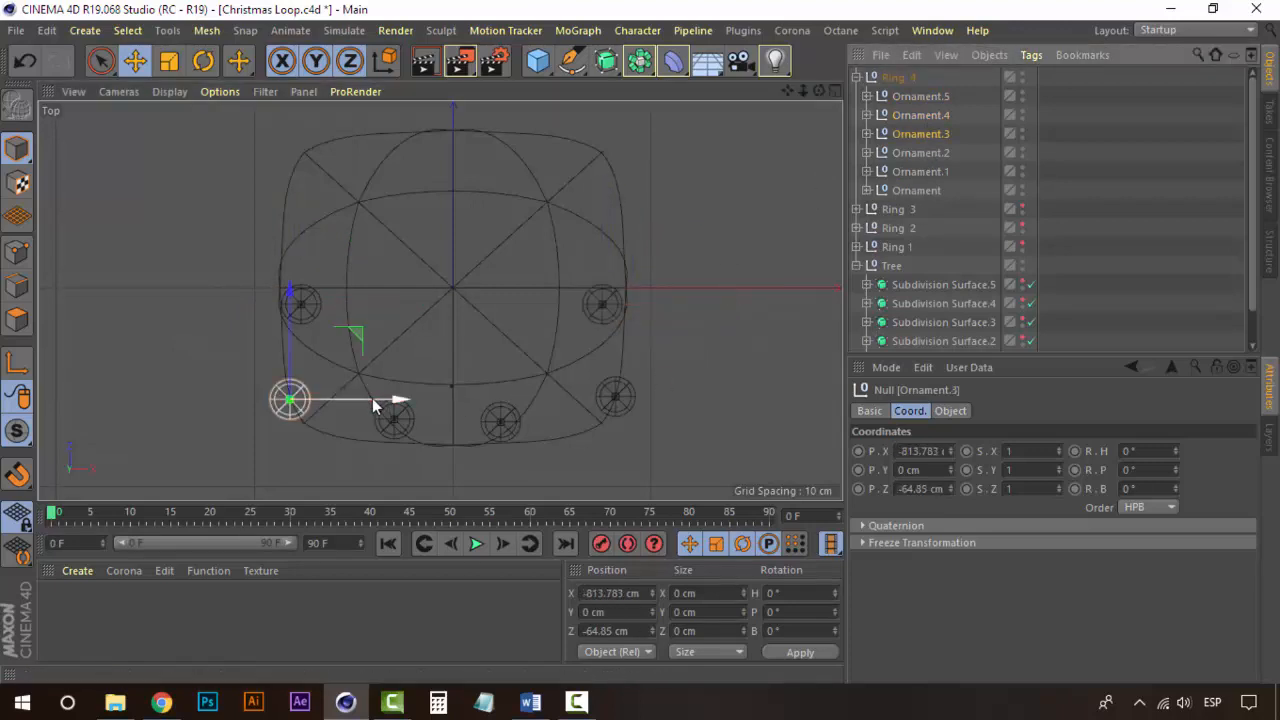
left_click_drag(394, 400, 418, 401)
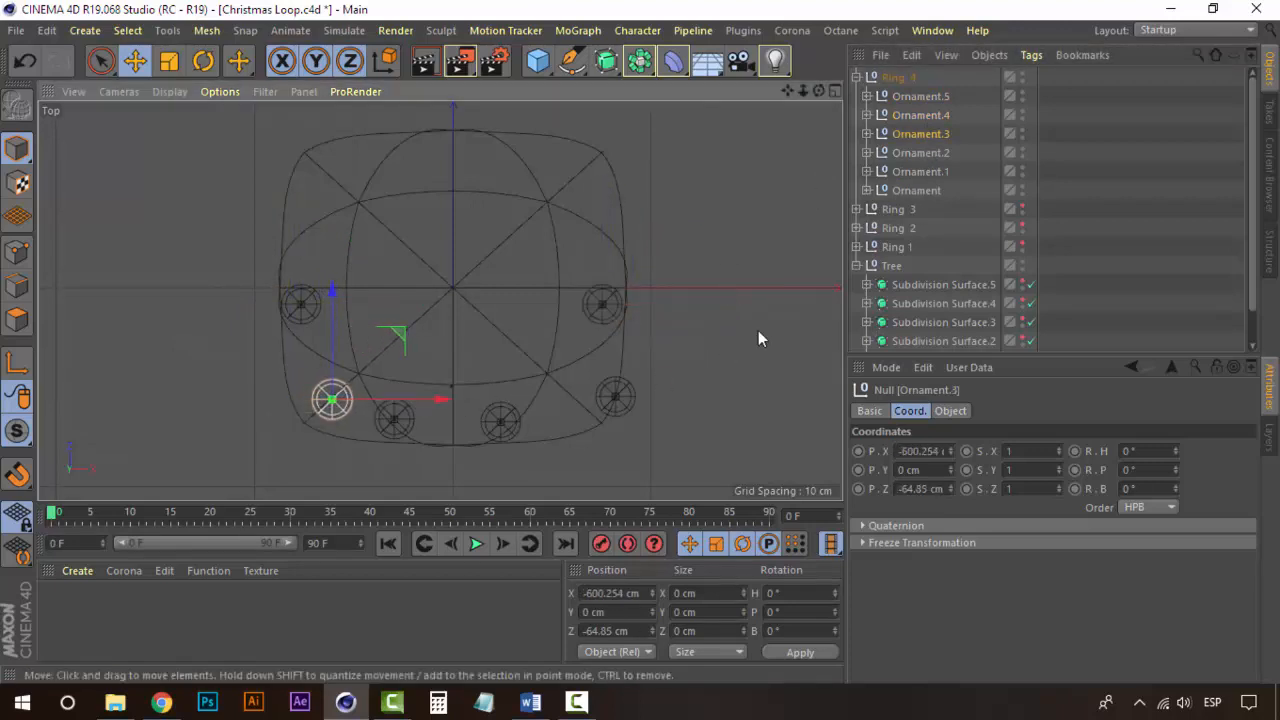
Delete Ornament.2 from Ring 4 and centre Ornament.1 at the front of the tier at about X 2 cm
left_click(925, 153)
left_click_drag(489, 424, 501, 421)
key("Delete")
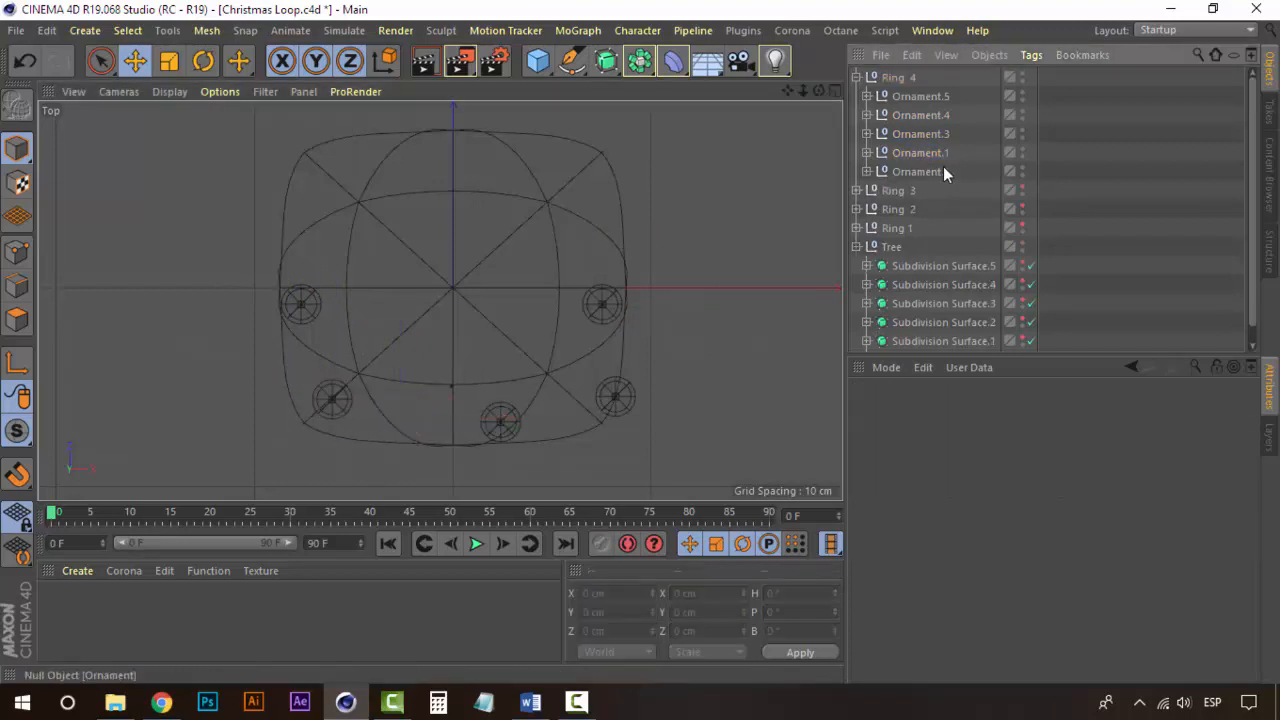
left_click(905, 153)
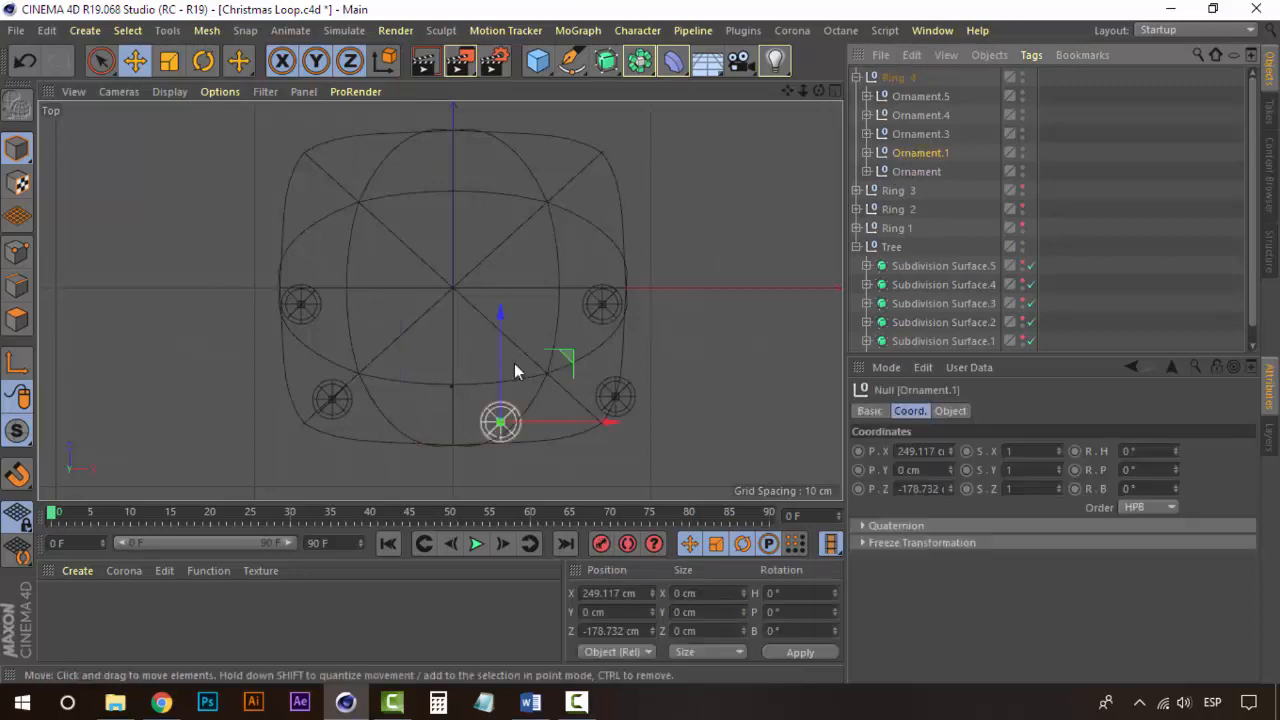
left_click_drag(584, 421, 532, 418)
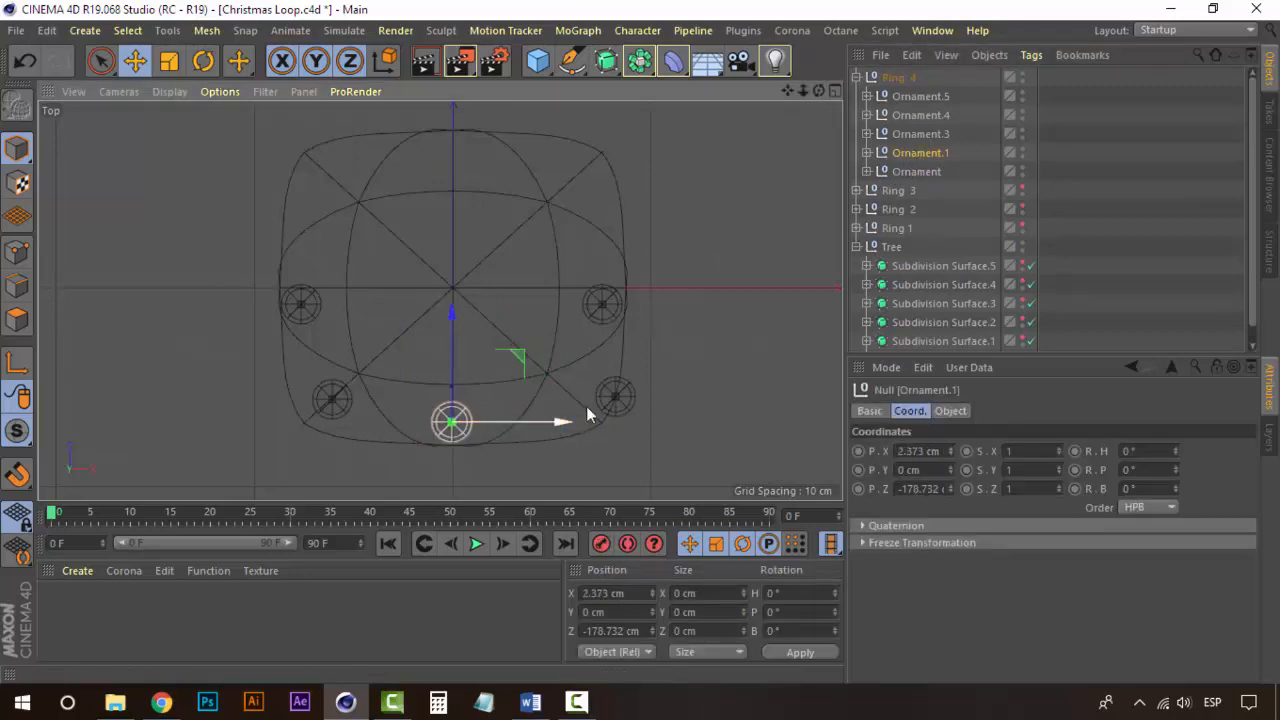
Move Ring 4's front-right corner ornament inward to about X 600 cm, then return to the perspective view with the group collapsed
left_click(905, 171)
left_click_drag(682, 395, 636, 397)
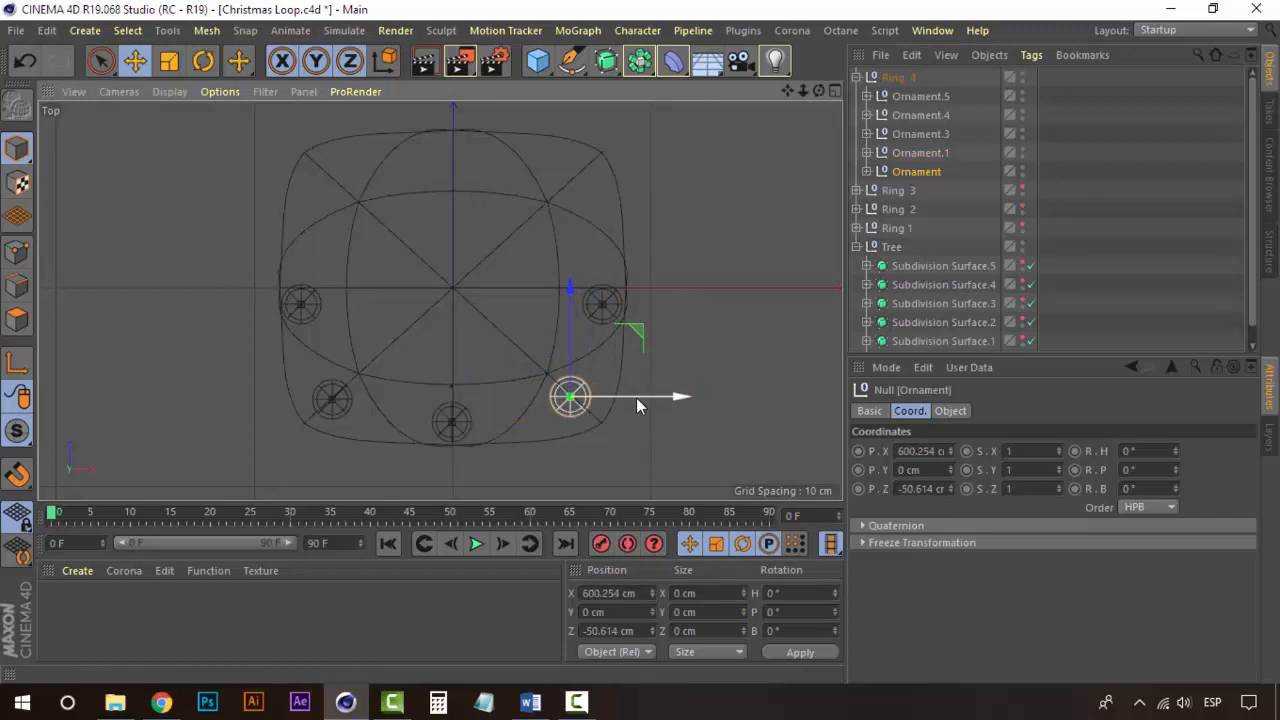
left_click(836, 91)
left_click(430, 89)
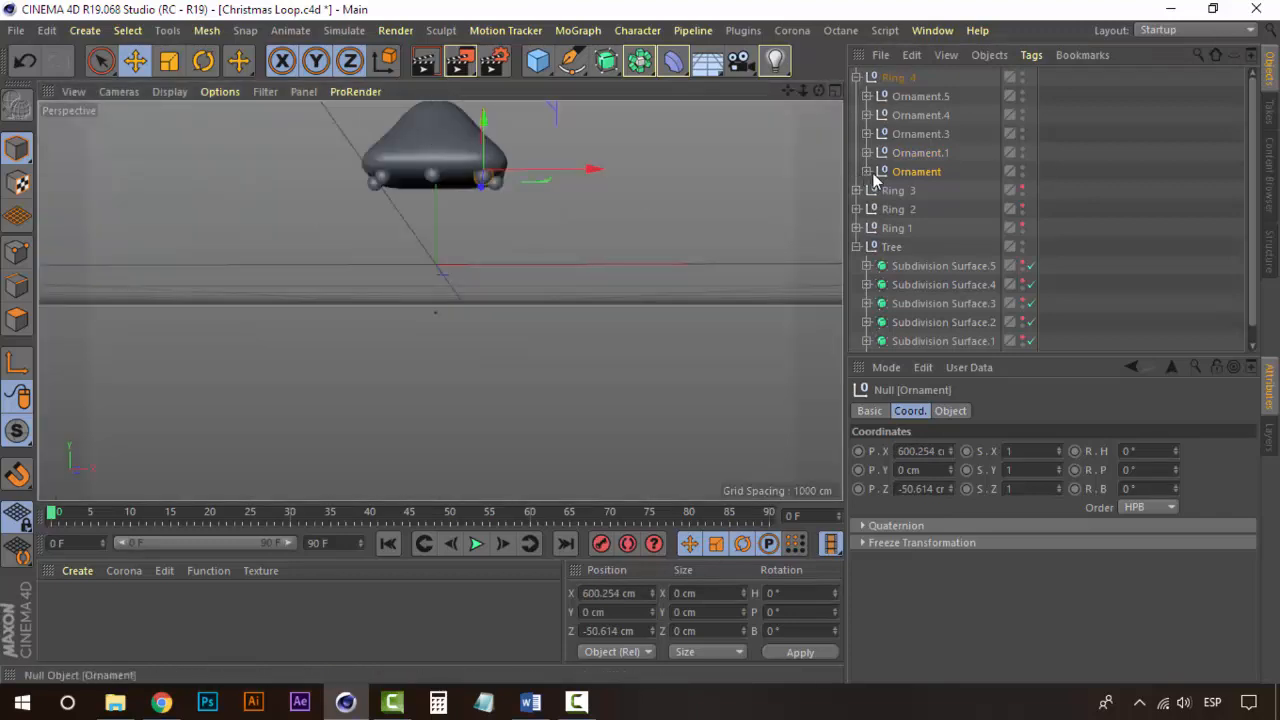
left_click(855, 77)
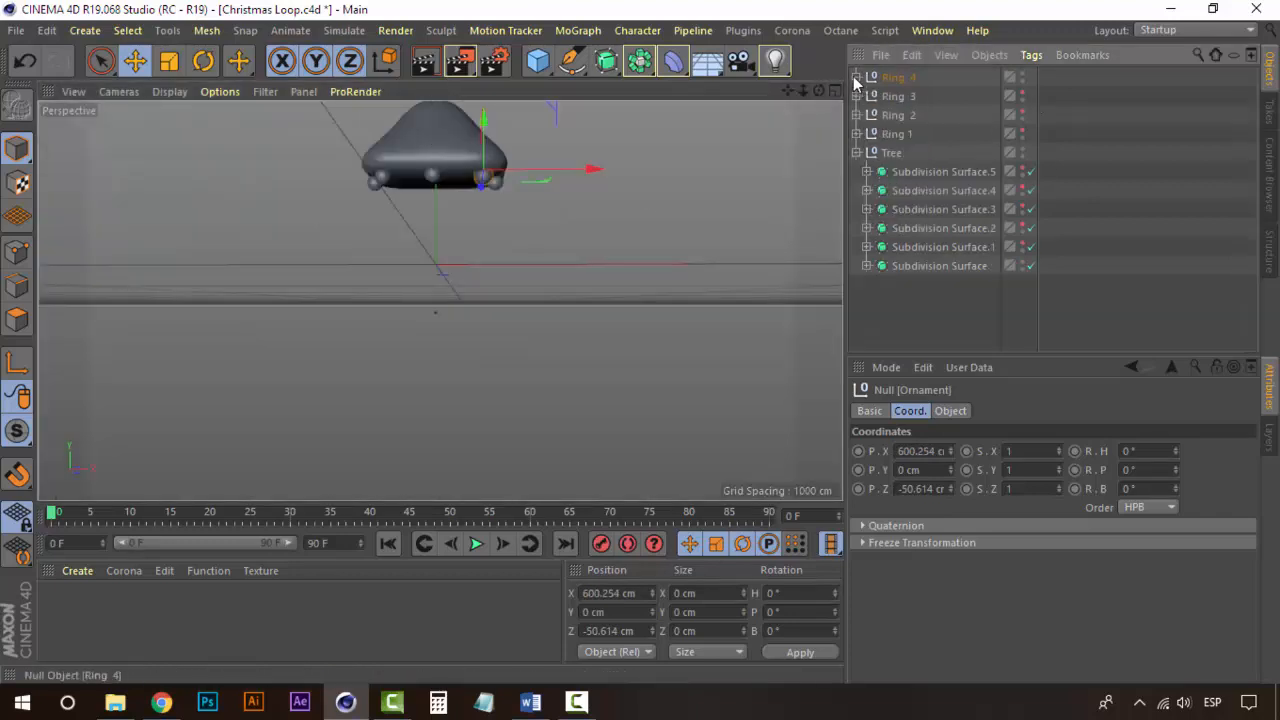
Make the Ring 3, Ring 2 and Ring 1 groups visible again in the viewport
left_click(1022, 93)
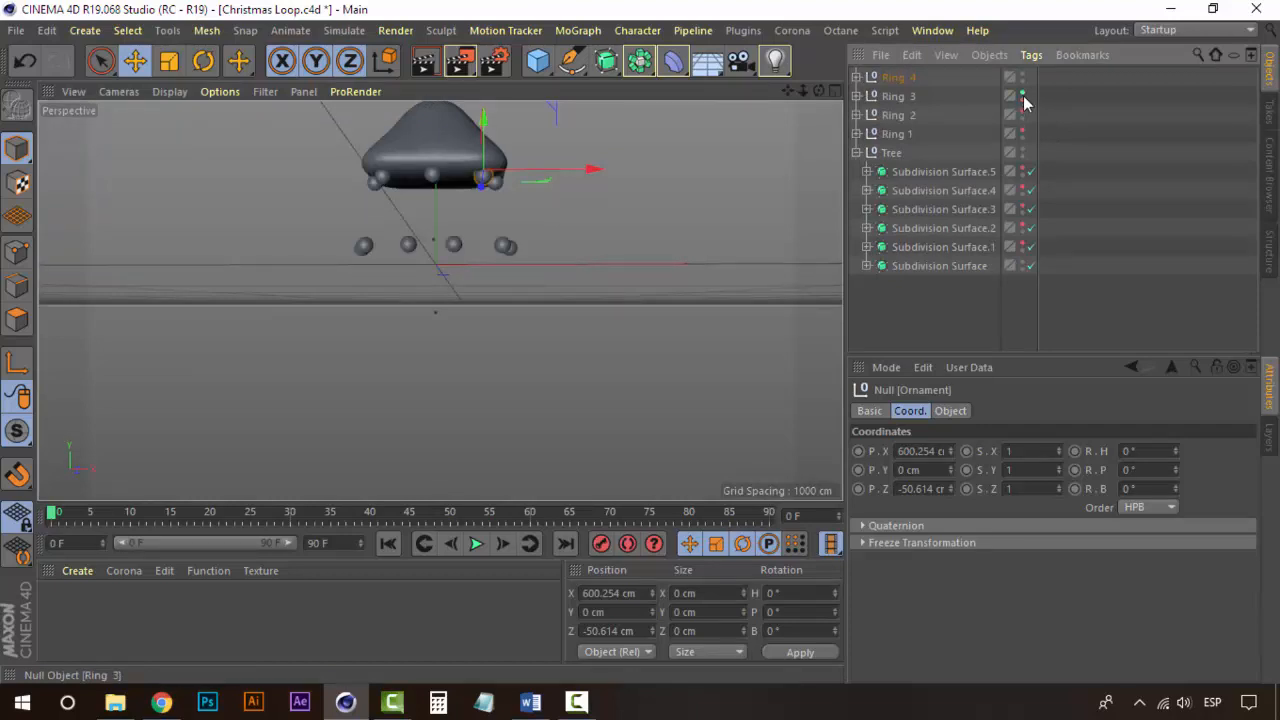
left_click(1022, 93)
left_click(1022, 94)
left_click(1022, 115)
left_click(1022, 133)
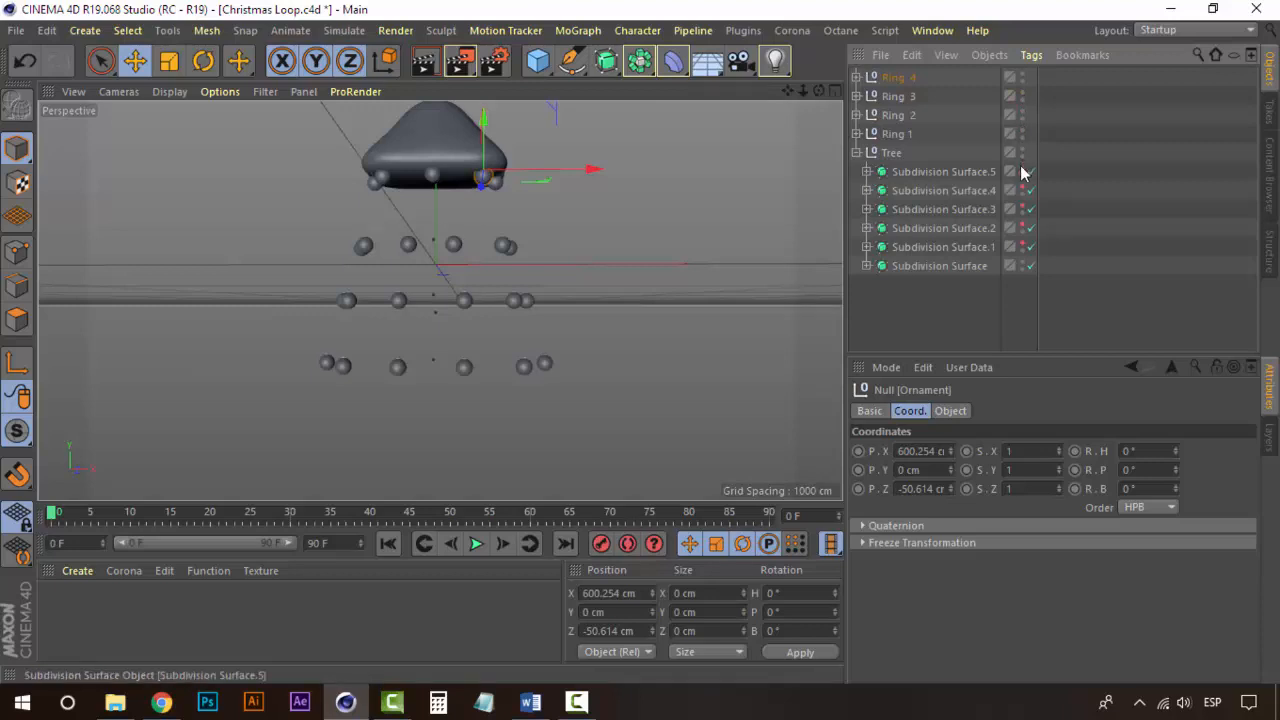
Show the hidden tree parts Subdivision Surface.5 through Subdivision Surface.1 again and clear the selection
left_click(1022, 171)
left_click(1022, 190)
left_click(1022, 209)
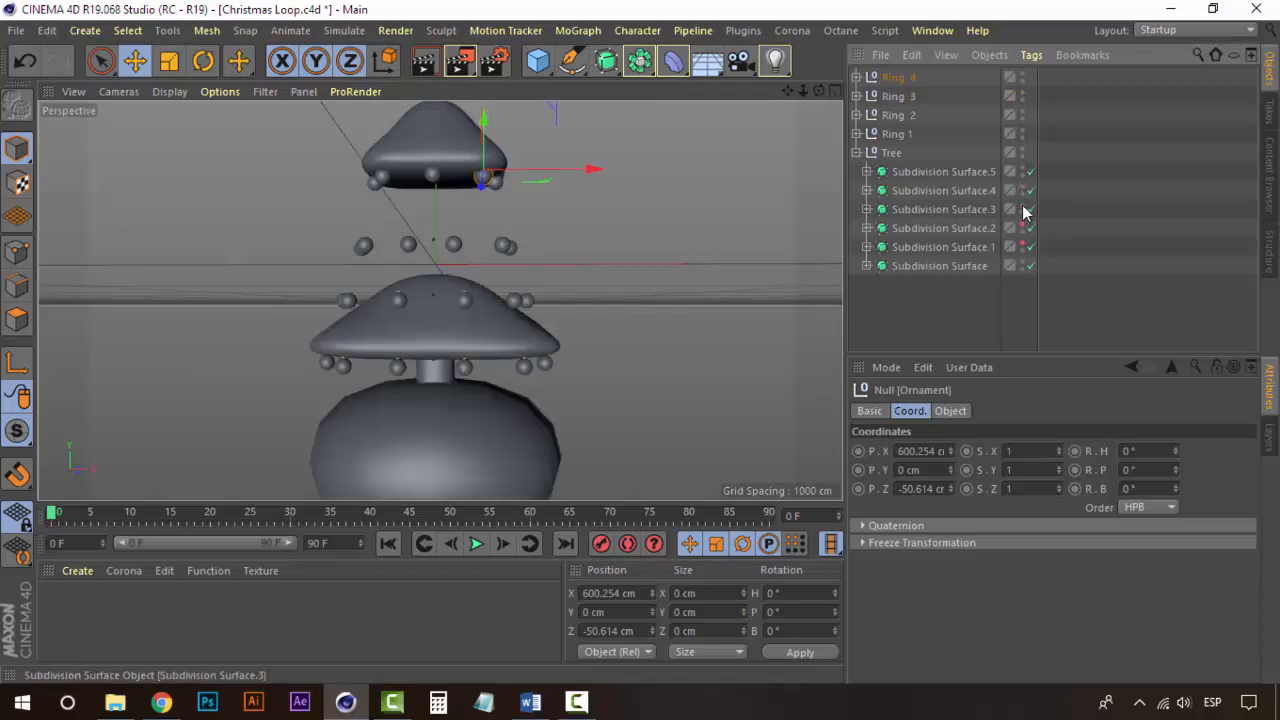
left_click(1022, 228)
left_click(1022, 247)
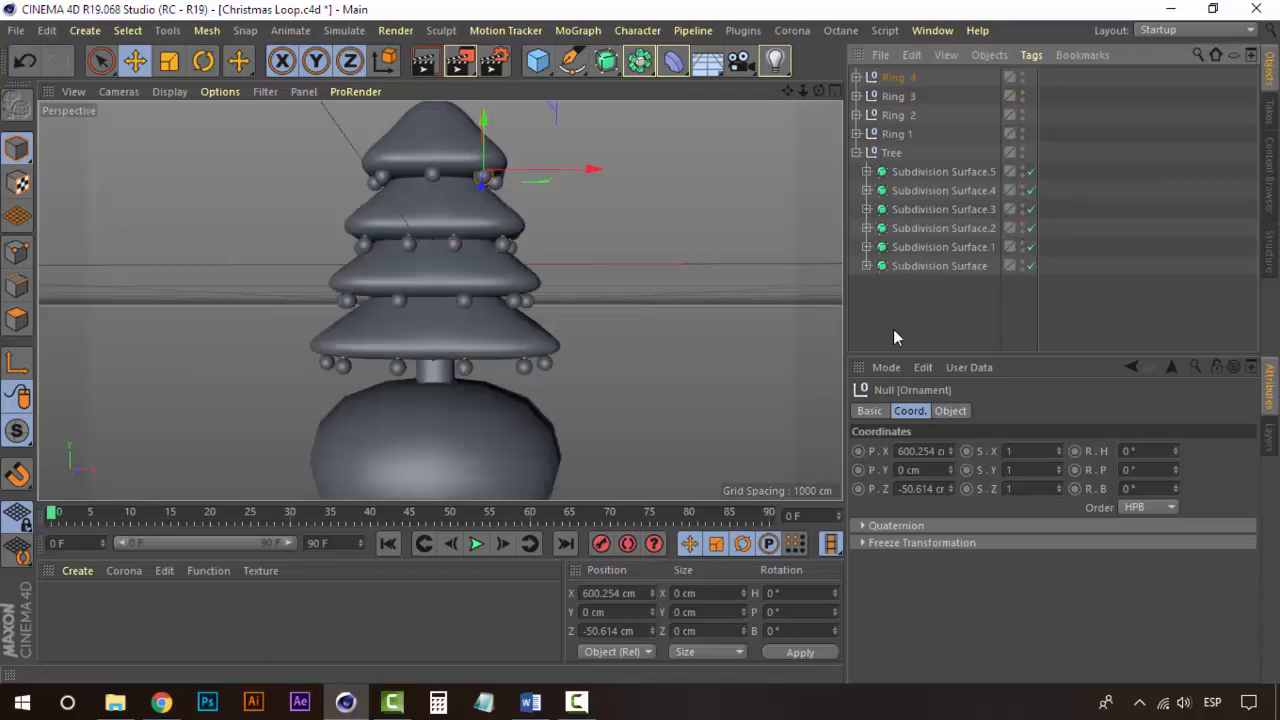
left_click(943, 347)
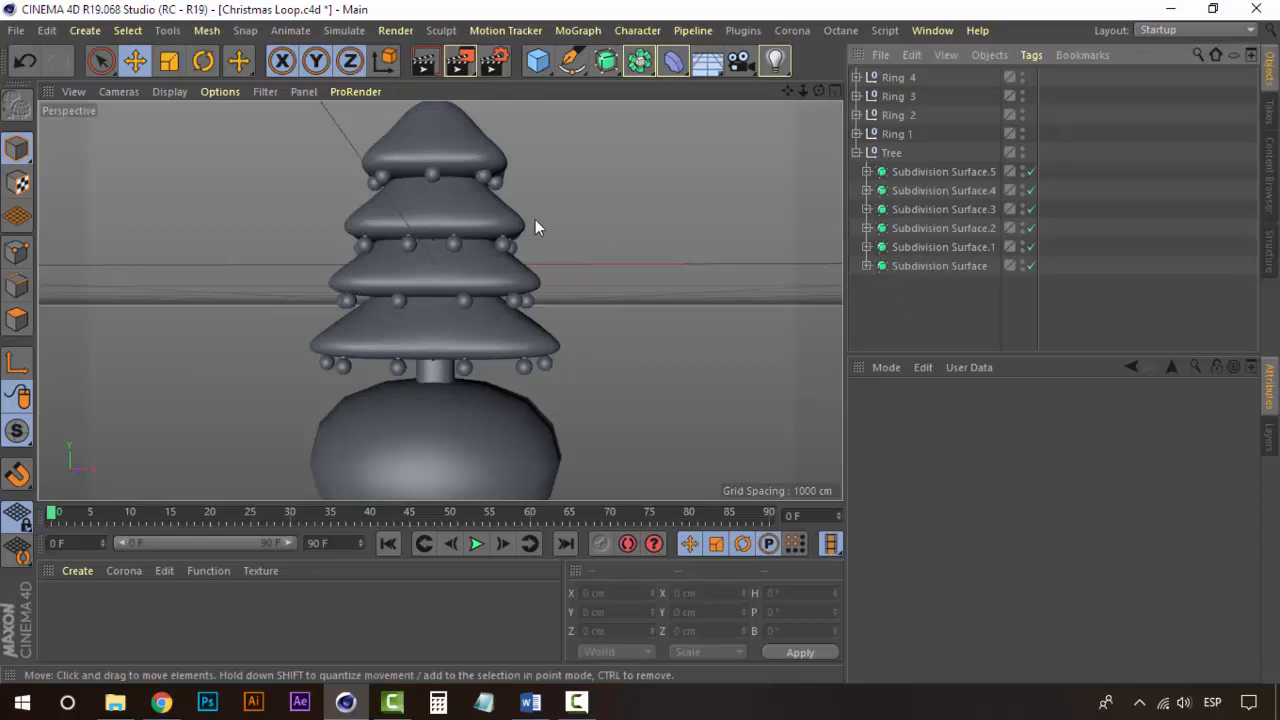
Lower the Ring 4 group slightly beneath the top tier to about Y 104 cm
left_click(899, 78)
left_click_drag(433, 120, 436, 129)
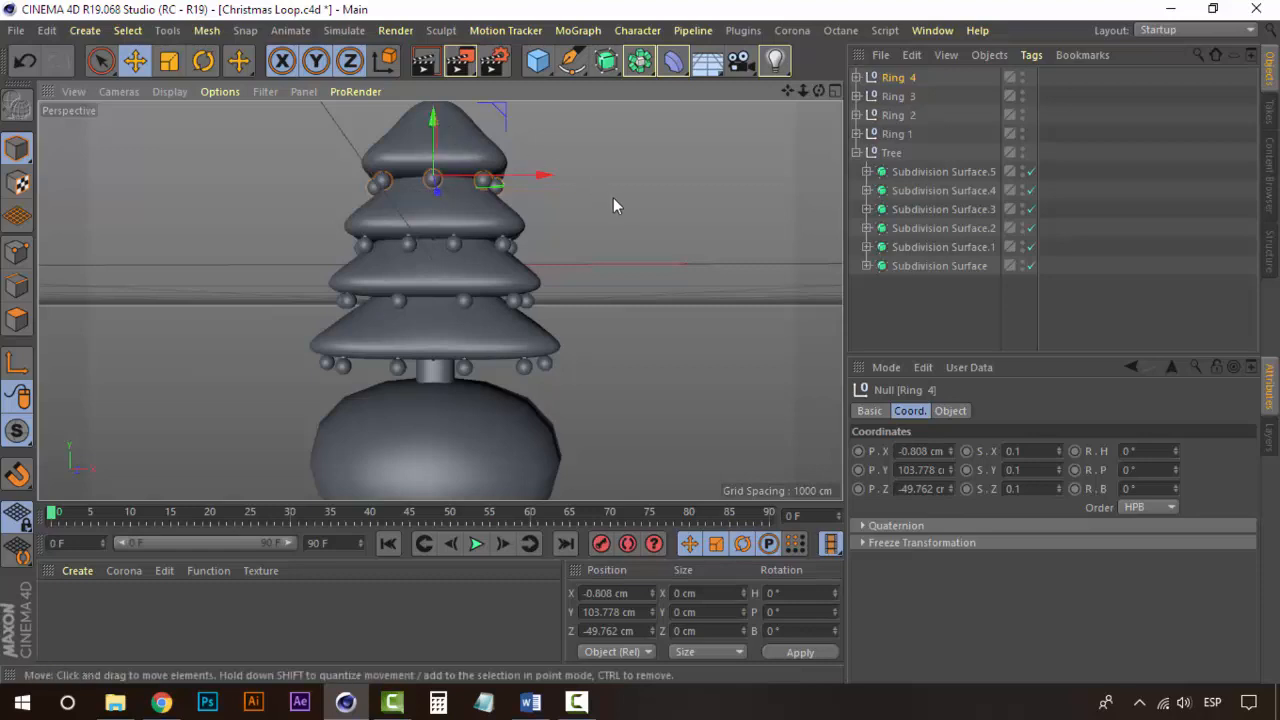
left_click(614, 200)
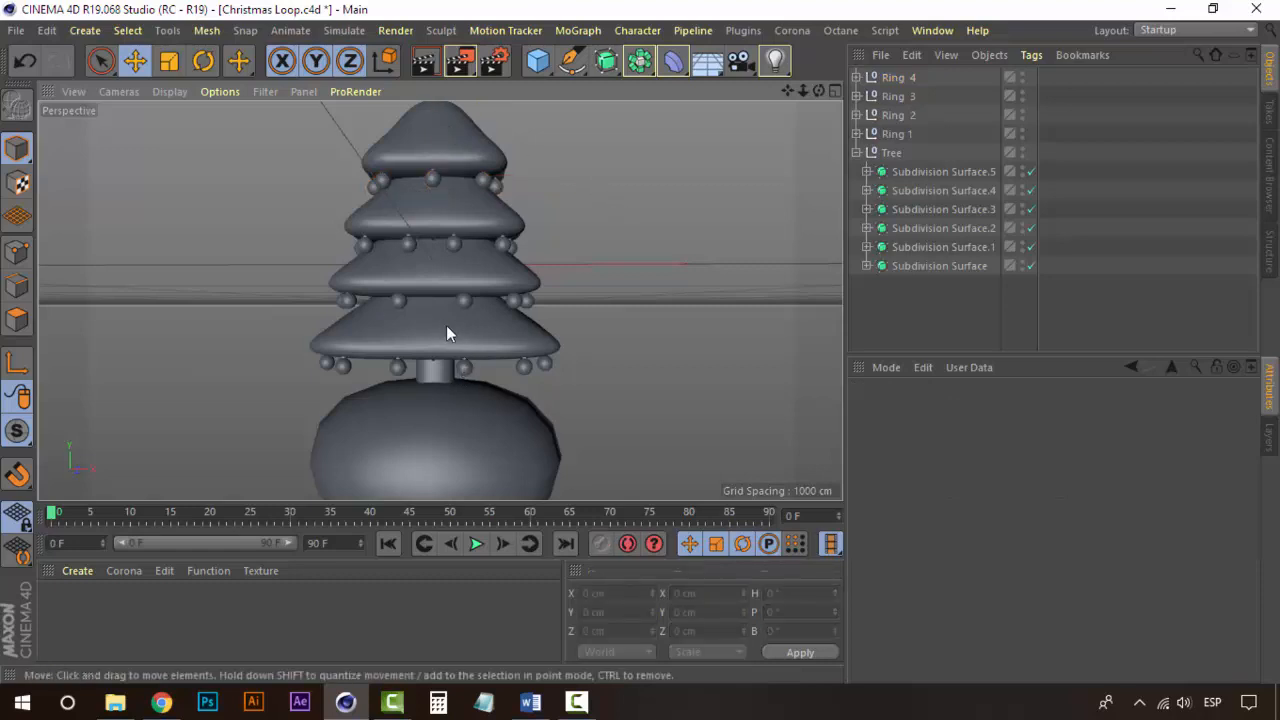
Raise the Ring 1 group slightly under the lowest tier to about Y -114 cm and collapse the Tree group
left_click_drag(446, 325, 461, 356, "alt")
scroll(452, 285, "down", 1)
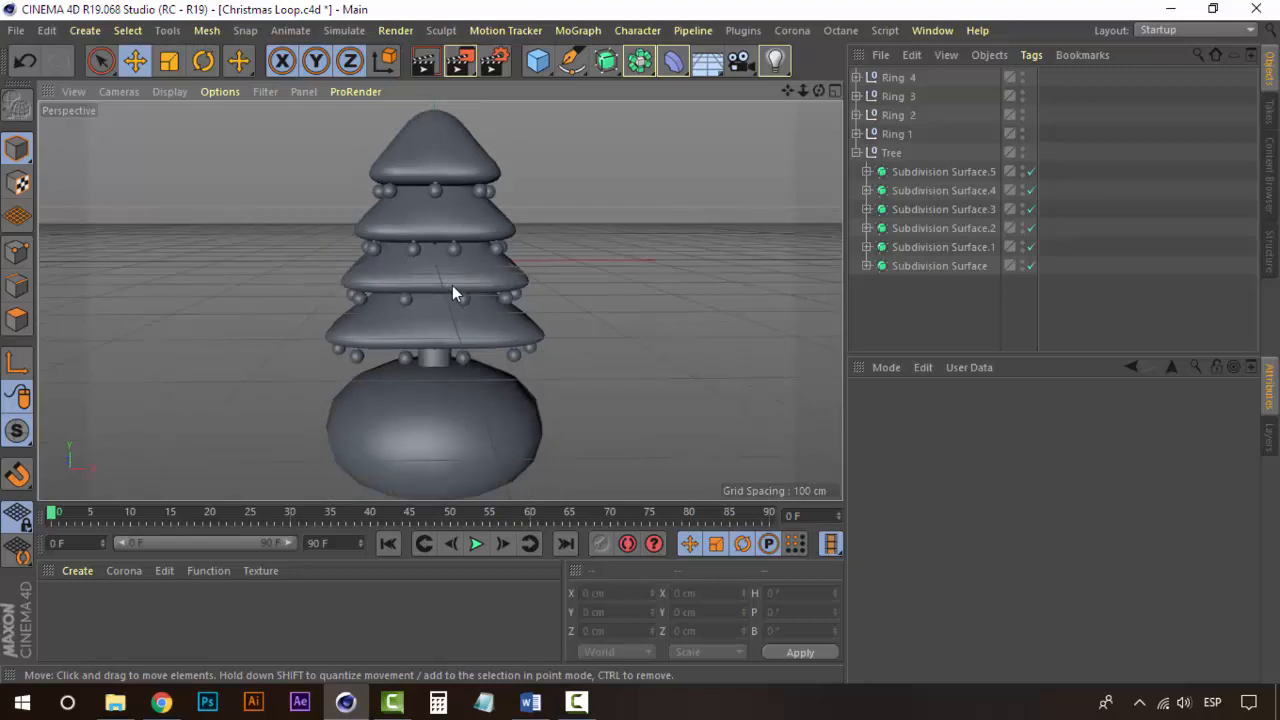
scroll(452, 285, "up", 1)
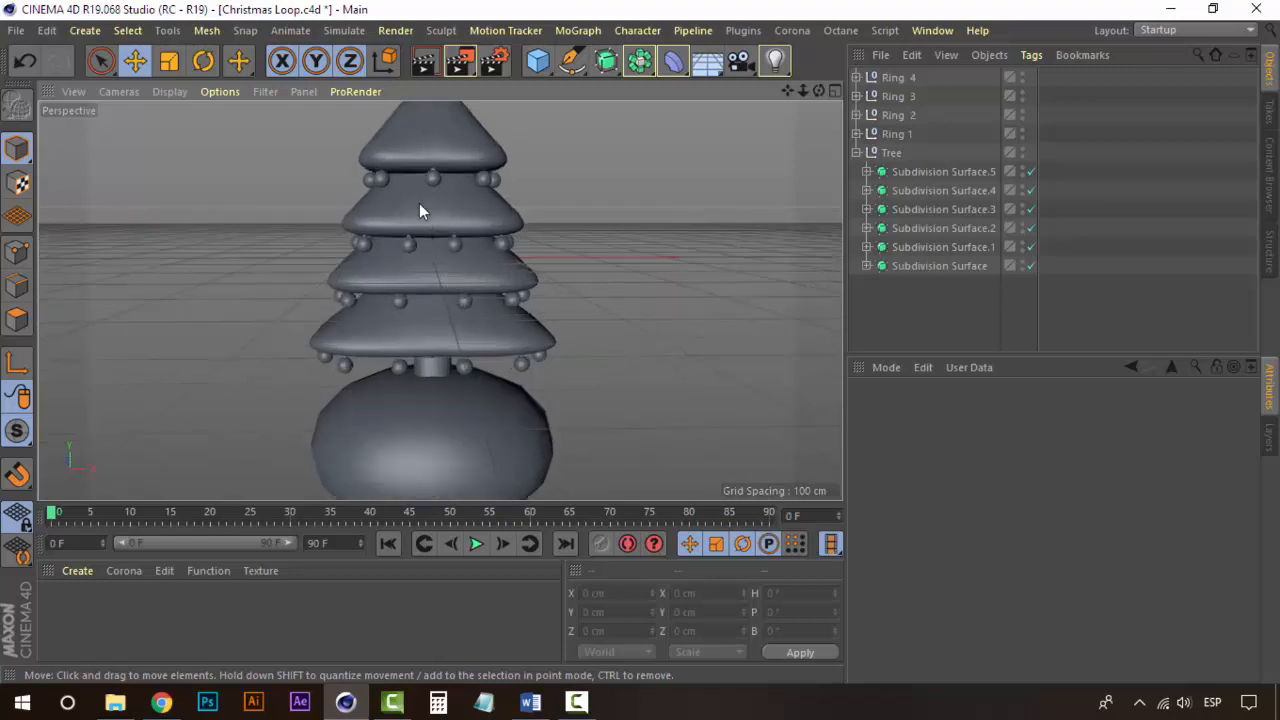
left_click(900, 134)
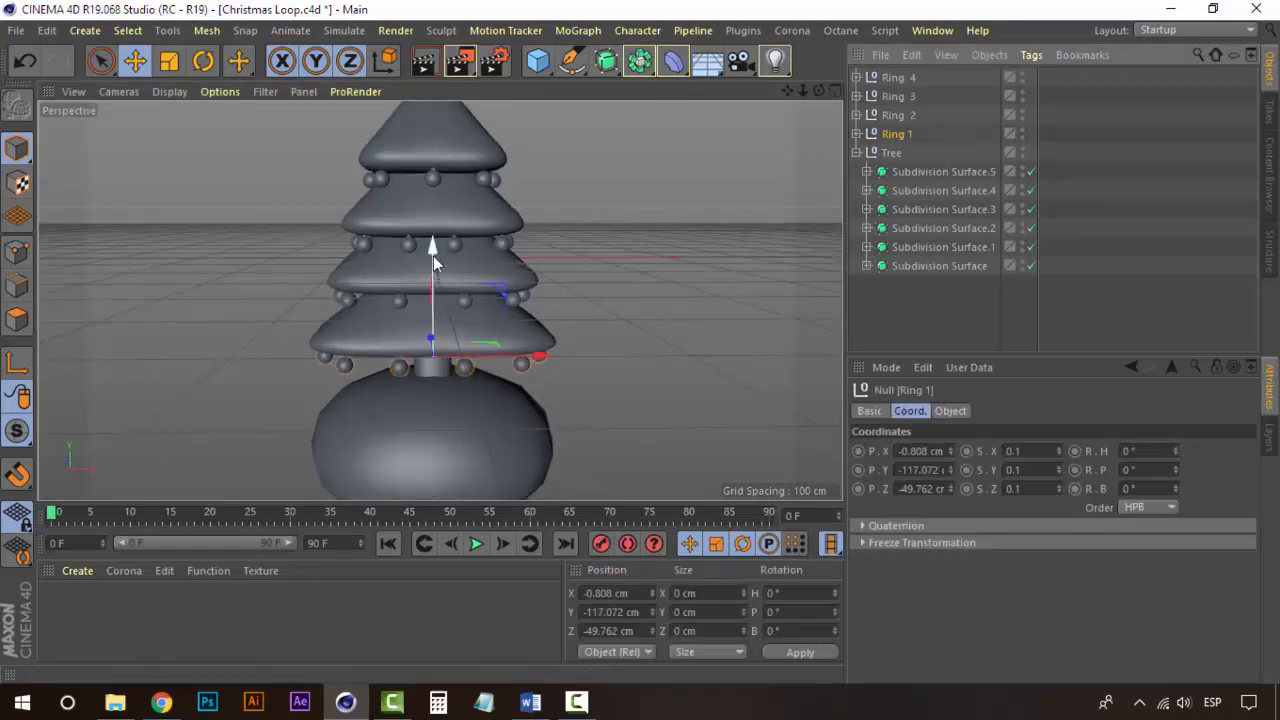
left_click_drag(433, 256, 432, 250)
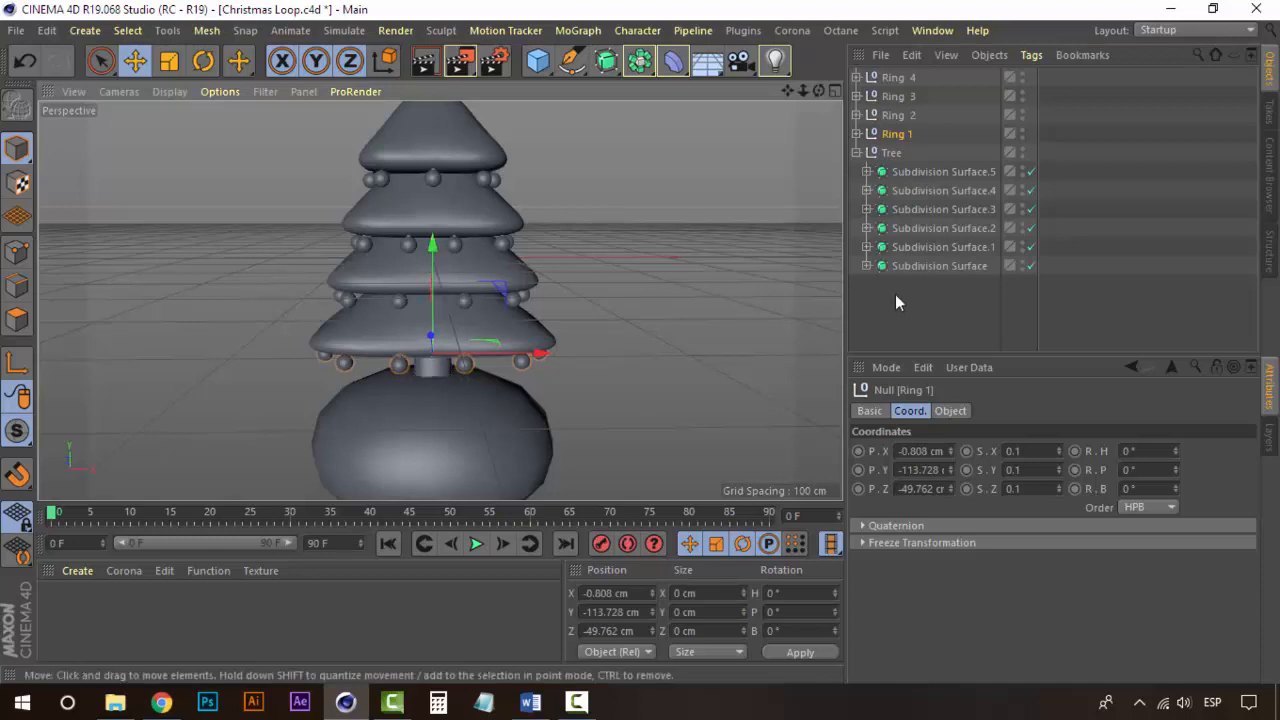
left_click(912, 318)
mouse_move(513, 306)
middle_mouse_down("alt")
mouse_move(456, 339)
mouse_move(526, 300)
middle_mouse_up("alt")
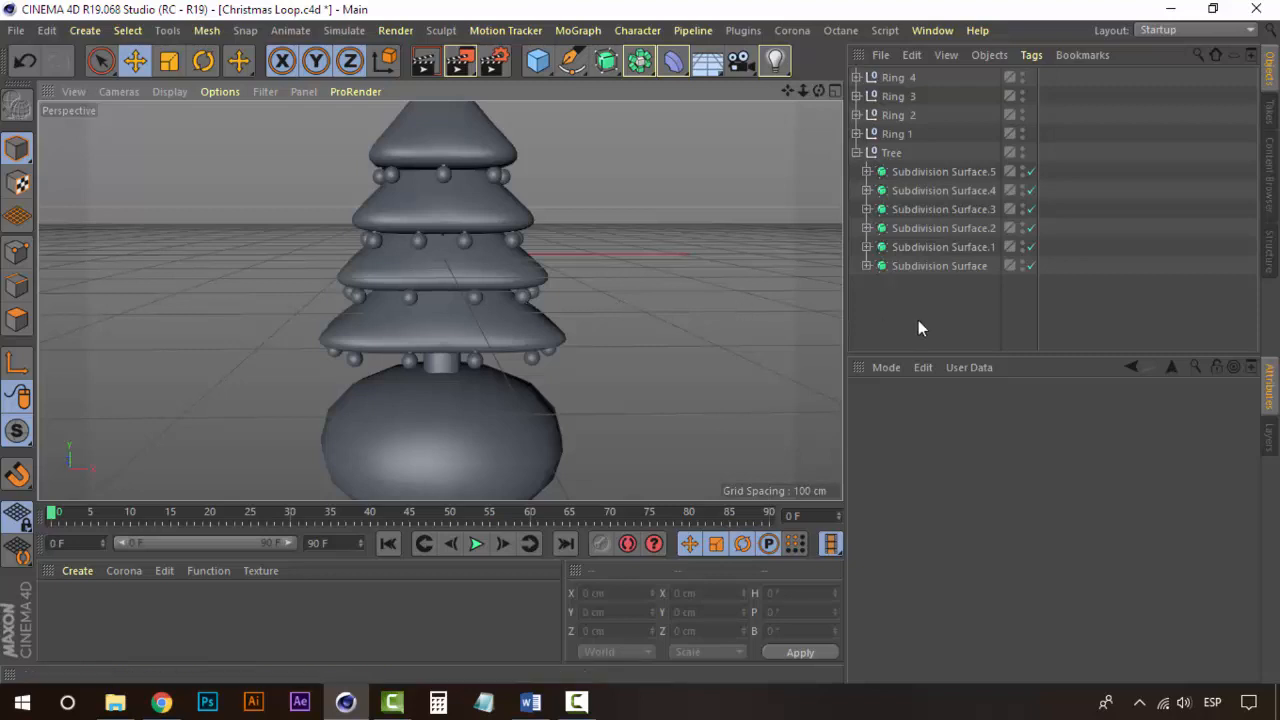
left_click(856, 152)
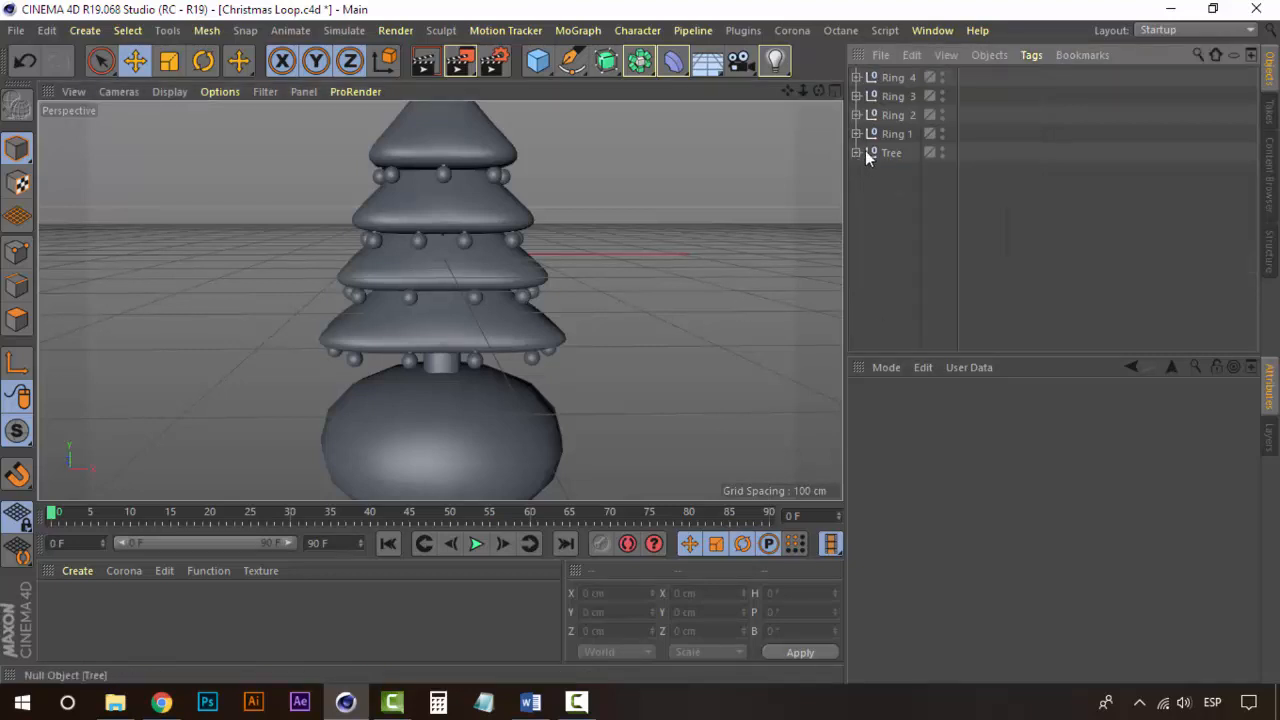
Select the four ring groups together and one by one to examine which ornaments on the tree belong to each
left_click(908, 133)
left_click(906, 77)
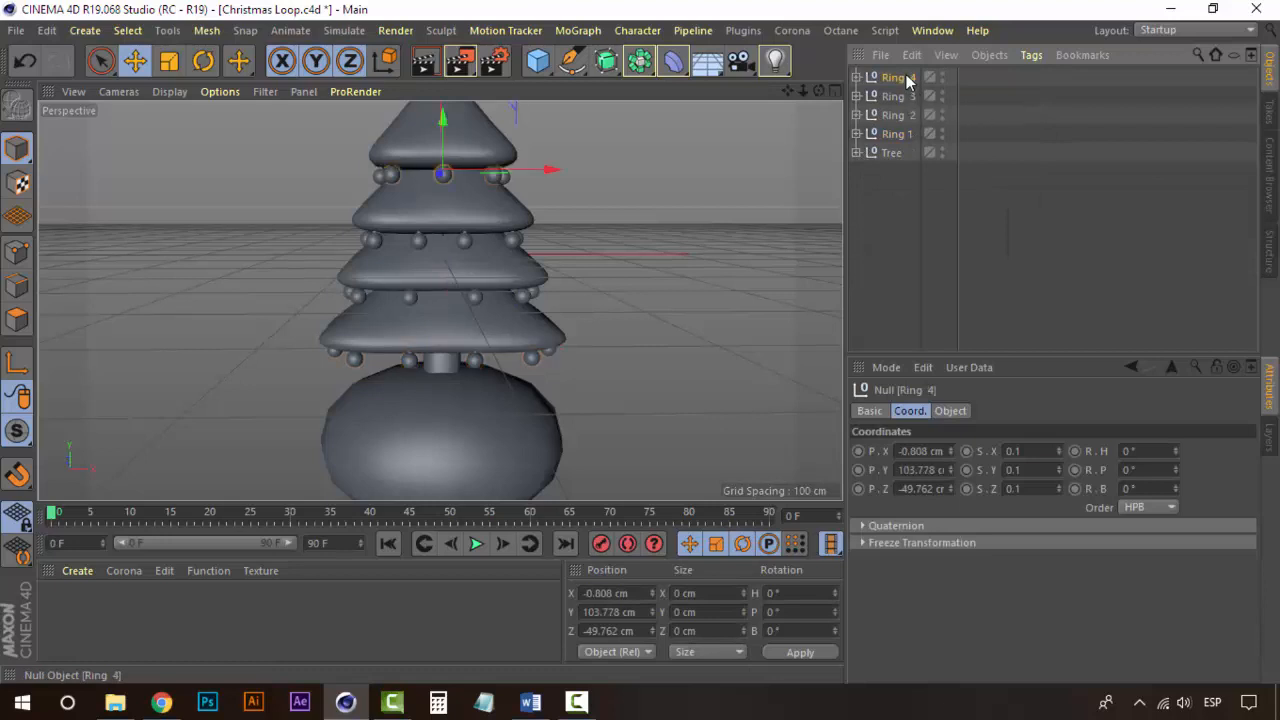
left_click(895, 137, "shift")
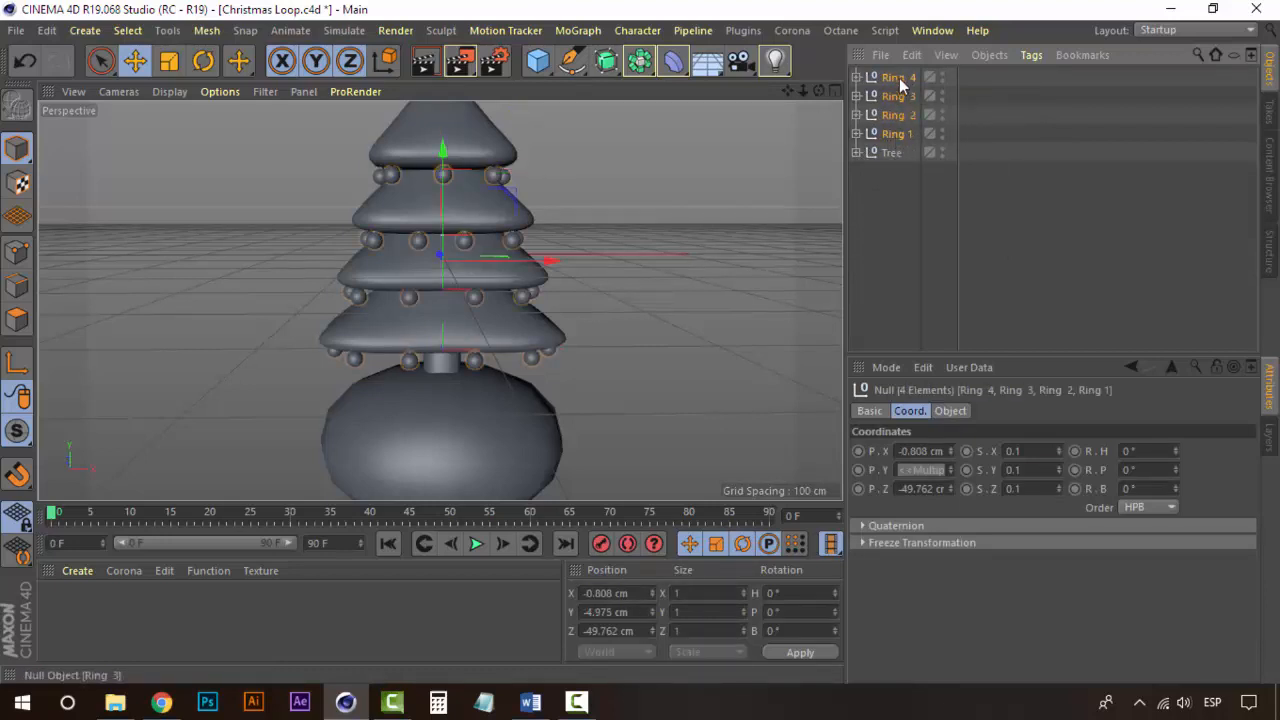
left_click(903, 166)
left_click(894, 133)
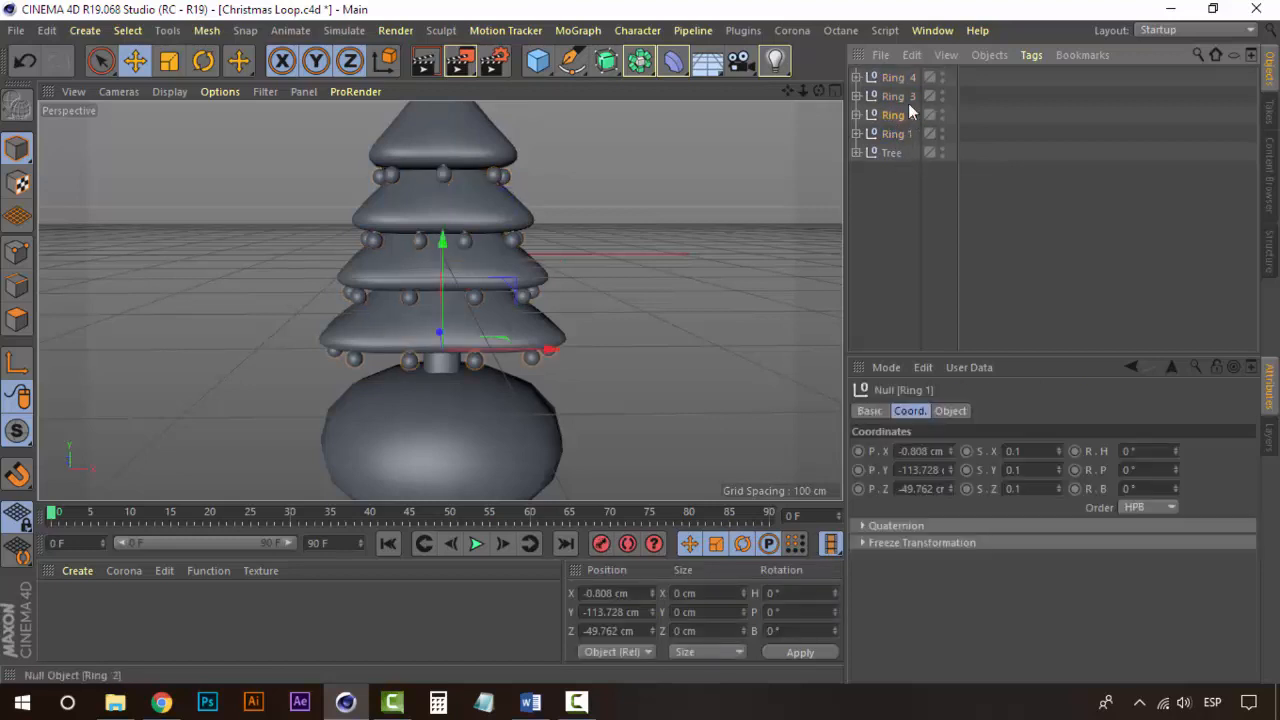
left_click(908, 110)
left_click(910, 95)
left_click(912, 77)
left_click(908, 96)
left_click(905, 115)
left_click(902, 134)
left_click(905, 114)
left_click(903, 97)
left_click(571, 211)
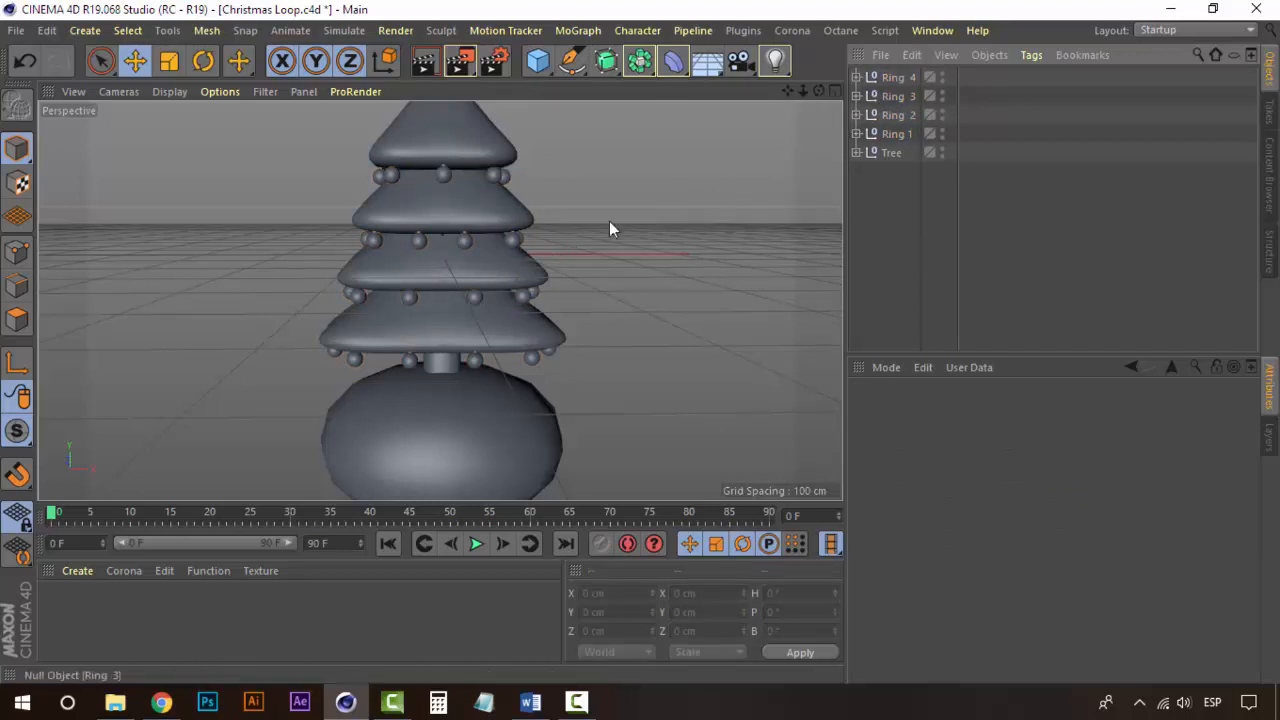
middle_click_drag(497, 275, 483, 285, "alt")
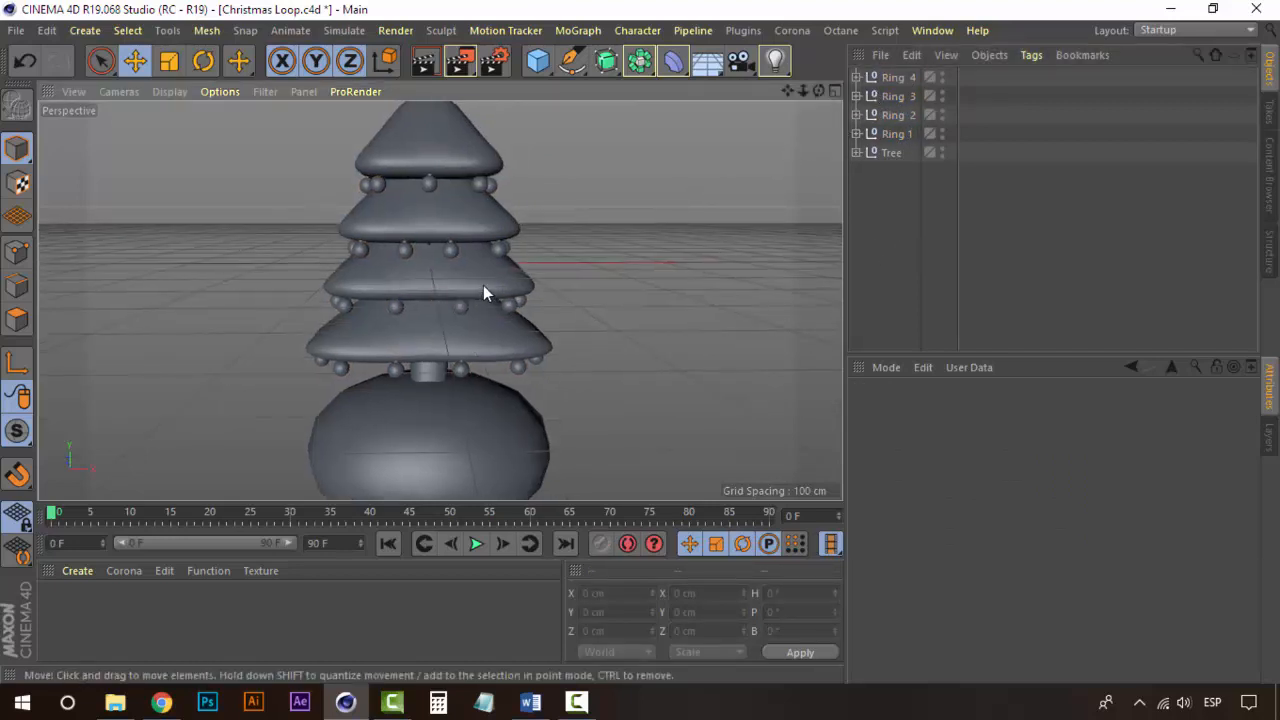